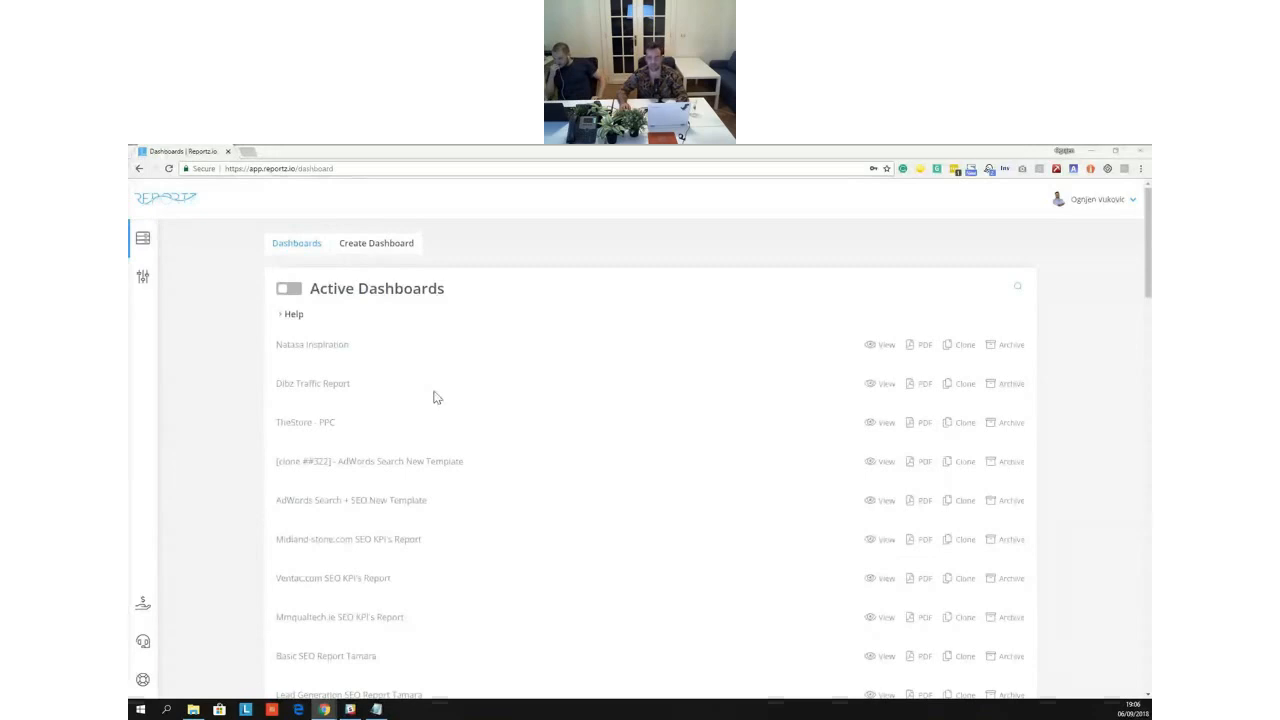
Look through the full list of active dashboards
scroll(388, 403, down, 4)
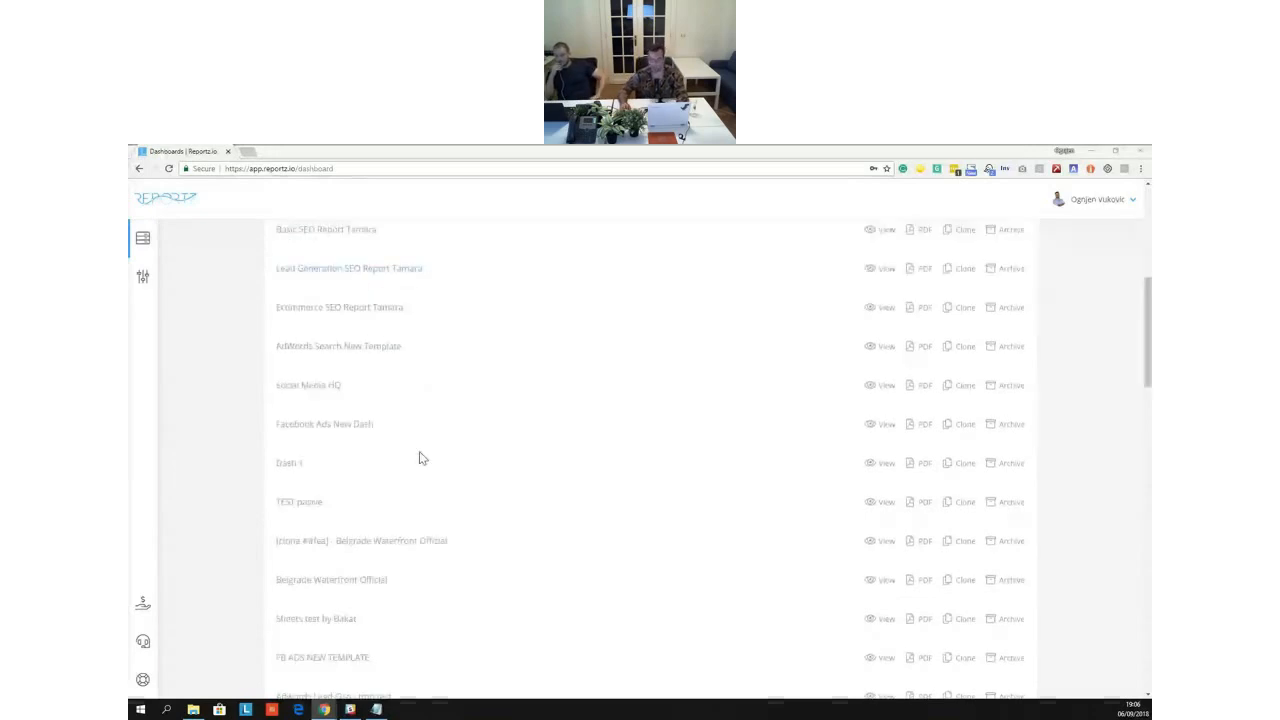
scroll(445, 476, up, 3)
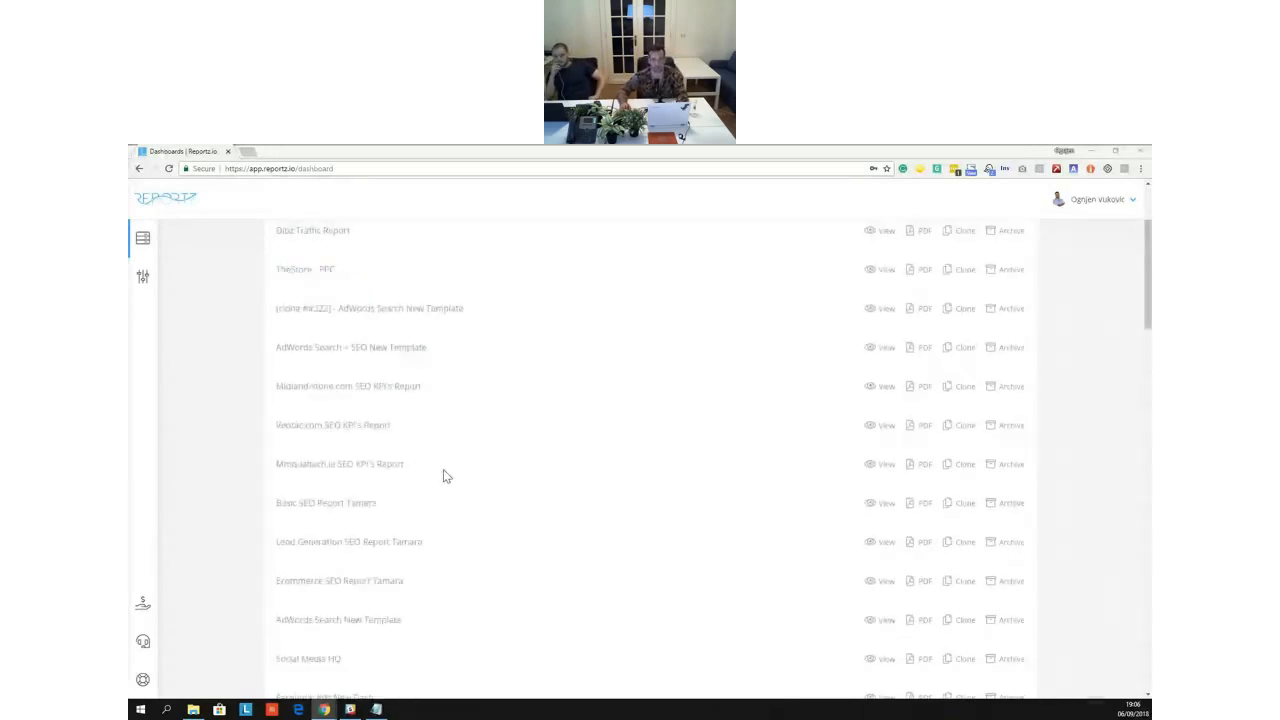
scroll(443, 469, up, 2)
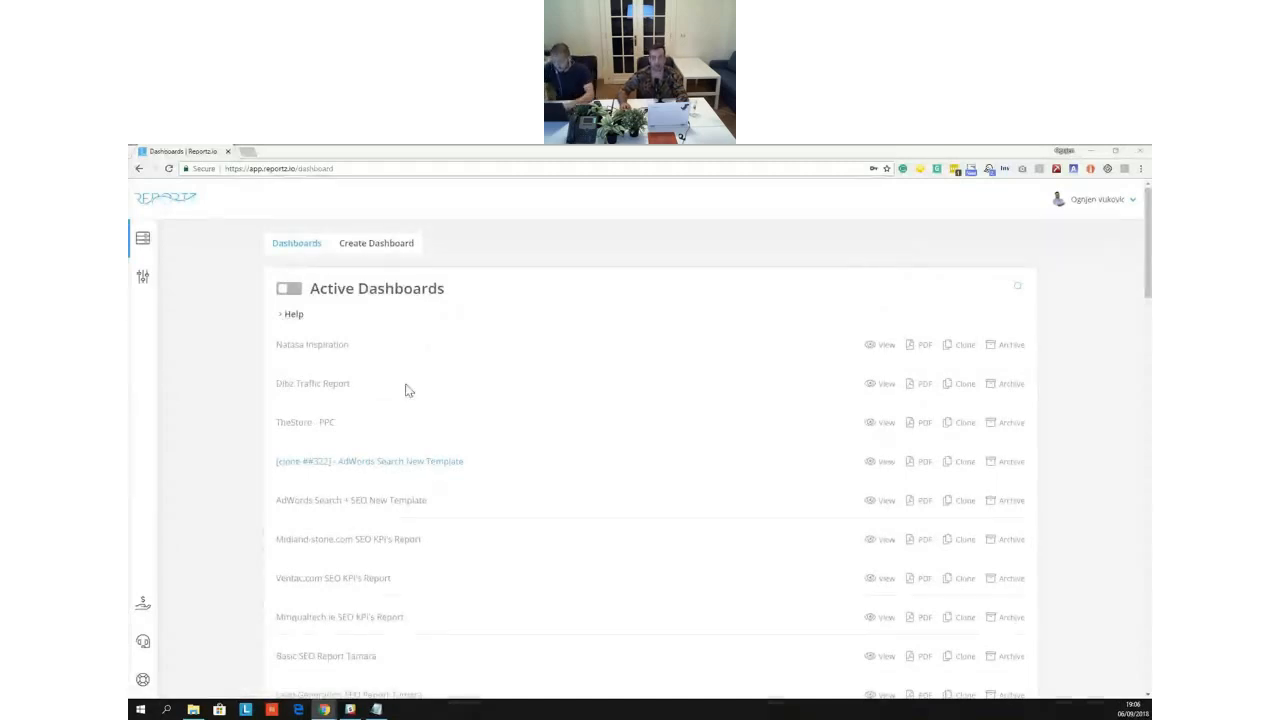
scroll(437, 371, down, 1)
scroll(437, 371, up, 1)
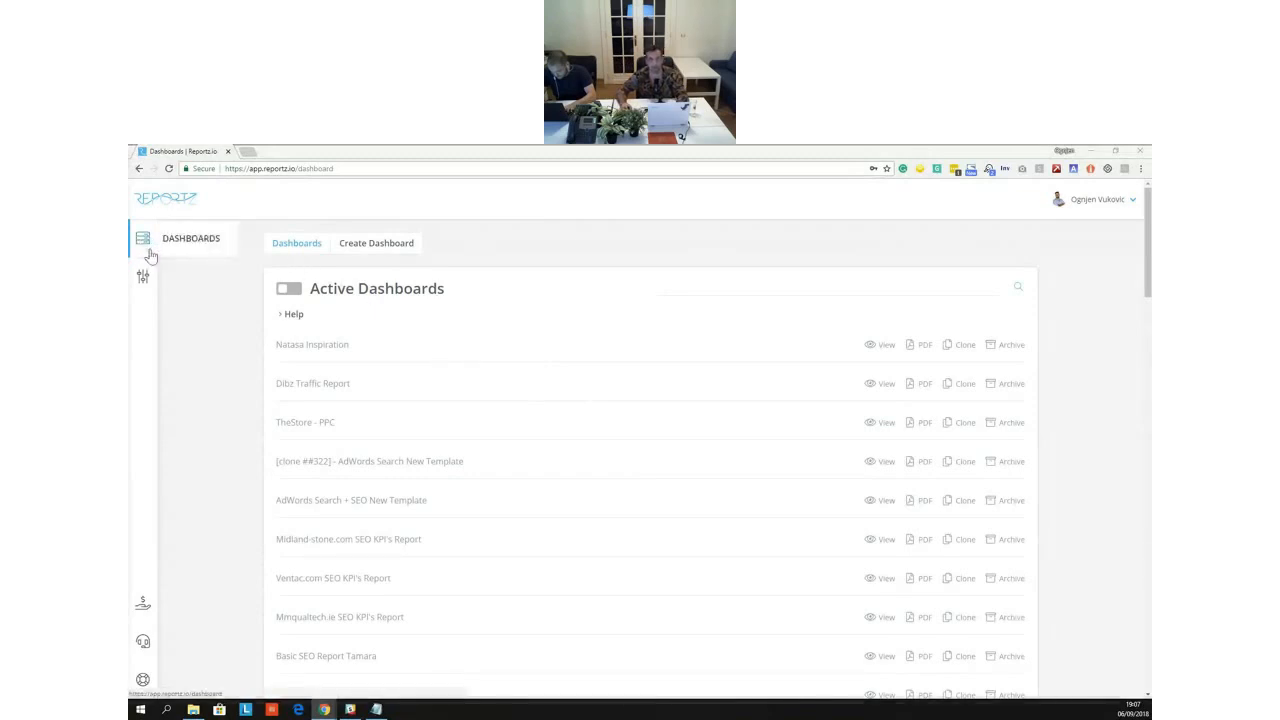
click(168, 245)
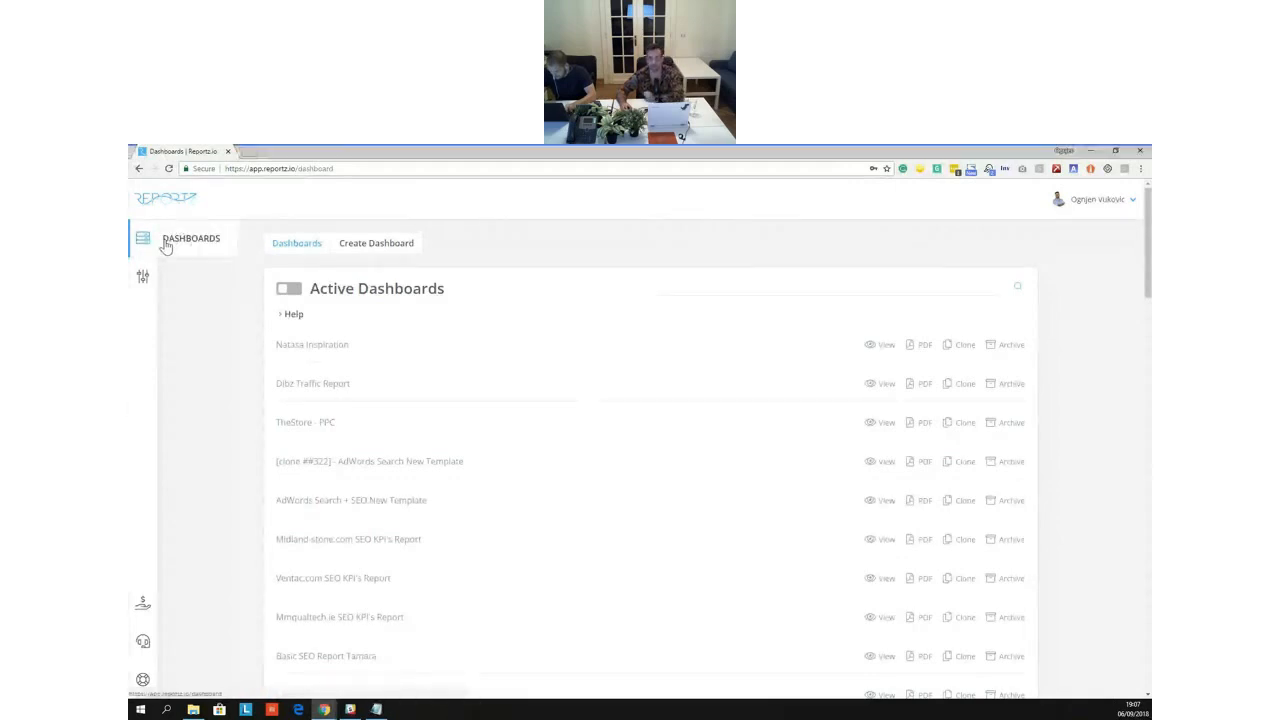
scroll(355, 325, down, 4)
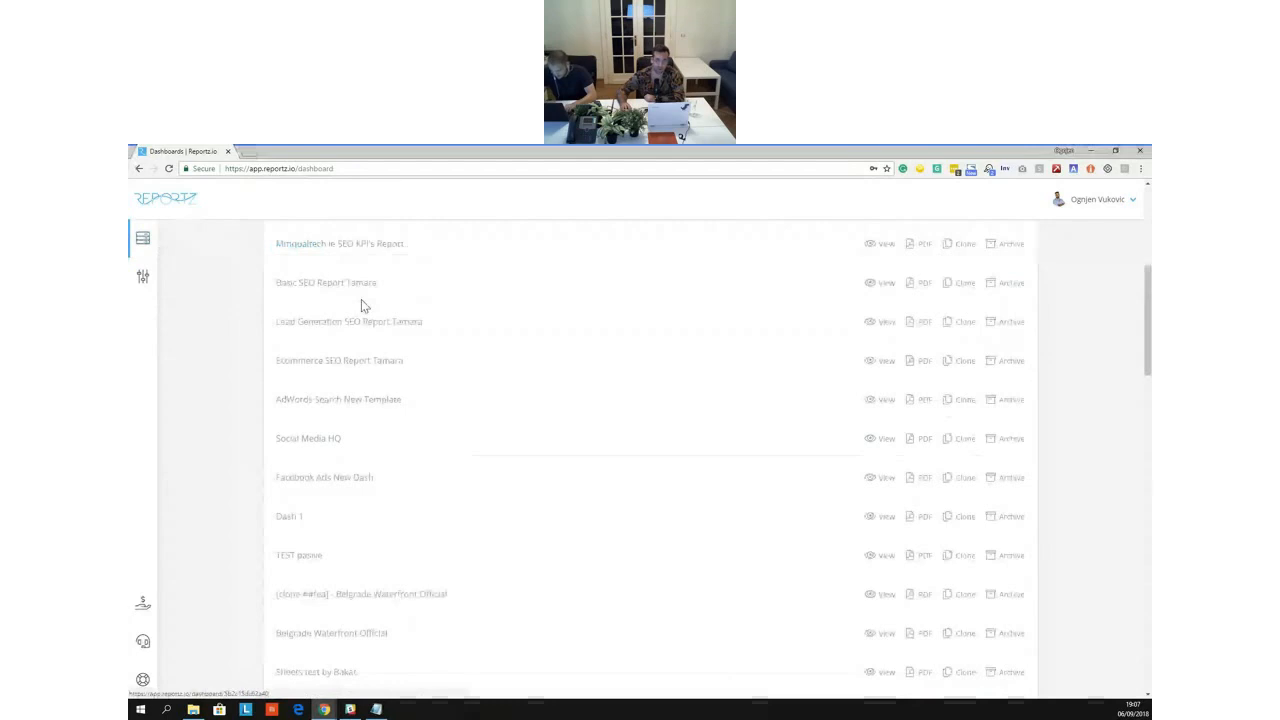
scroll(360, 302, down, 4)
scroll(355, 298, down, 8)
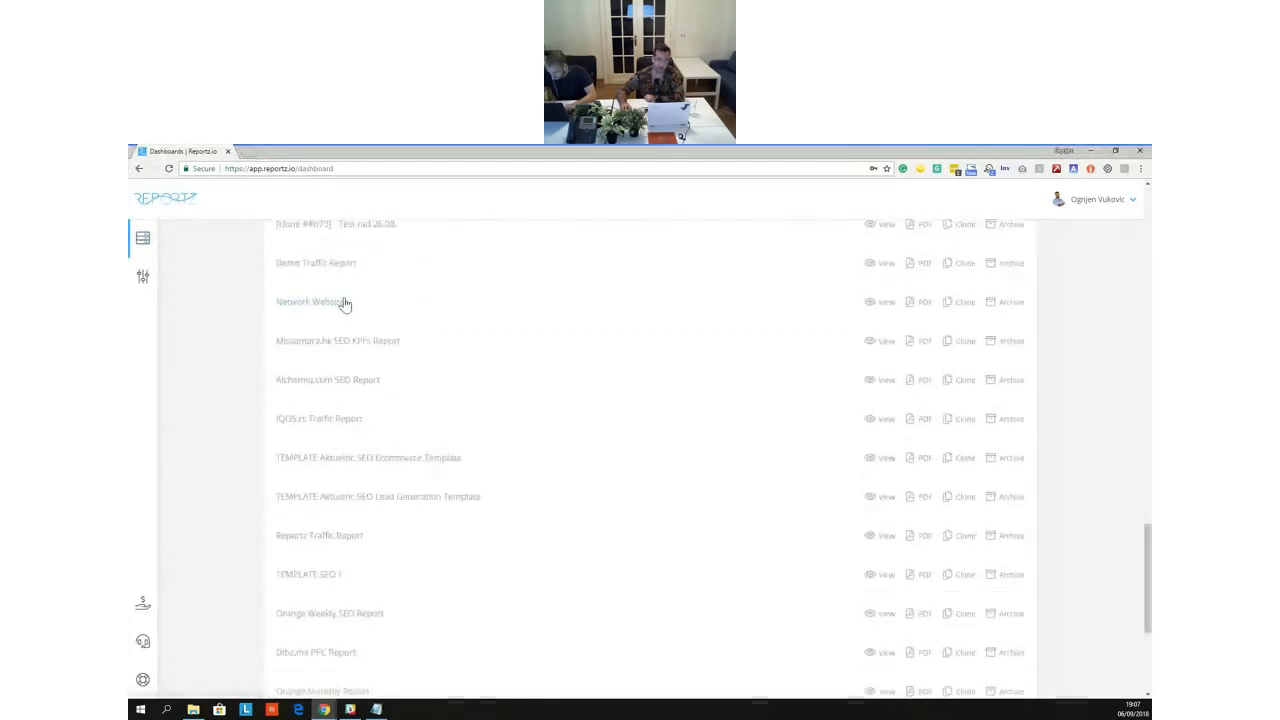
scroll(340, 330, down, 3)
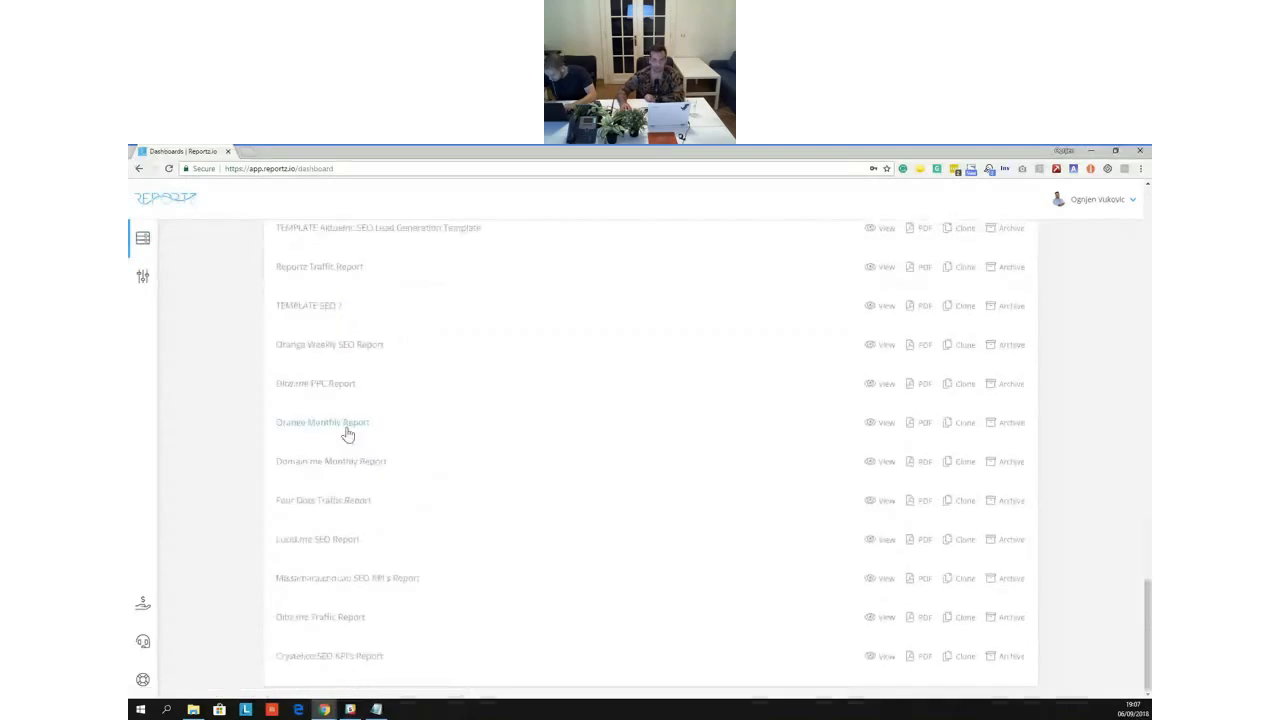
scroll(347, 434, up, 12)
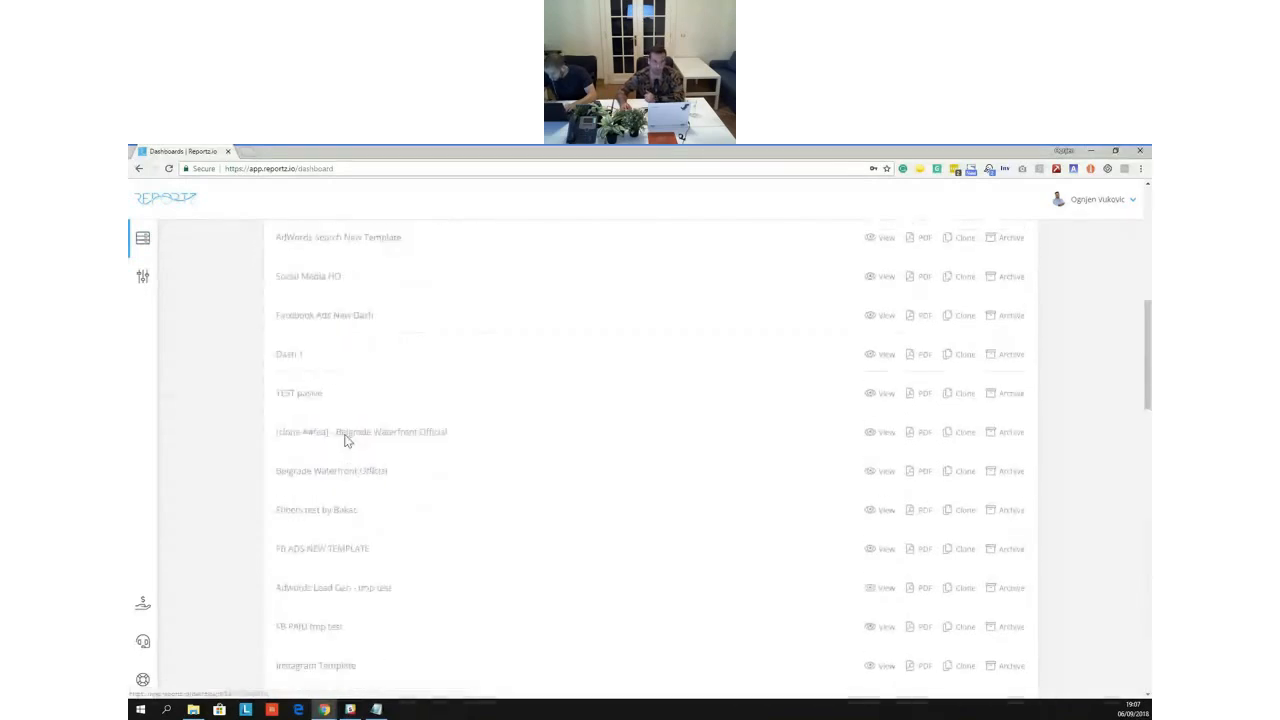
scroll(345, 441, up, 5)
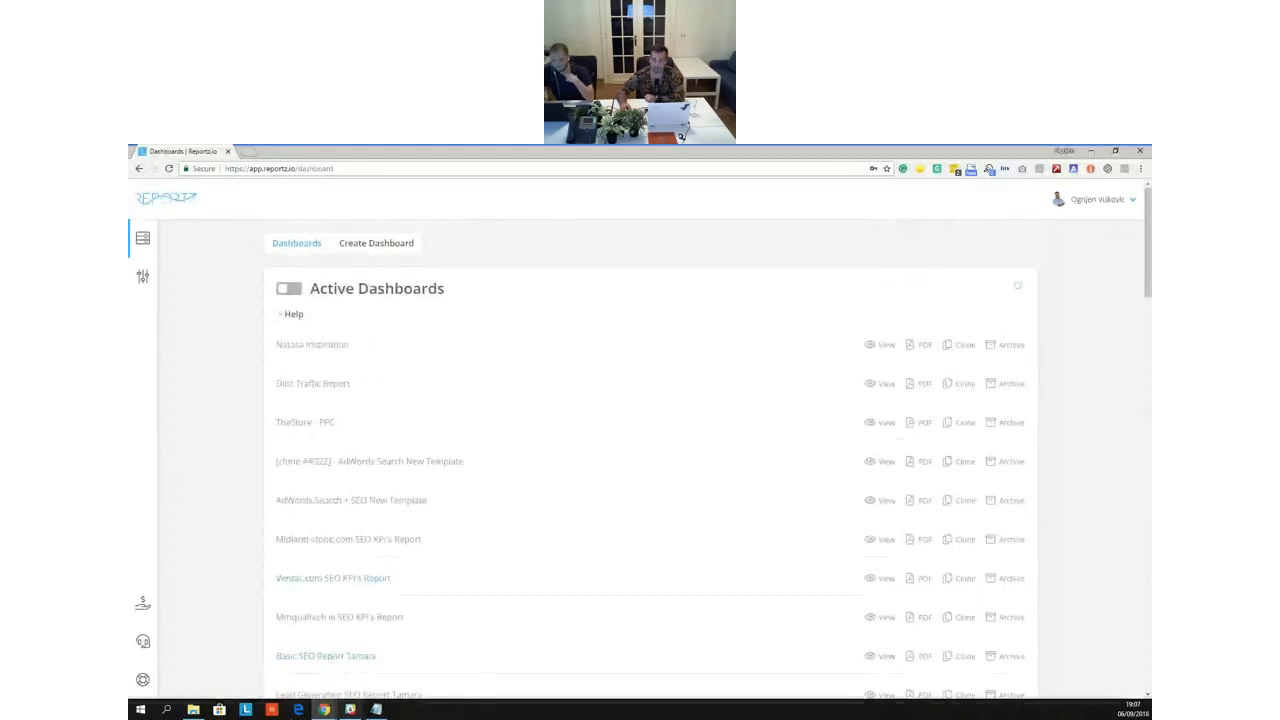
Switch the dashboard list to all dashboards, including archived ones, and return it to active dashboards only
scroll(366, 420, down, 1)
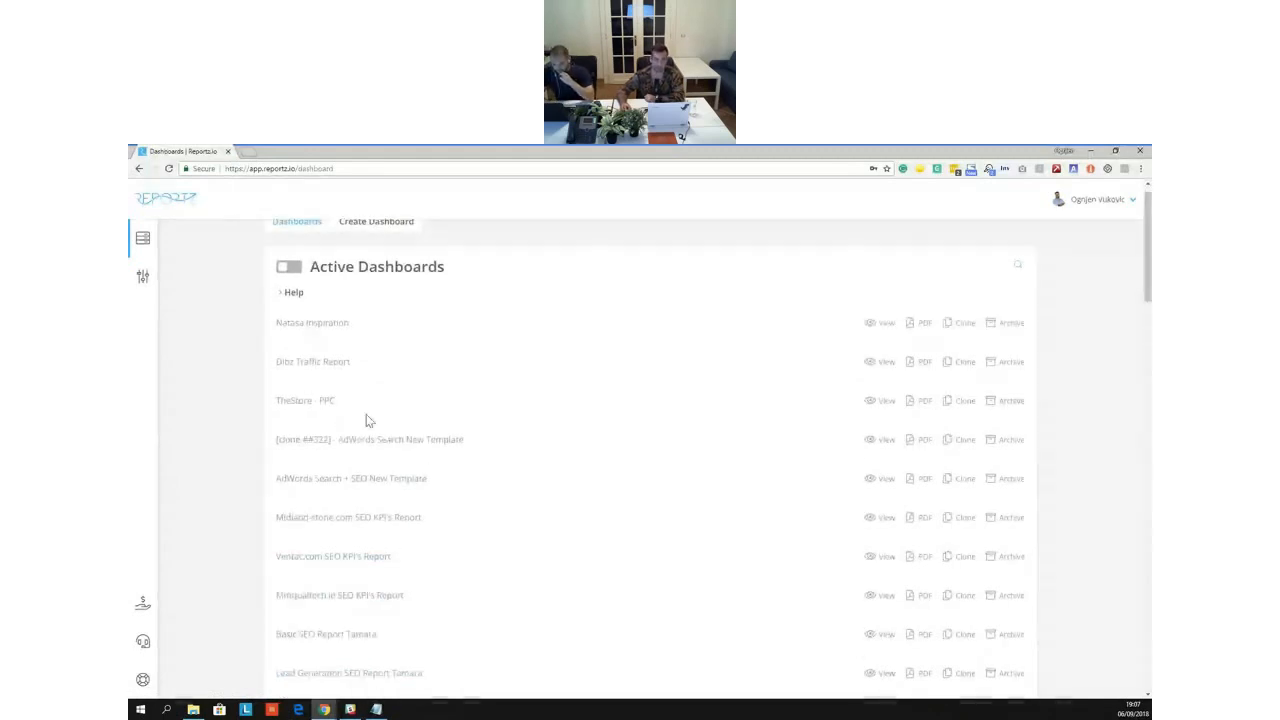
scroll(366, 420, up, 1)
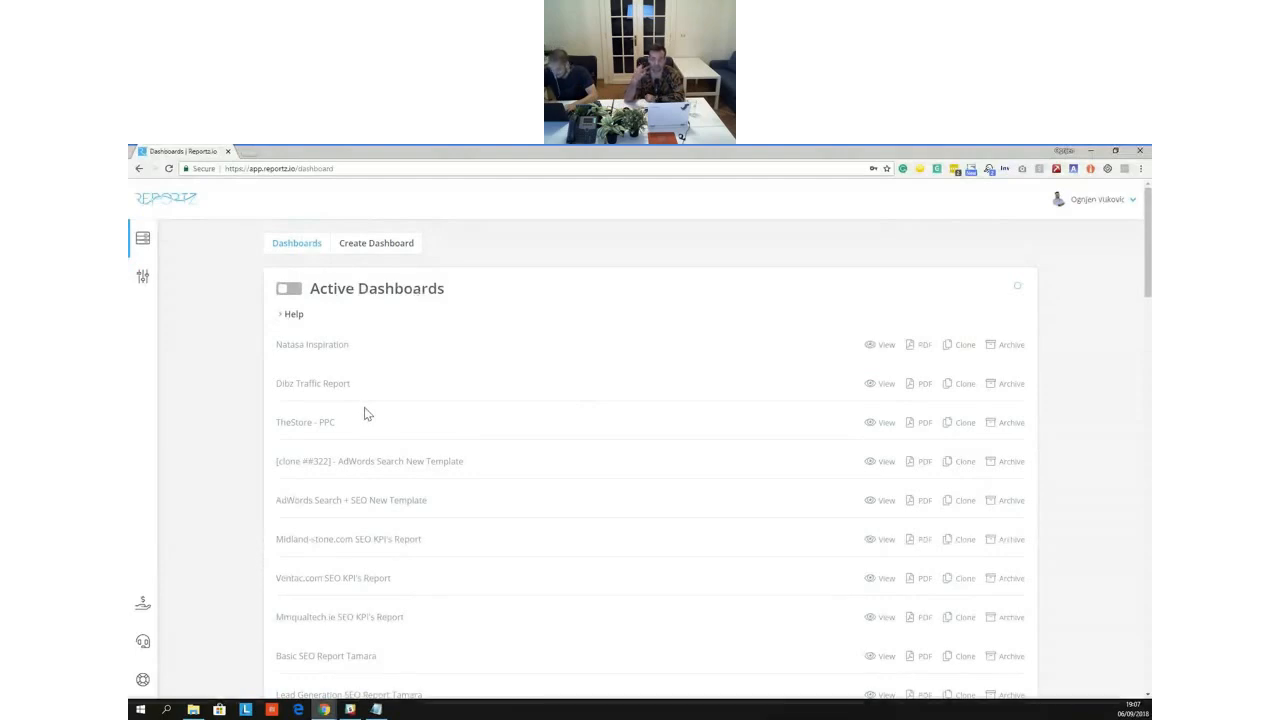
click(289, 290)
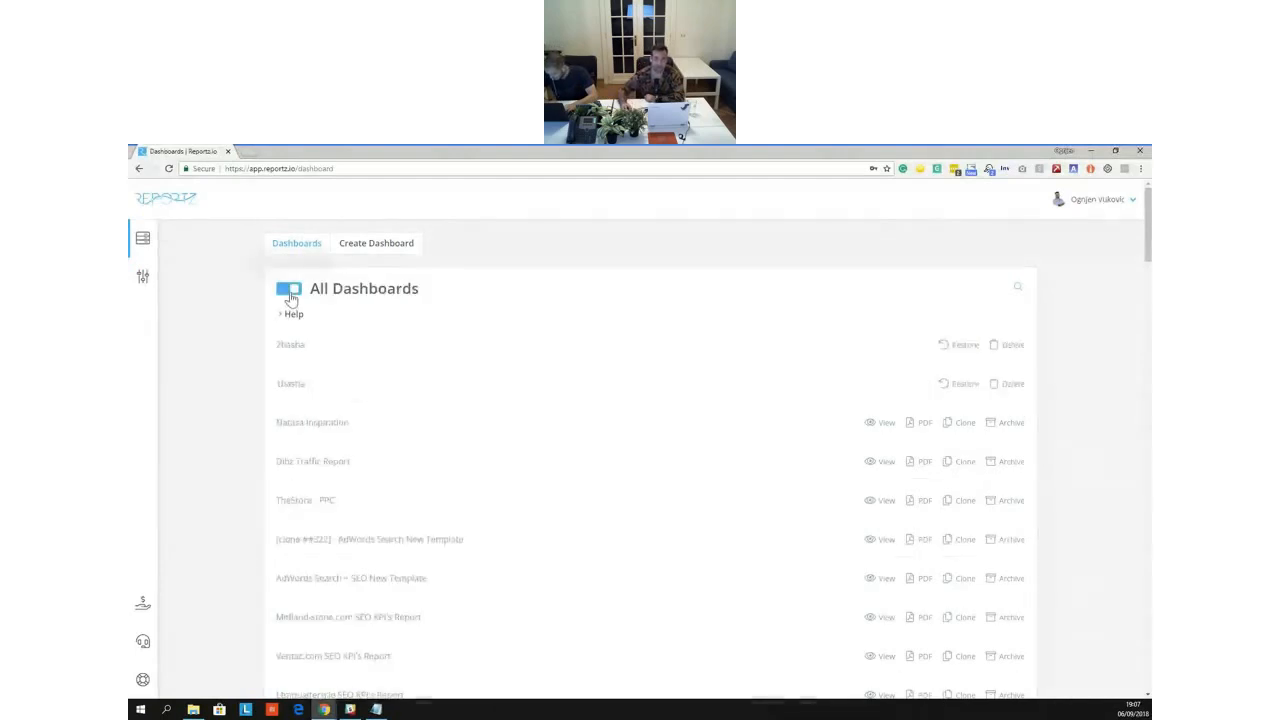
click(293, 291)
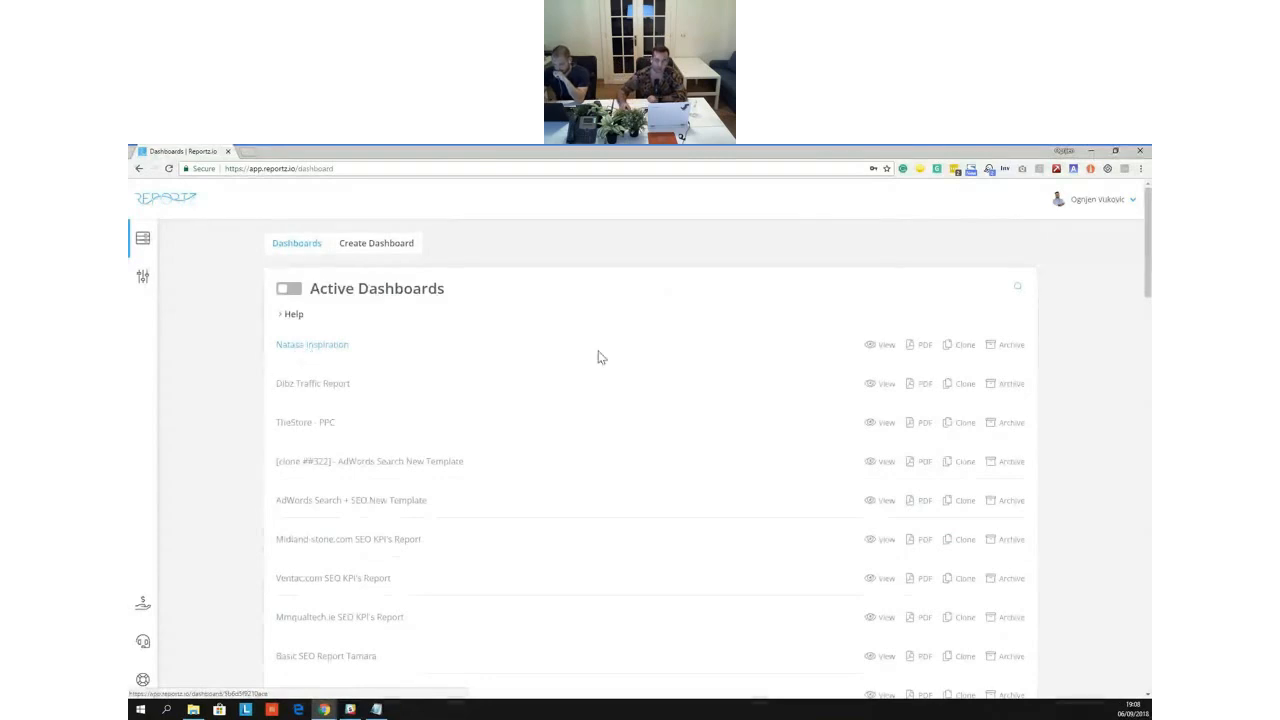
Archive the first active dashboard, and restore it from the list of all dashboards before returning to the active list
click(1005, 349)
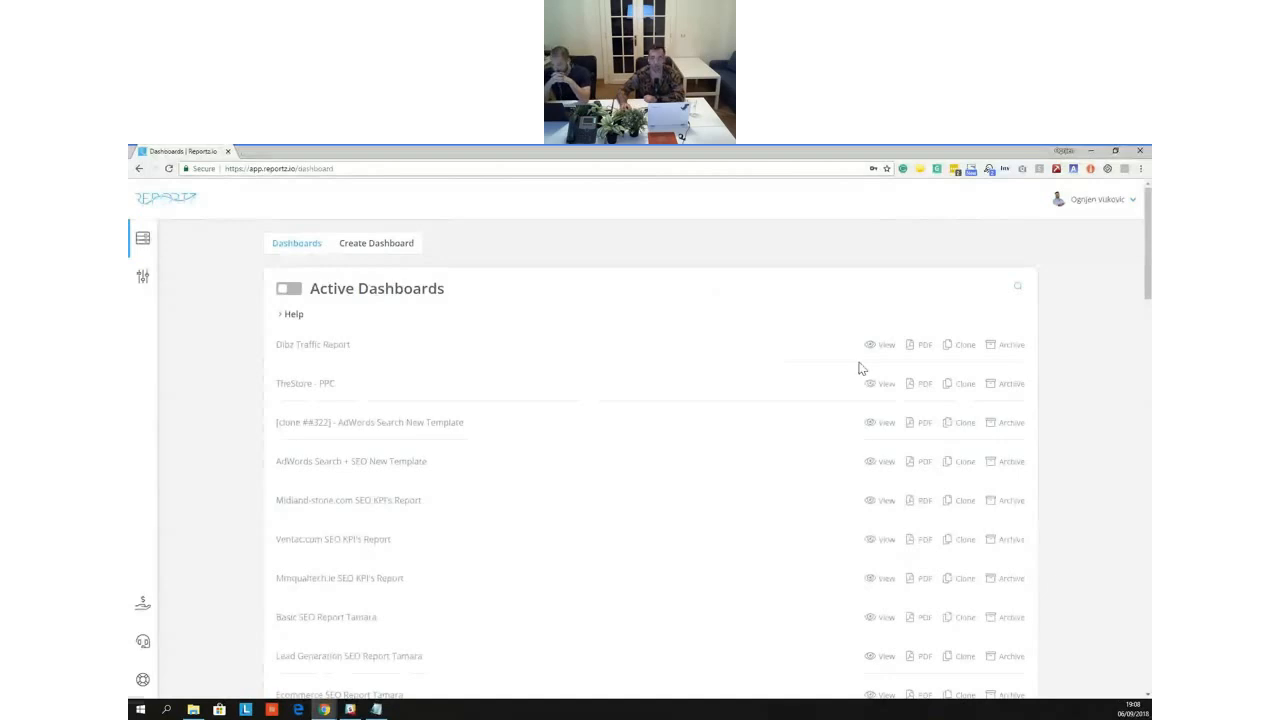
click(288, 292)
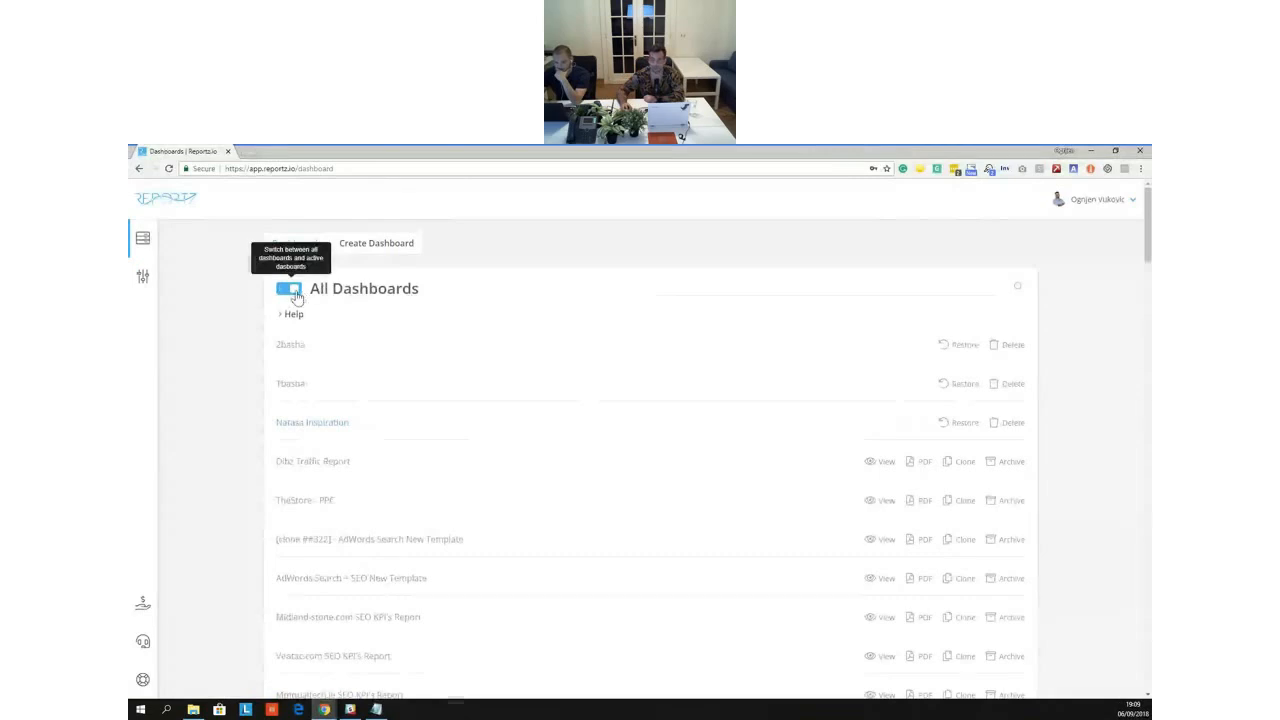
scroll(400, 416, down, 6)
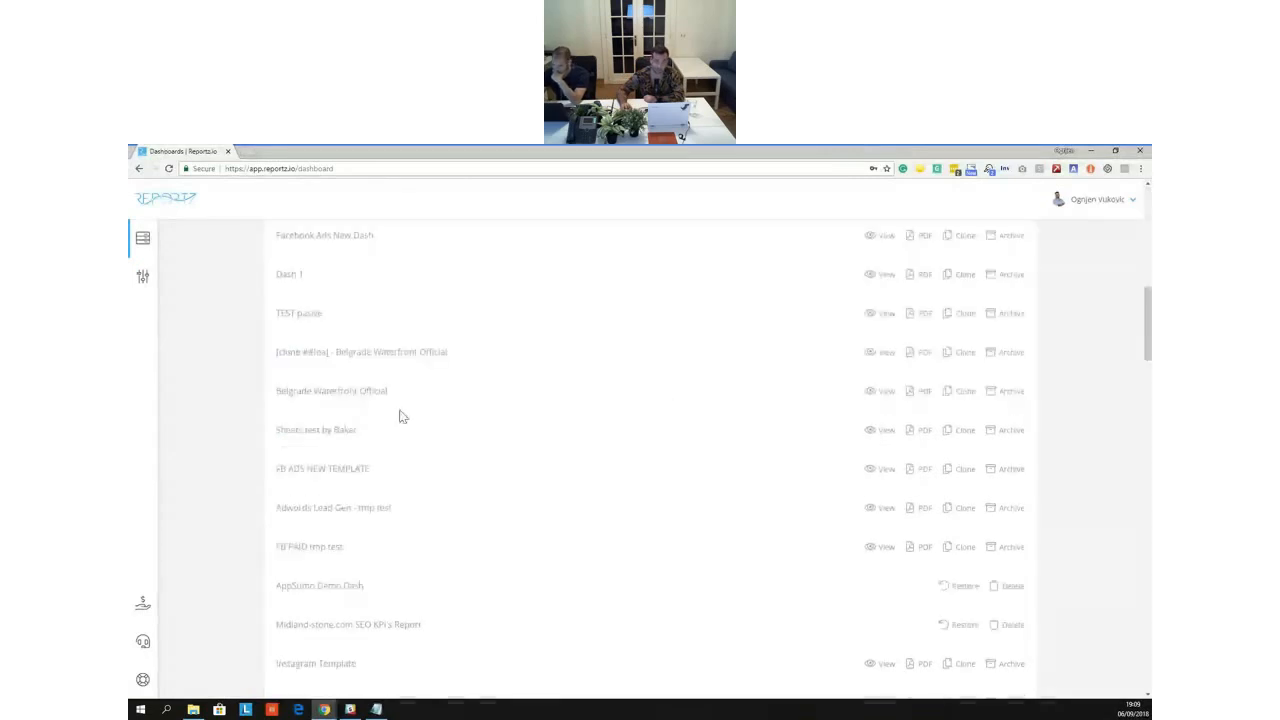
scroll(400, 416, up, 3)
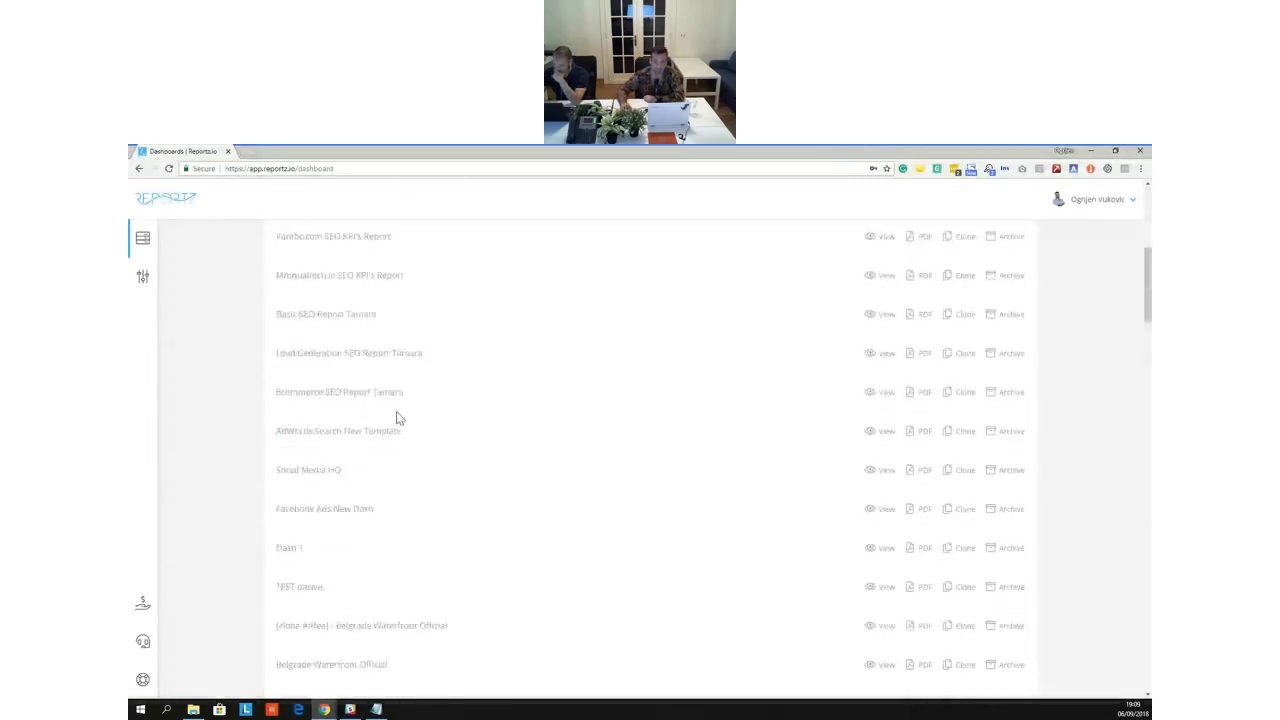
scroll(400, 417, up, 2)
scroll(437, 458, up, 3)
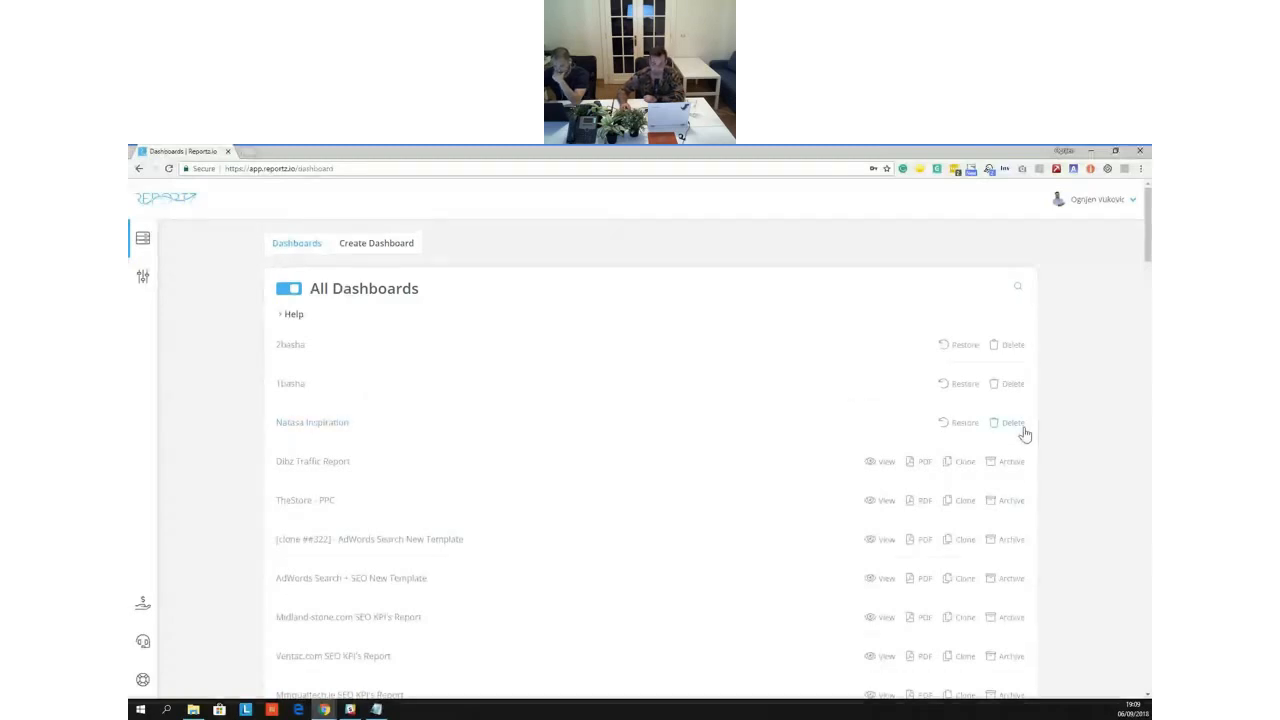
click(955, 424)
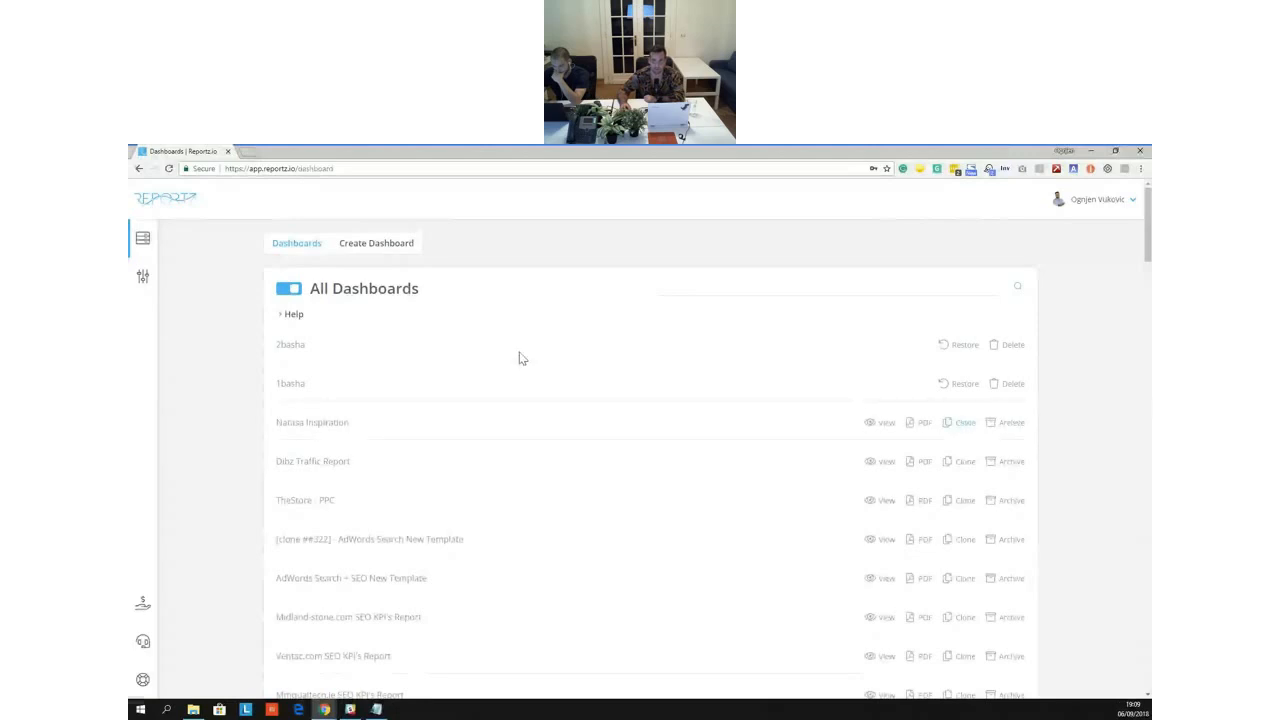
click(293, 290)
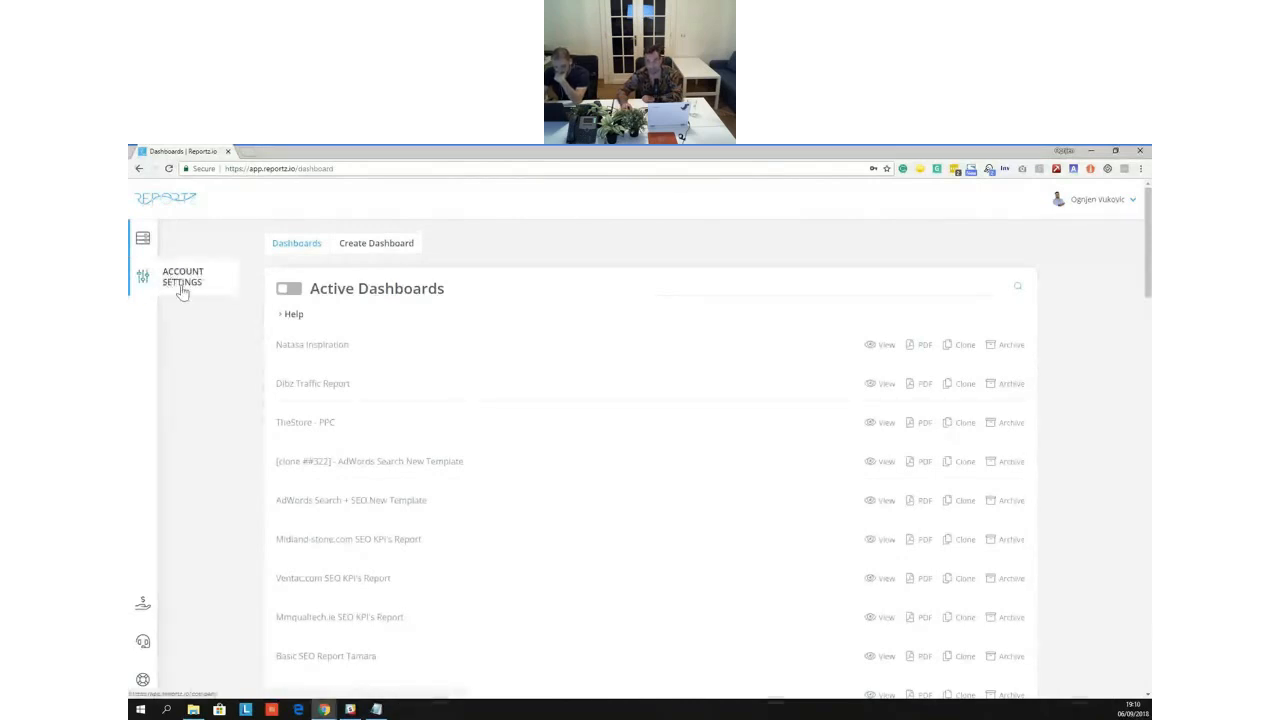
Open the data sources in the account settings and briefly expand the first connected Google Analytics account
click(150, 282)
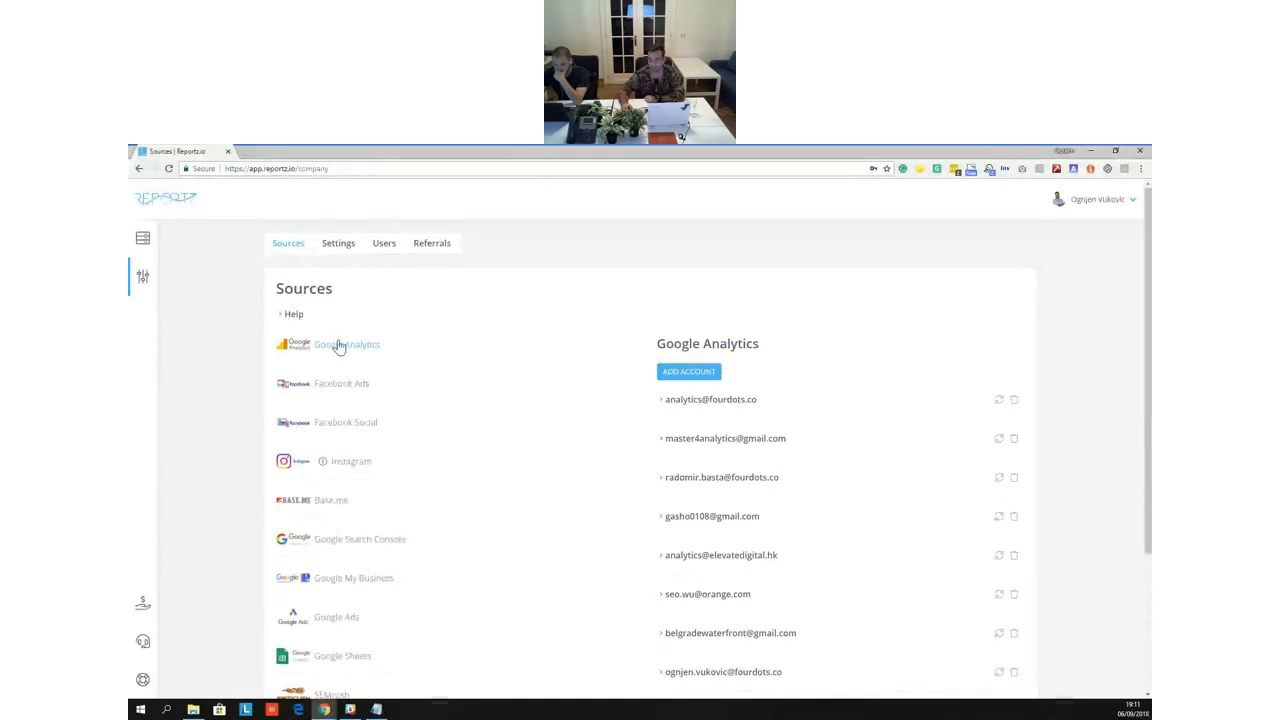
scroll(715, 343, down, 1)
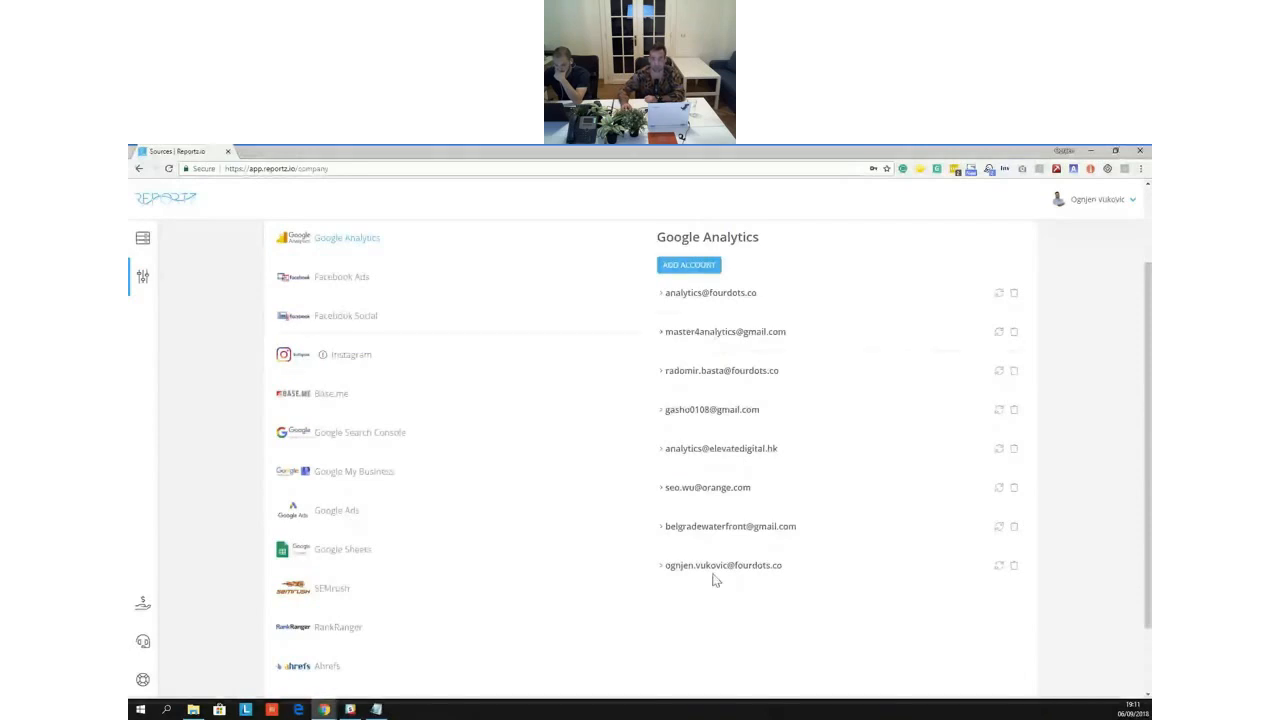
click(705, 300)
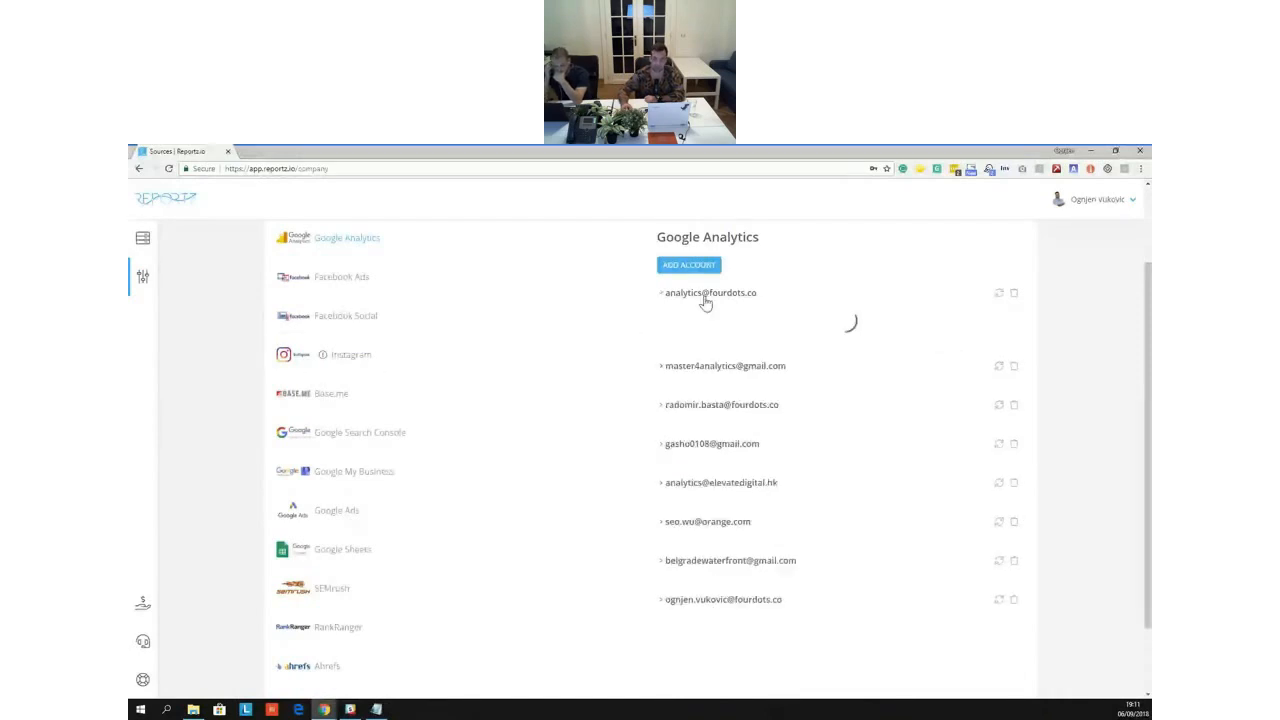
click(708, 294)
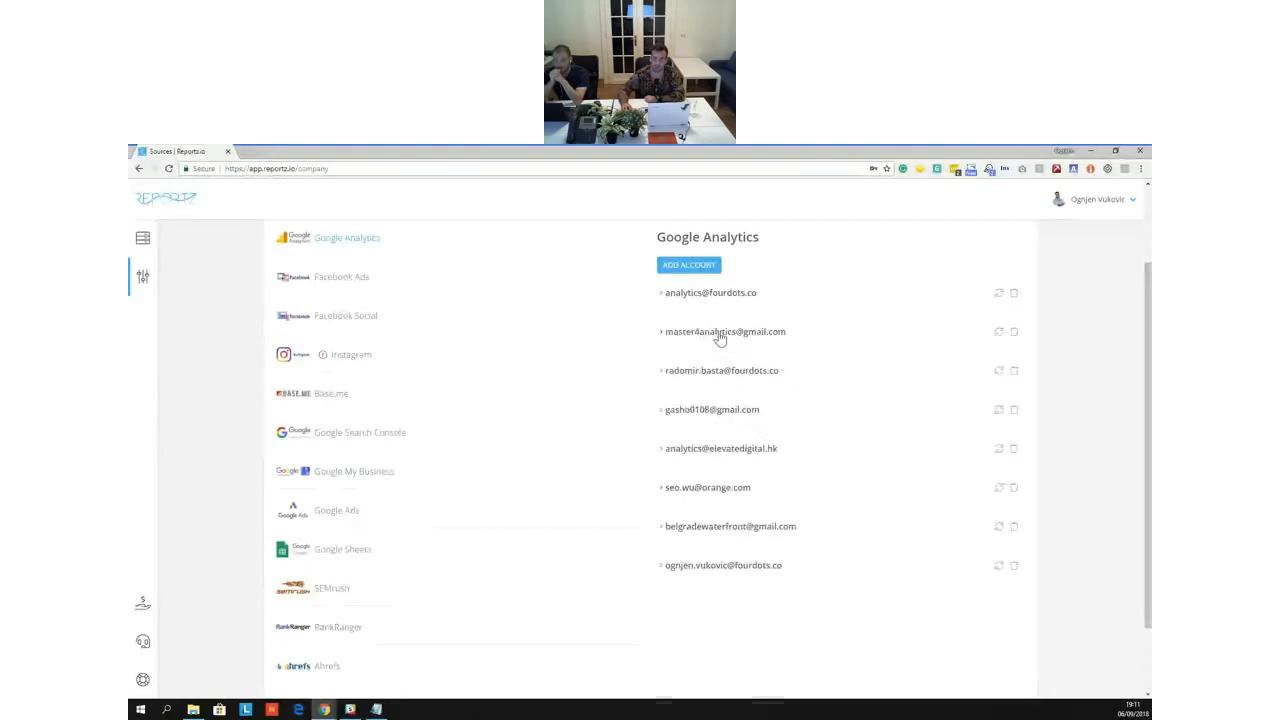
Examine the available data sources and the option for adding a Google Analytics account
scroll(615, 371, up, 1)
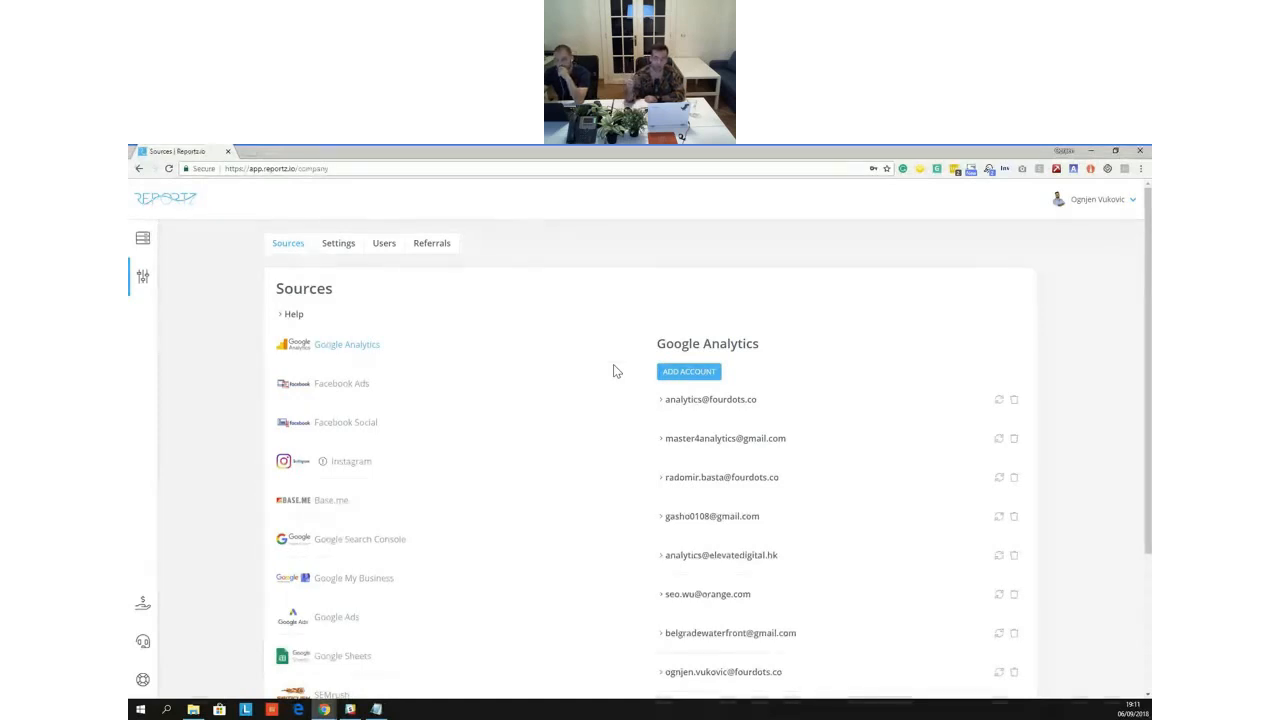
click(687, 376)
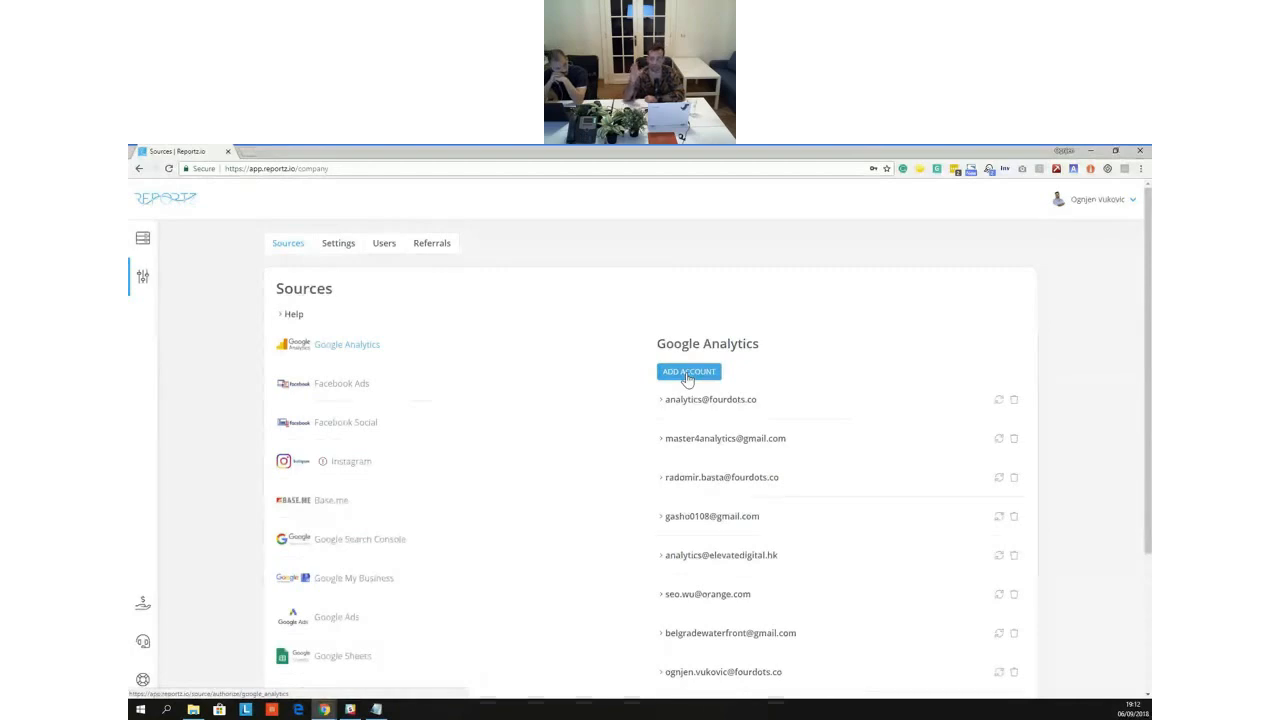
scroll(743, 427, down, 4)
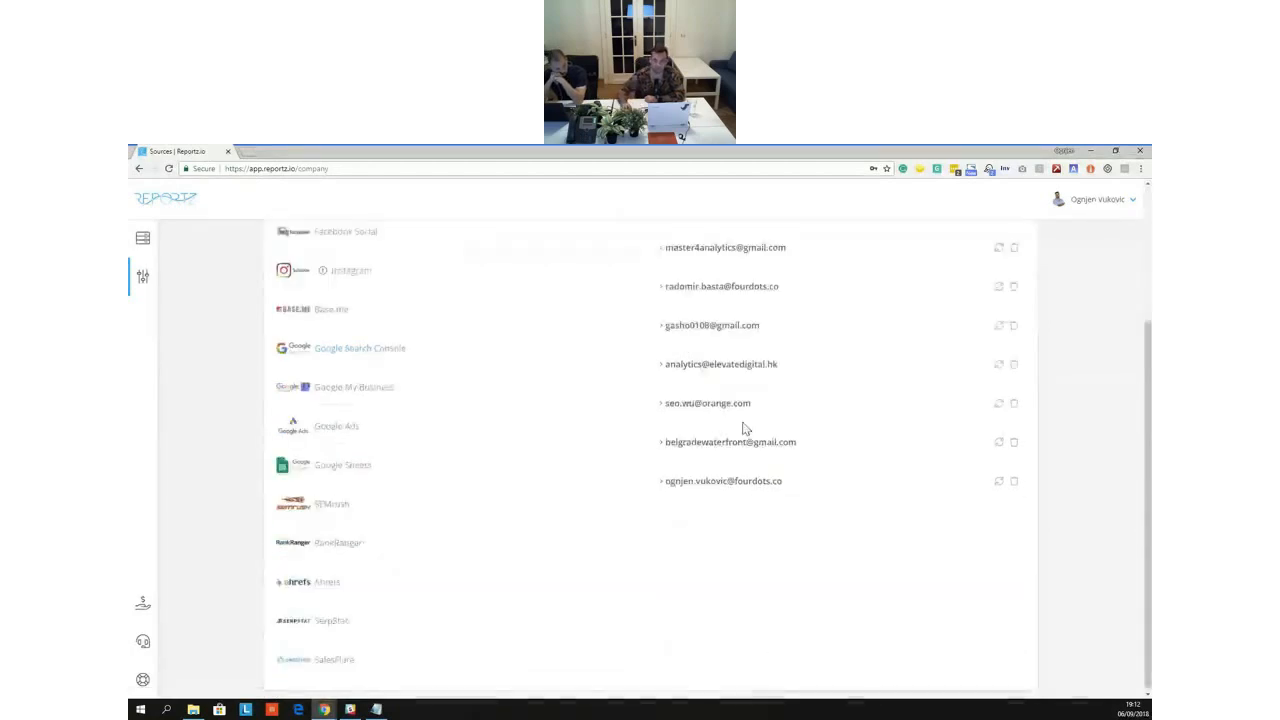
scroll(743, 427, up, 4)
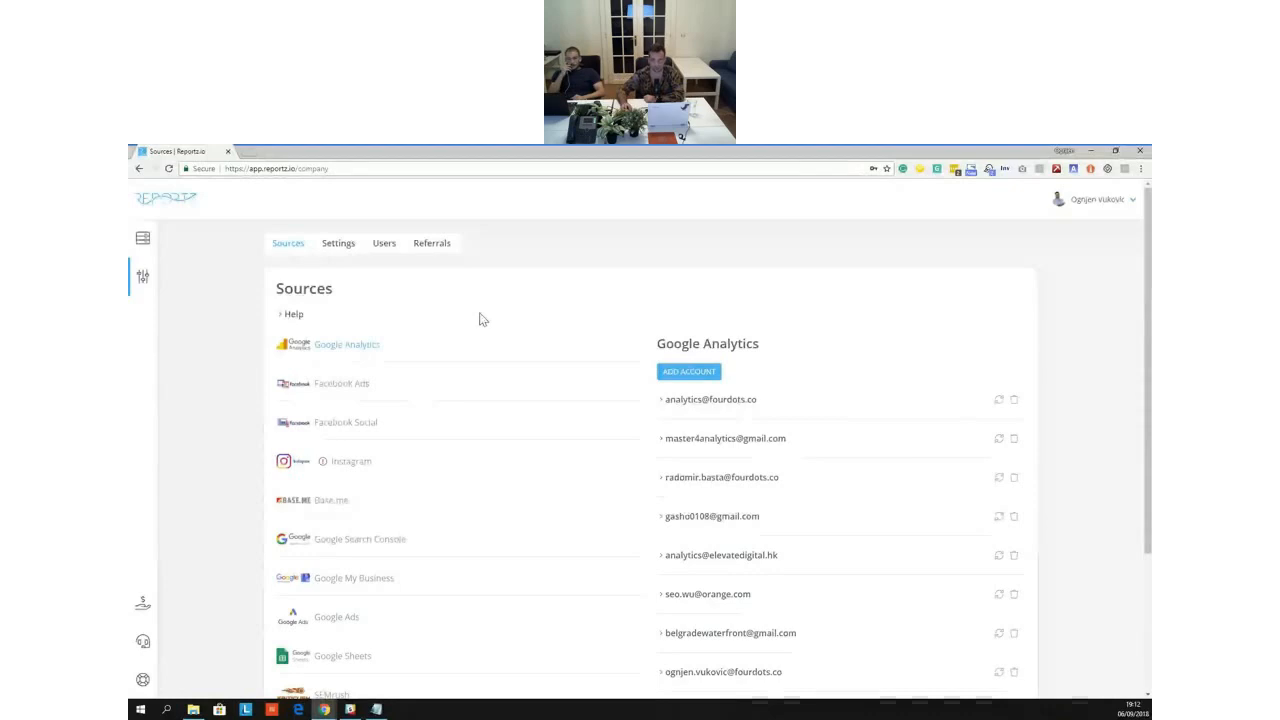
View the company settings, and on the Users page check the role choices for inviting a user
click(338, 243)
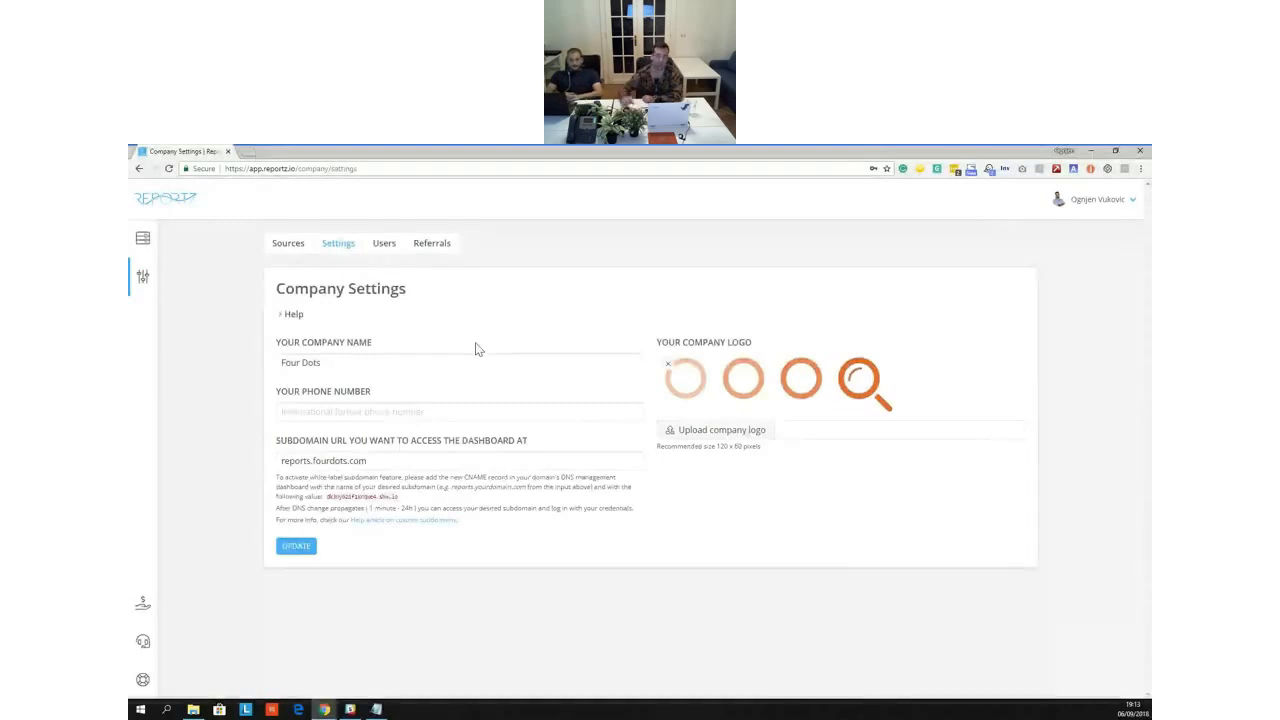
click(398, 243)
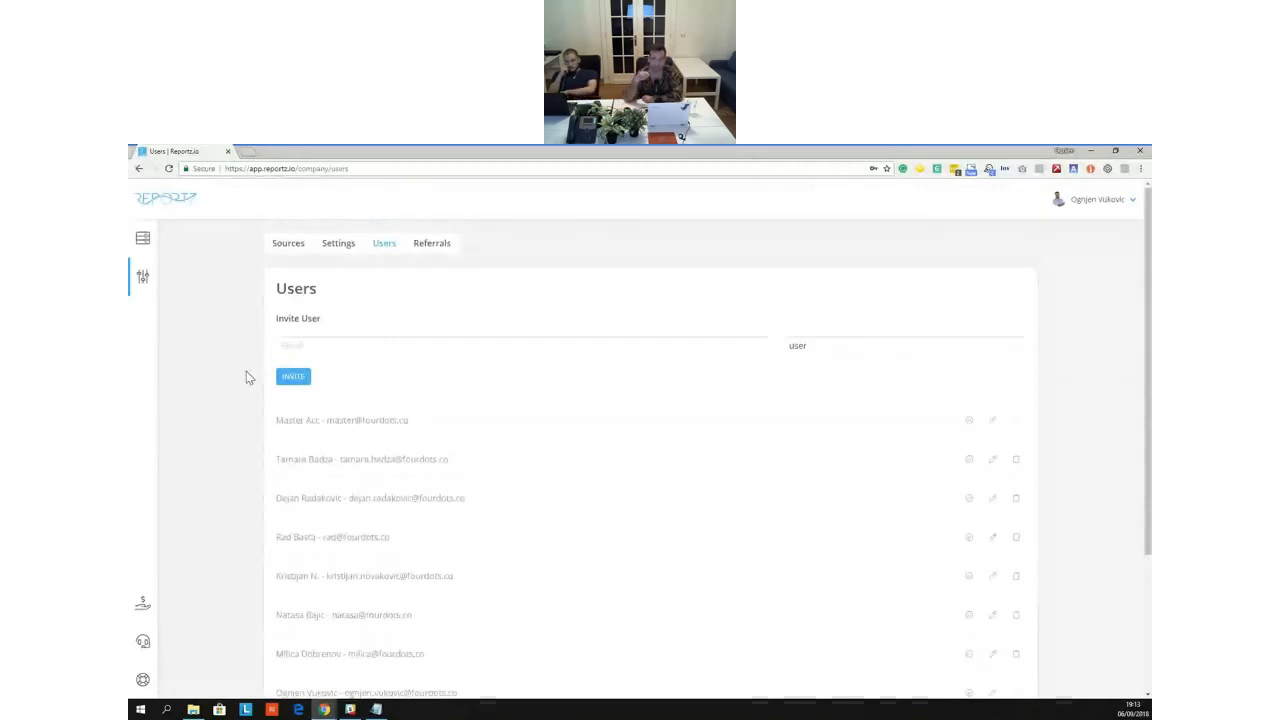
click(823, 344)
click(798, 321)
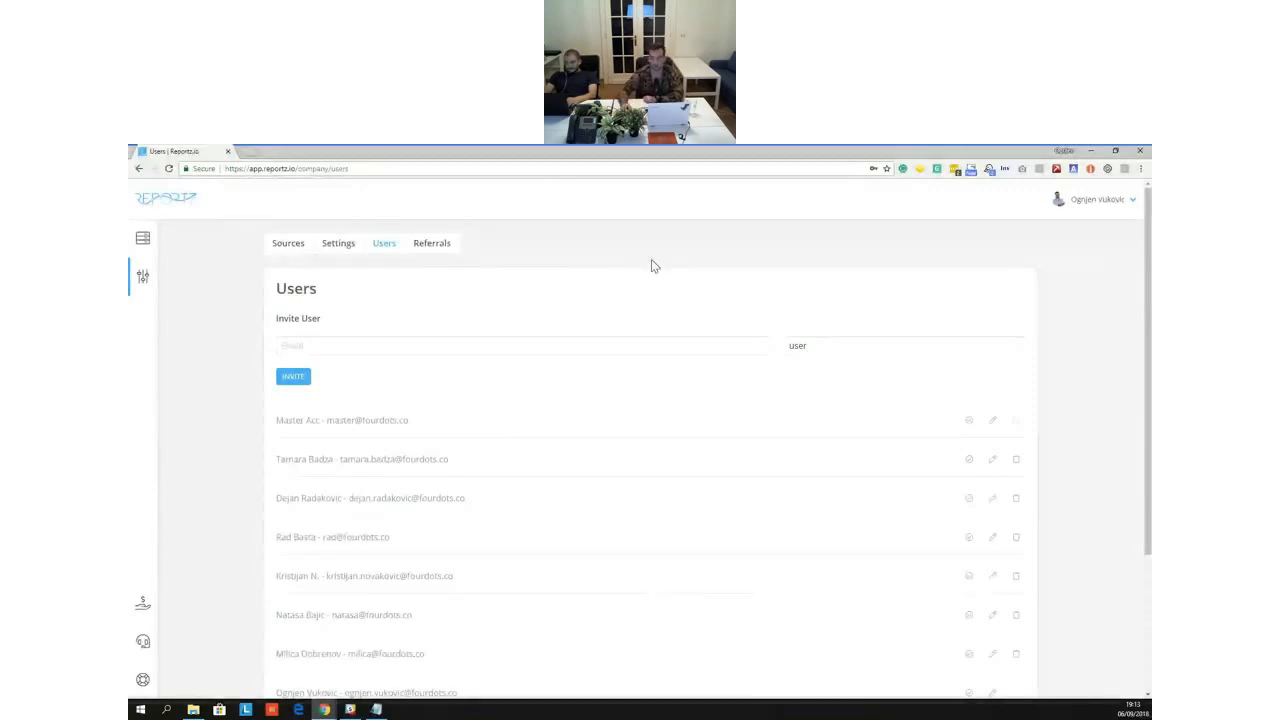
View the Referrals page and read its help text on the referral URL, collapsing it again when done
click(443, 250)
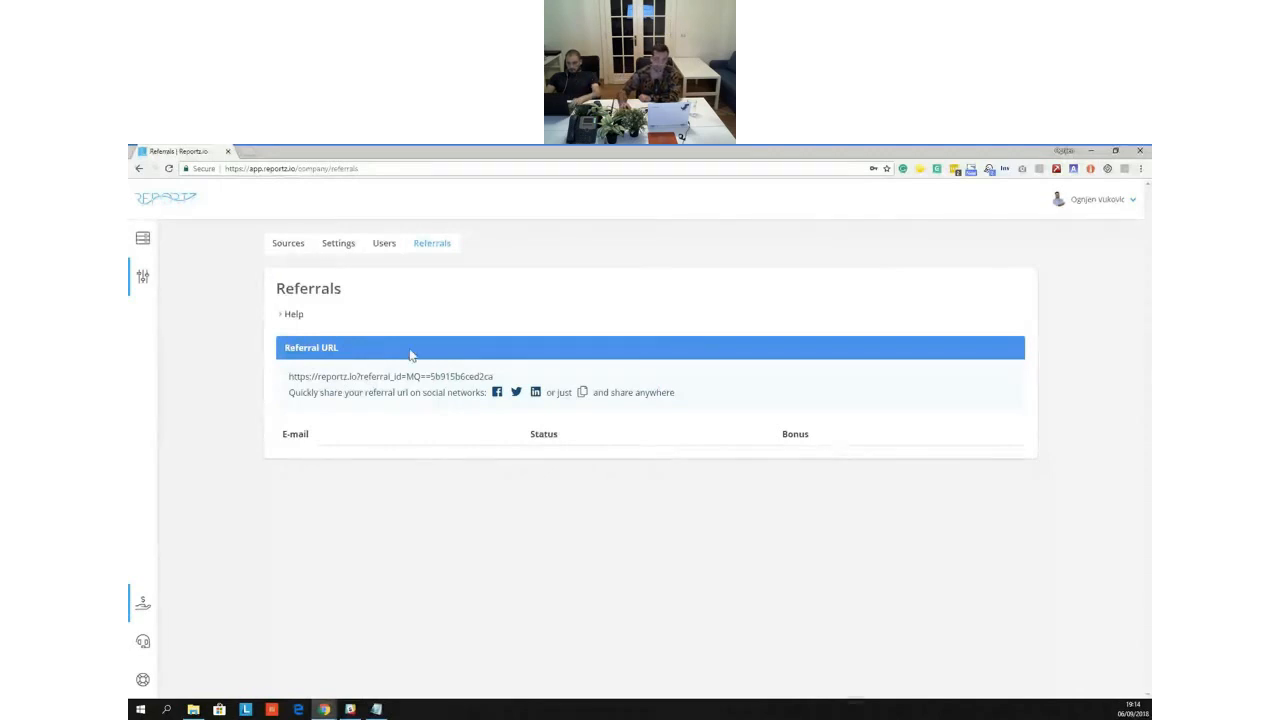
click(294, 316)
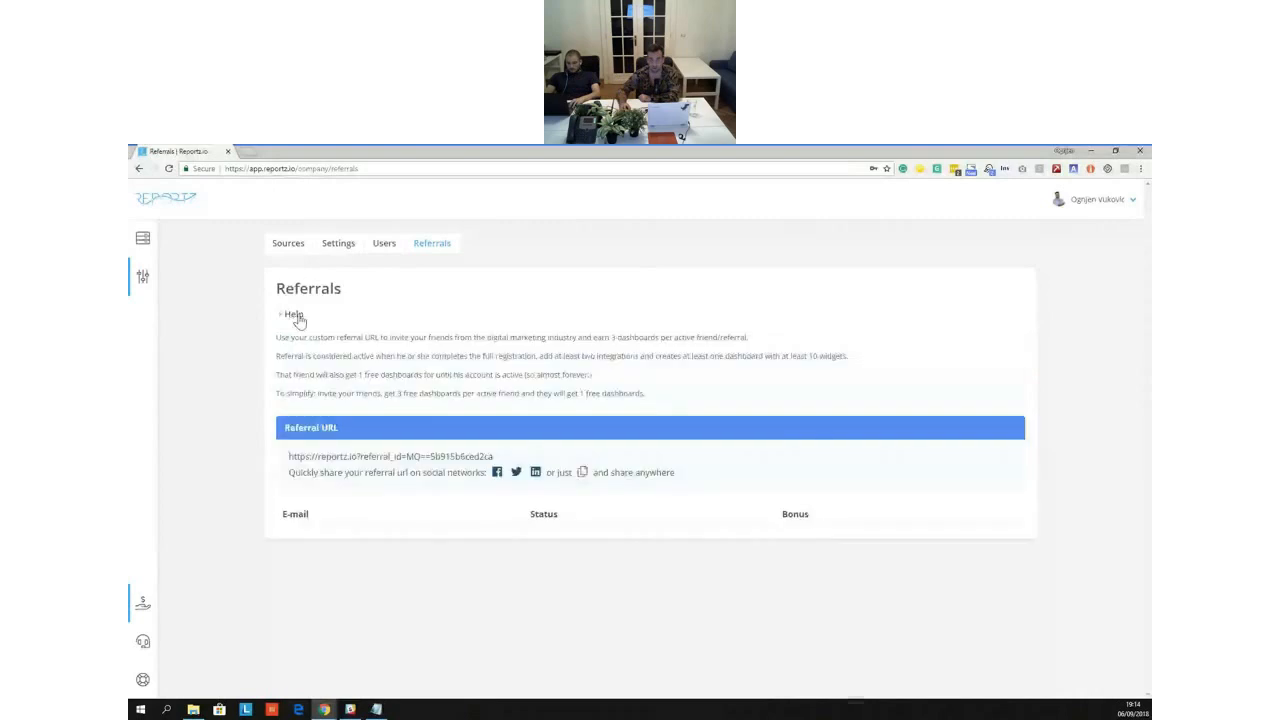
click(296, 318)
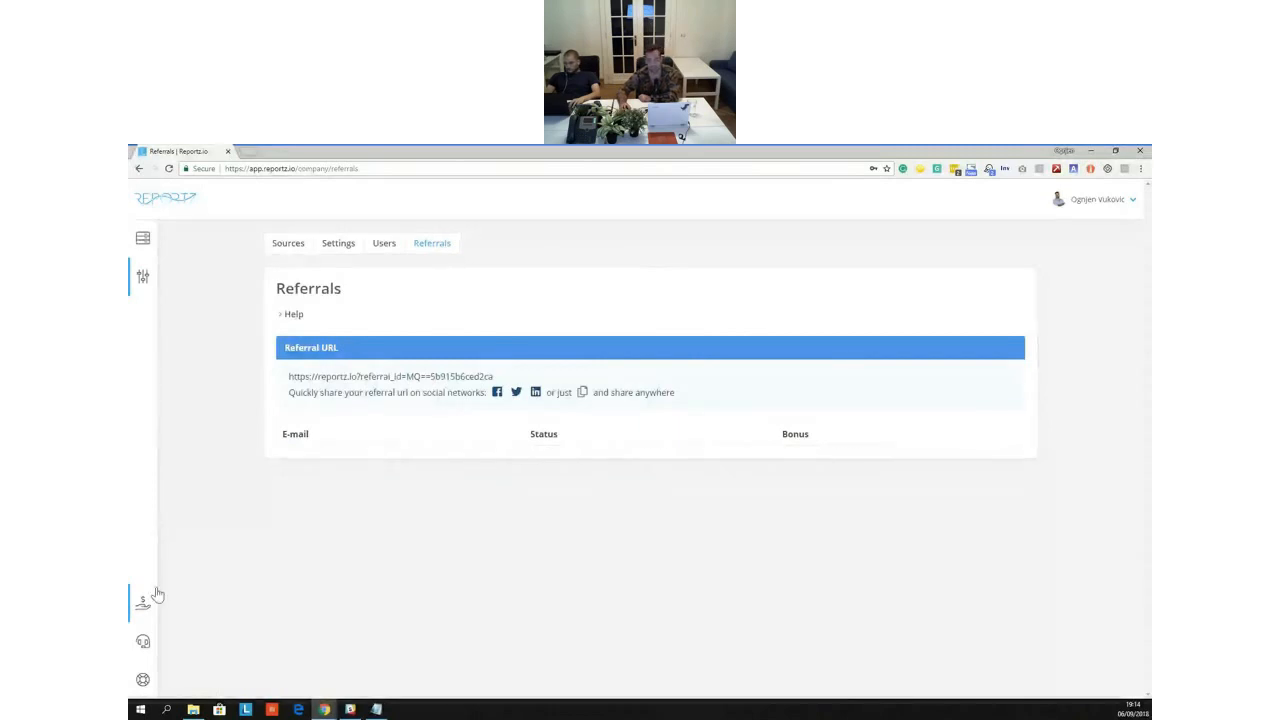
View the private walkthrough scheduling page, and browse the Basic Help Articles collection, closing it when done
click(154, 650)
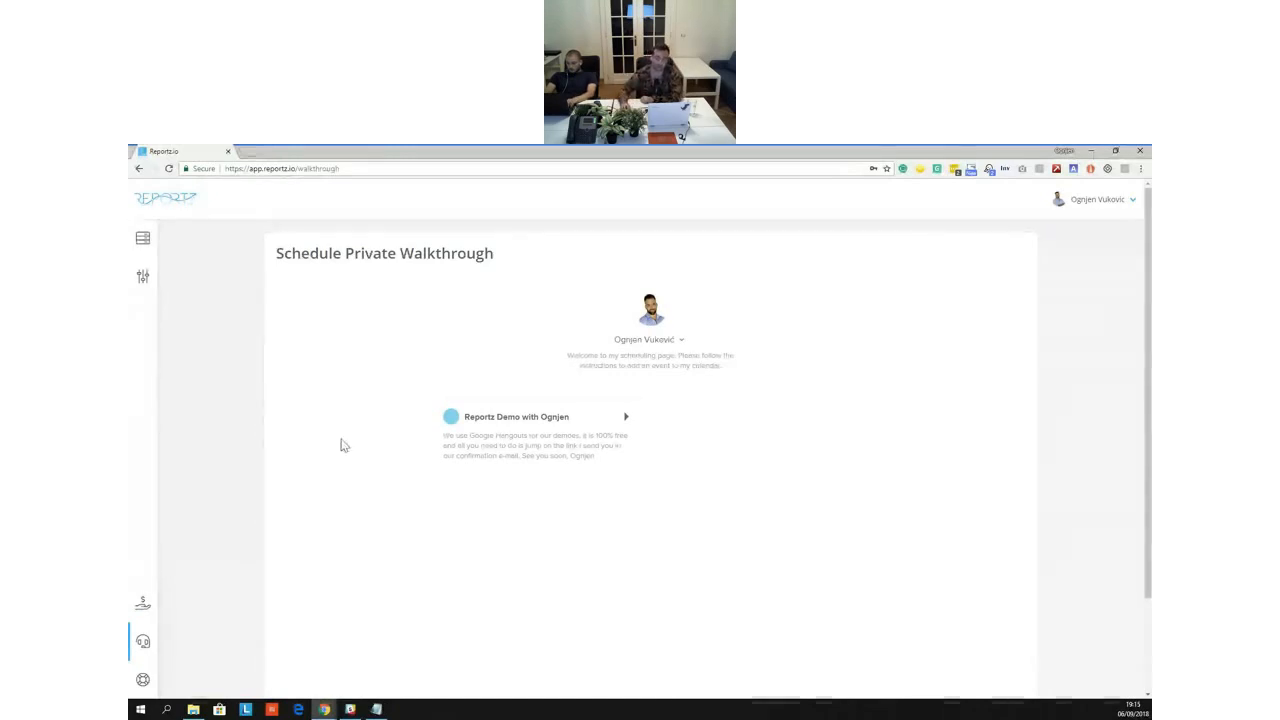
click(145, 681)
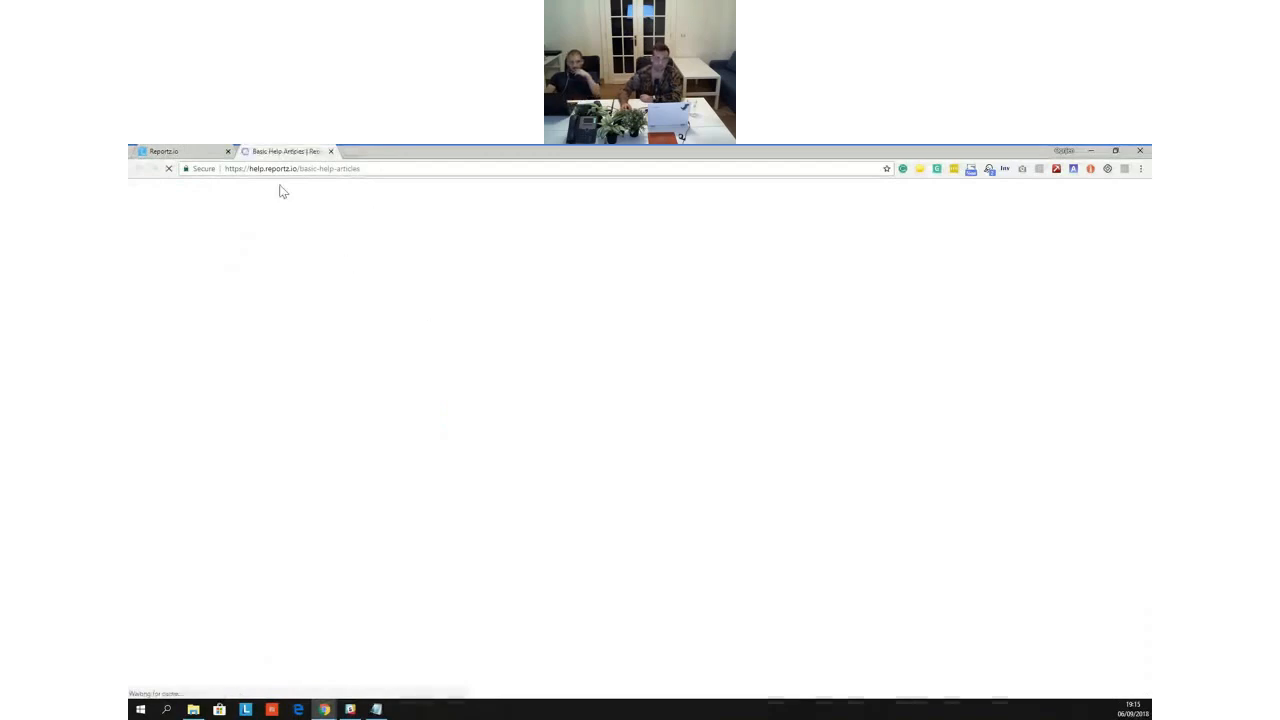
scroll(588, 373, down, 2)
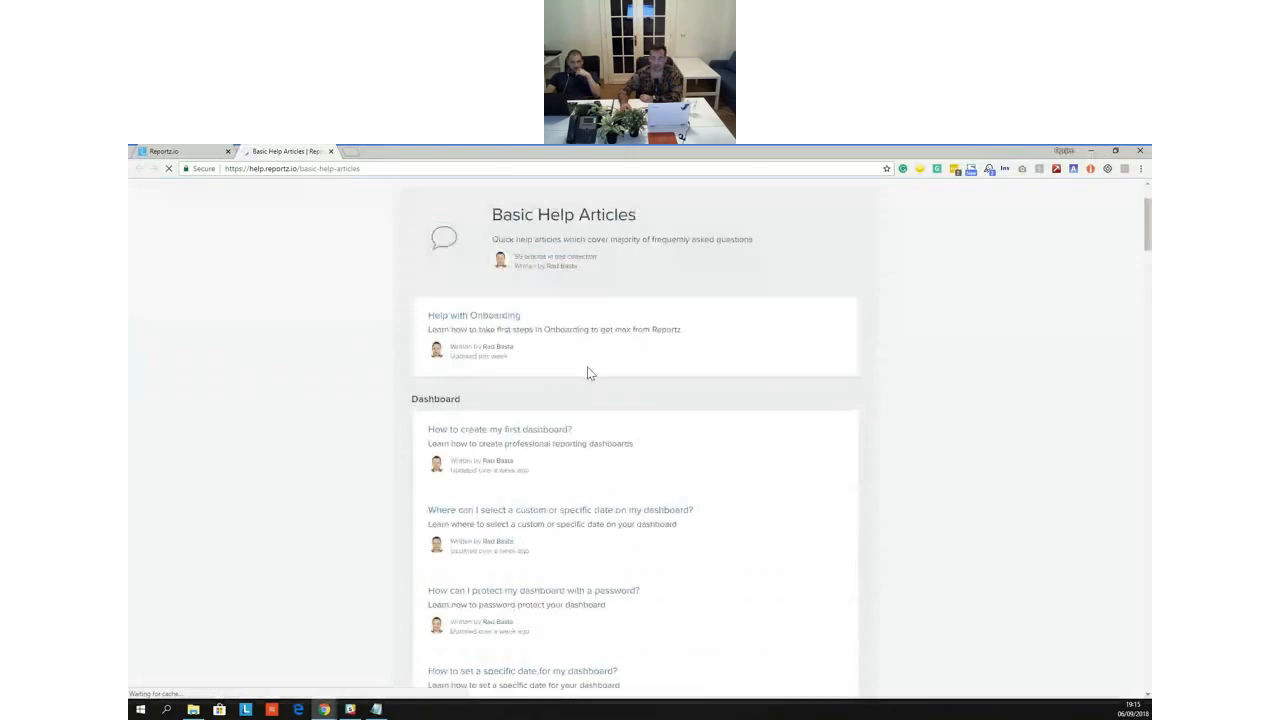
scroll(586, 372, up, 2)
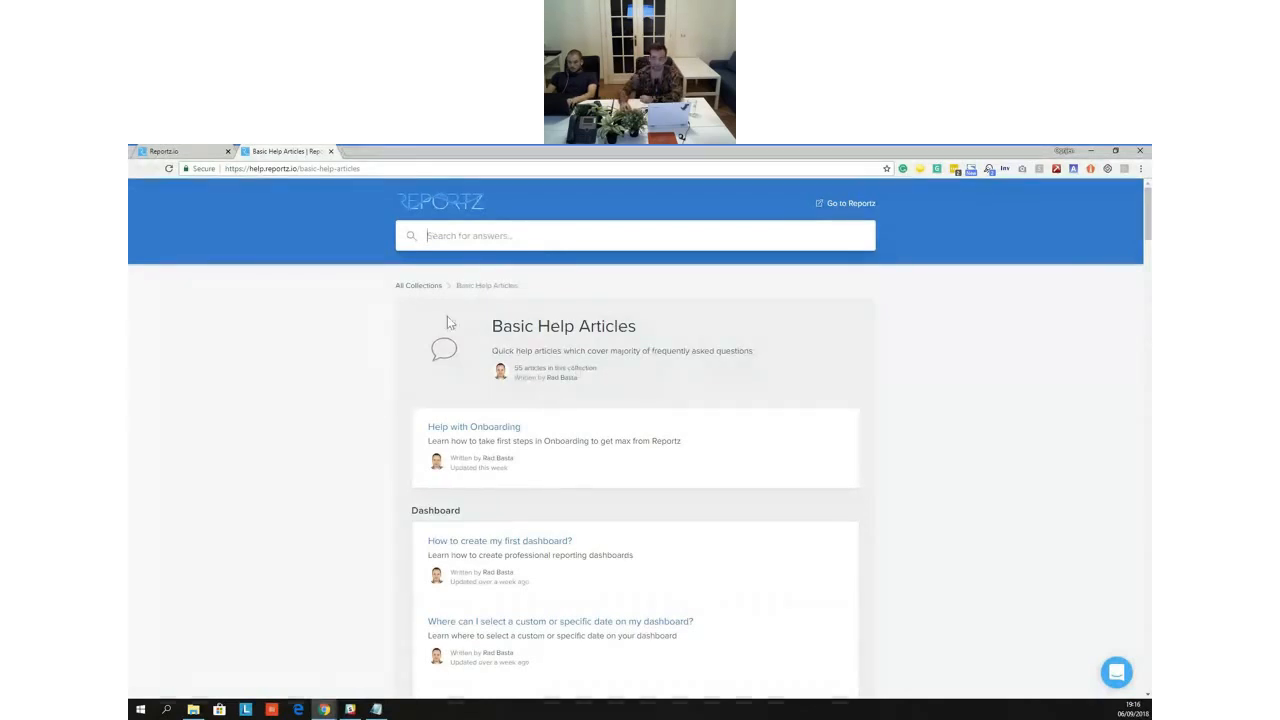
scroll(420, 405, down, 1)
scroll(585, 372, down, 2)
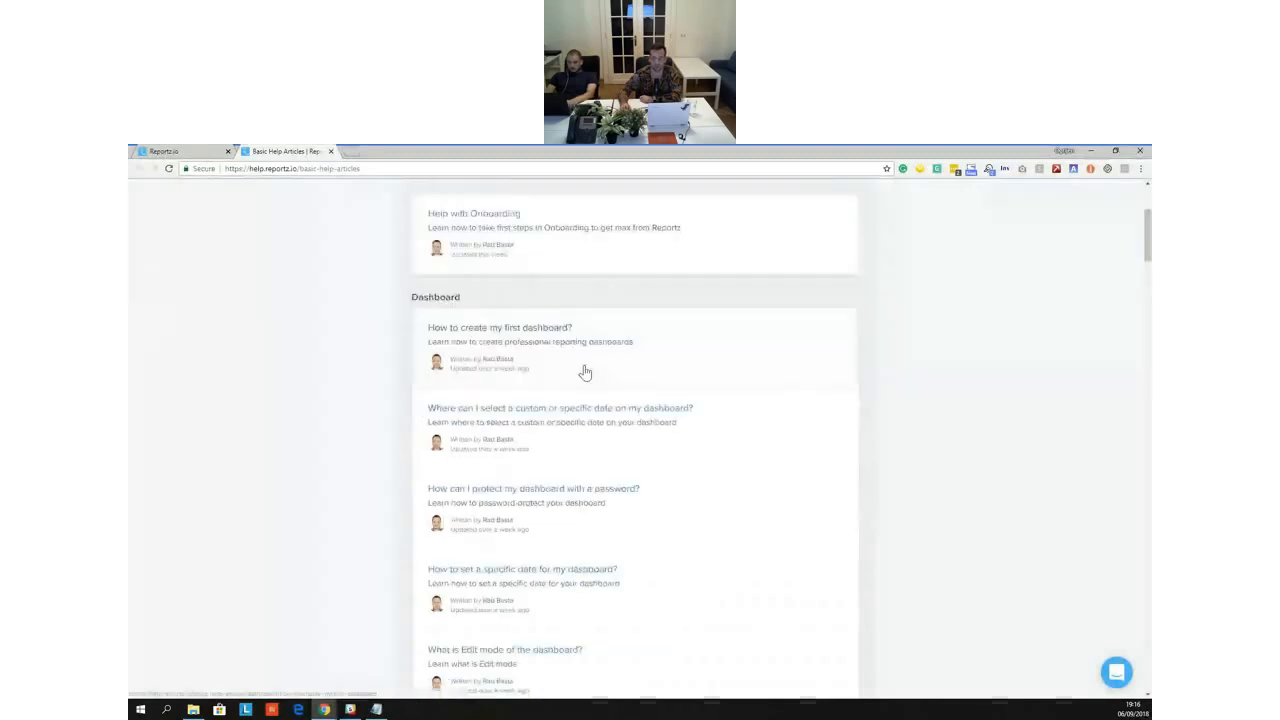
scroll(453, 262, up, 3)
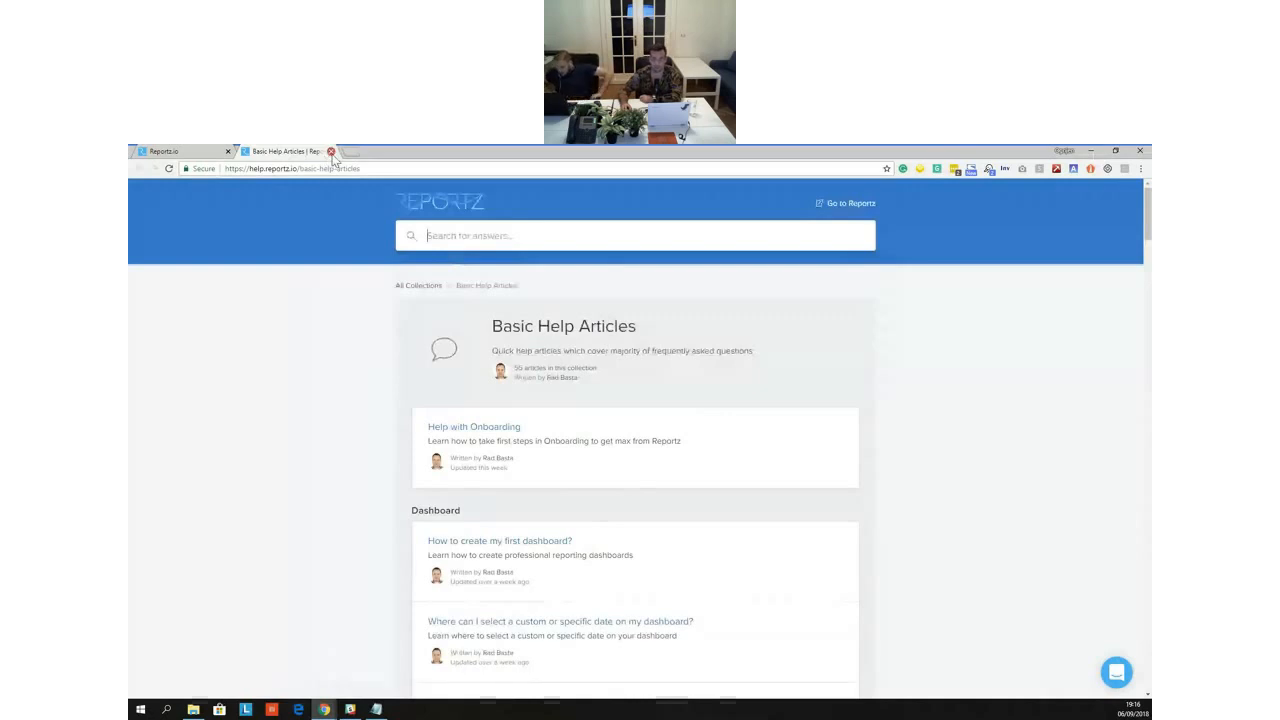
click(331, 152)
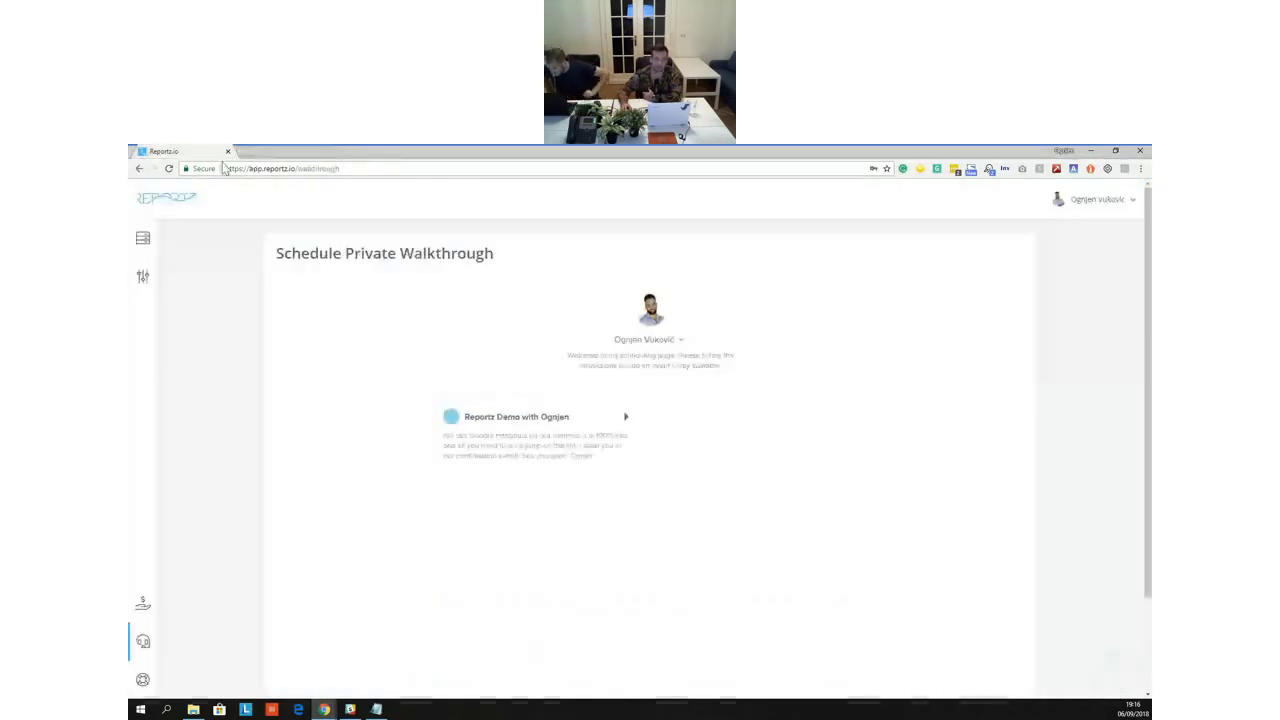
Start creating a new dashboard and name it Webinar Demo Dash, leaving the domain empty
click(145, 245)
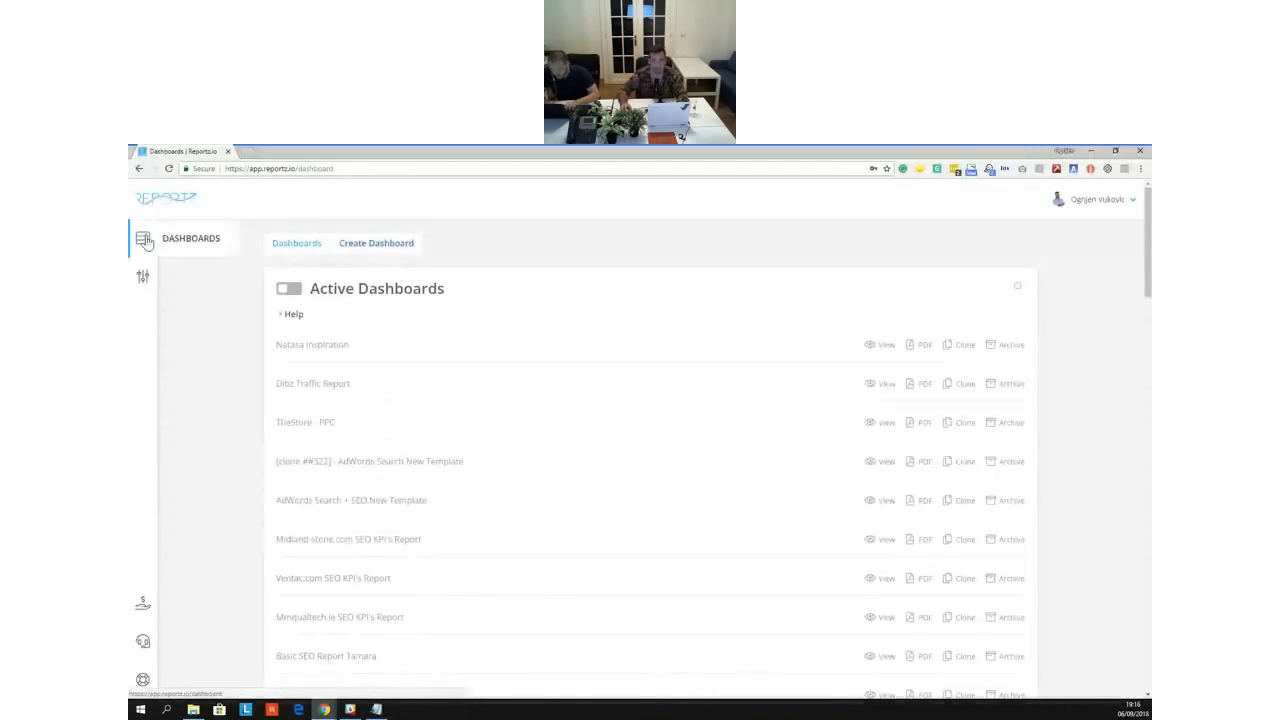
click(367, 252)
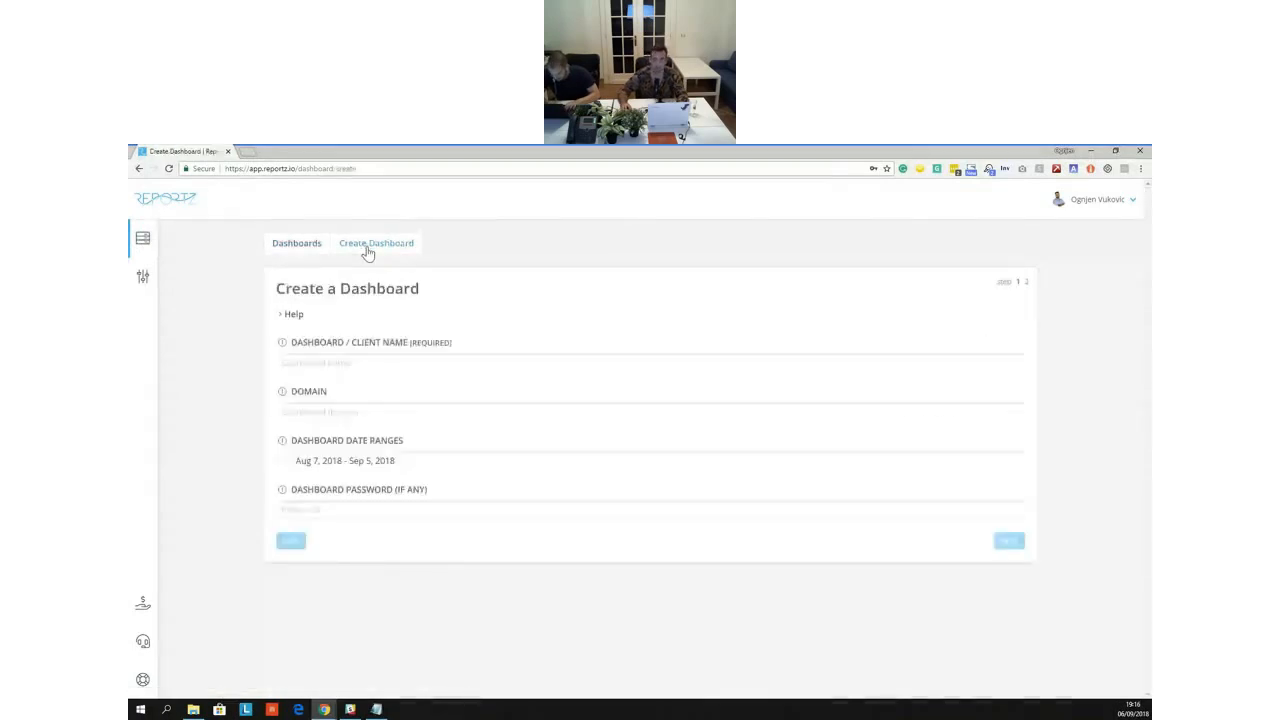
click(370, 357)
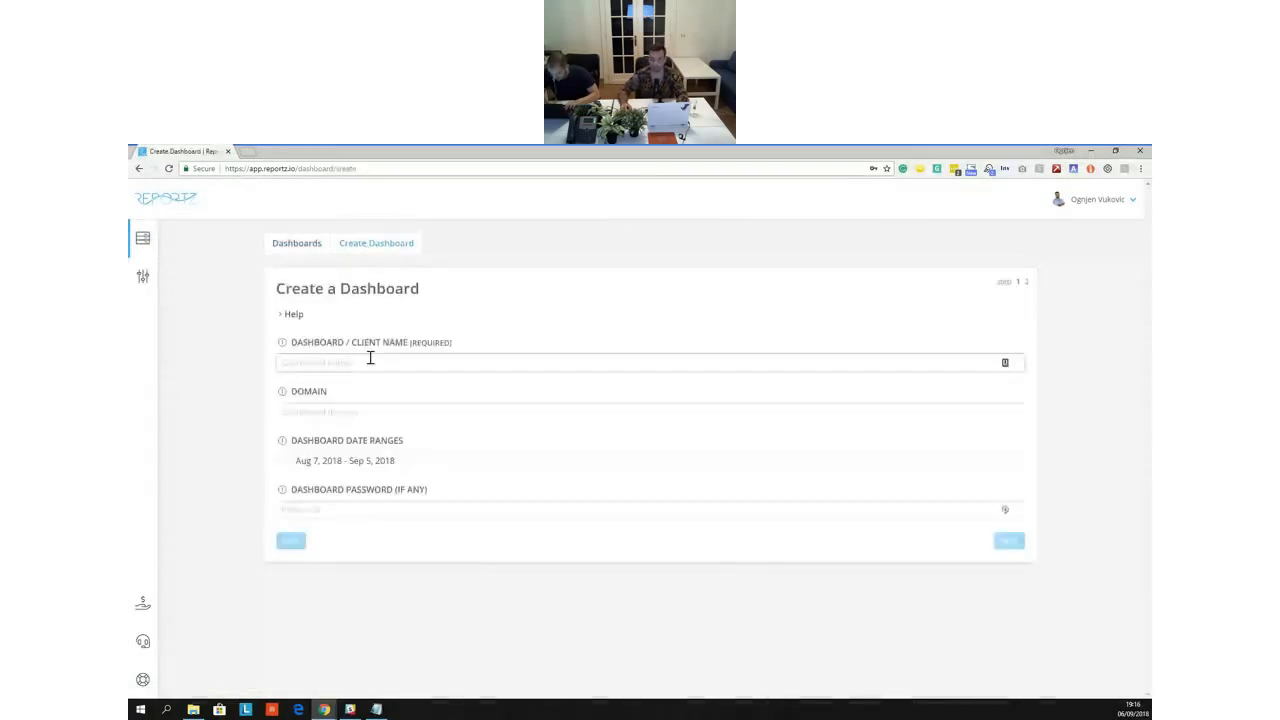
click(680, 323)
click(343, 354)
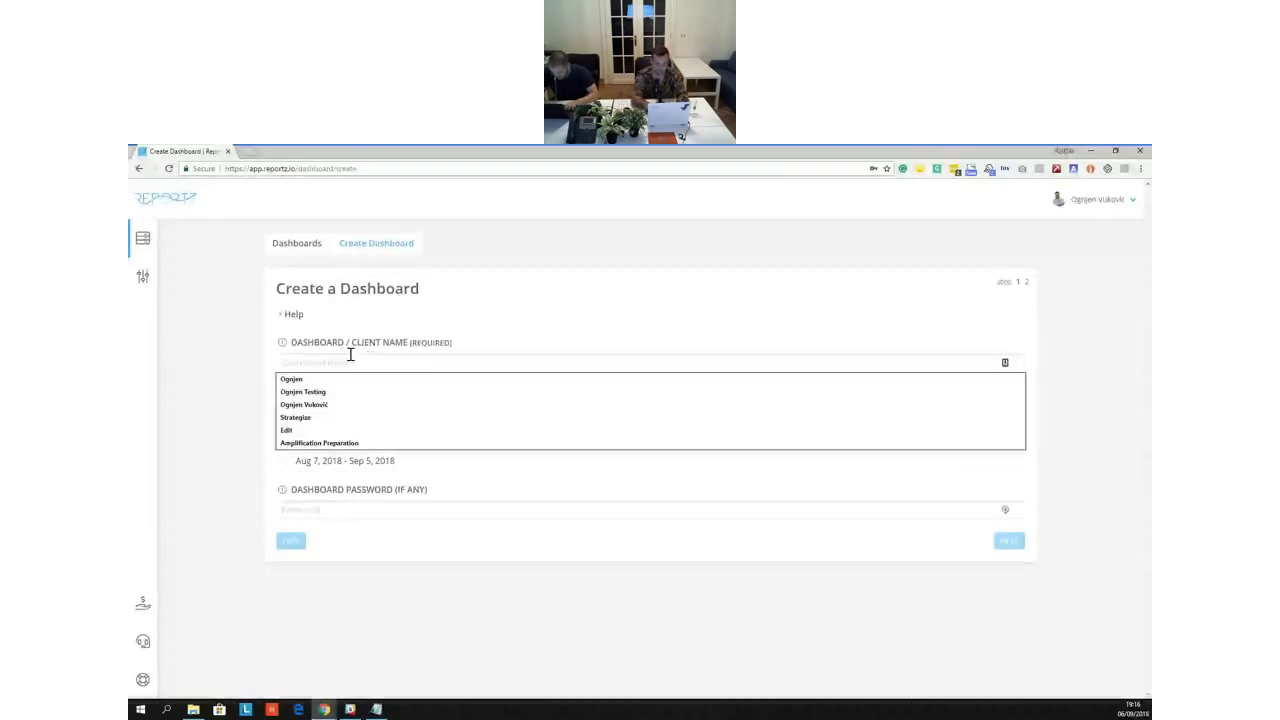
text(Webinar D)
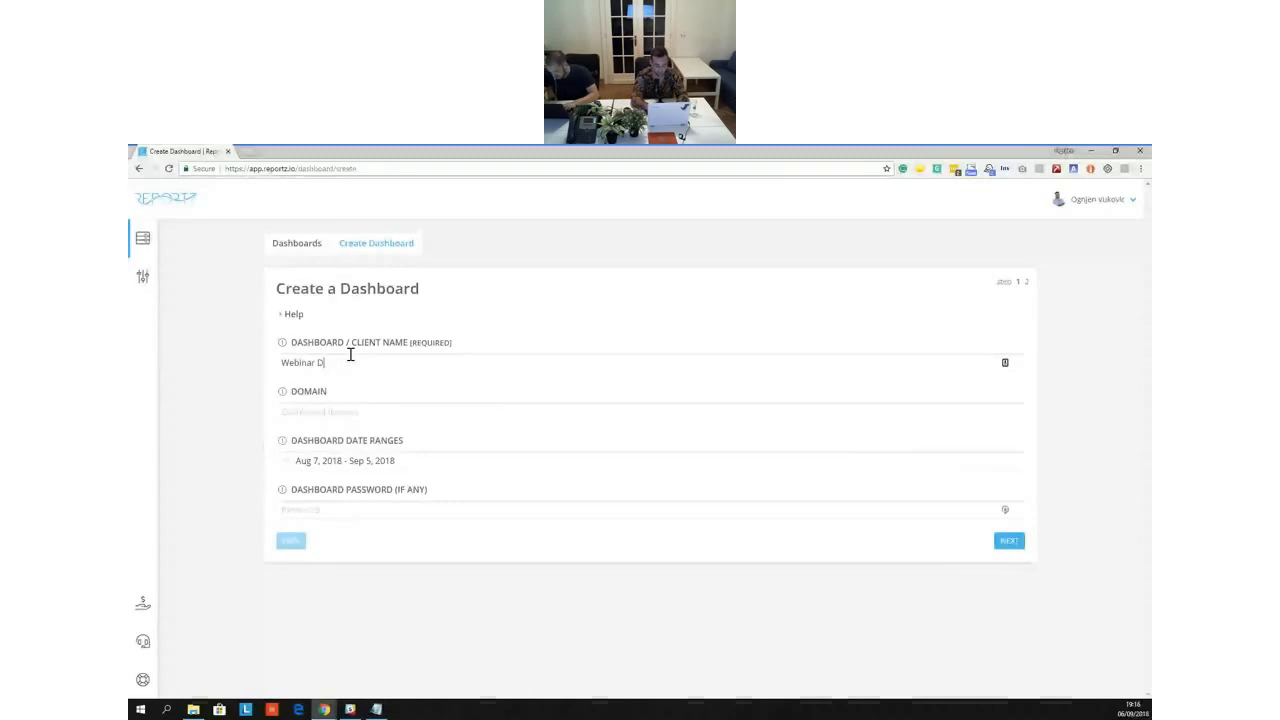
text(emo Dash)
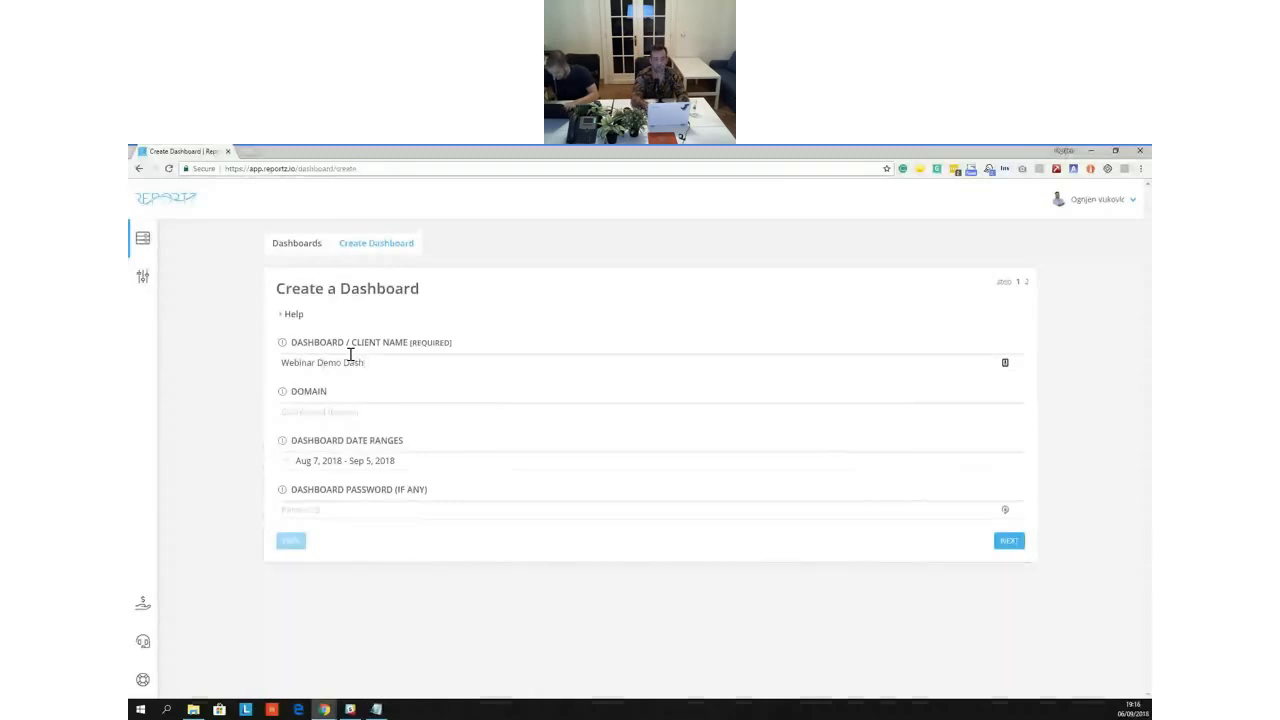
click(428, 410)
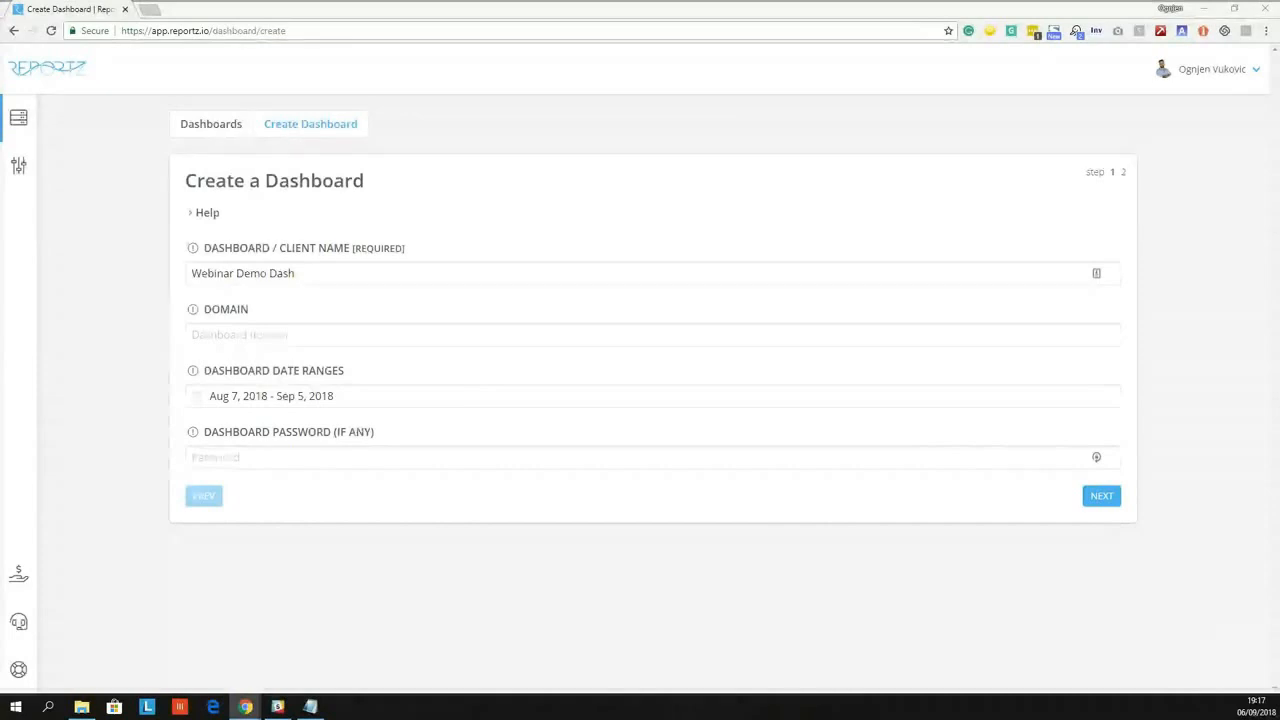
Set the dashboard's date range to a custom period from May 10, 2018 to Jul 20, 2018
click(350, 398)
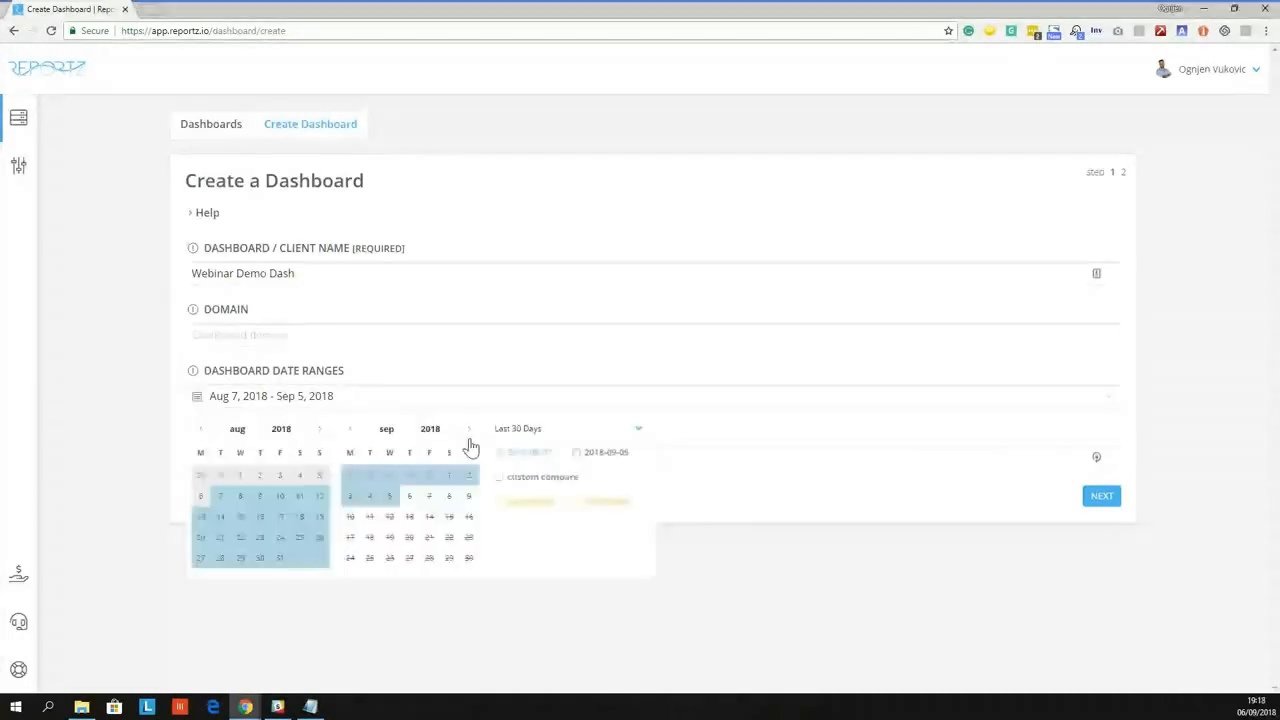
click(607, 438)
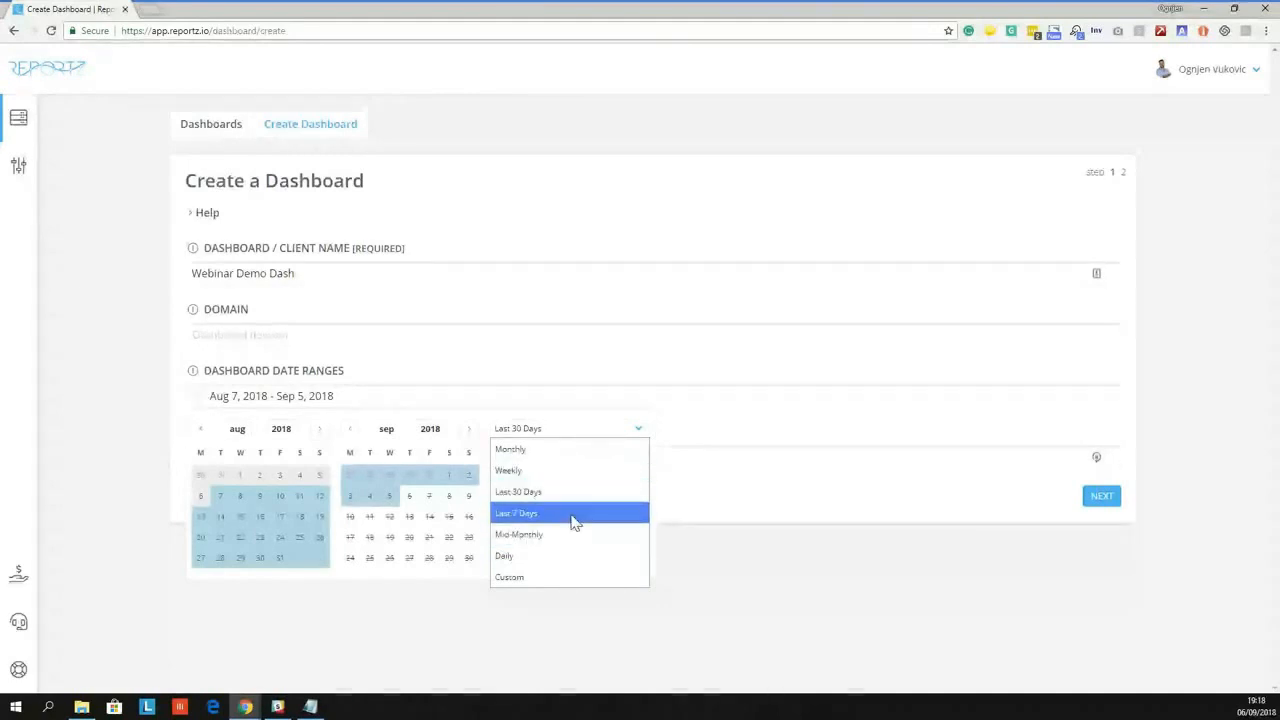
click(552, 577)
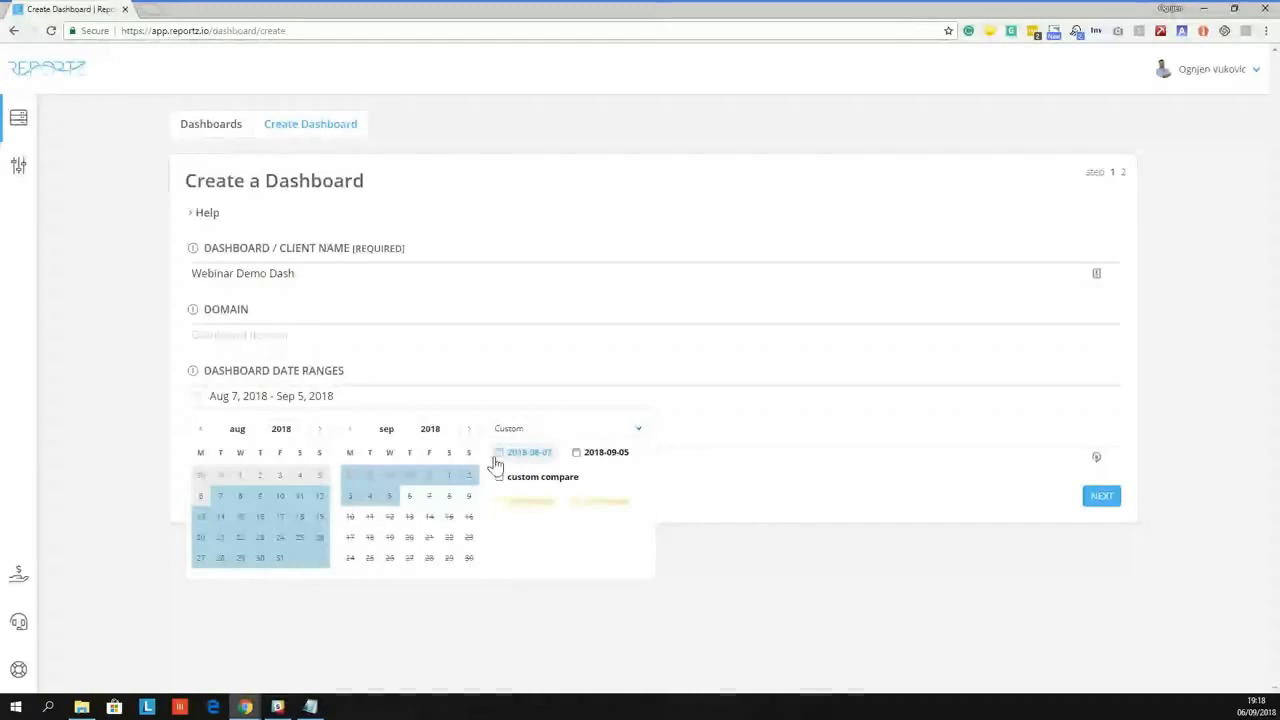
click(199, 432)
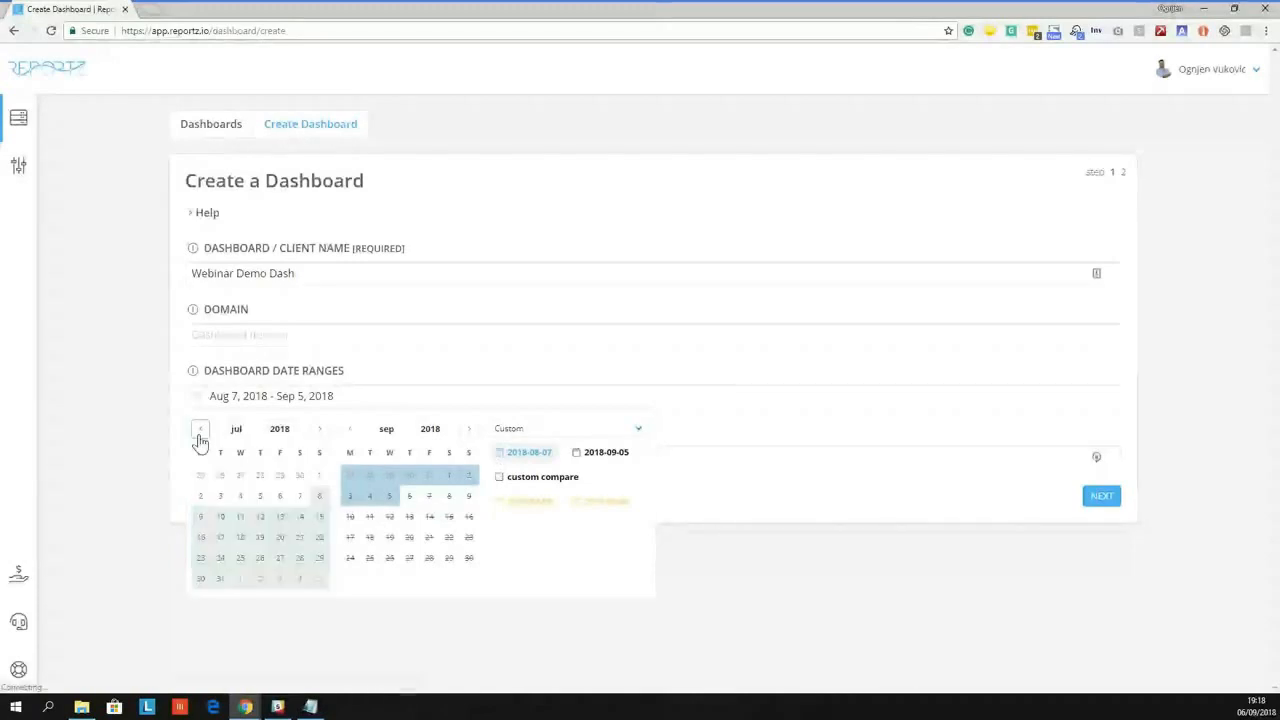
click(201, 432)
click(202, 434)
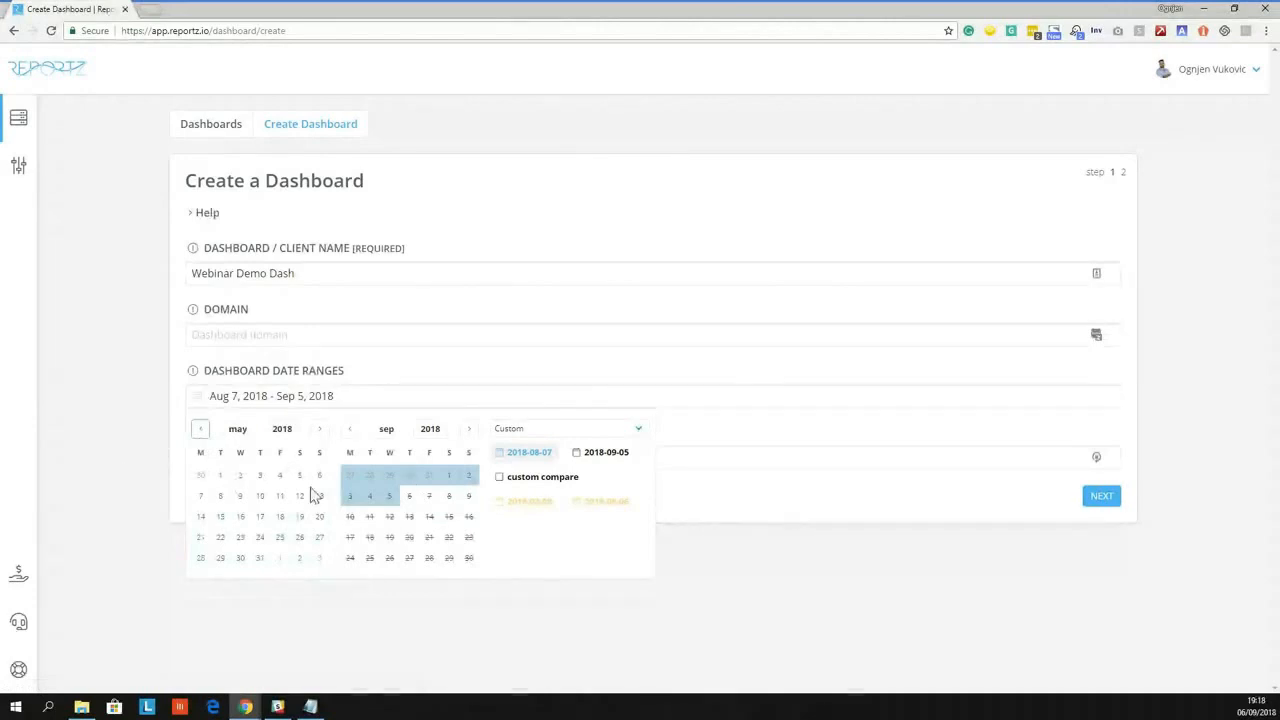
click(260, 496)
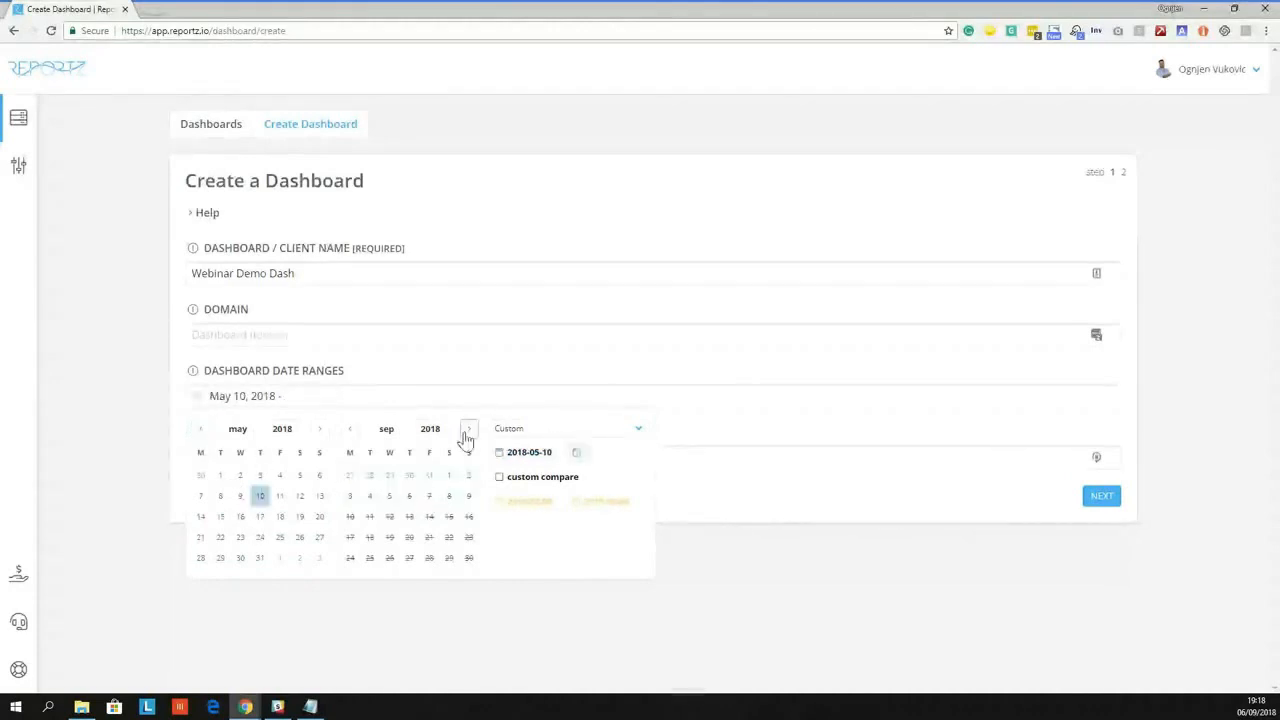
double_click(350, 429)
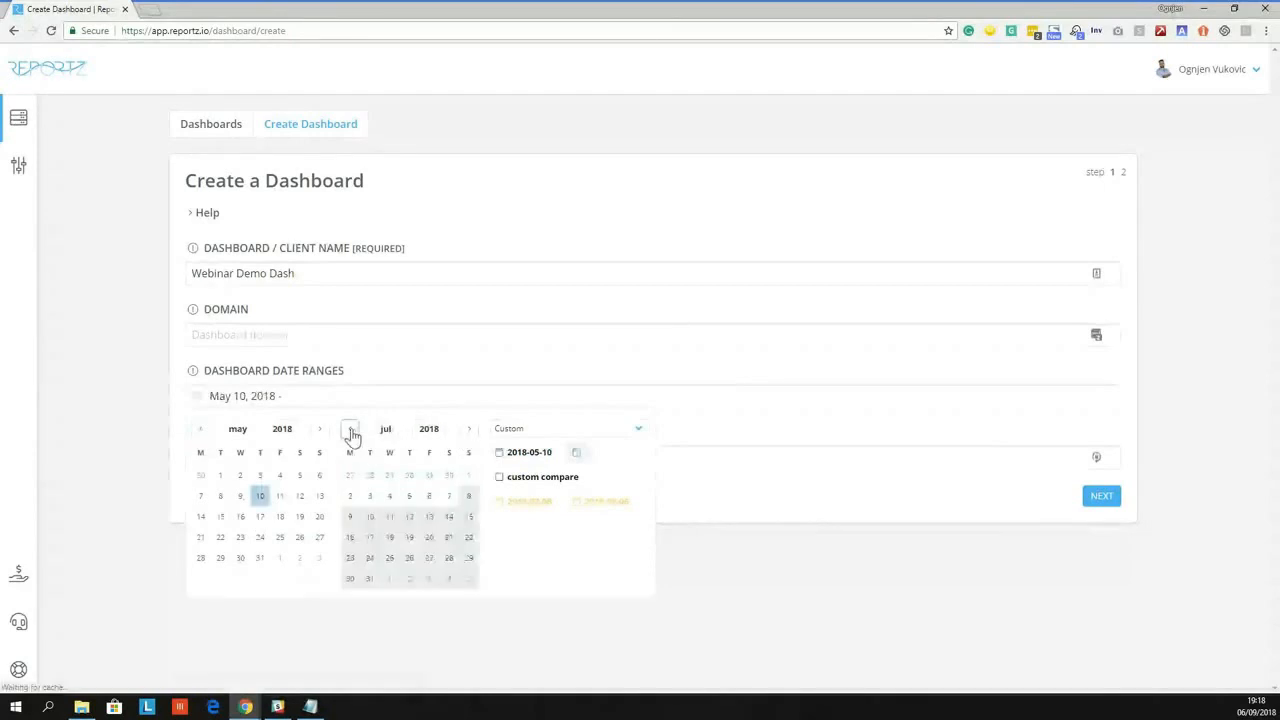
click(429, 540)
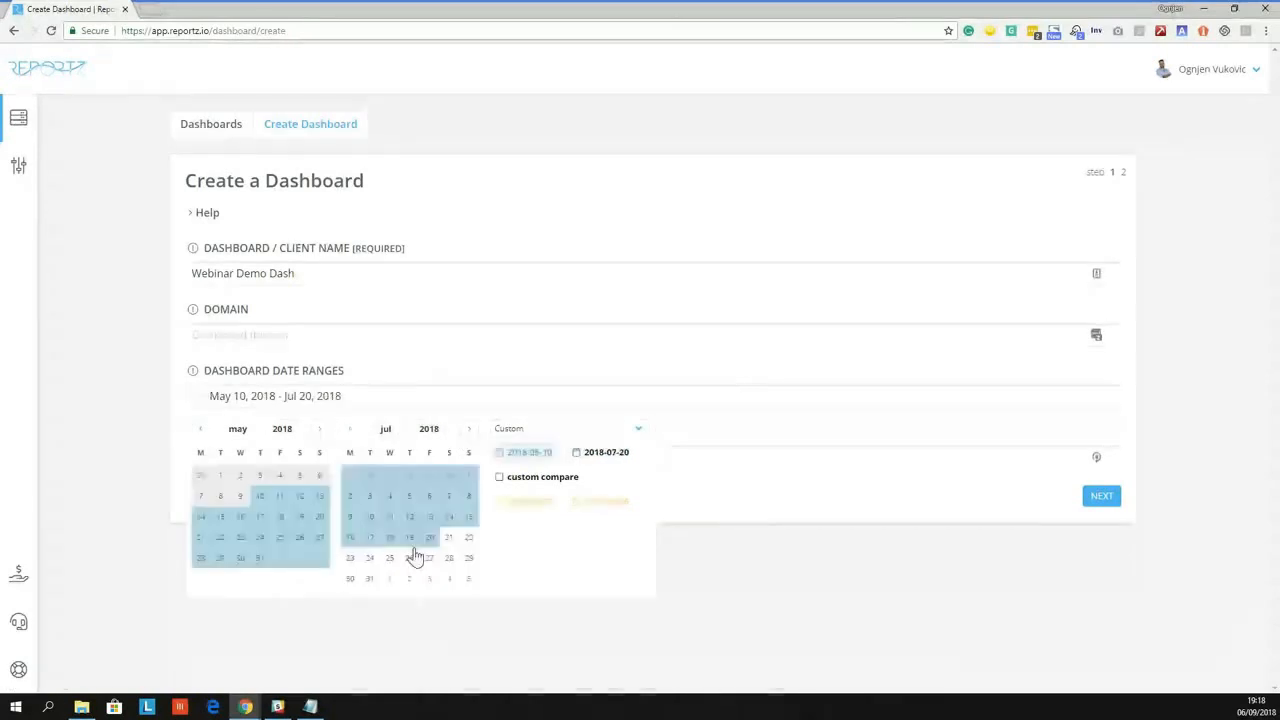
click(622, 500)
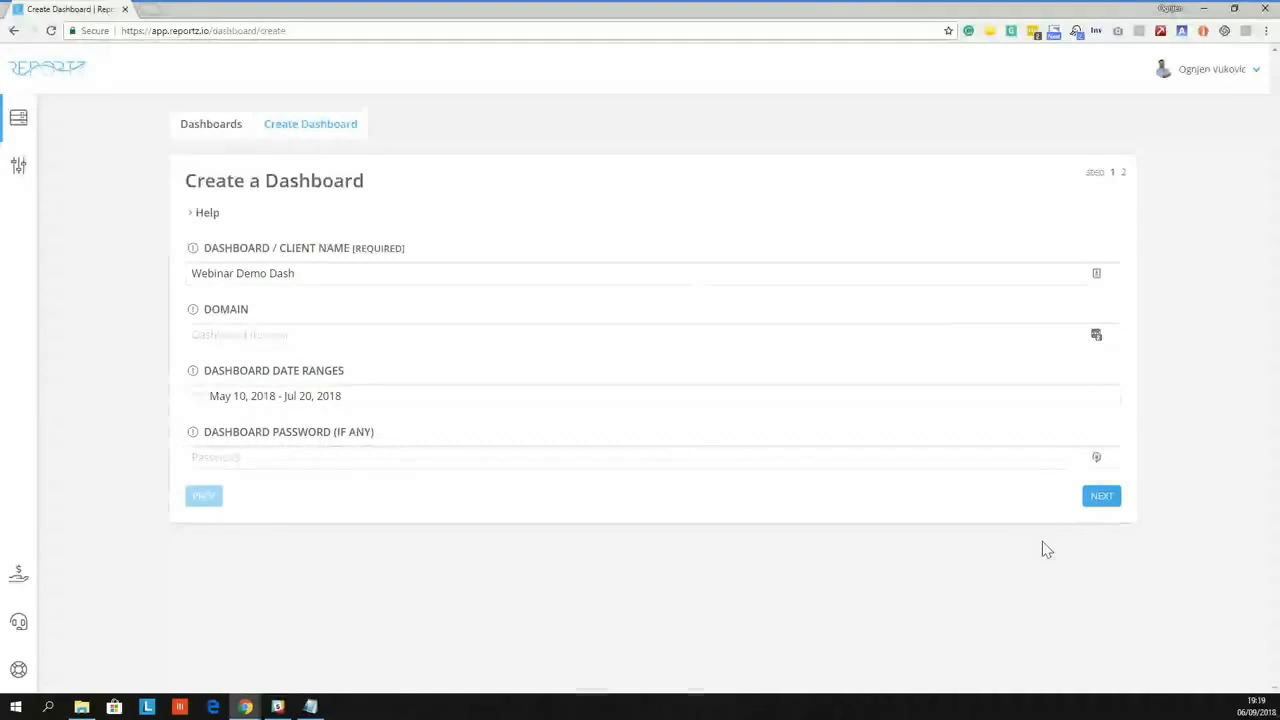
Continue to the second creation step, look over the dashboard templates and choose the SEO Template
click(1101, 496)
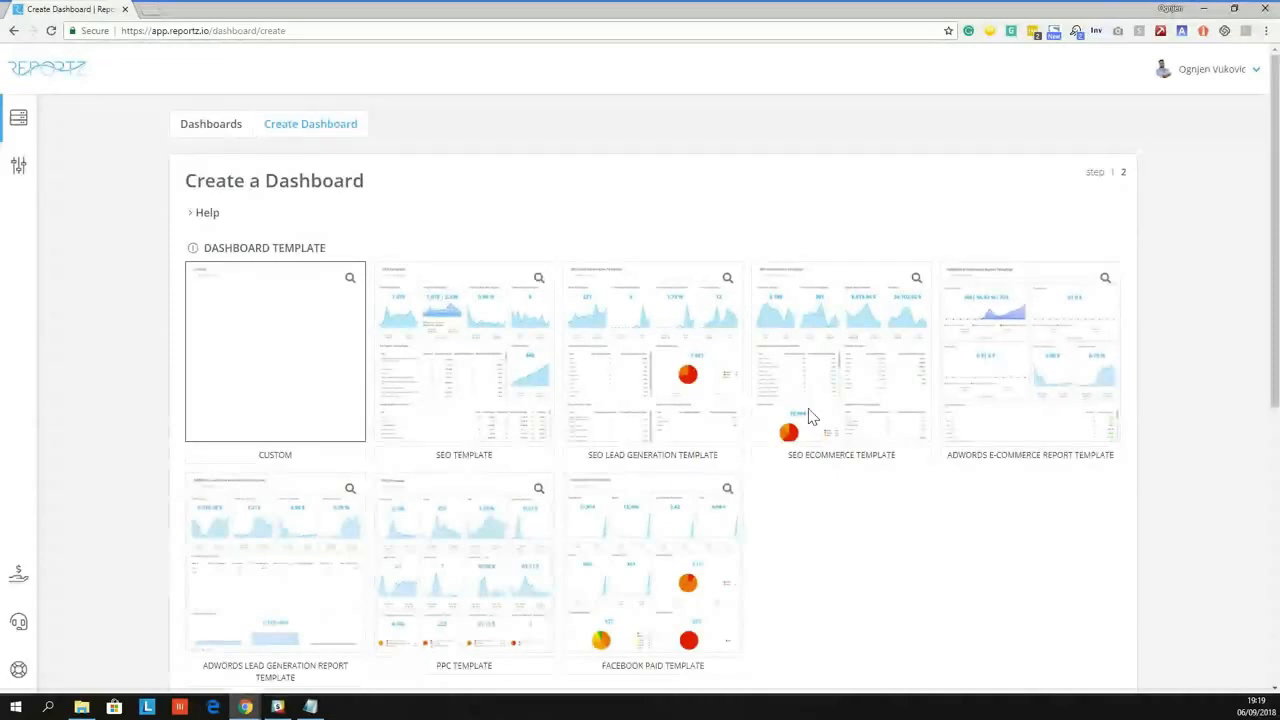
scroll(547, 337, down, 2)
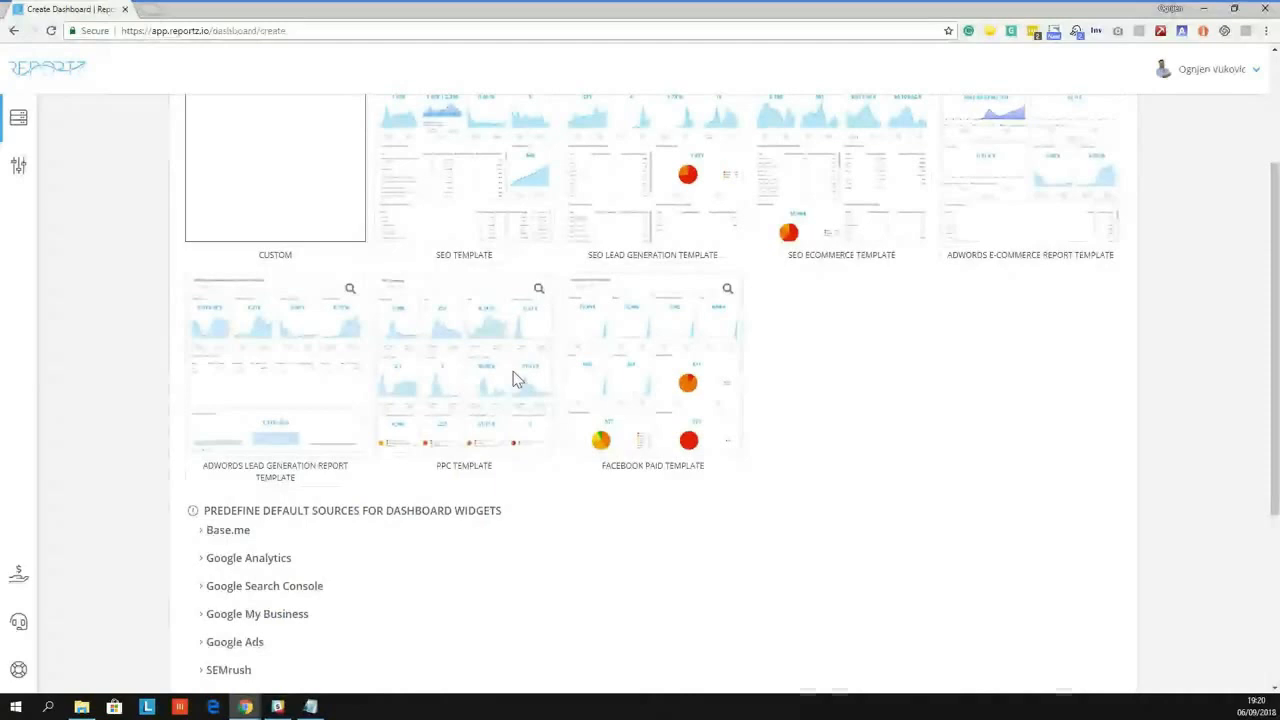
scroll(517, 378, up, 2)
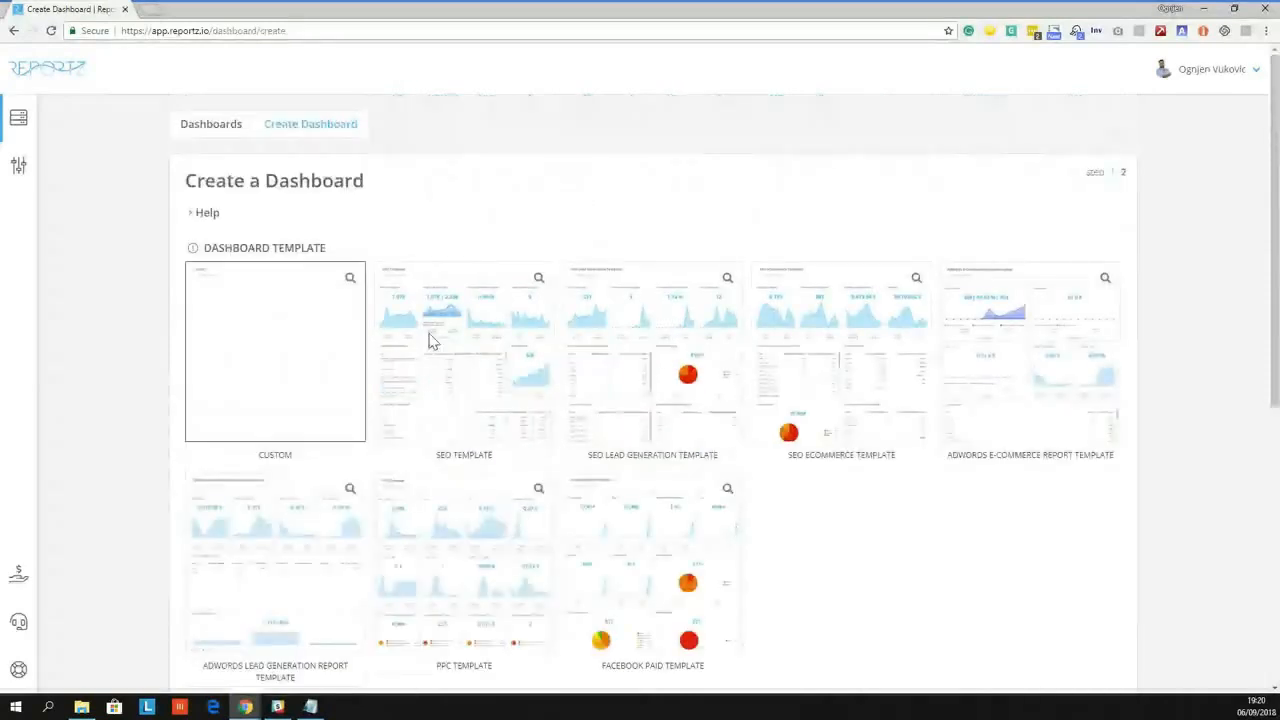
click(472, 365)
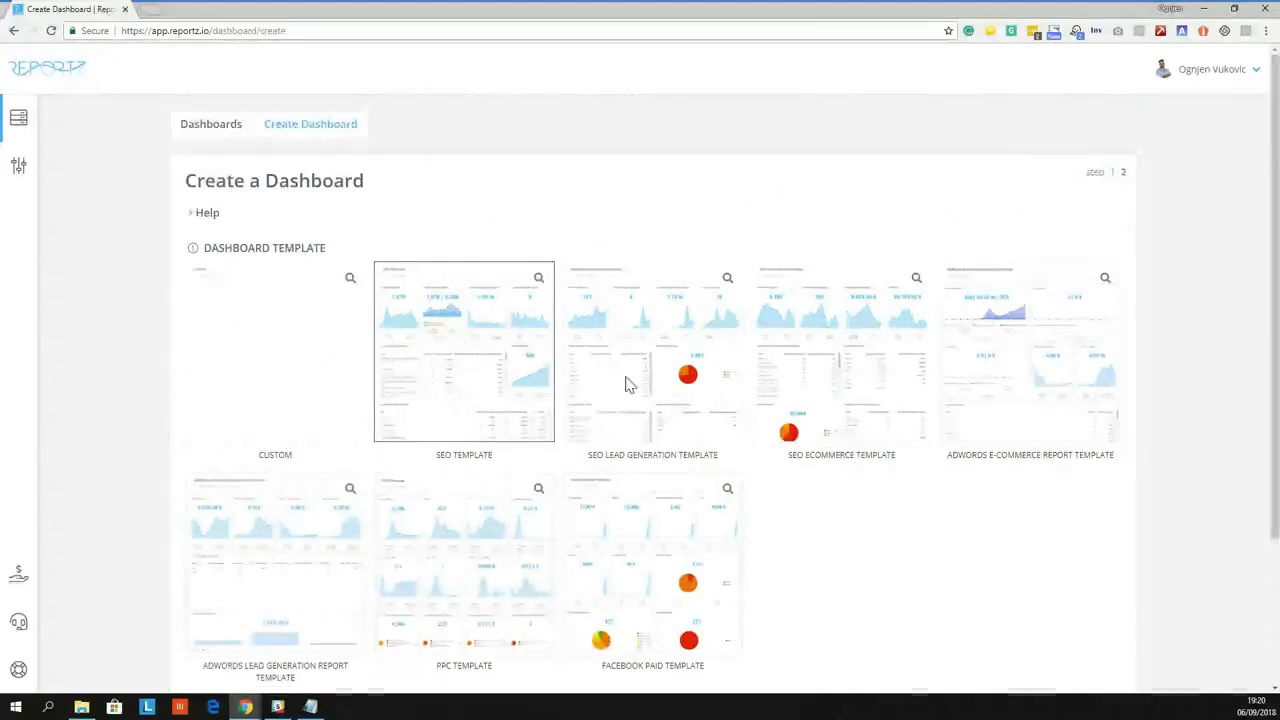
Choose the Google Analytics source account for the template widgets, using the account owner's own fourdots.co login
scroll(703, 358, down, 2)
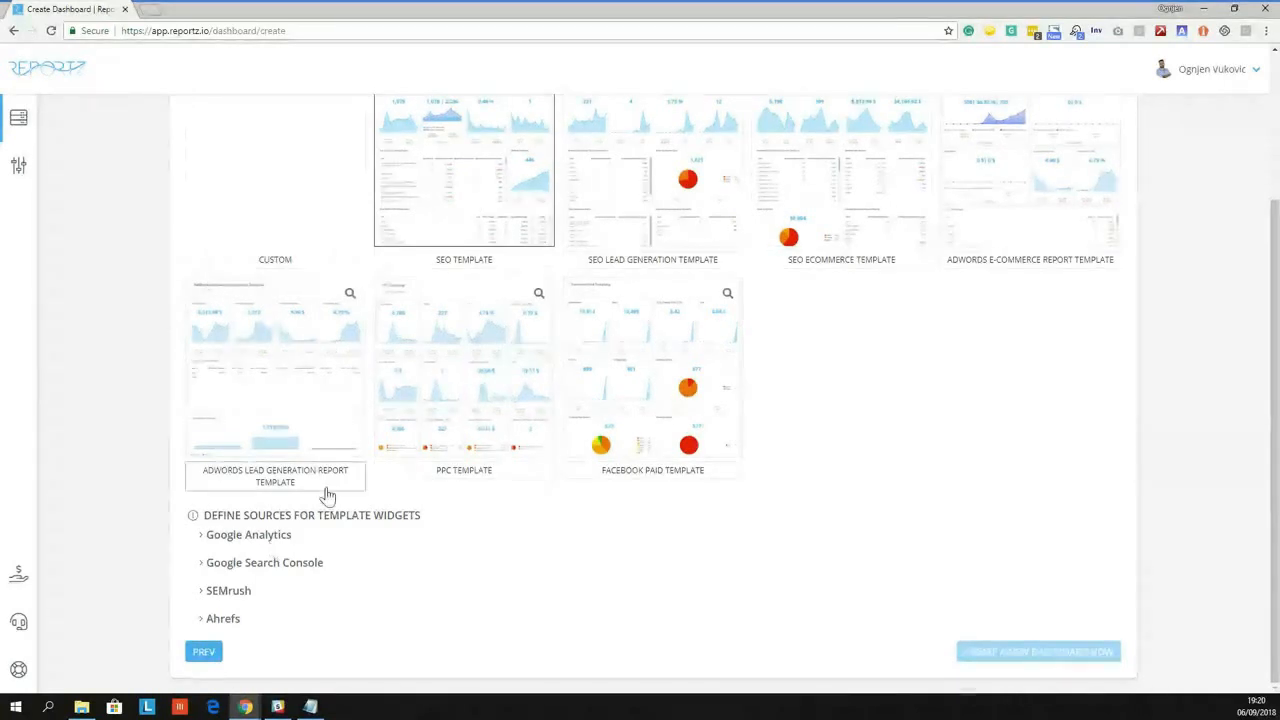
click(257, 536)
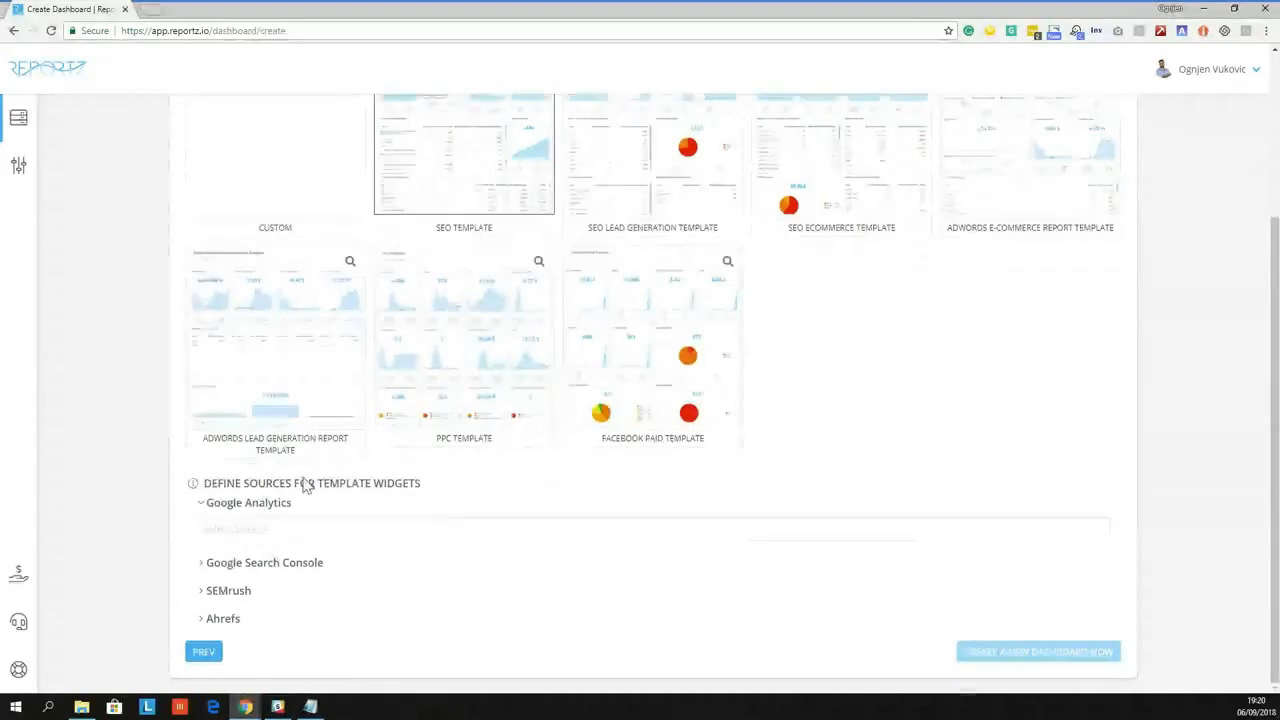
click(300, 528)
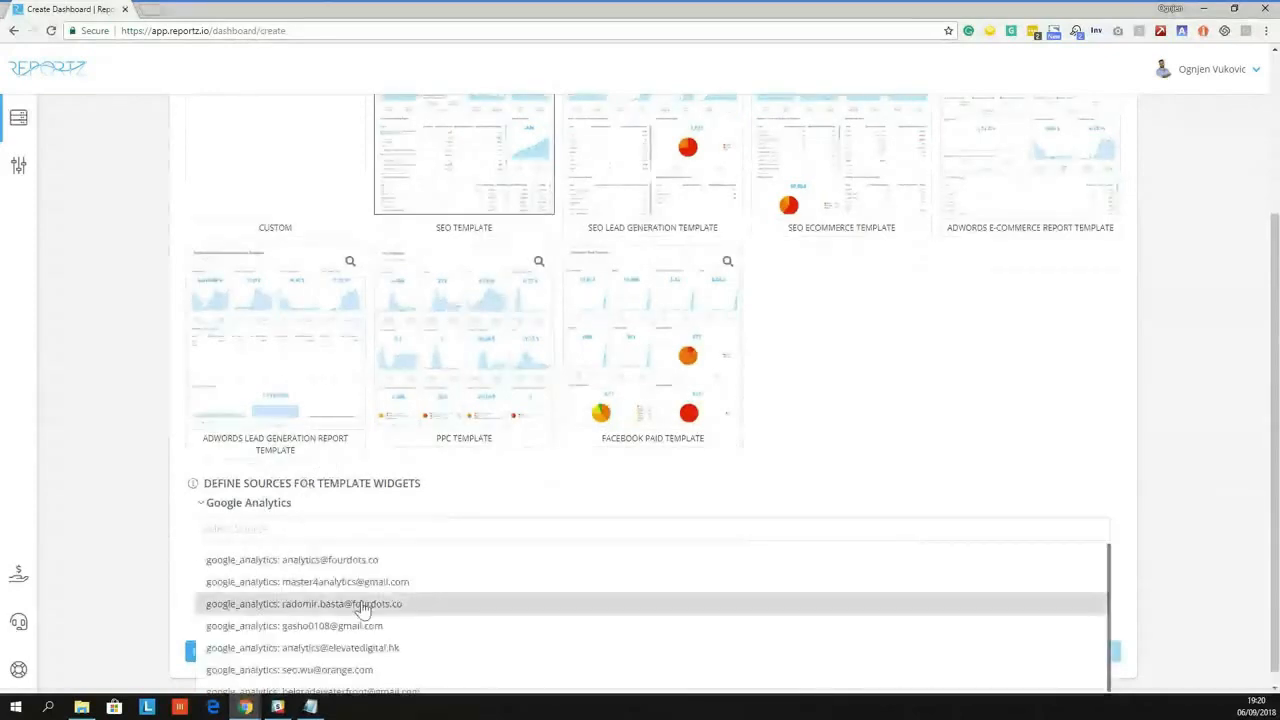
scroll(352, 678, down, 1)
scroll(150, 561, down, 1)
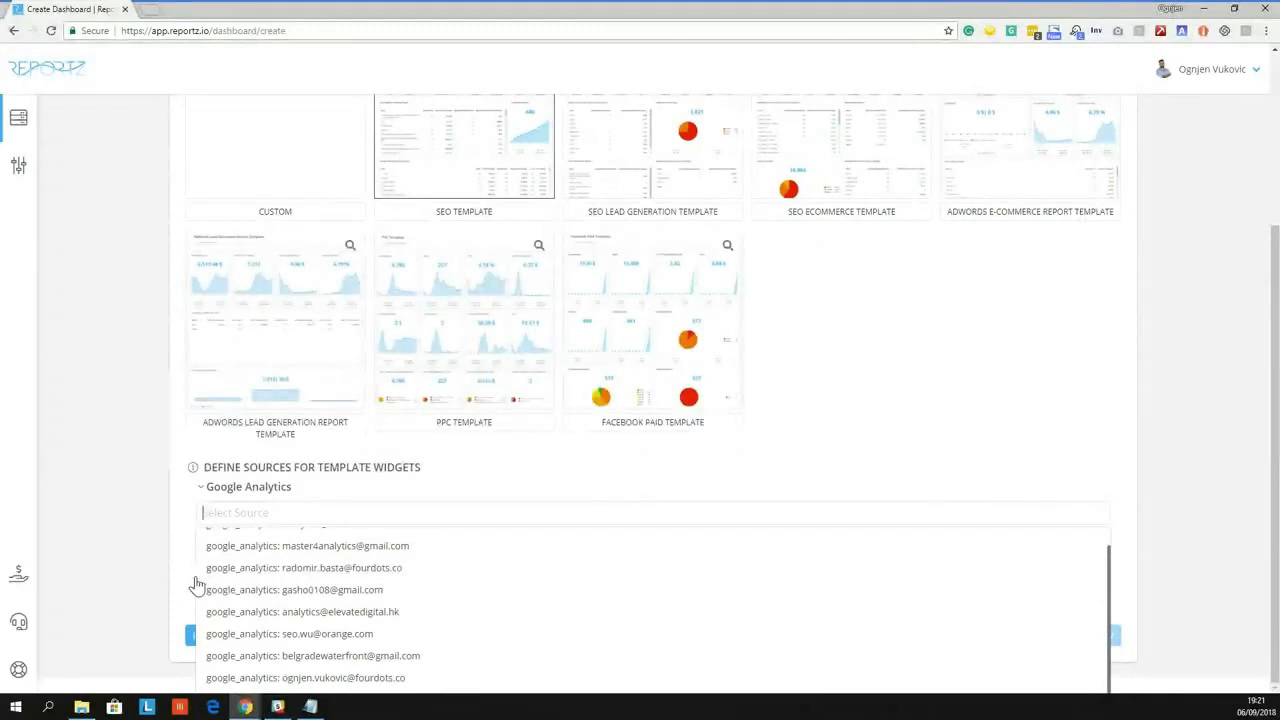
click(405, 677)
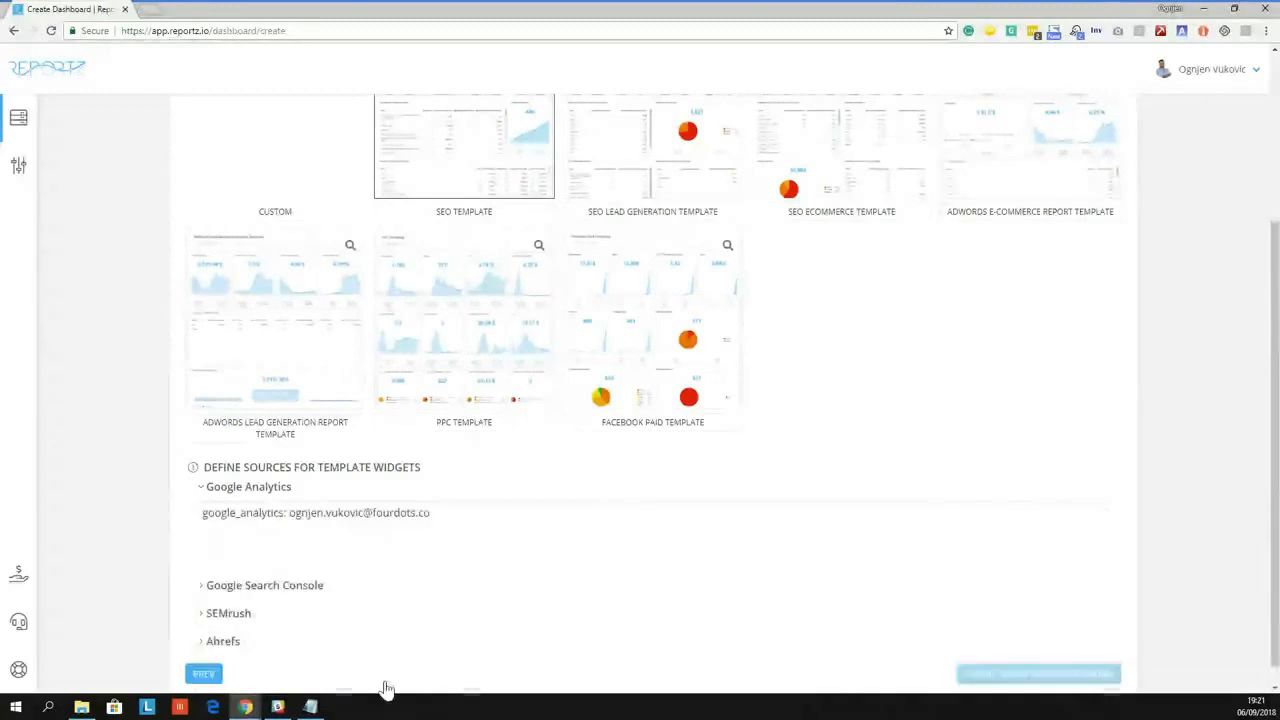
click(331, 554)
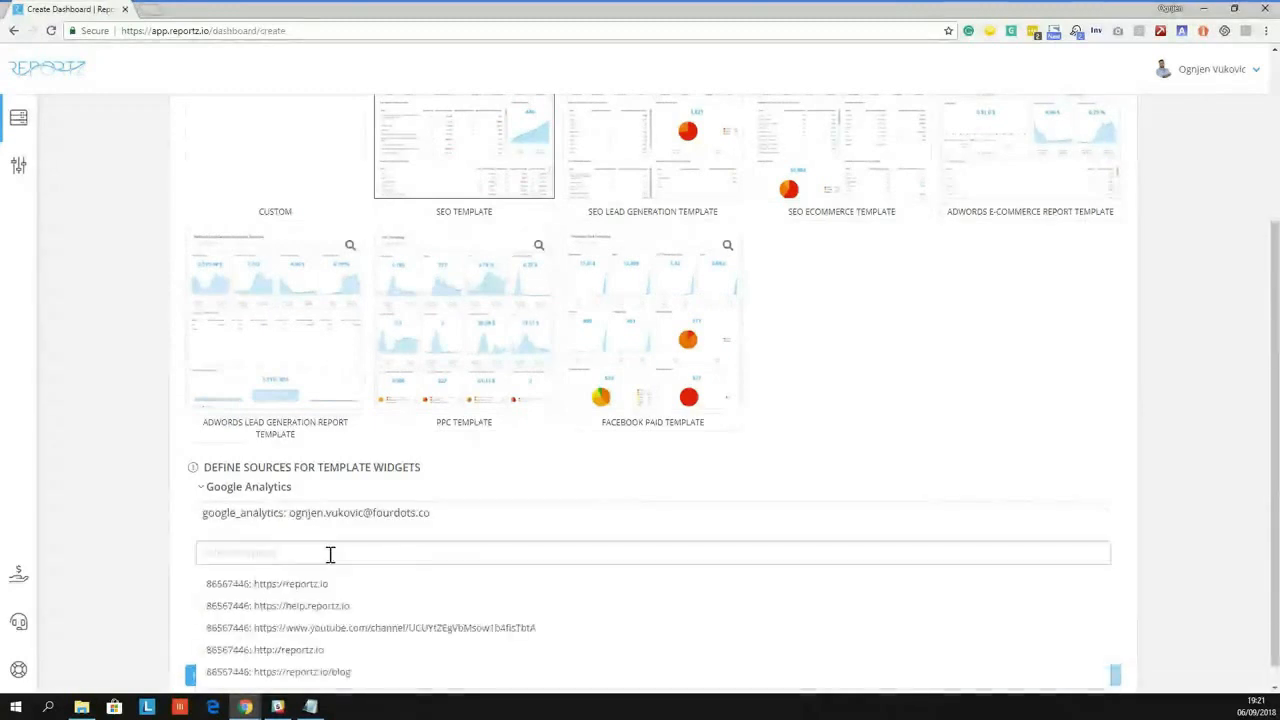
click(390, 584)
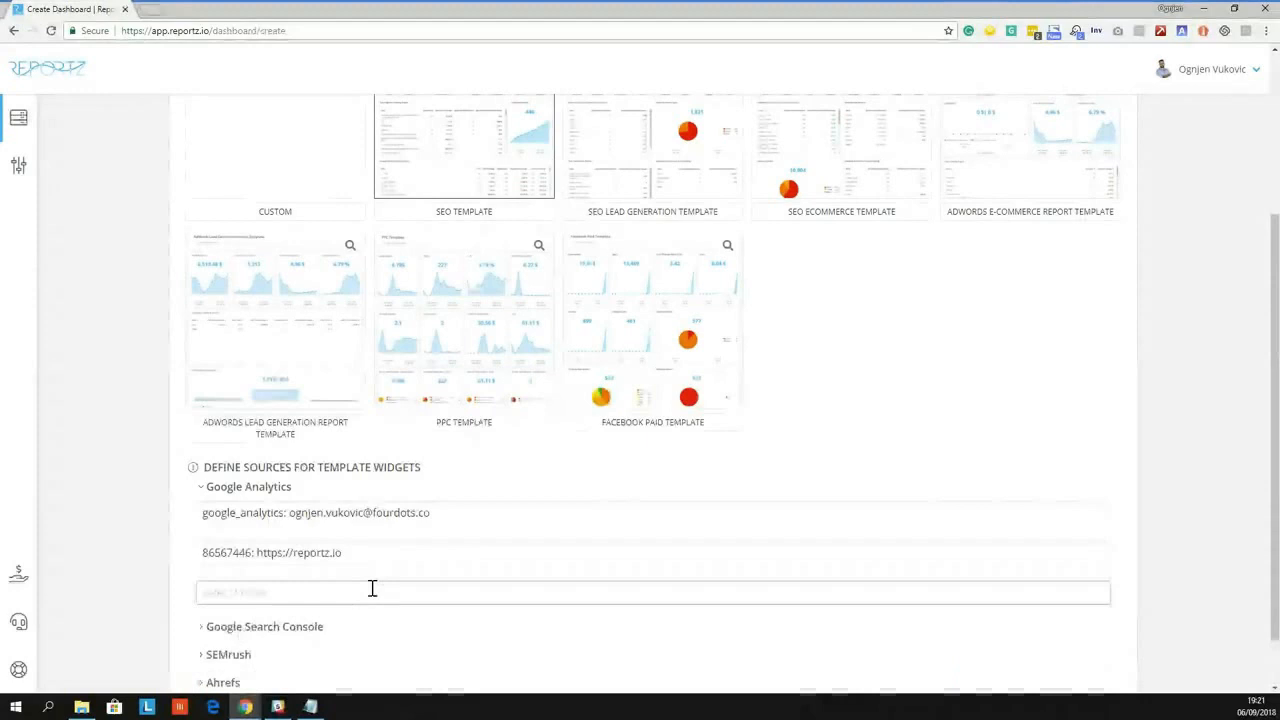
click(310, 593)
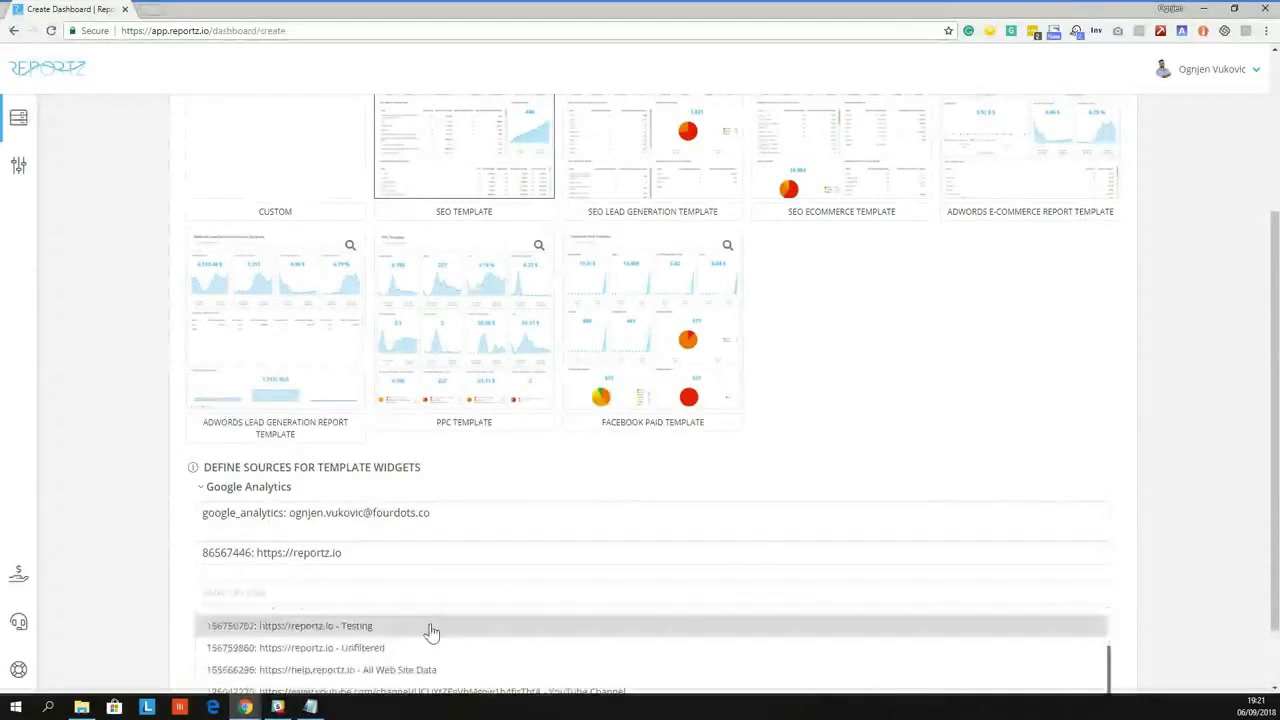
click(400, 647)
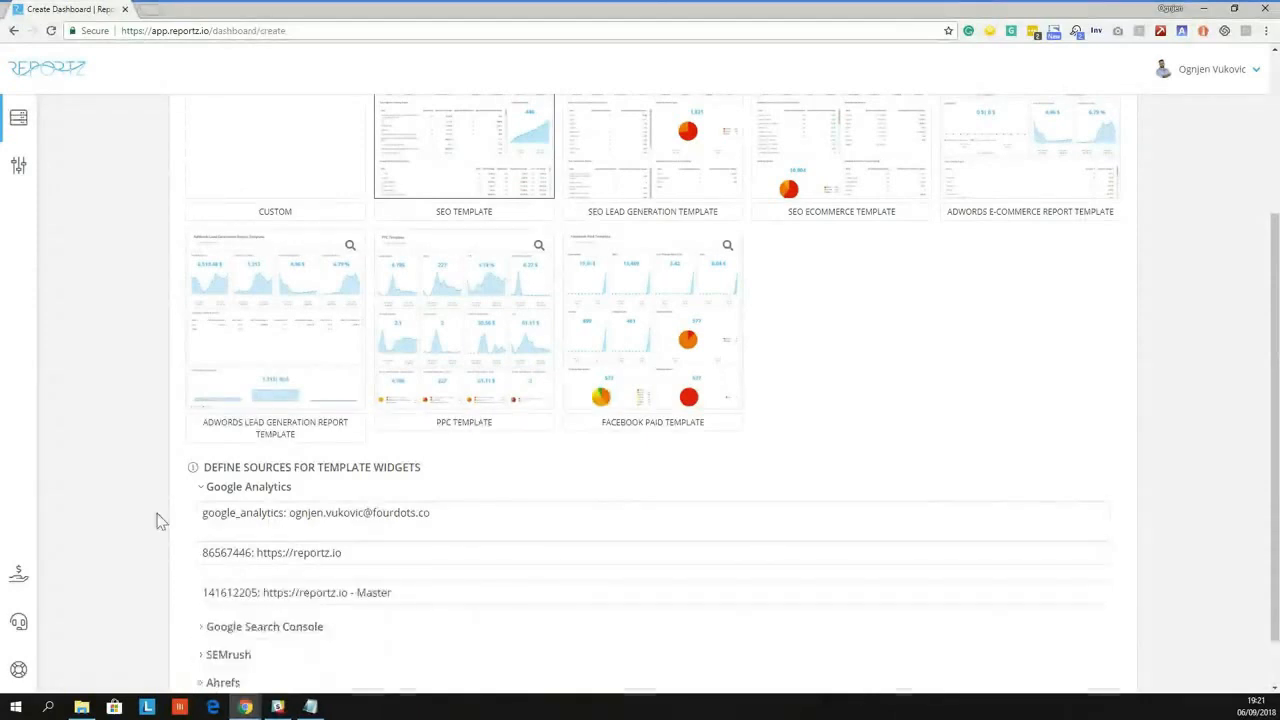
scroll(357, 553, down, 1)
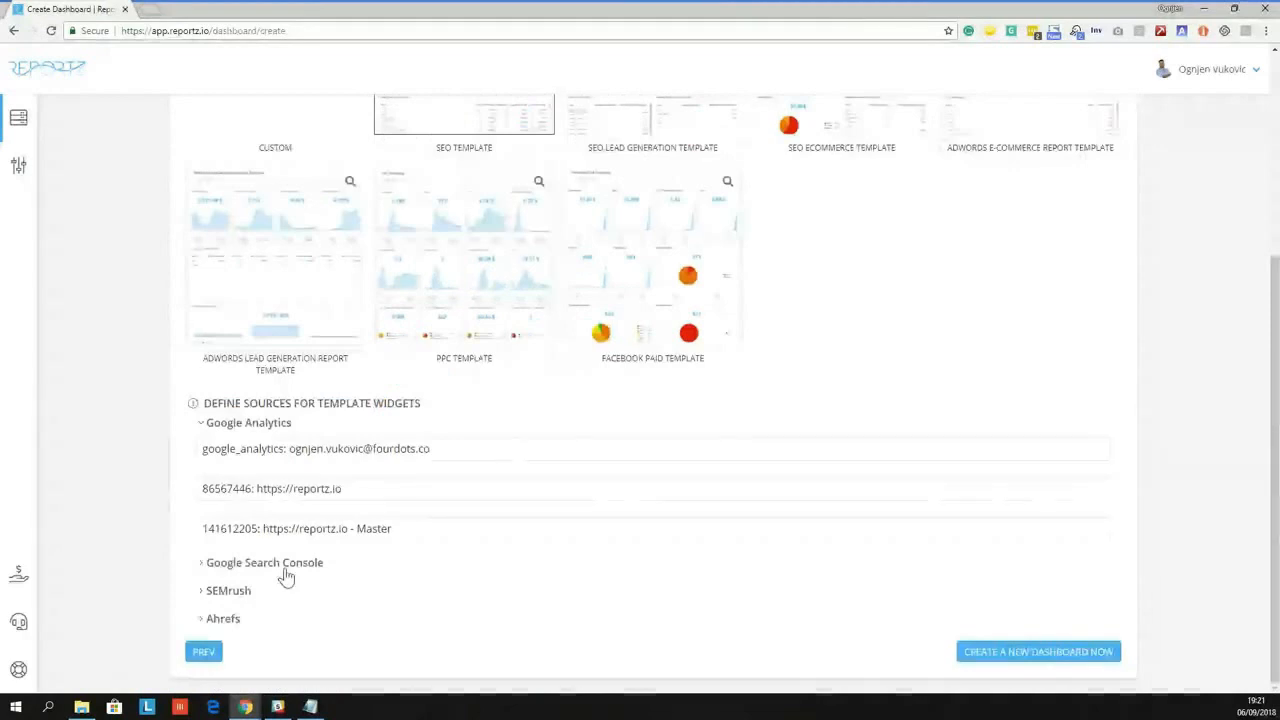
click(286, 575)
click(340, 591)
text(re)
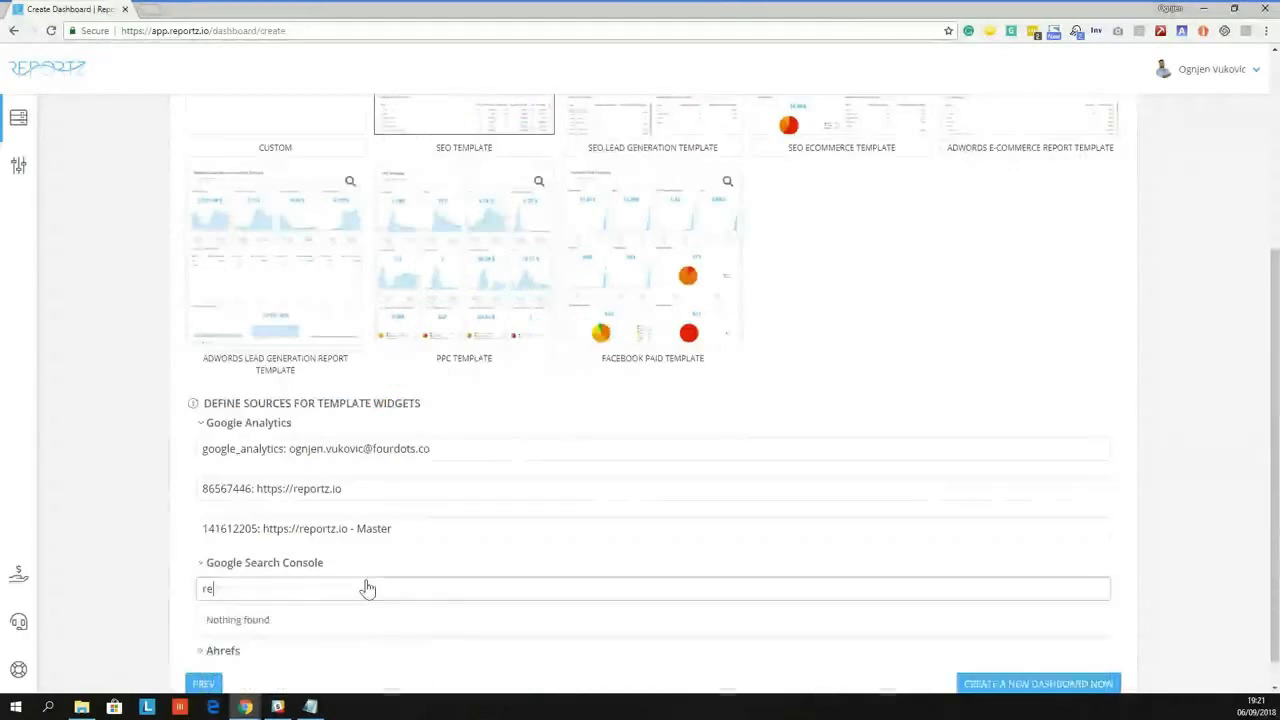
key(BackSpace)
key(BackSpace)
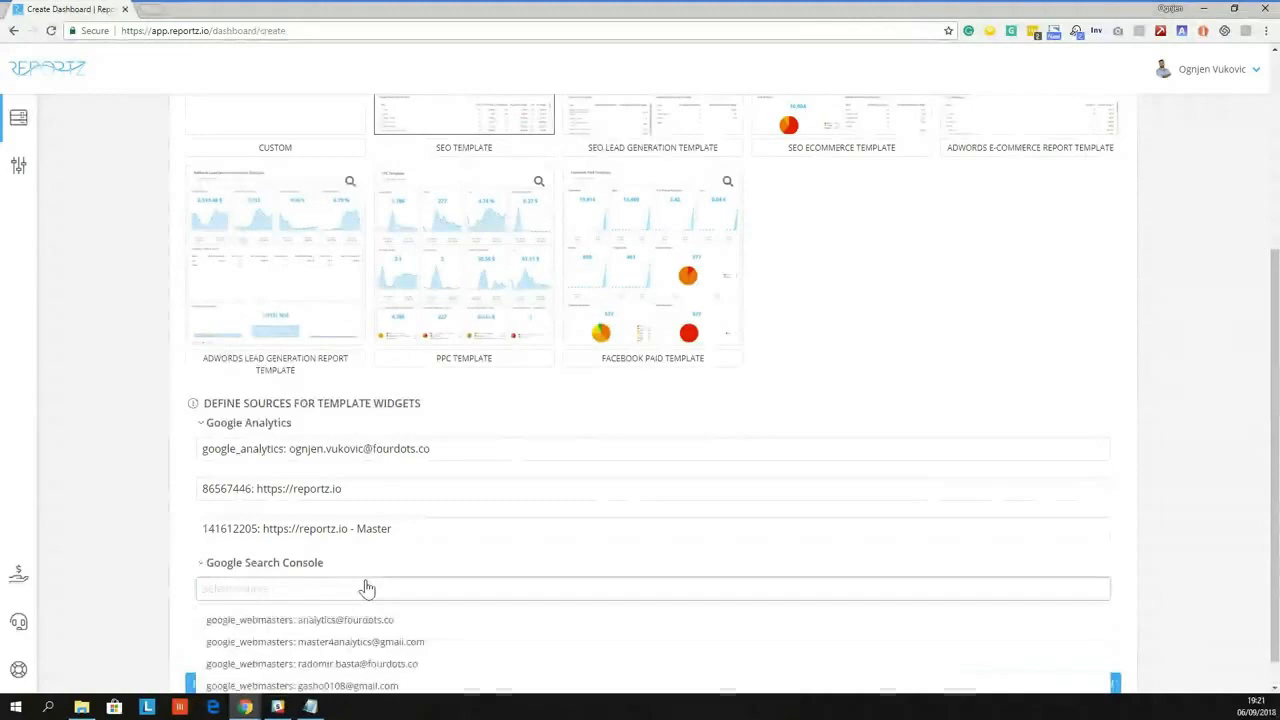
text(an)
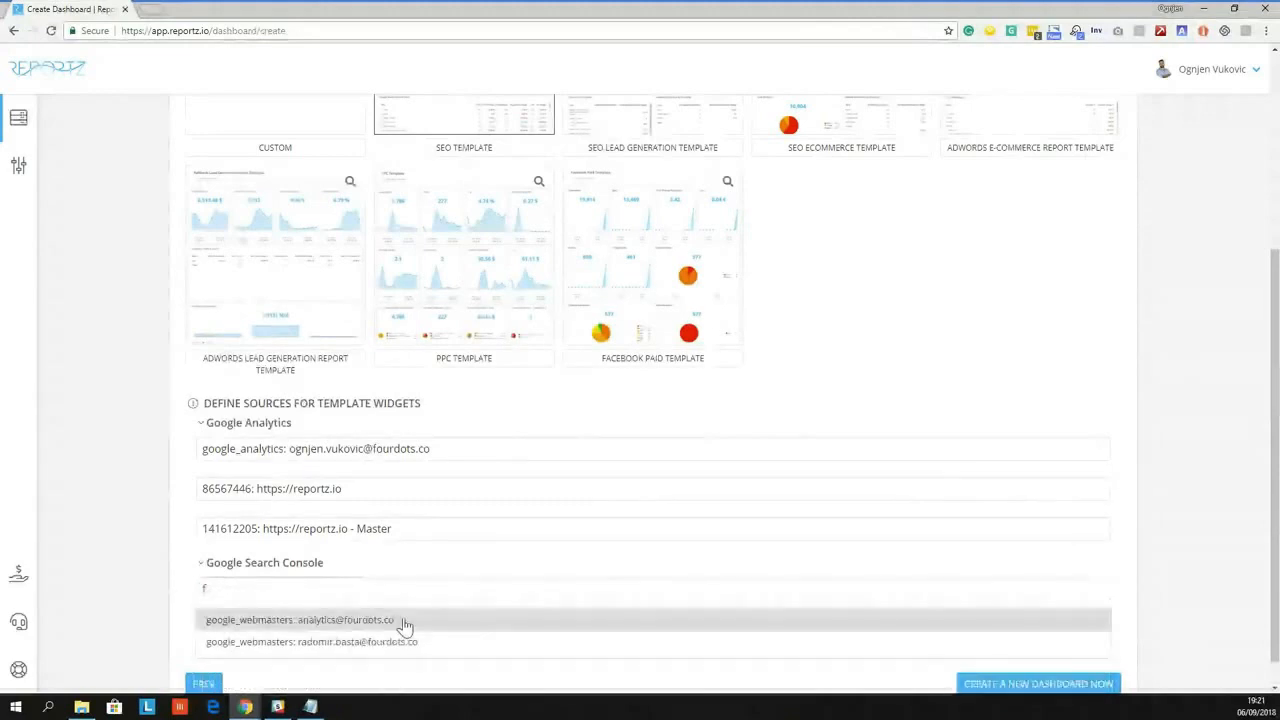
click(314, 622)
click(314, 627)
text(re)
scroll(295, 630, down, 1)
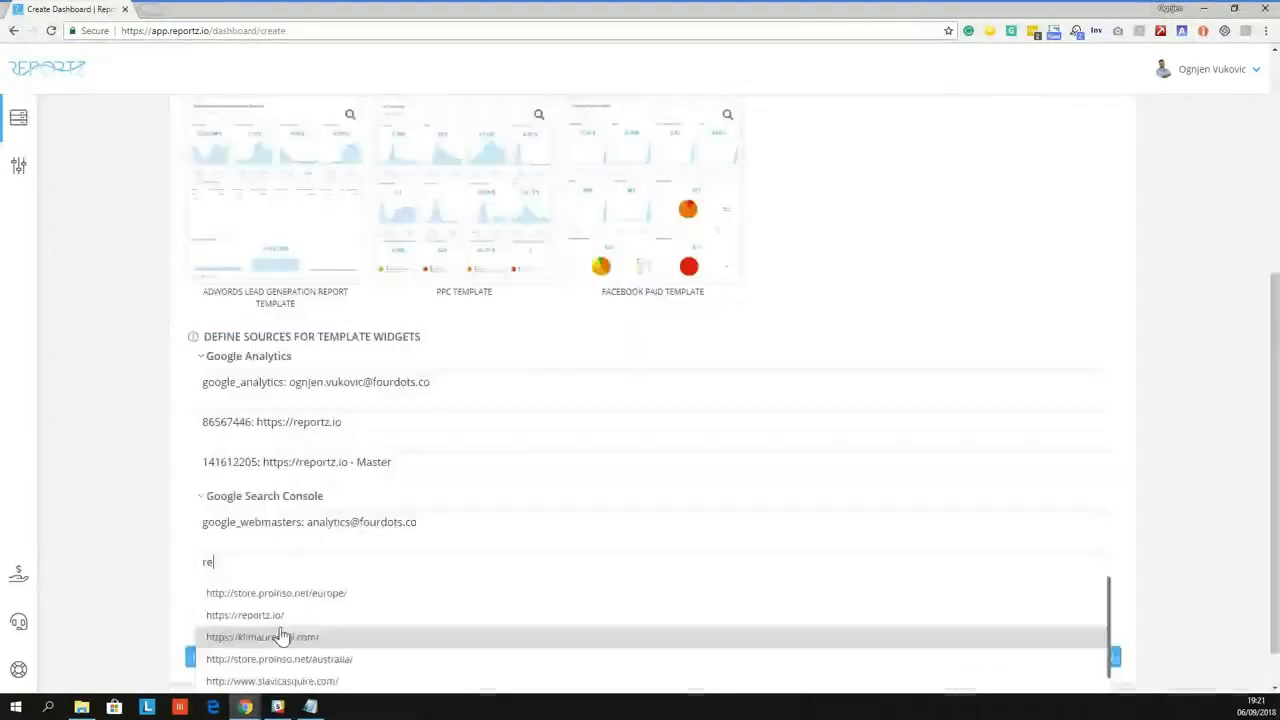
click(278, 632)
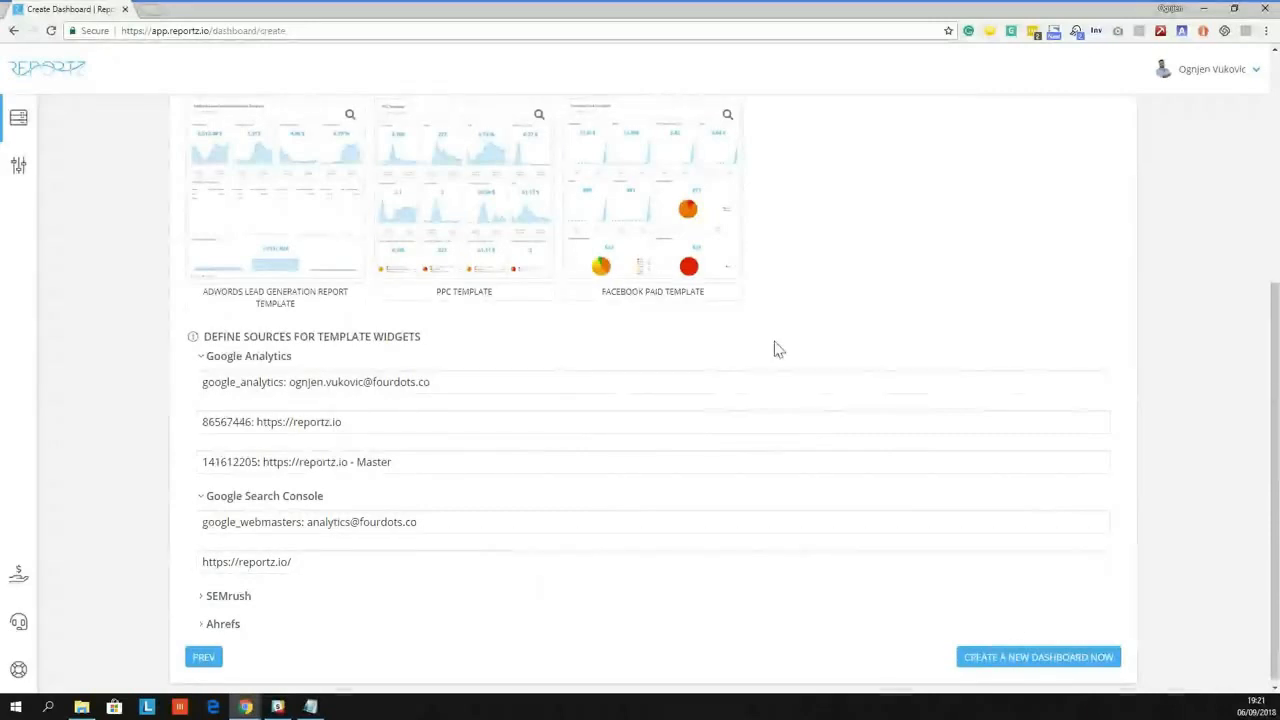
Review the chosen template and sources, and create the new dashboard without defining SEMrush or Ahrefs sources
scroll(778, 348, up, 3)
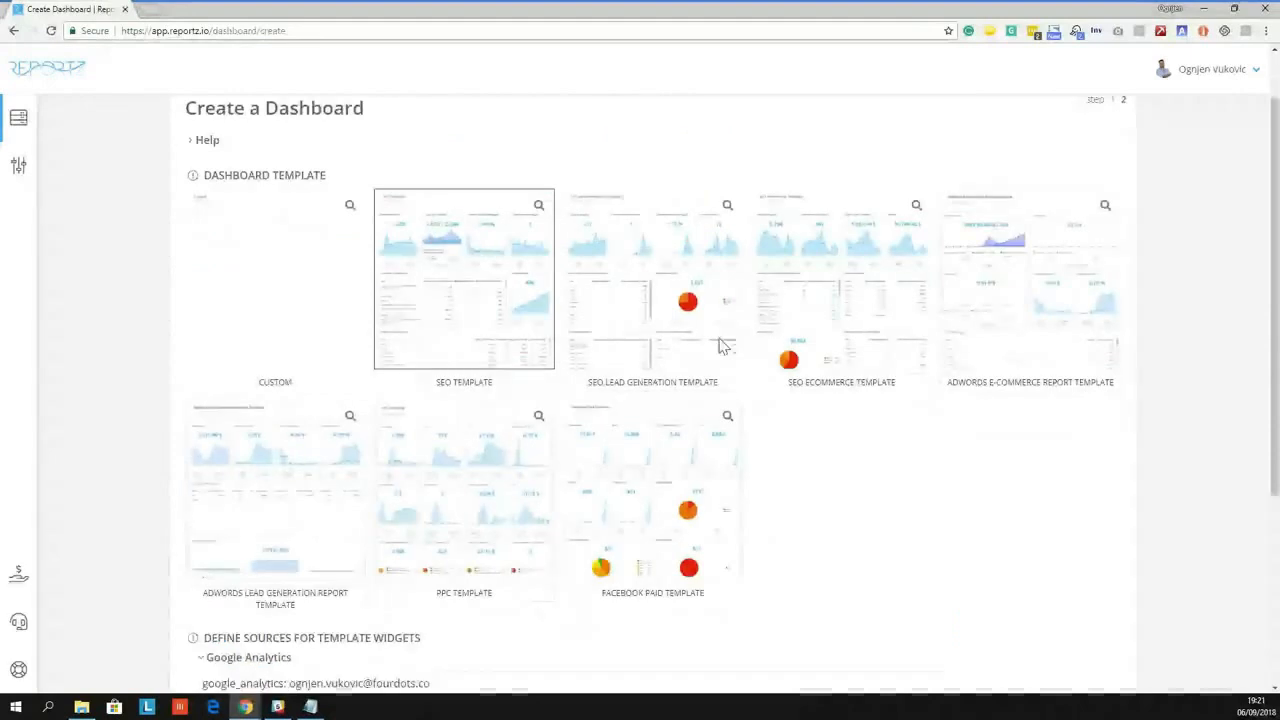
scroll(722, 345, down, 4)
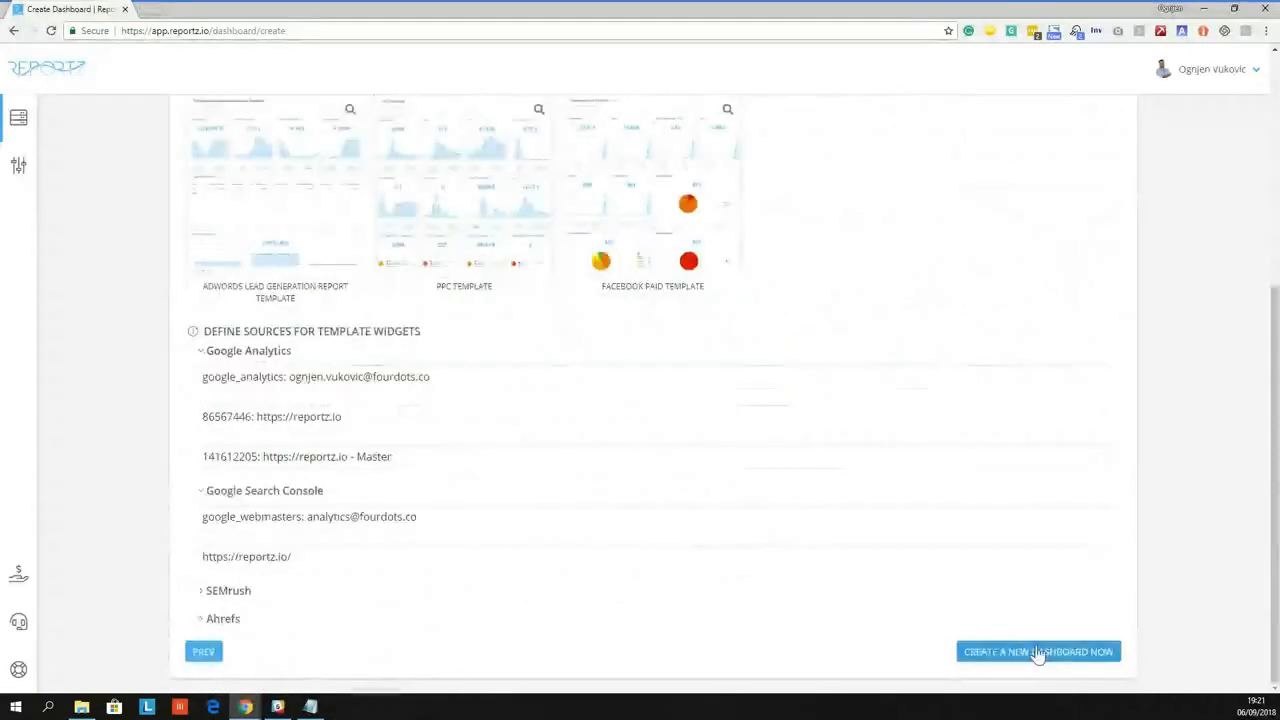
click(1038, 652)
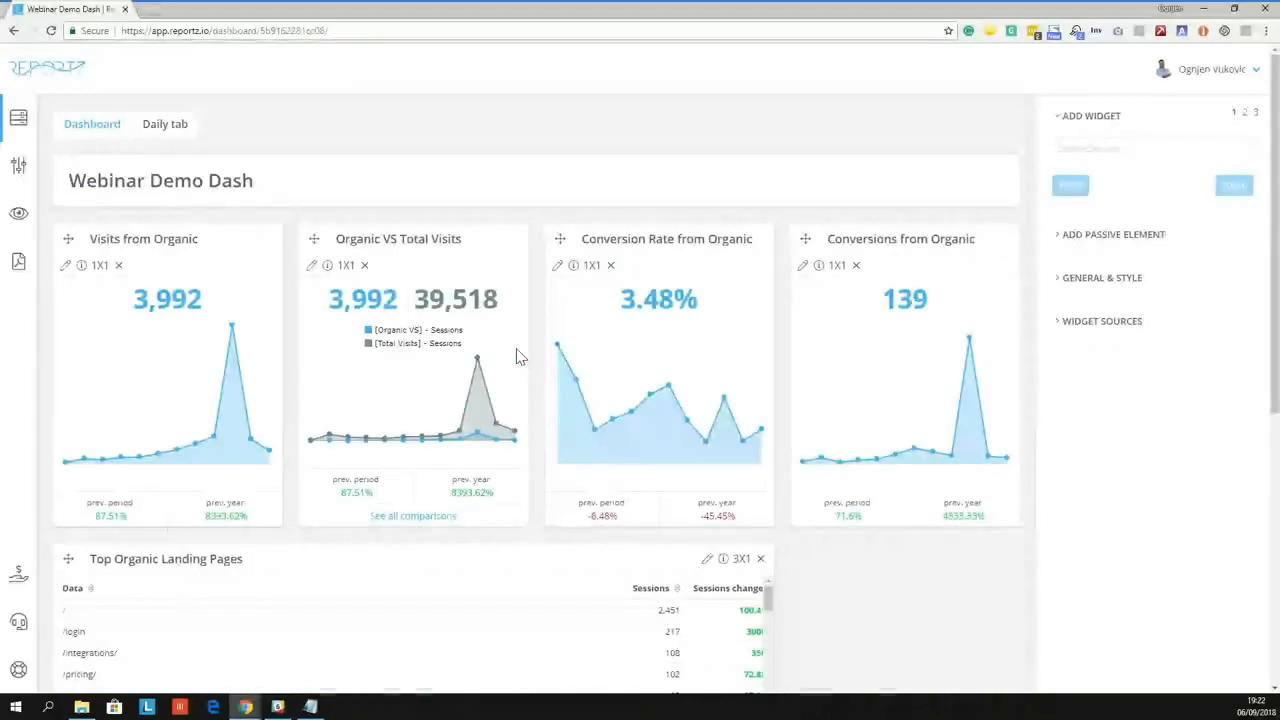
Look over the generated widgets and resize the Top Organic Landing Pages widget to 4X1
scroll(760, 363, down, 3)
scroll(680, 357, up, 3)
scroll(678, 351, down, 1)
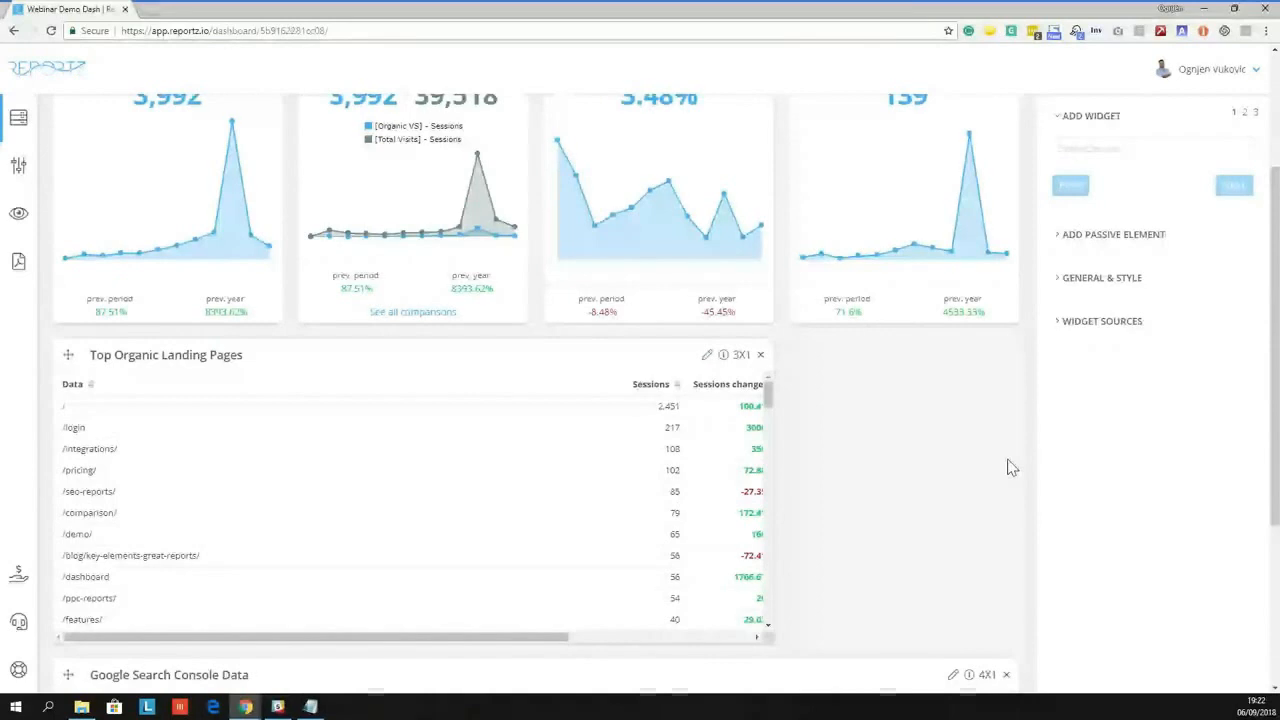
click(742, 358)
click(706, 385)
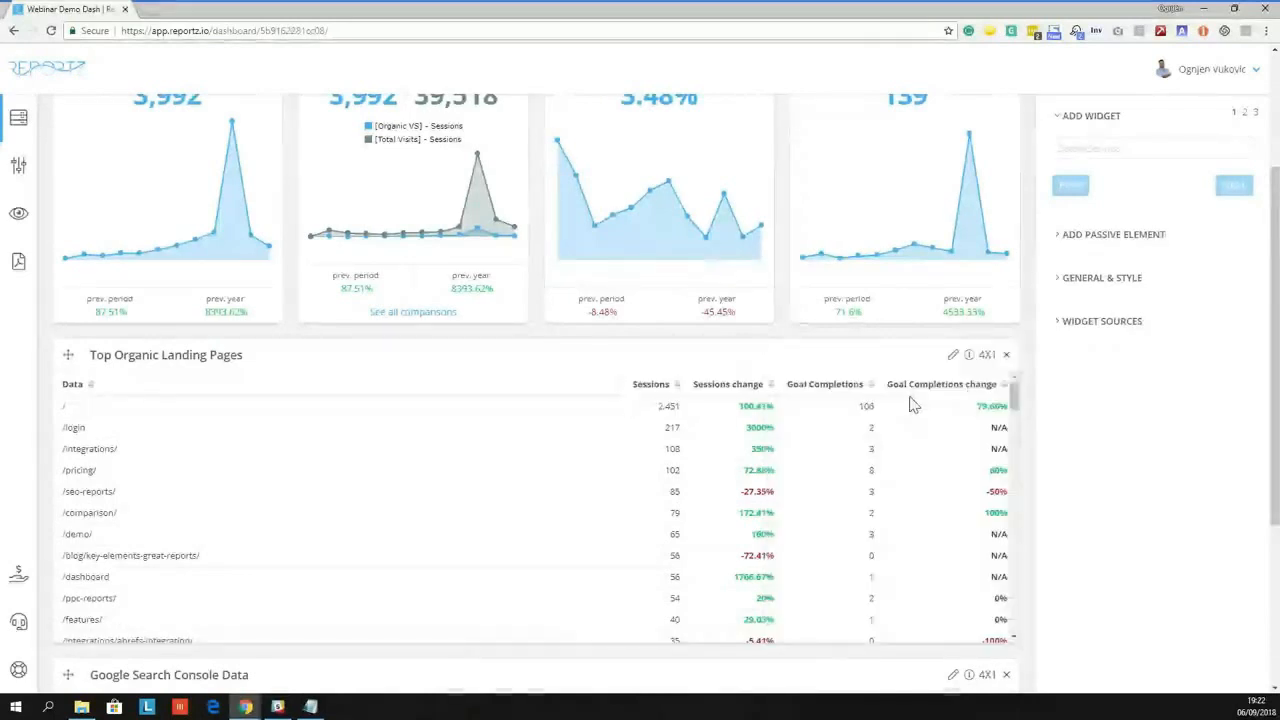
Look through the remaining widgets and try repositioning the Visits from Organic widget within its row
scroll(1010, 565, down, 3)
scroll(1023, 634, down, 3)
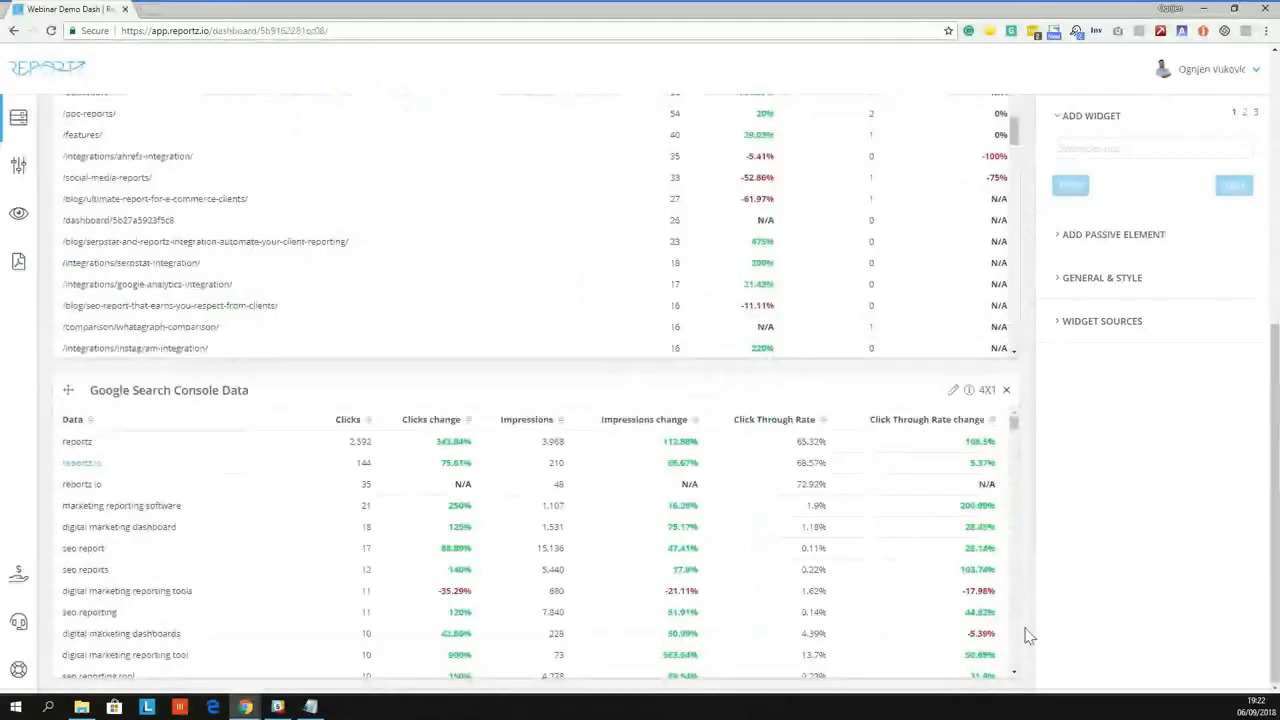
scroll(1038, 507, up, 5)
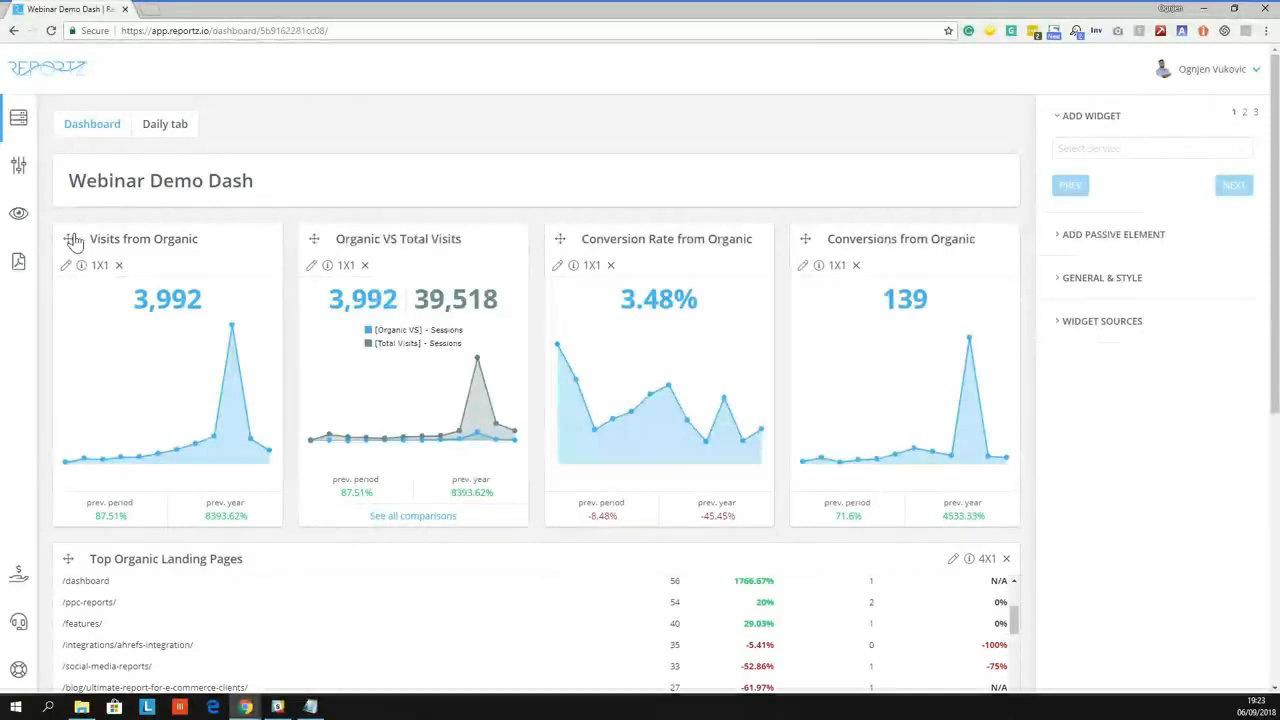
drag(69, 245, 189, 252)
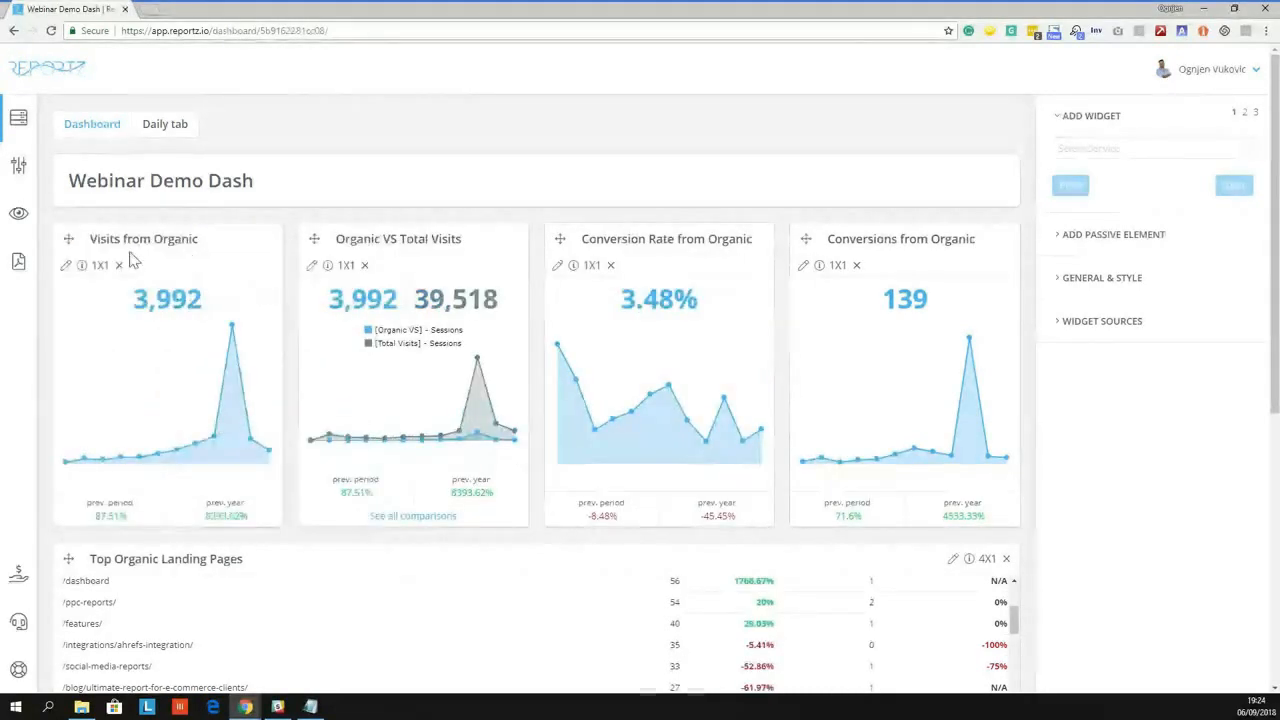
Resize the Visits from Organic widget to 4X1, and set it back to 1X1
click(100, 266)
click(218, 292)
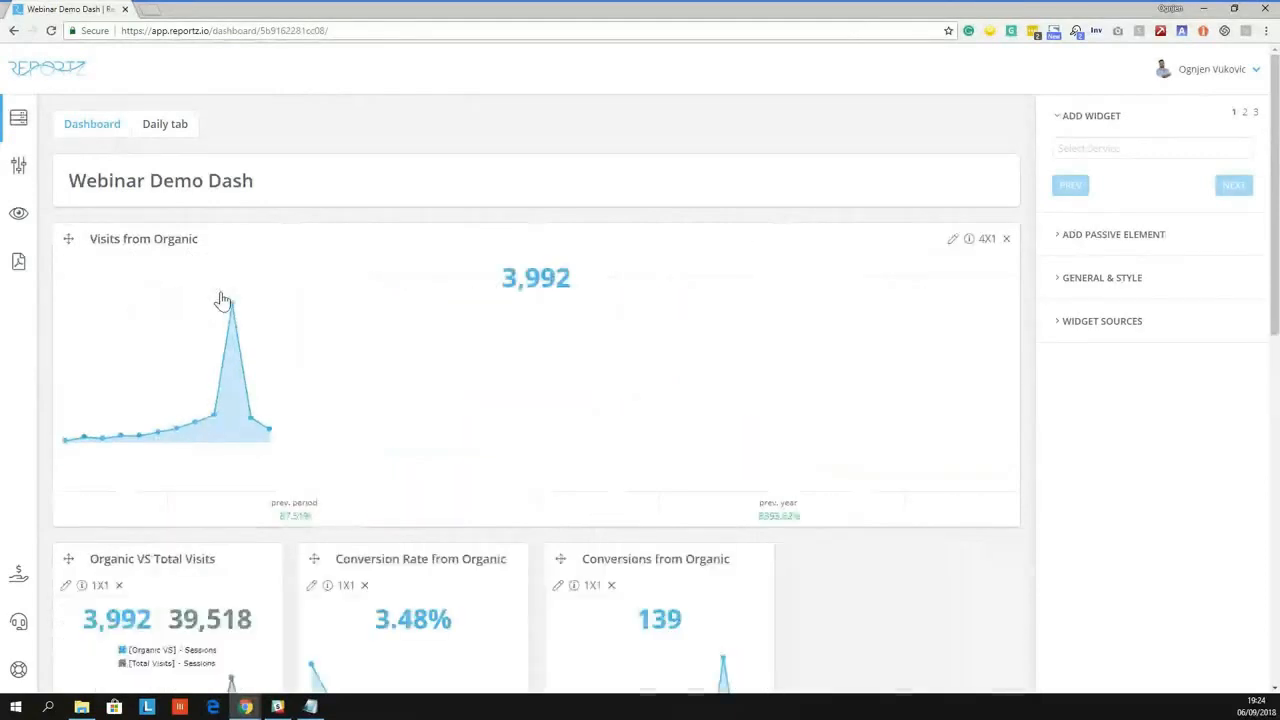
click(989, 242)
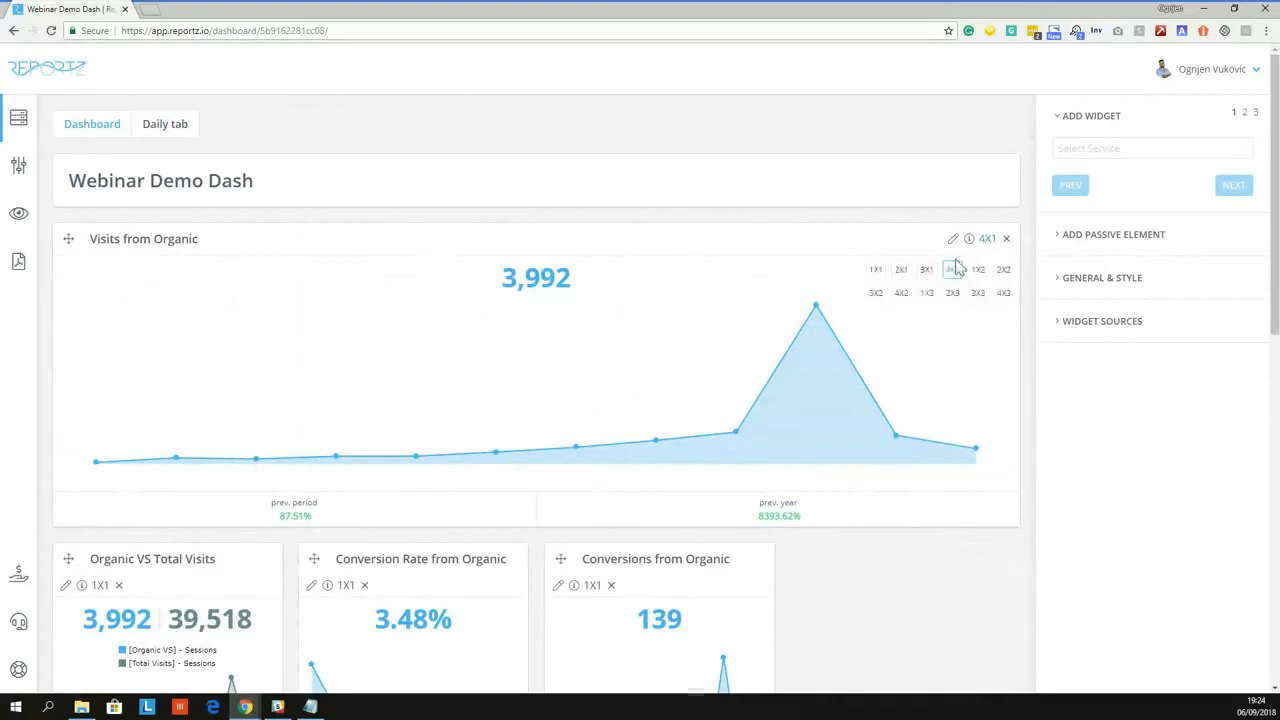
click(875, 269)
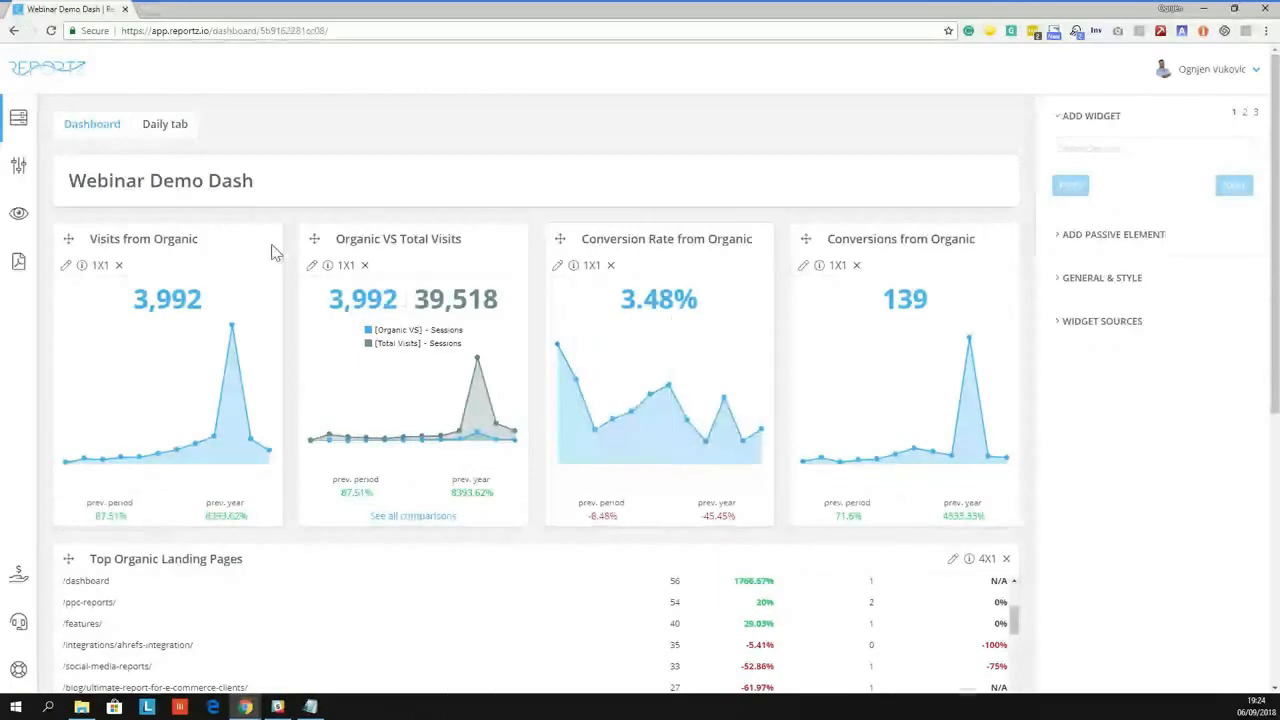
Remove all the template widgets so the Webinar Demo Dash dashboard is empty
click(118, 265)
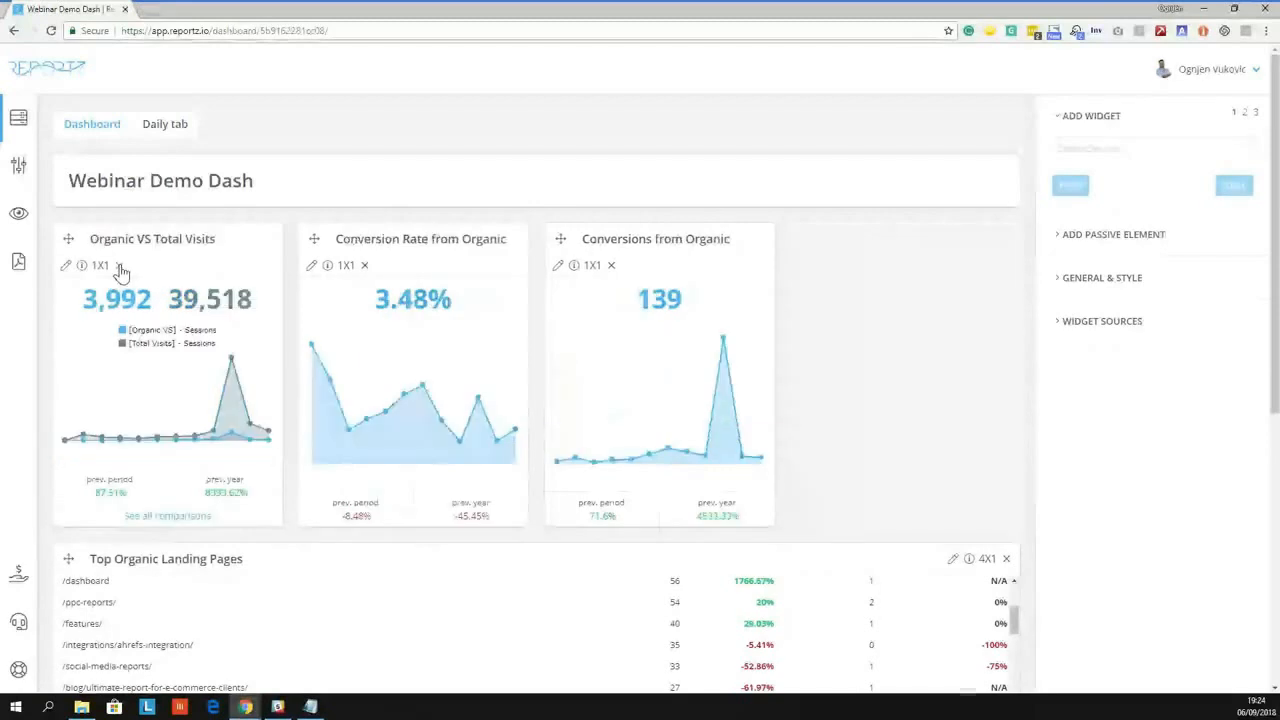
click(118, 266)
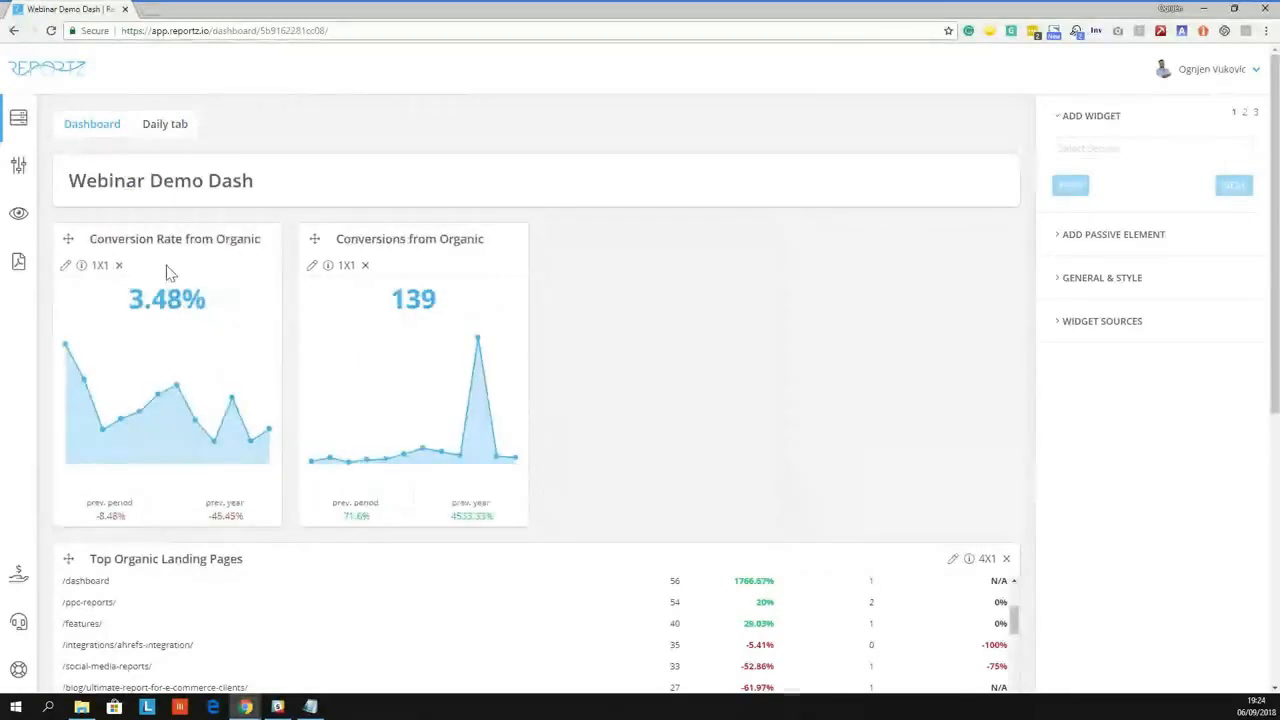
click(118, 265)
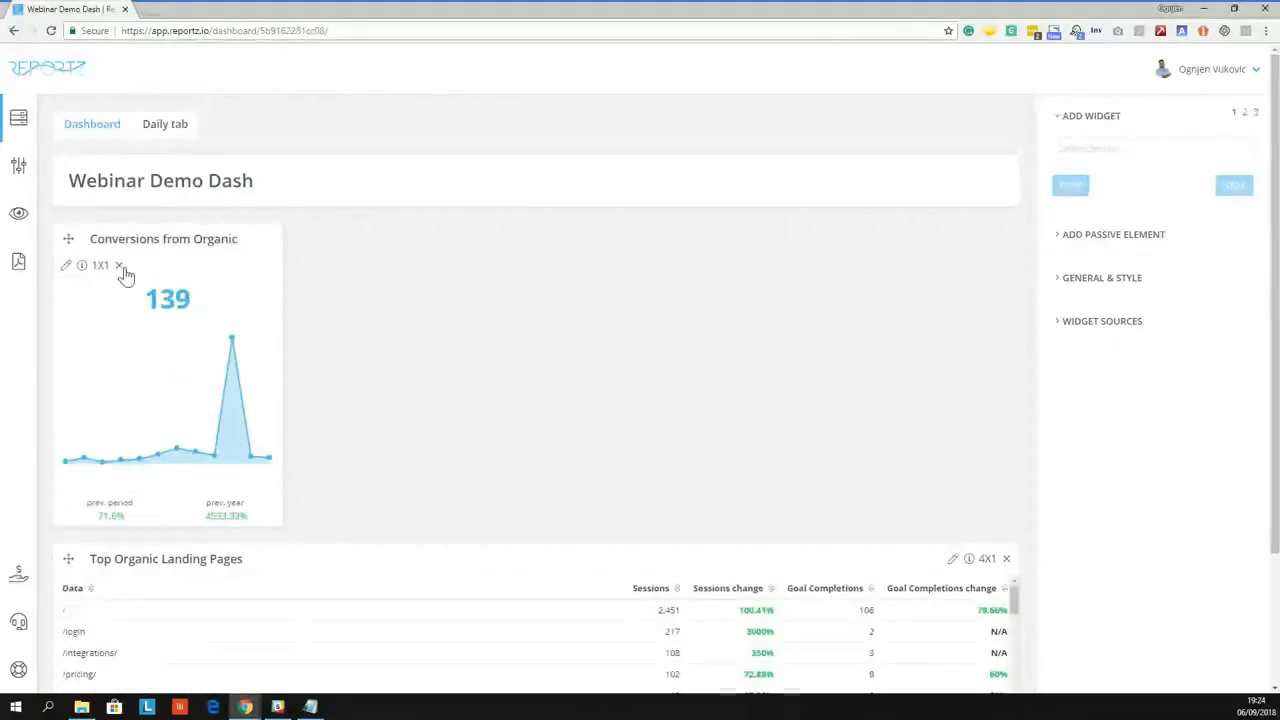
click(120, 267)
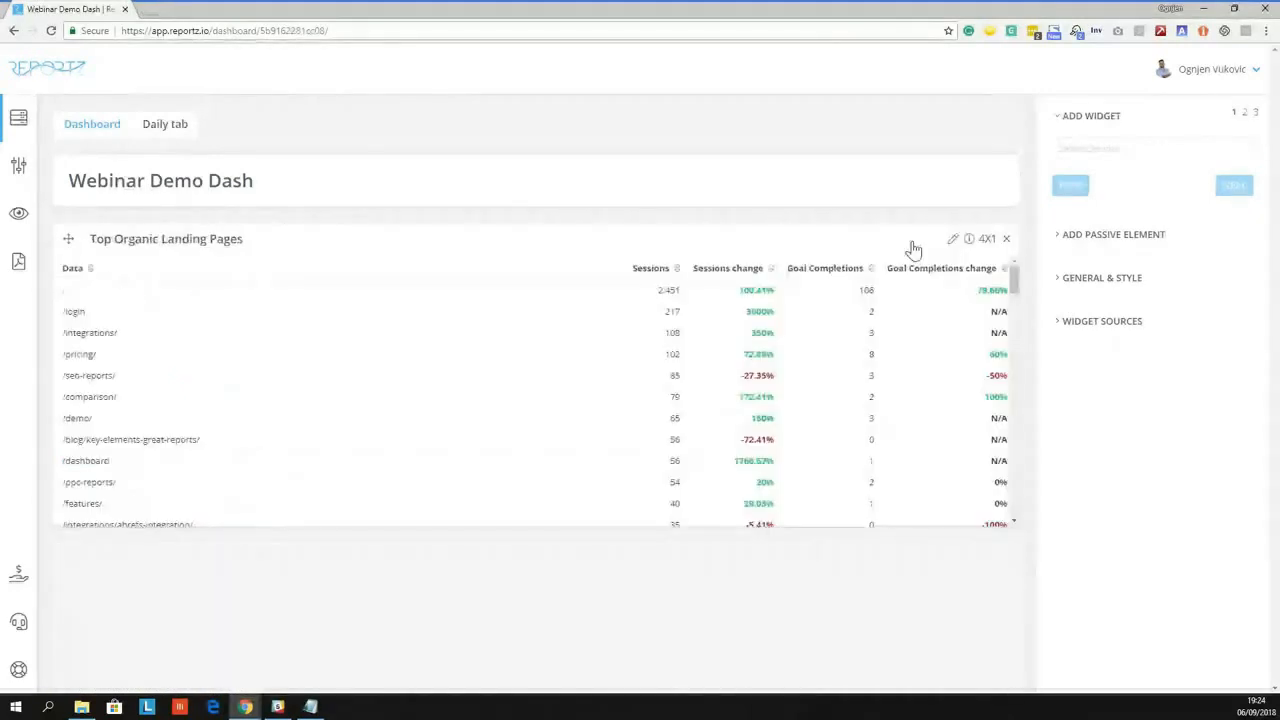
click(1006, 247)
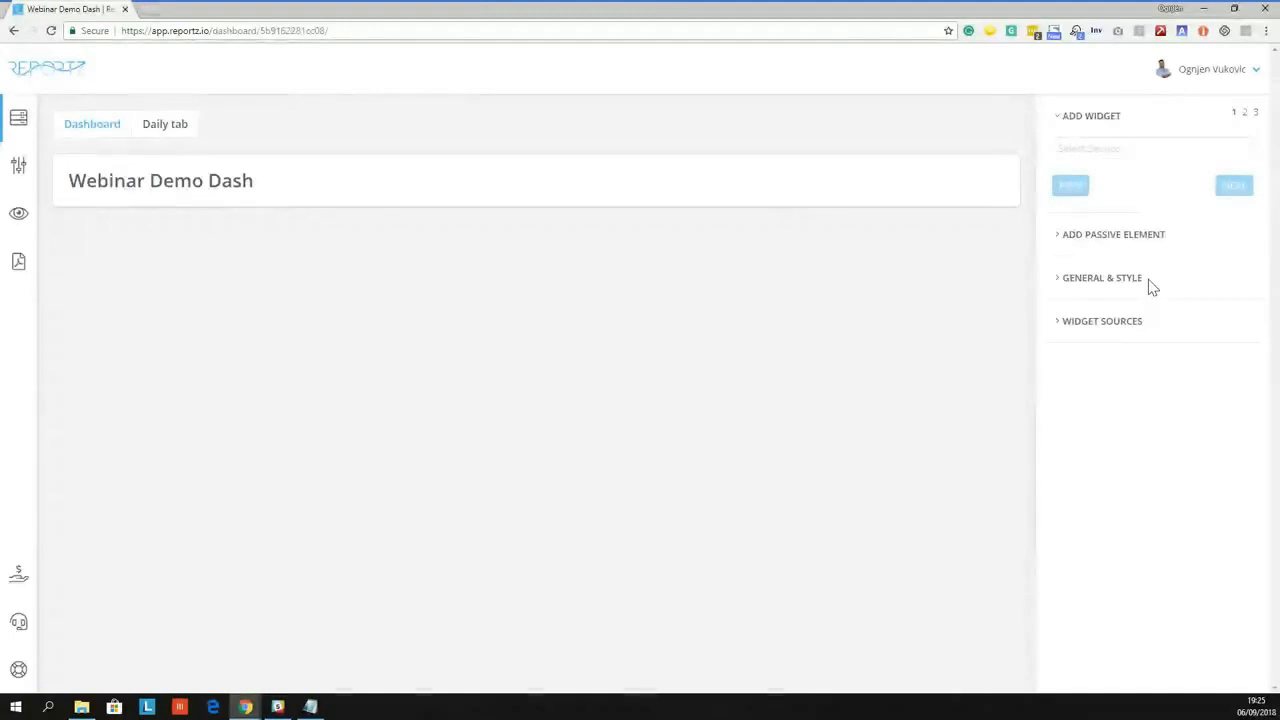
Start adding a new widget to the dashboard and choose Google Analytics as its service
click(1157, 155)
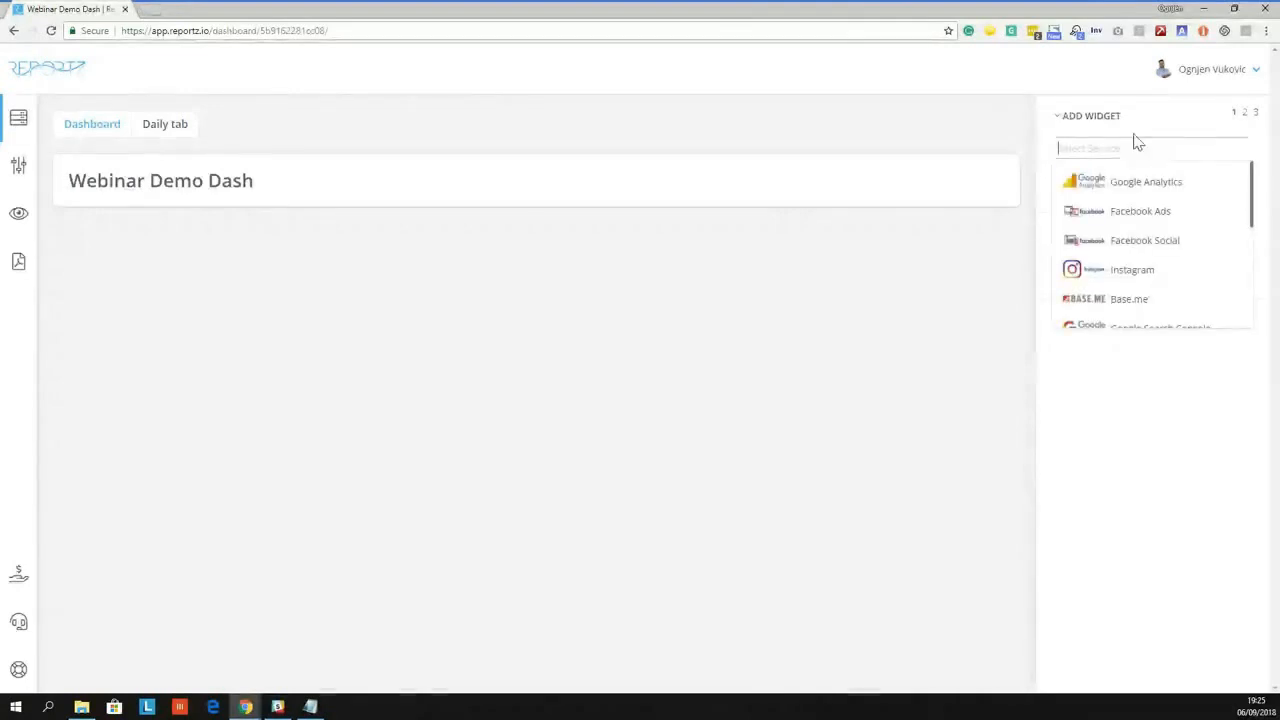
click(1157, 270)
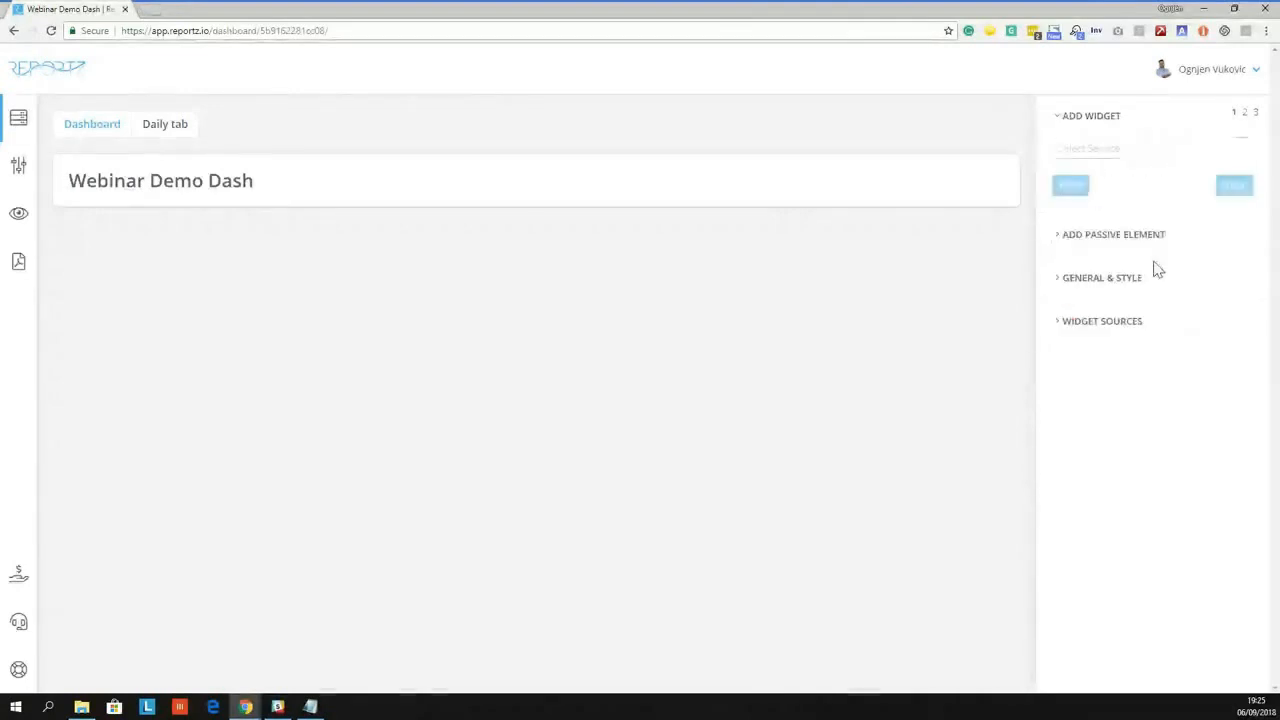
click(1080, 118)
click(1075, 120)
click(1134, 147)
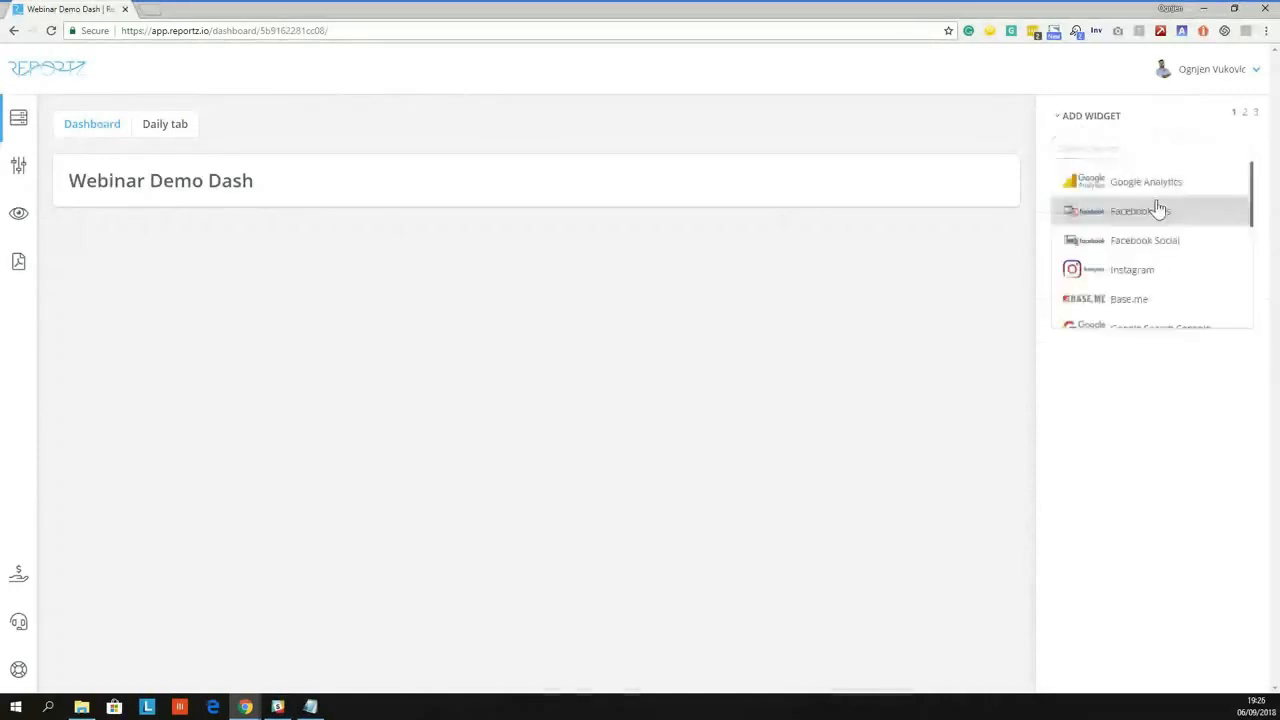
click(1146, 183)
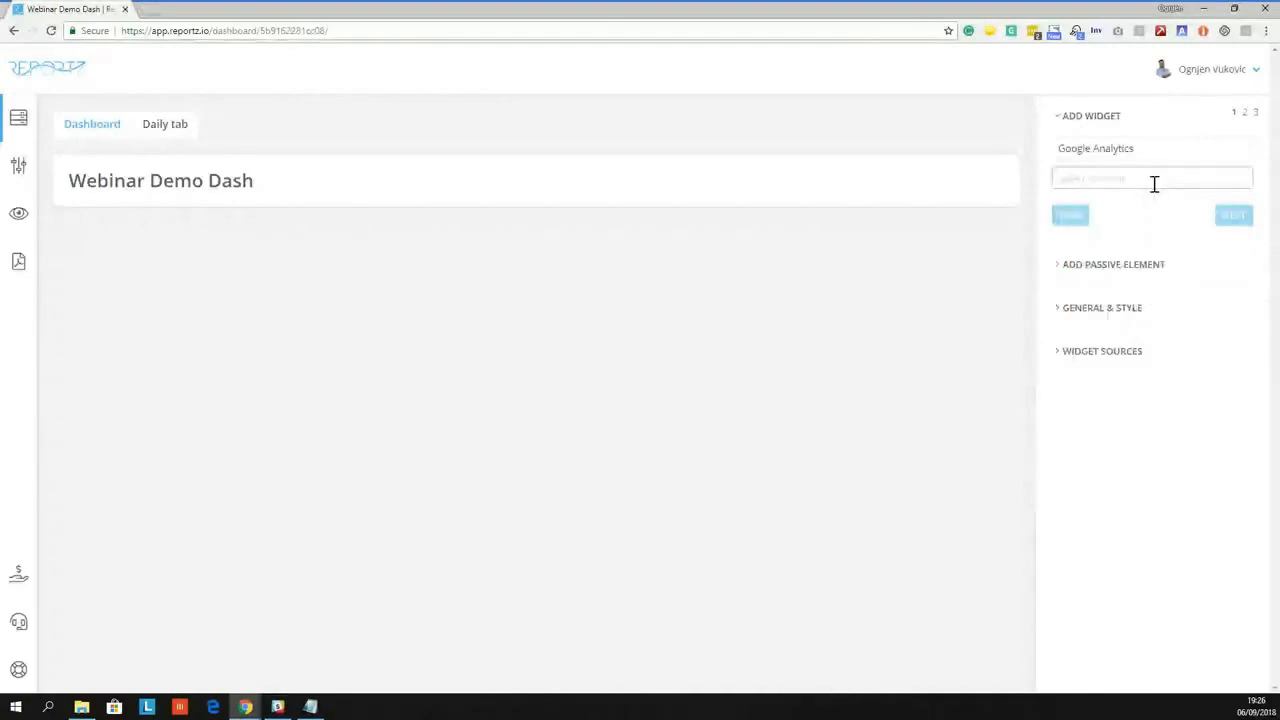
Select the signed-in user's own Google Analytics account for the widget and continue to its data settings
click(1154, 184)
scroll(1127, 345, down, 1)
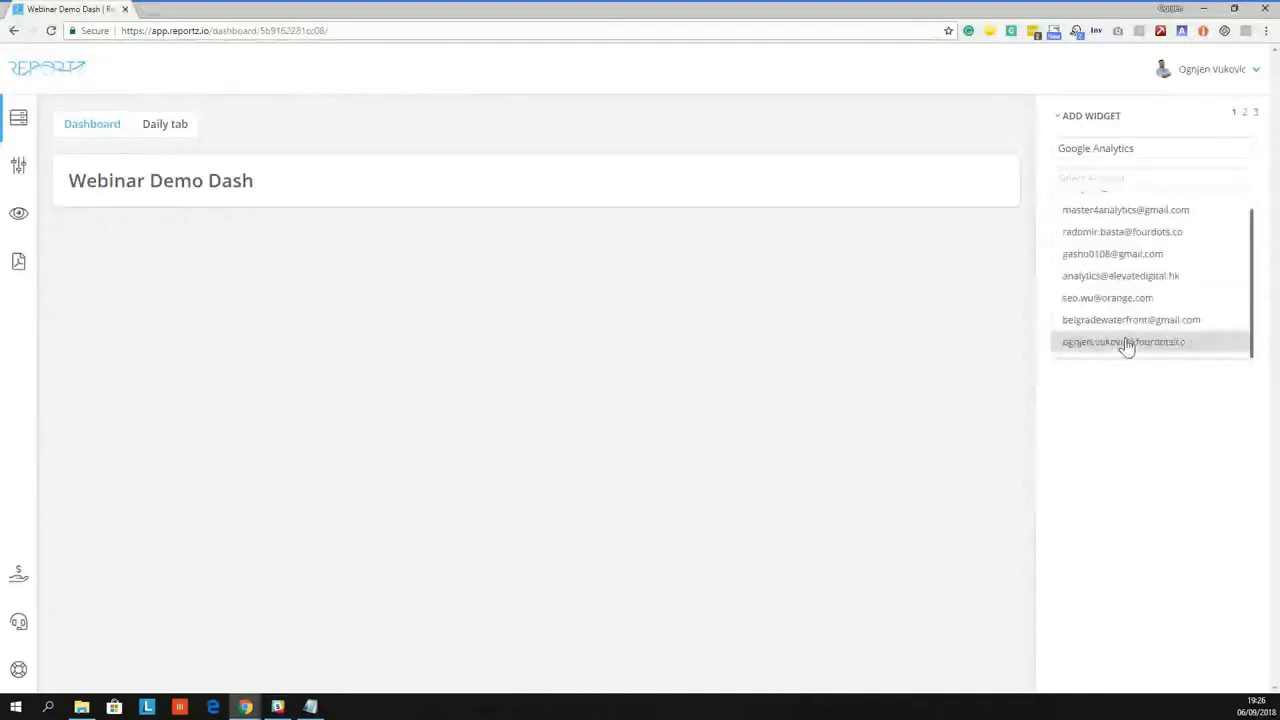
click(1127, 343)
click(1148, 240)
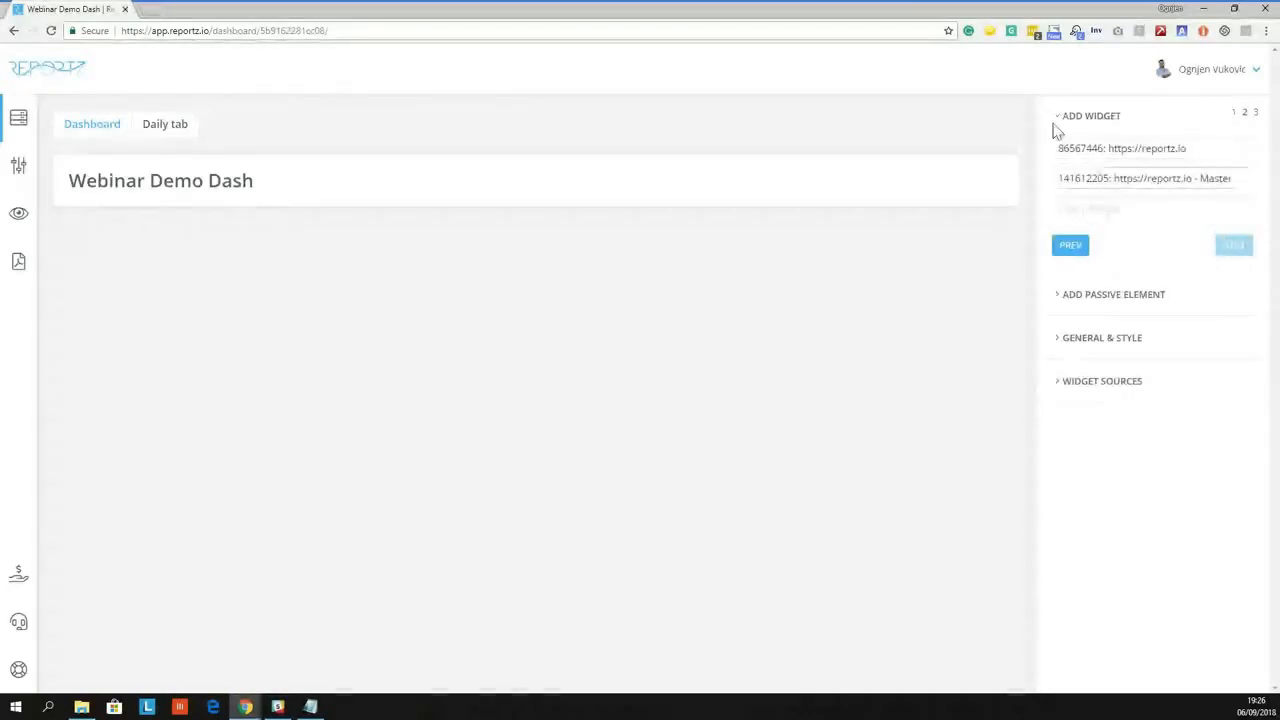
Find "visits from" among the Google Analytics widgets, choose Visits from Organic, and continue to its display settings
click(1135, 209)
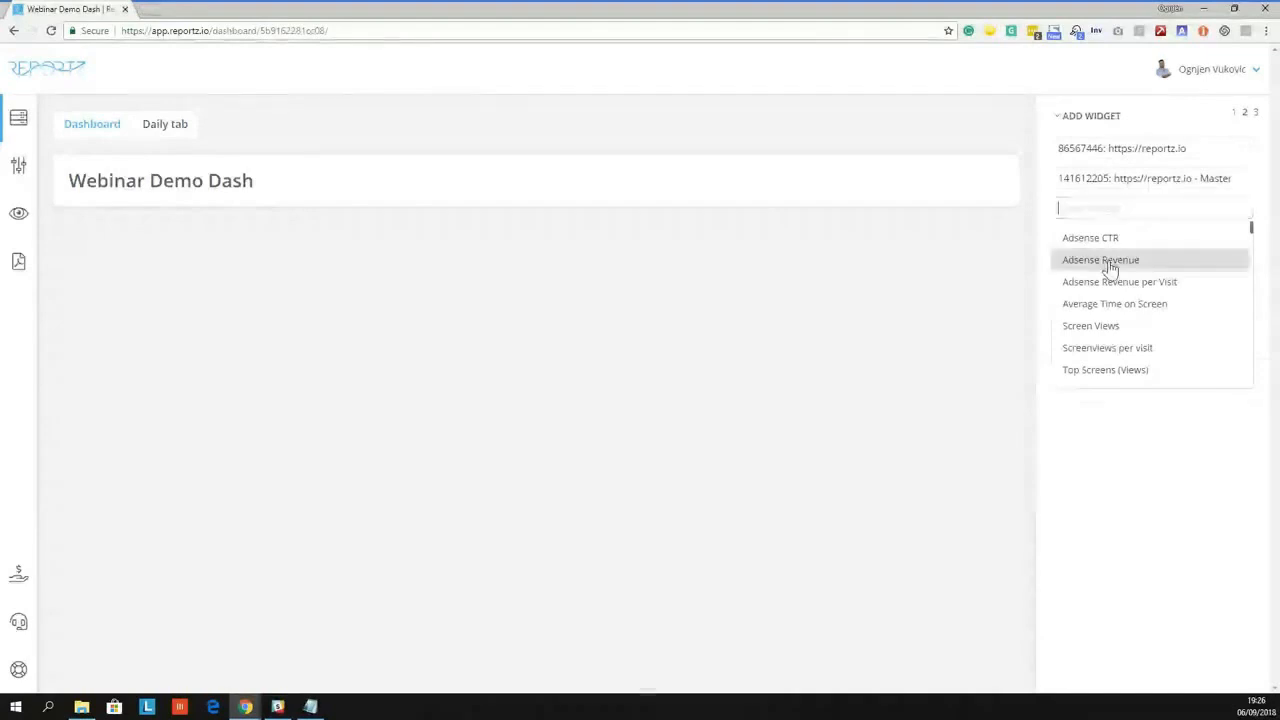
scroll(1110, 268, down, 2)
click(1109, 207)
text(visits from)
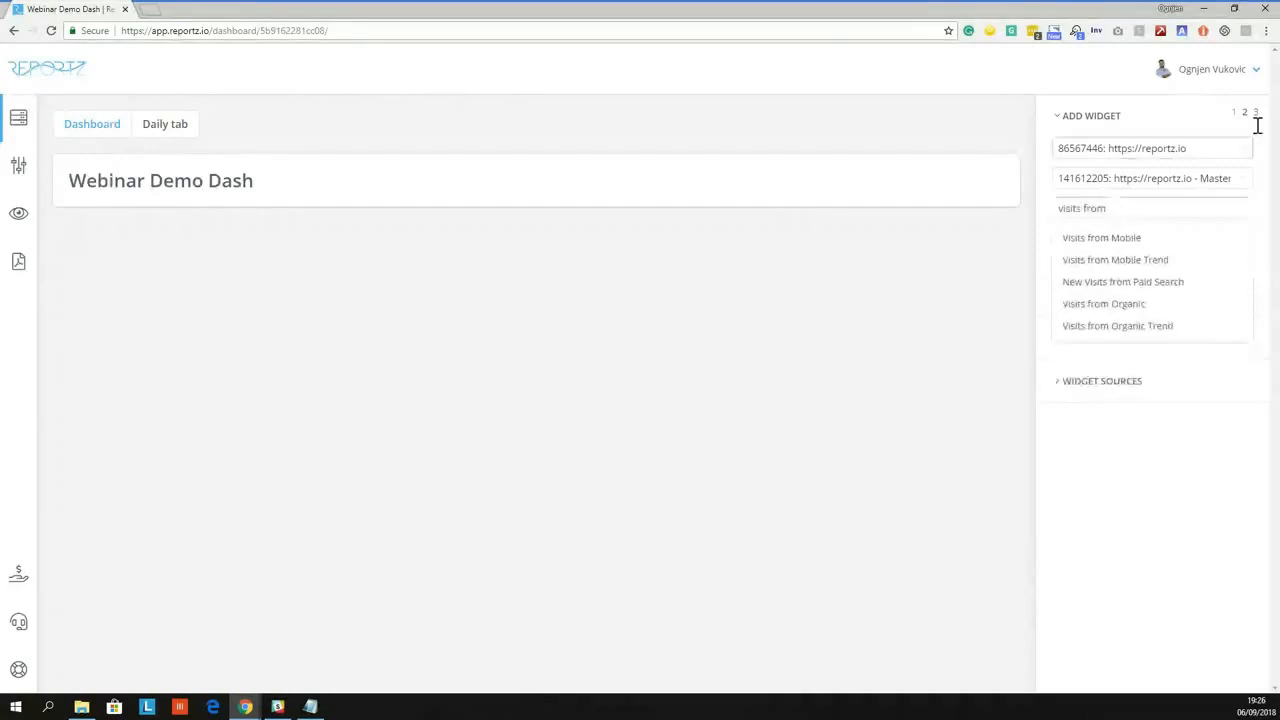
click(1145, 305)
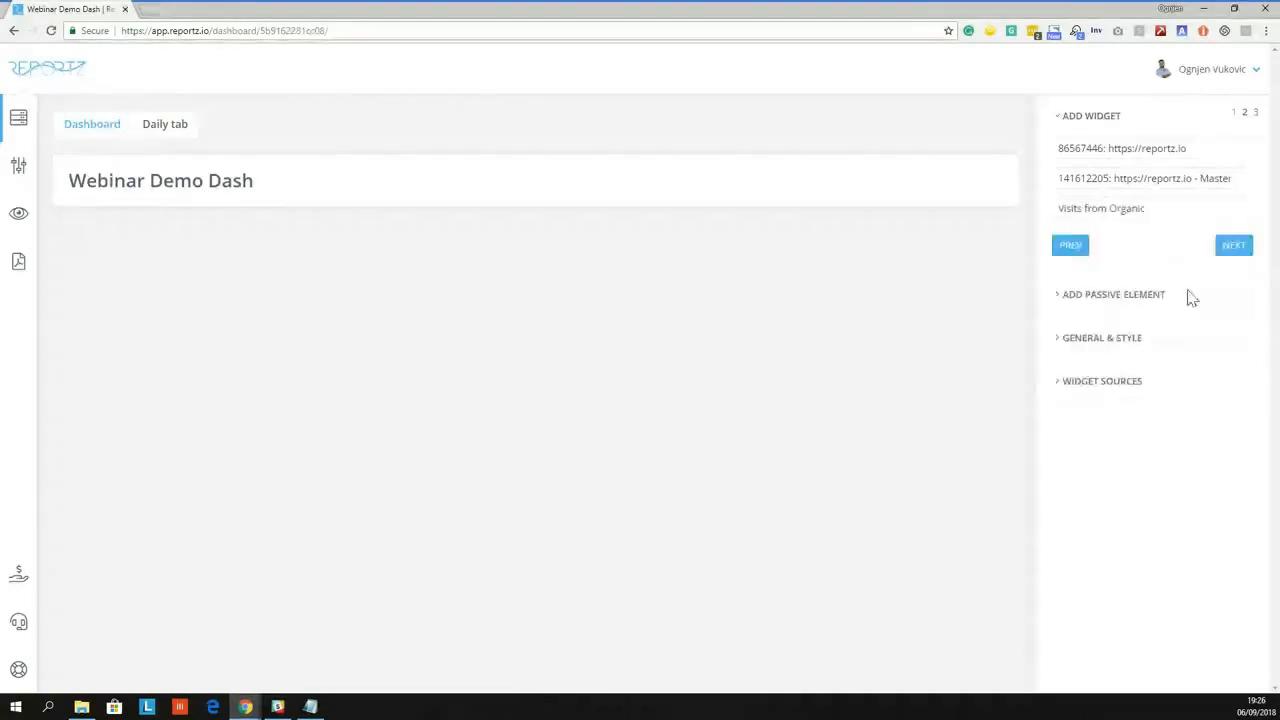
click(1235, 248)
Keep the widget title Visits from Organic and enter the description "This widget shows organic traffic"
triple_click(1079, 146)
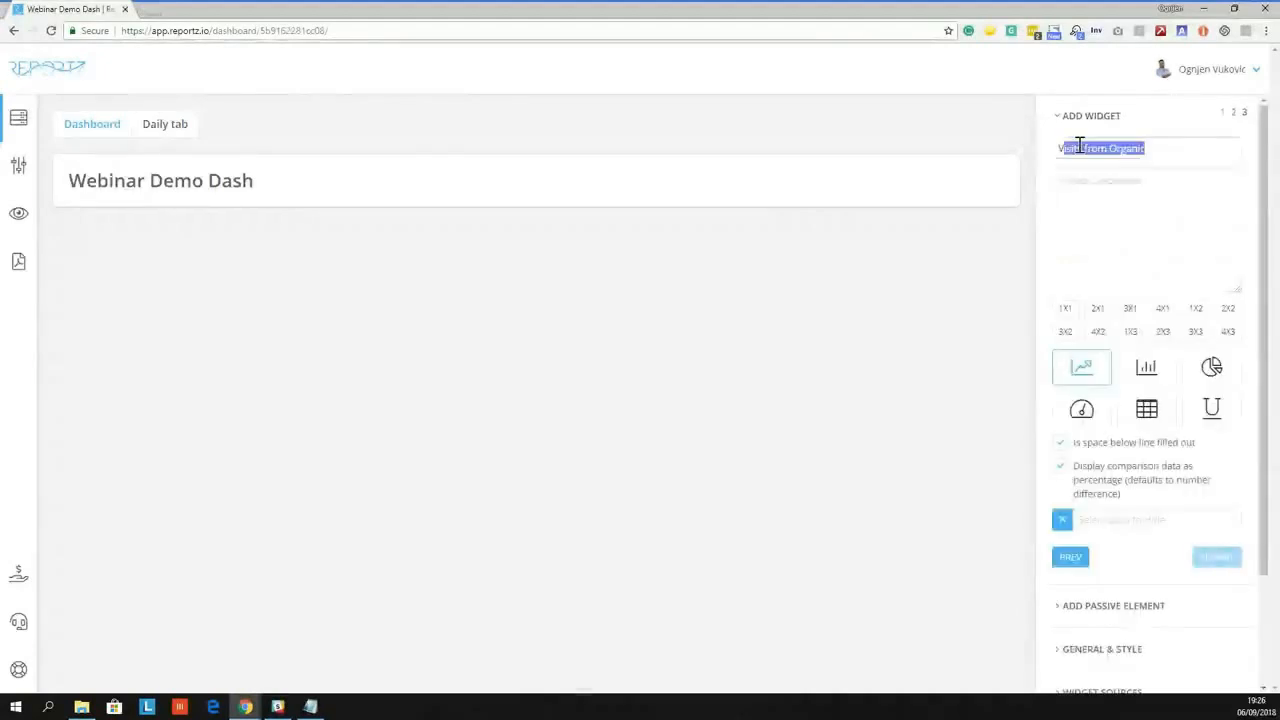
click(1138, 191)
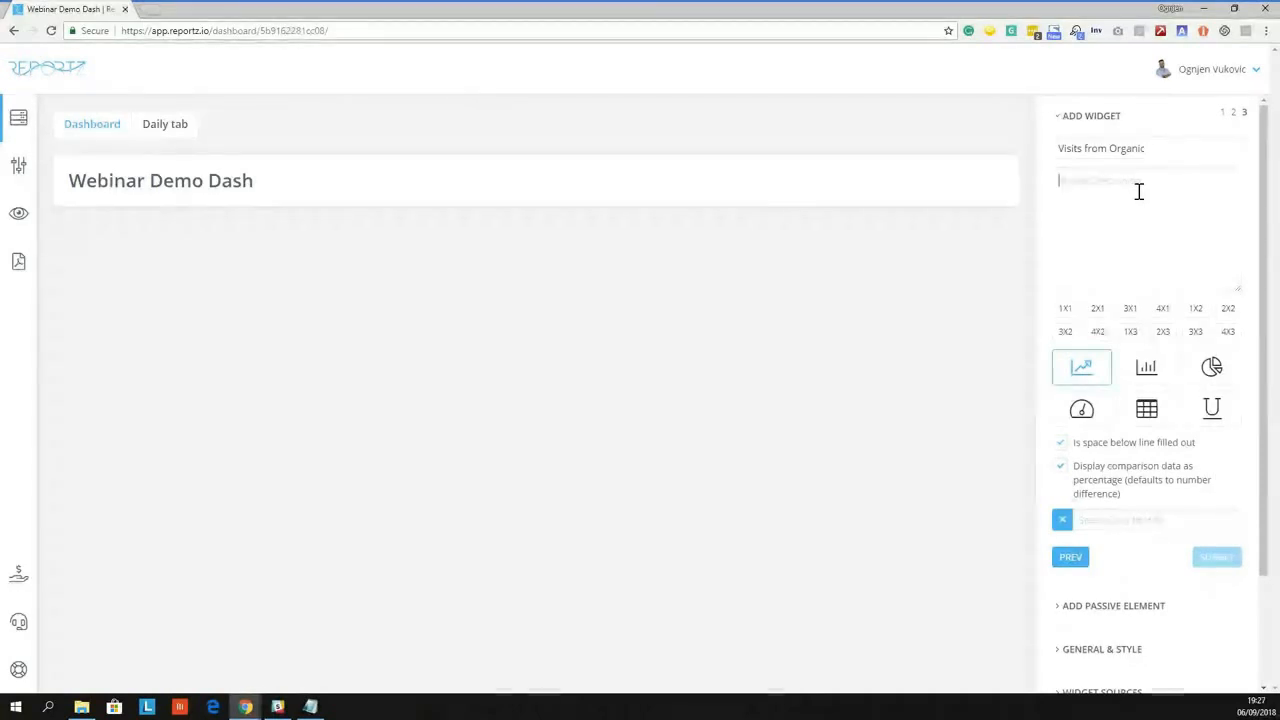
text(This )
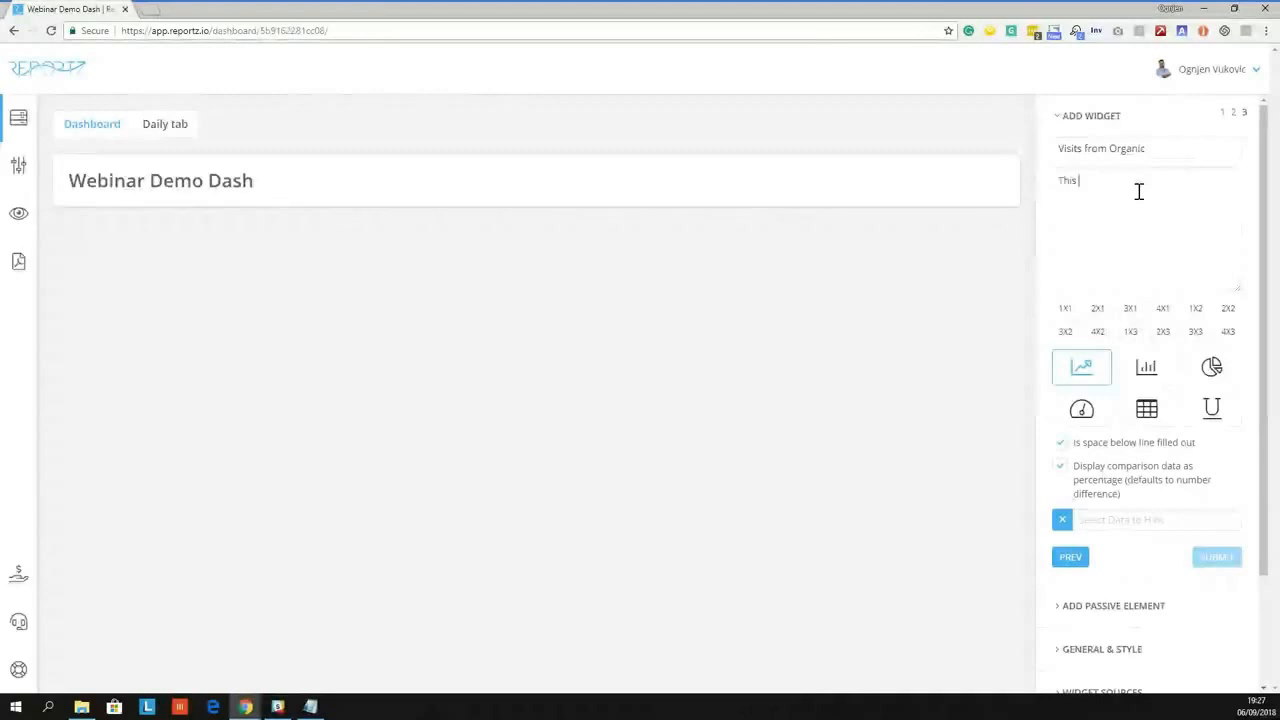
text(widget shows organi)
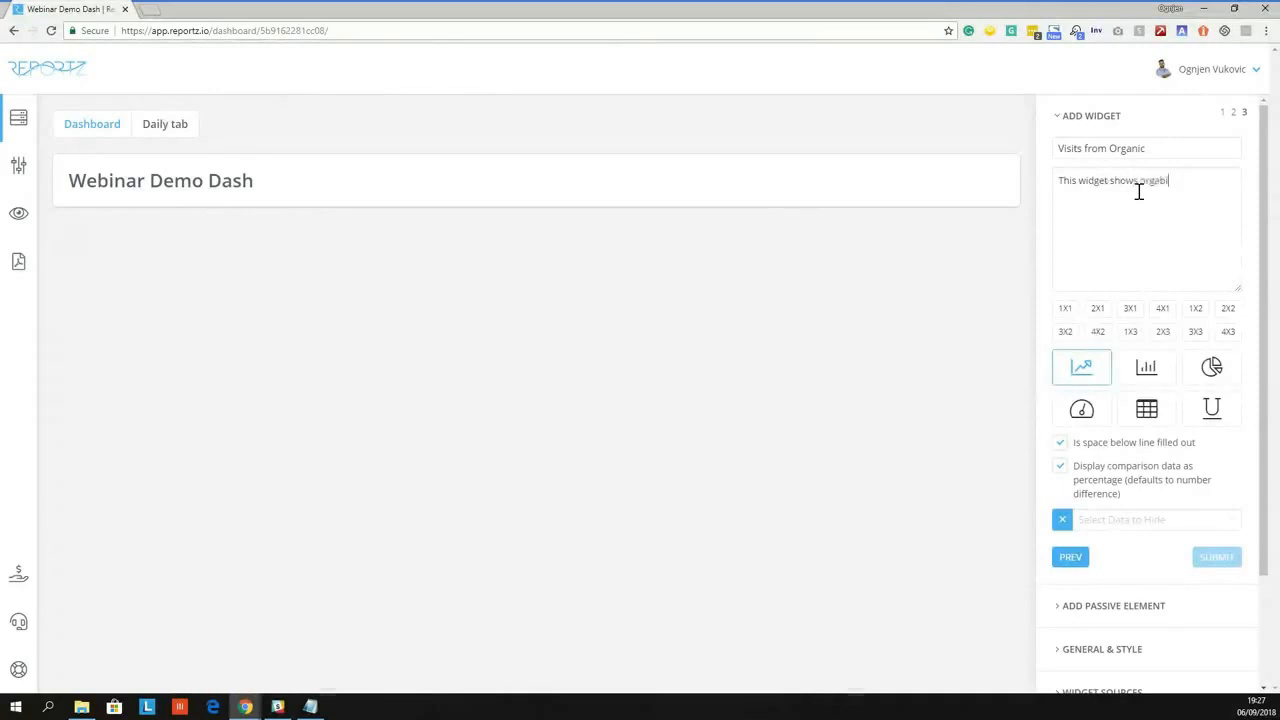
key(BackSpace)
key(BackSpace)
text(nic traffic)
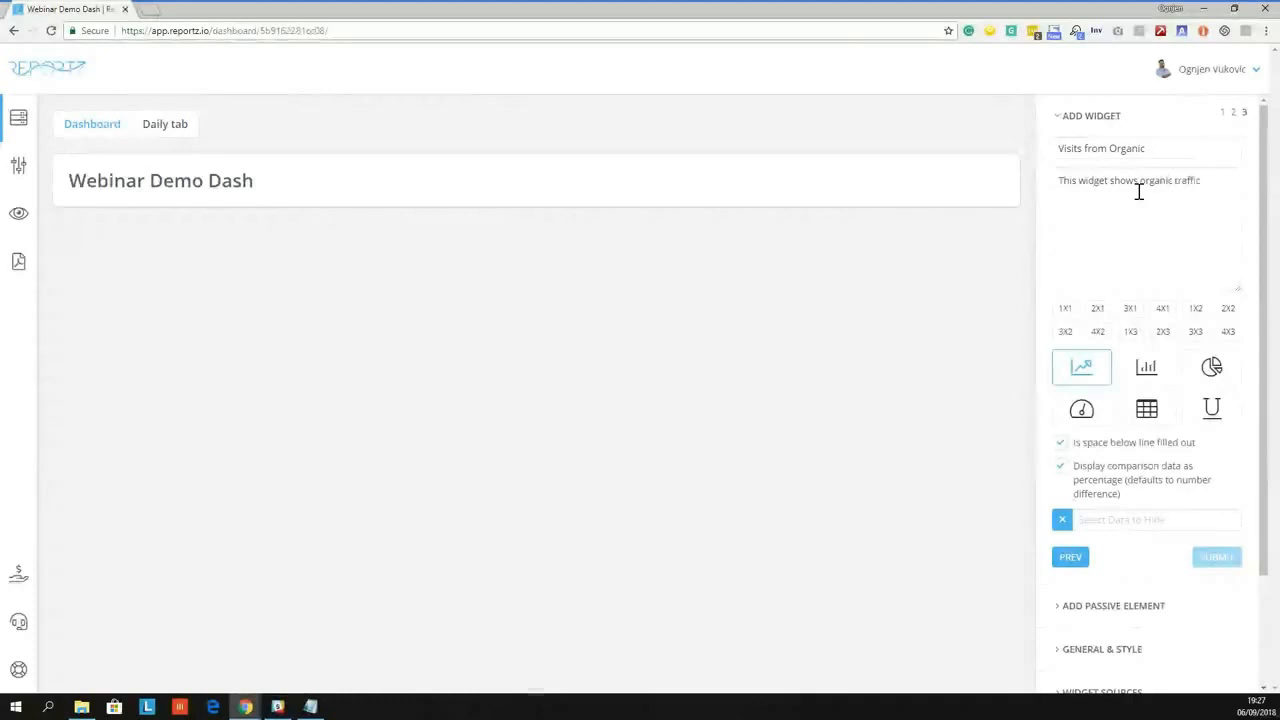
Set the widget size to 2X1 with a line chart and add the widget to the dashboard
click(1099, 312)
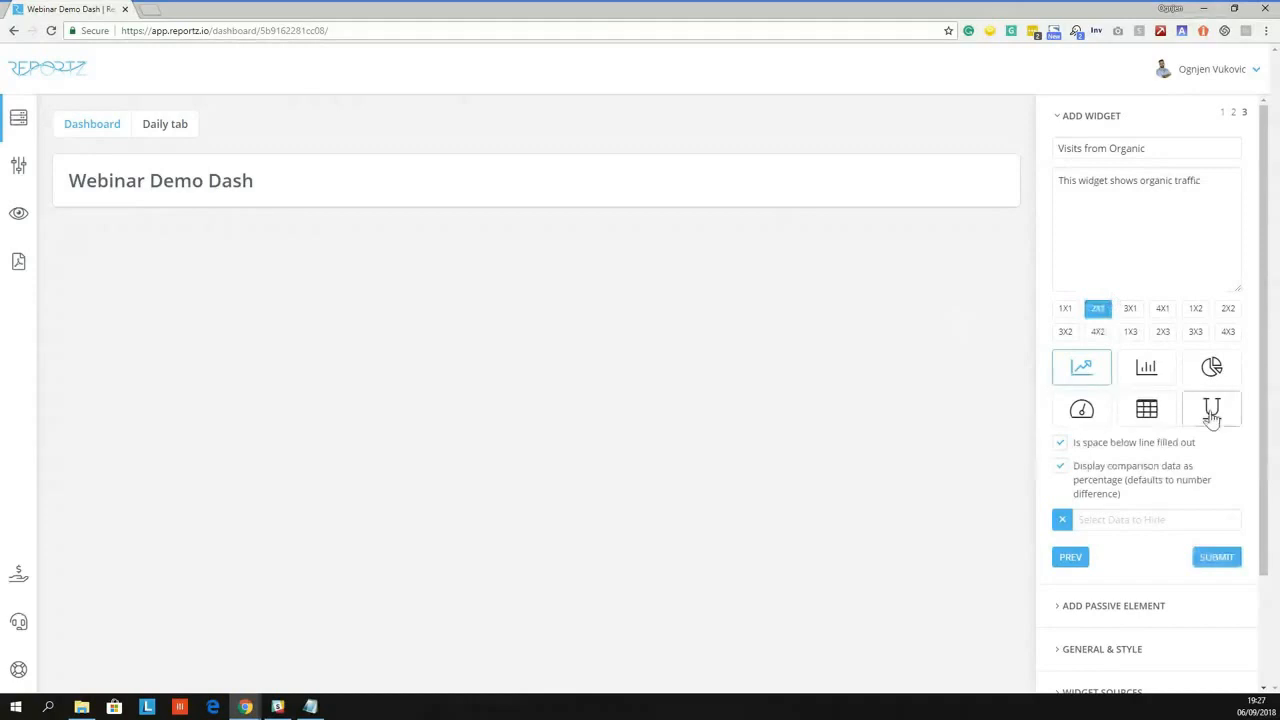
click(1084, 370)
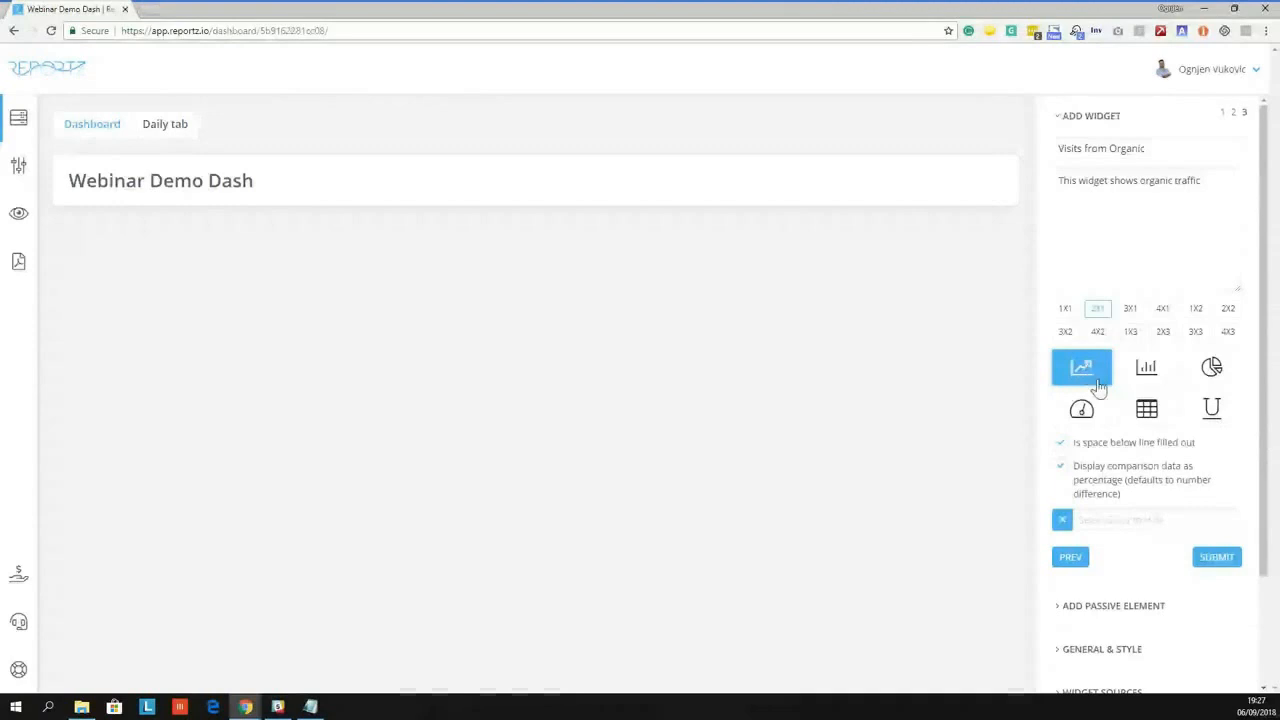
click(1207, 553)
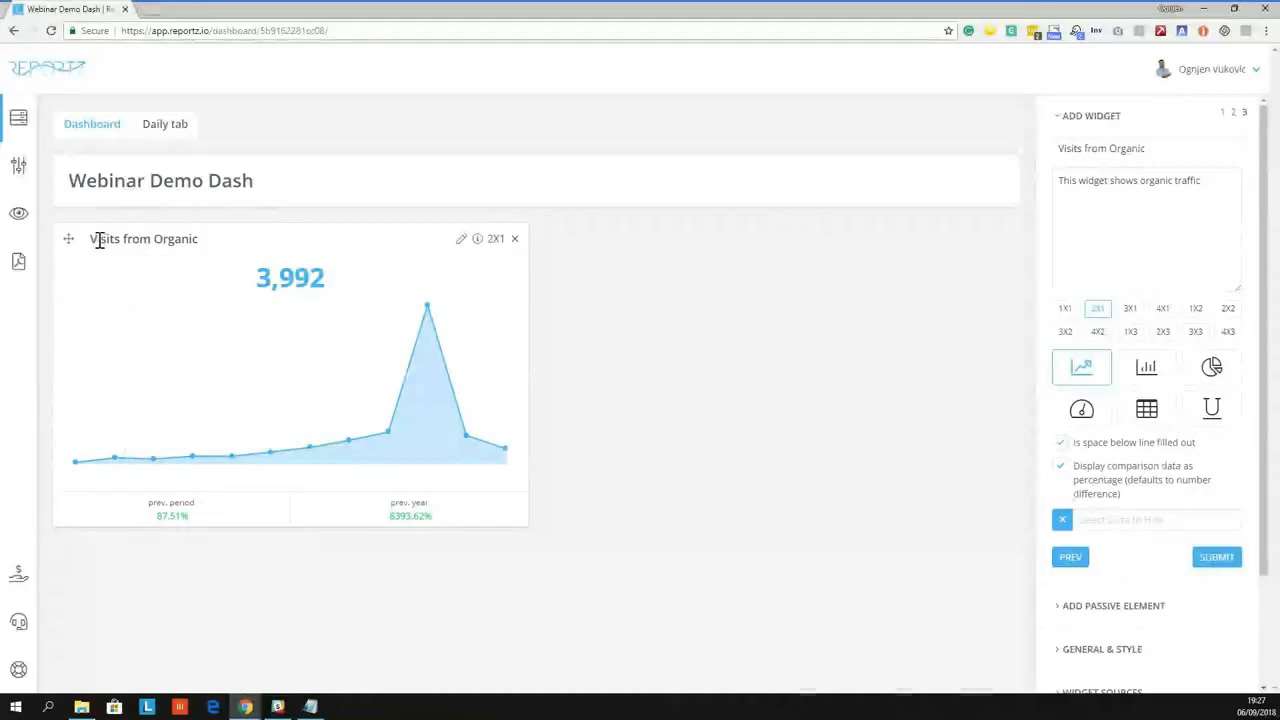
Examine the new Visits from Organic widget's title, total figure and monthly points on its line chart
drag(99, 240, 195, 239)
click(188, 239)
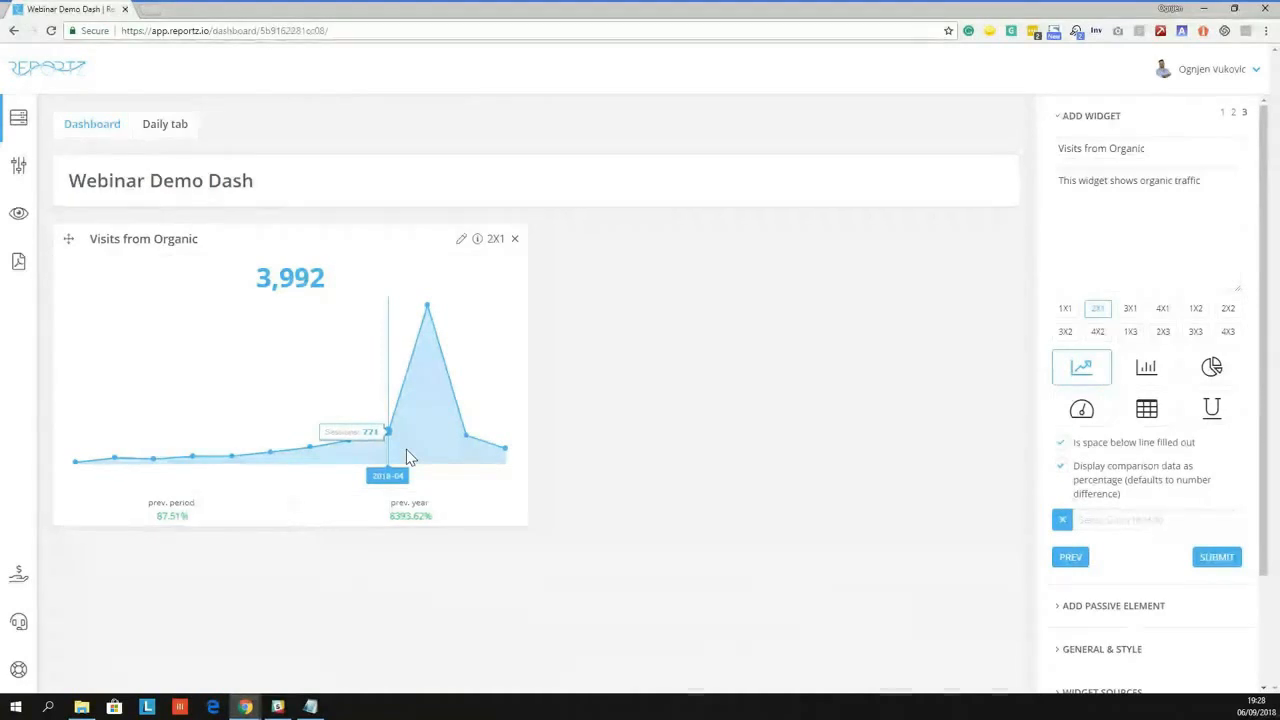
drag(260, 282, 321, 287)
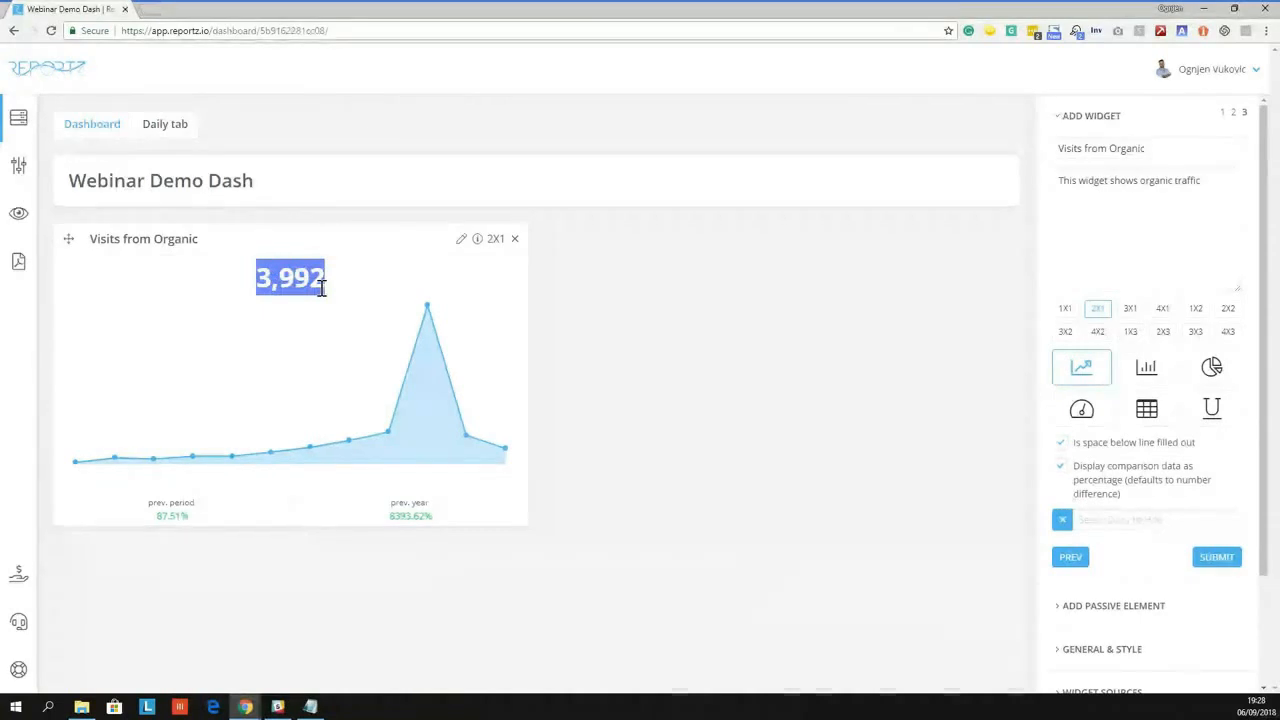
click(318, 285)
drag(259, 284, 328, 290)
drag(138, 239, 180, 239)
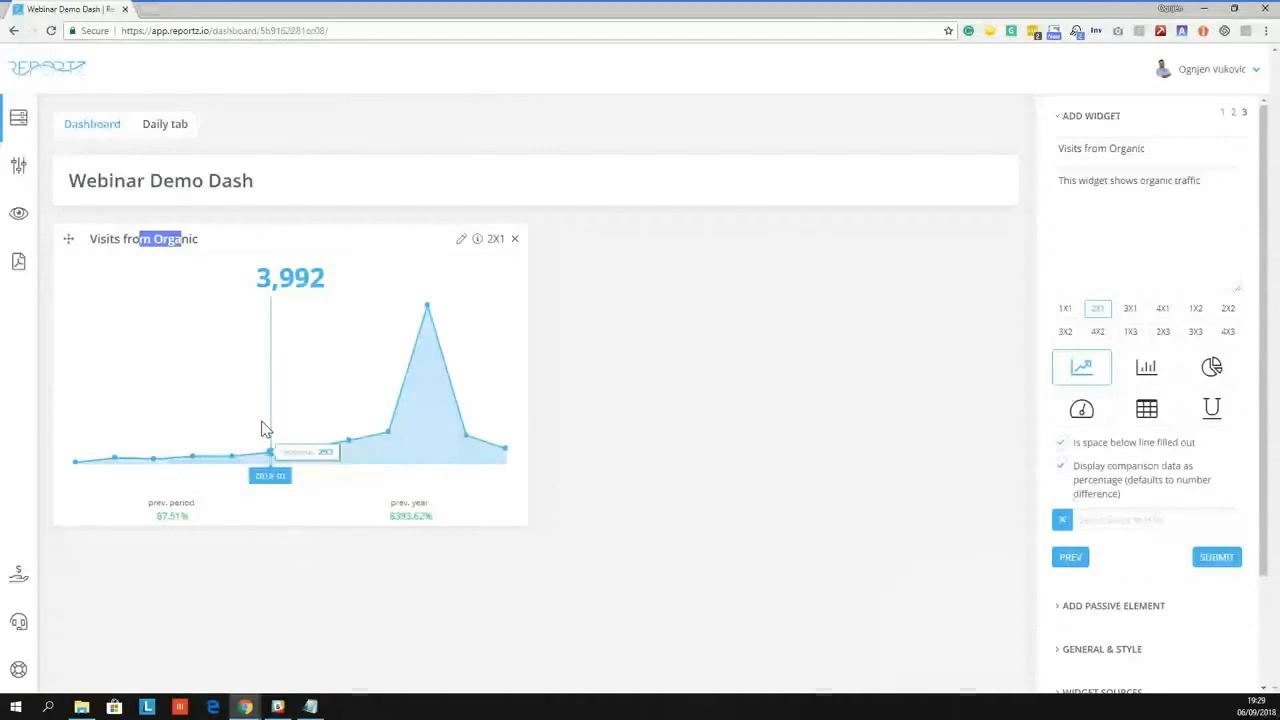
drag(90, 240, 180, 240)
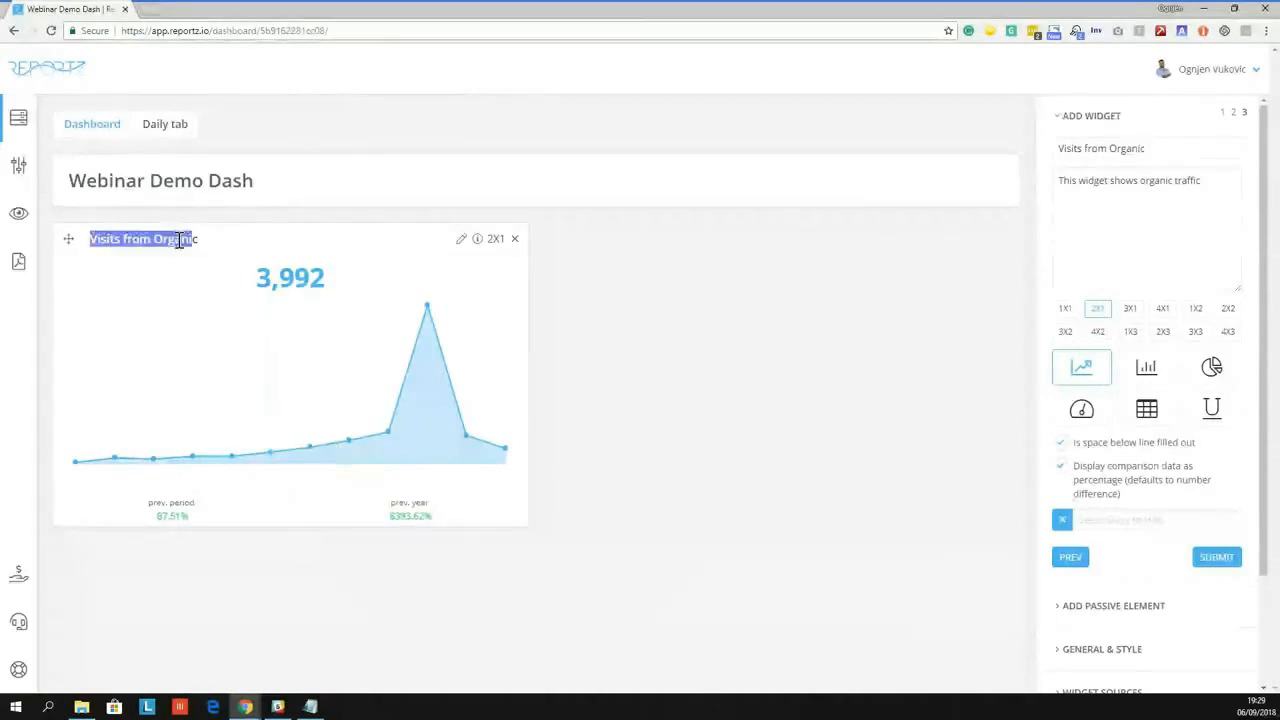
click(179, 240)
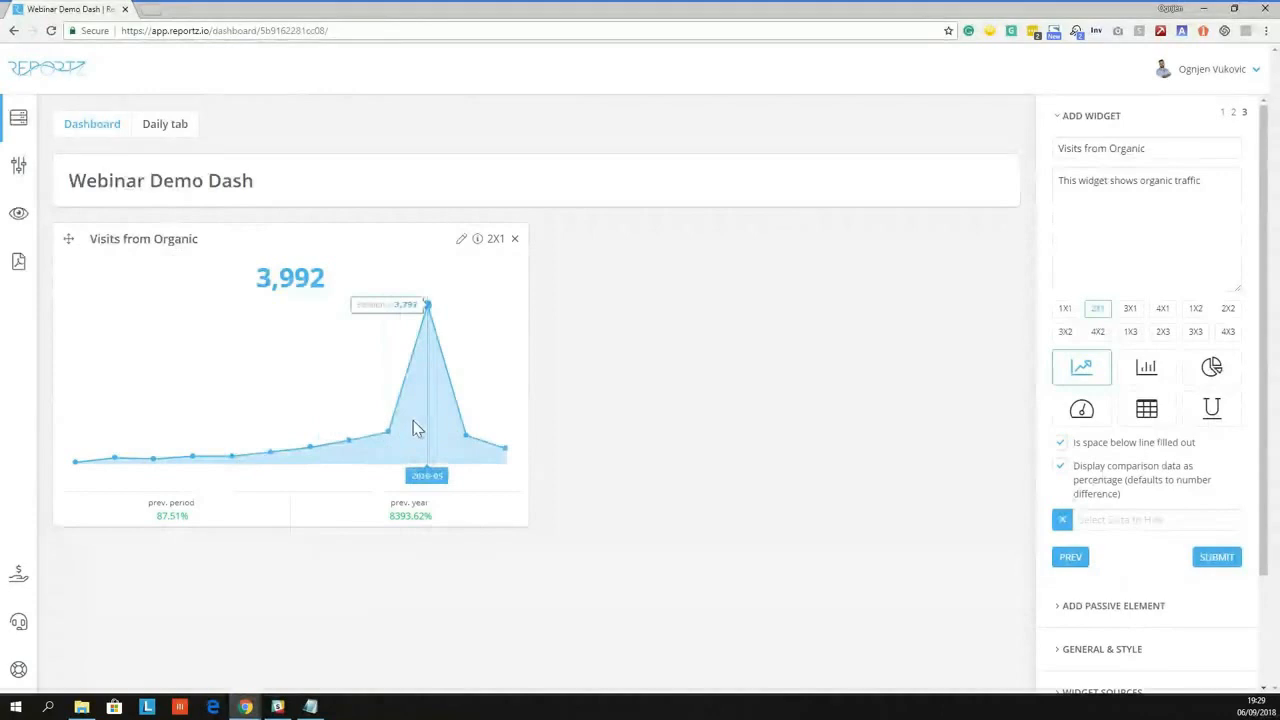
Return to the widget data settings and choose Custom as the Google Analytics widget type
click(1072, 558)
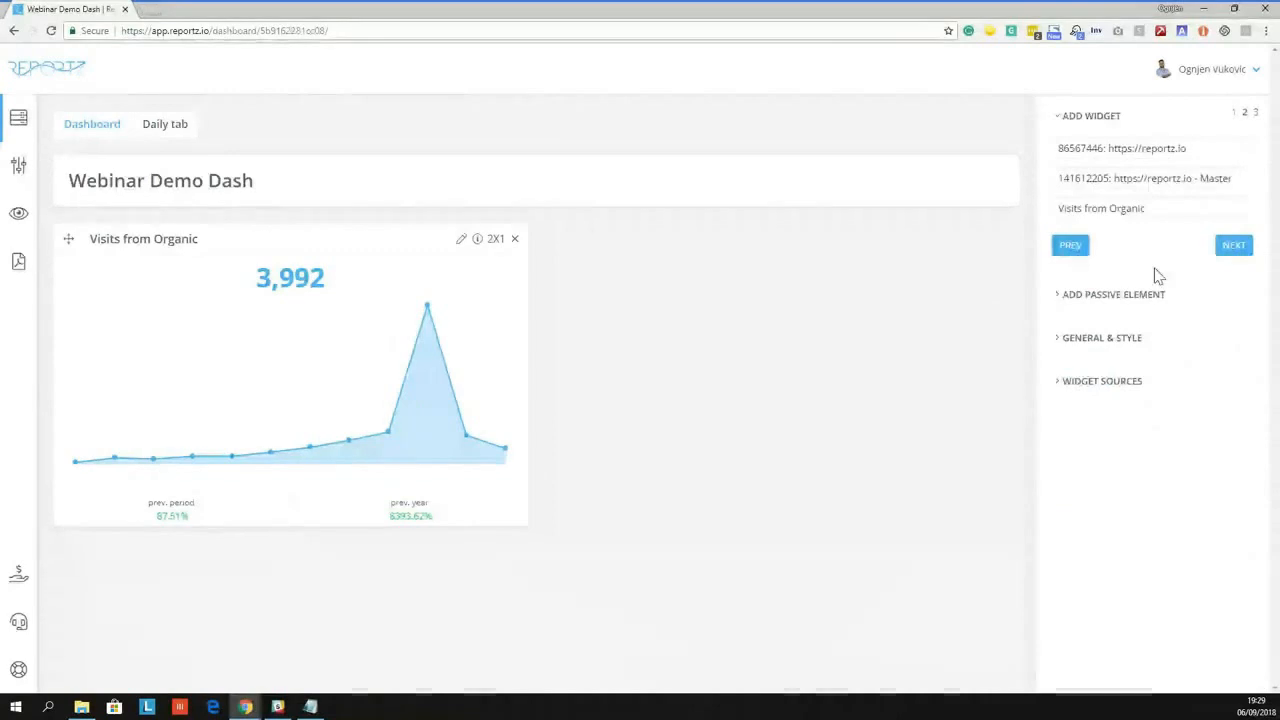
click(1236, 245)
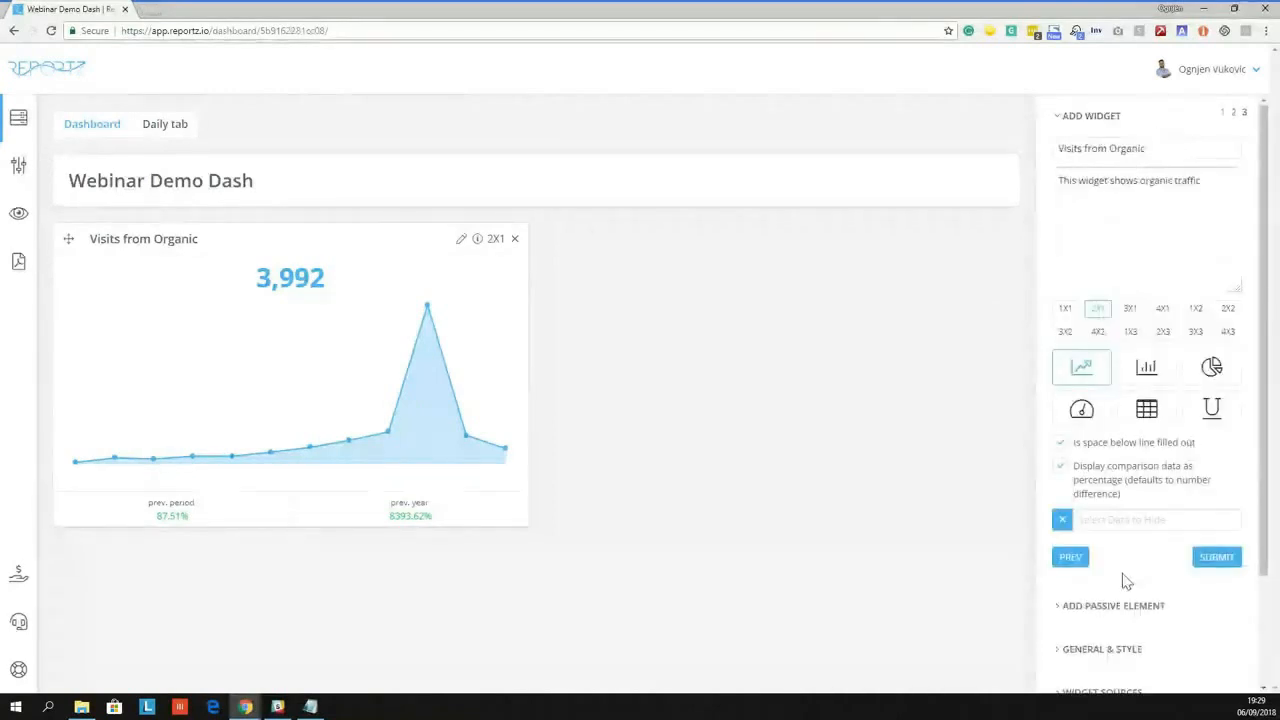
click(1068, 560)
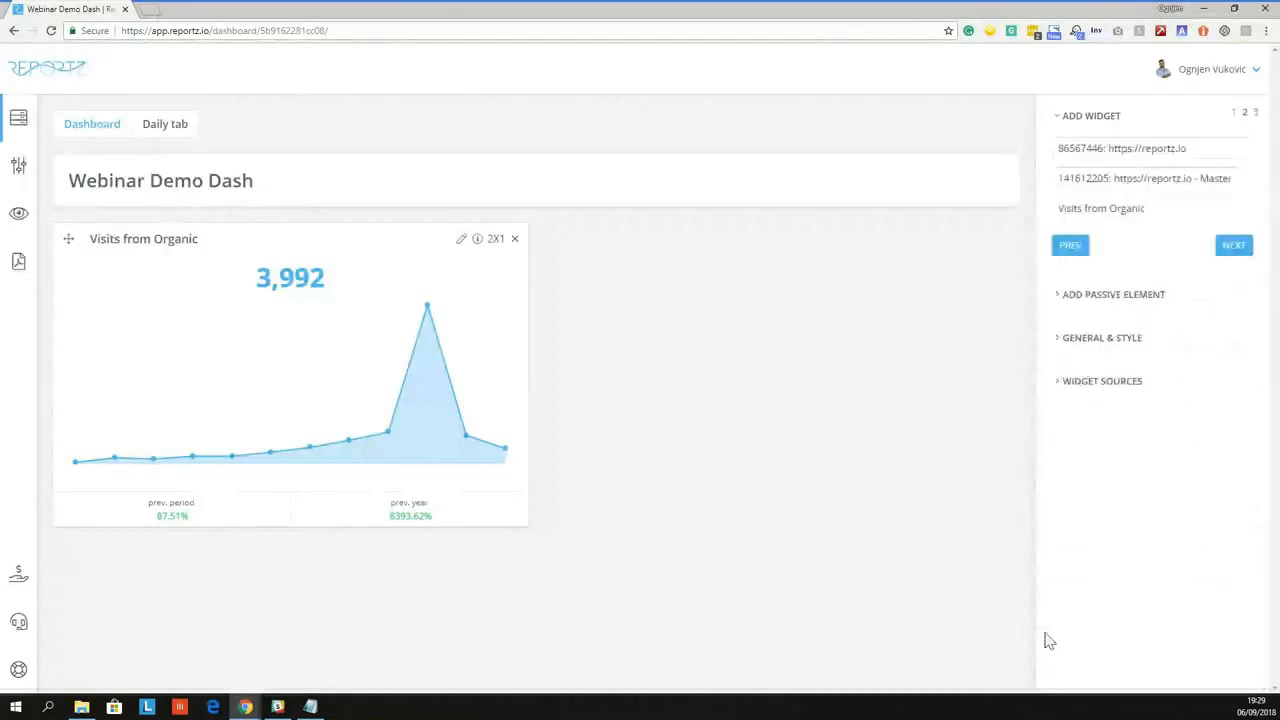
click(1158, 208)
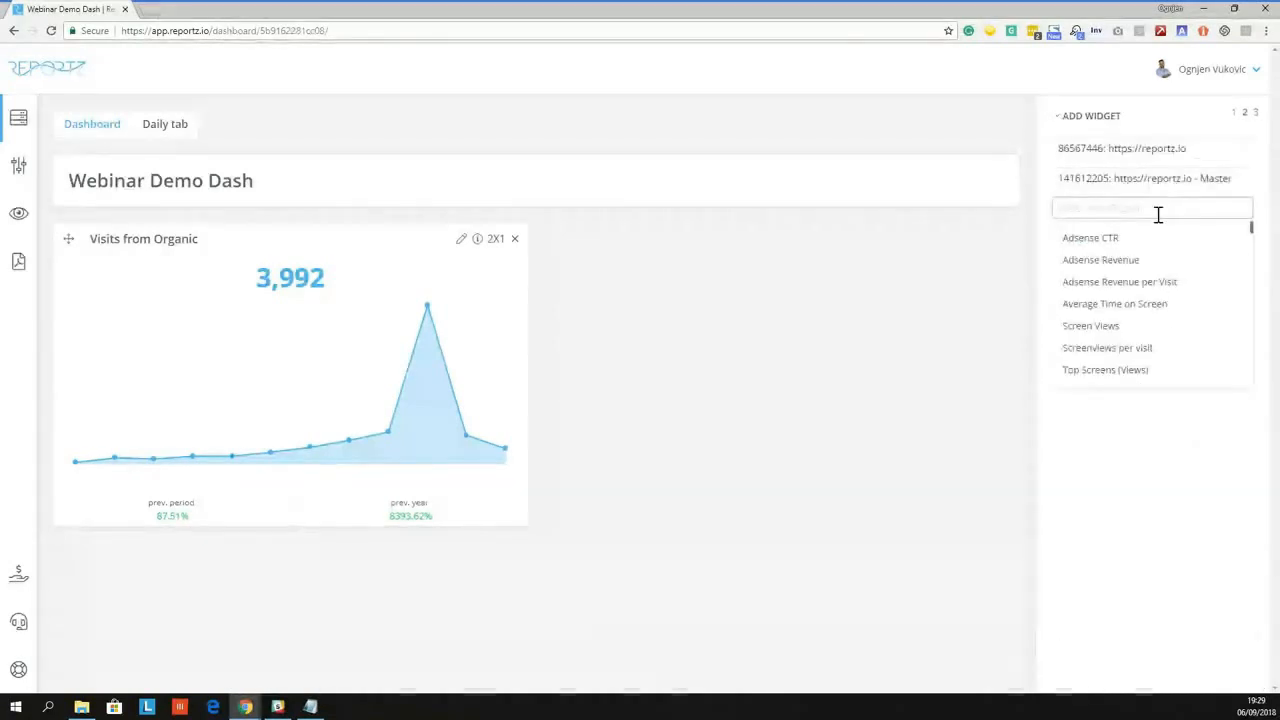
scroll(1143, 254, down, 5)
text(cust)
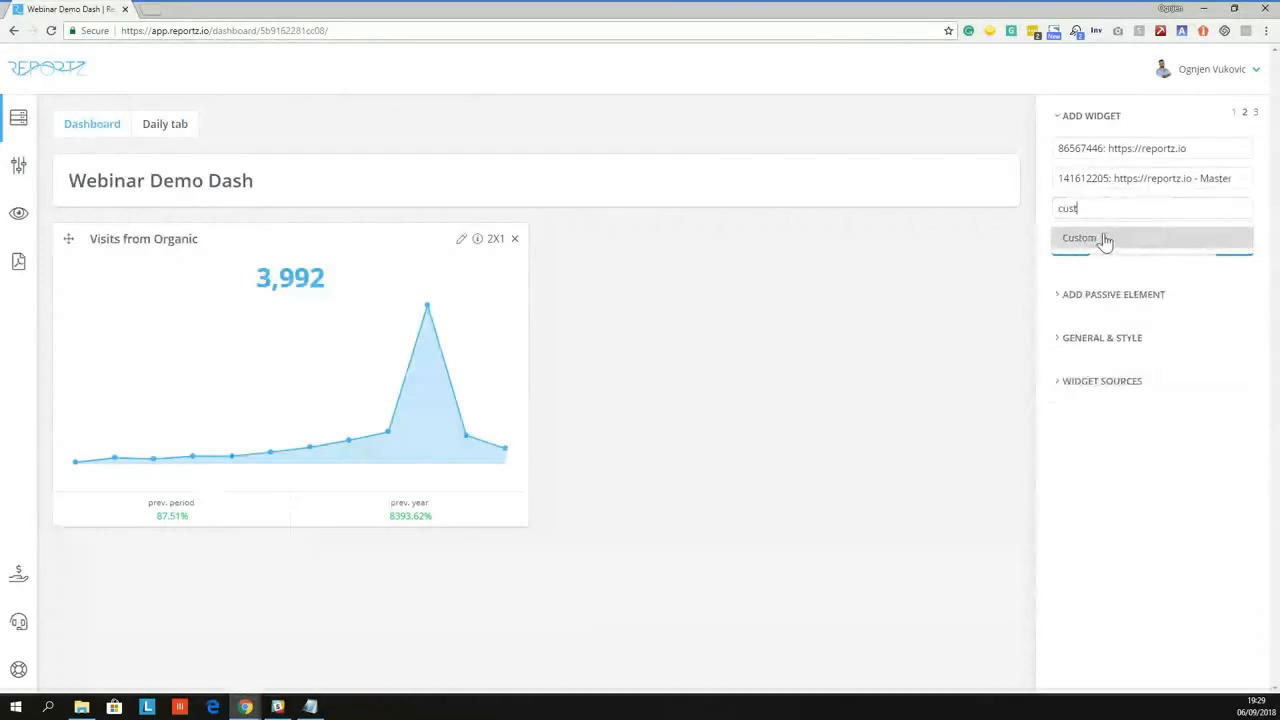
click(1103, 240)
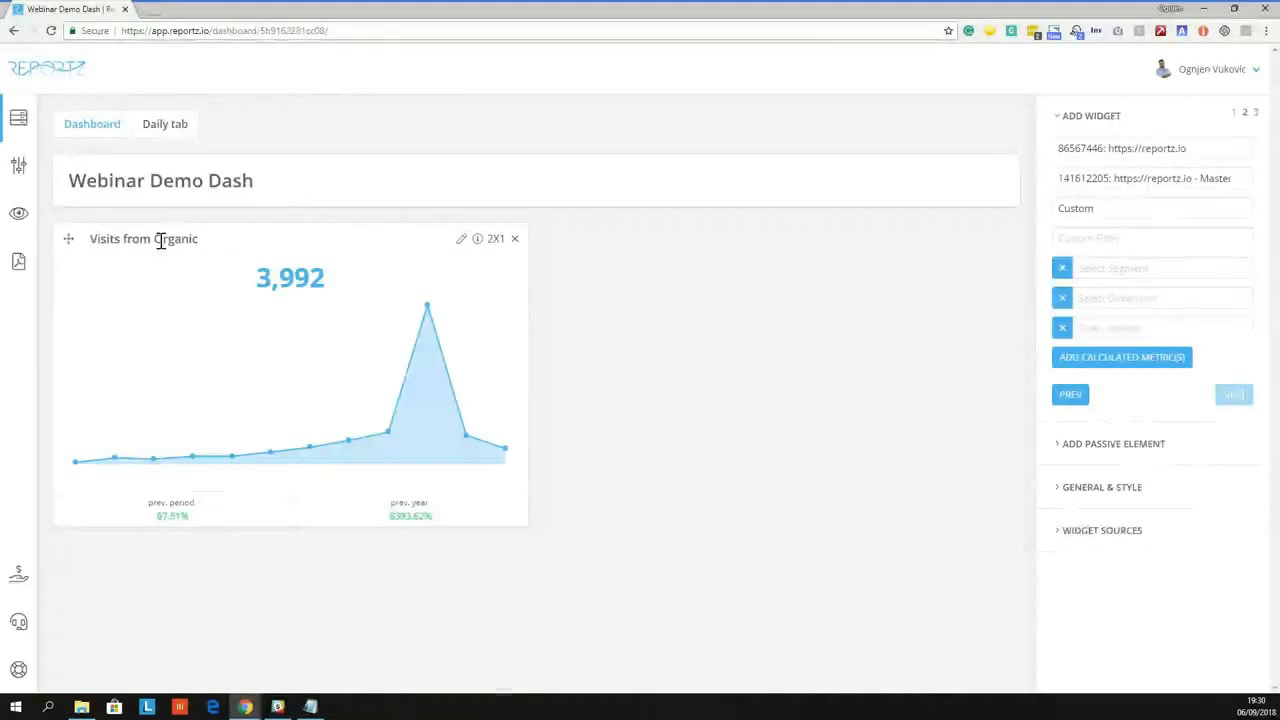
Set the custom widget's segment to Organic Traffic and its dimension to Day of the month - ga:day
click(1137, 270)
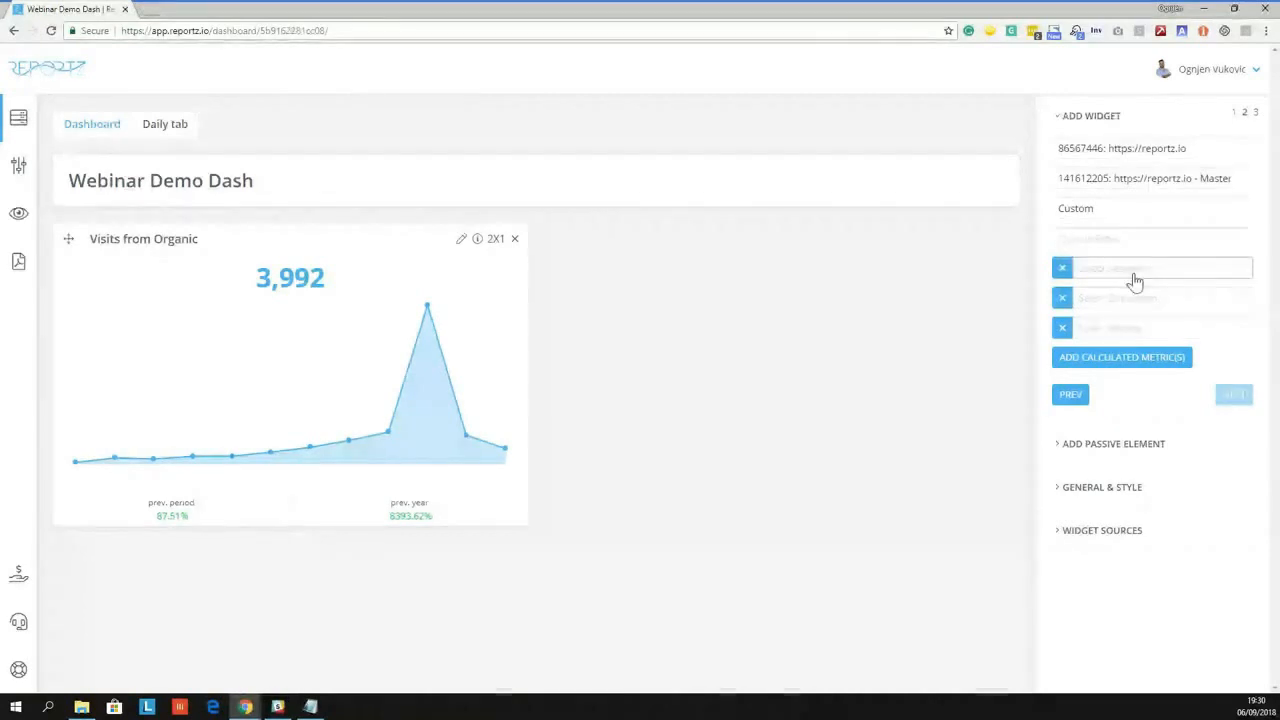
click(1128, 270)
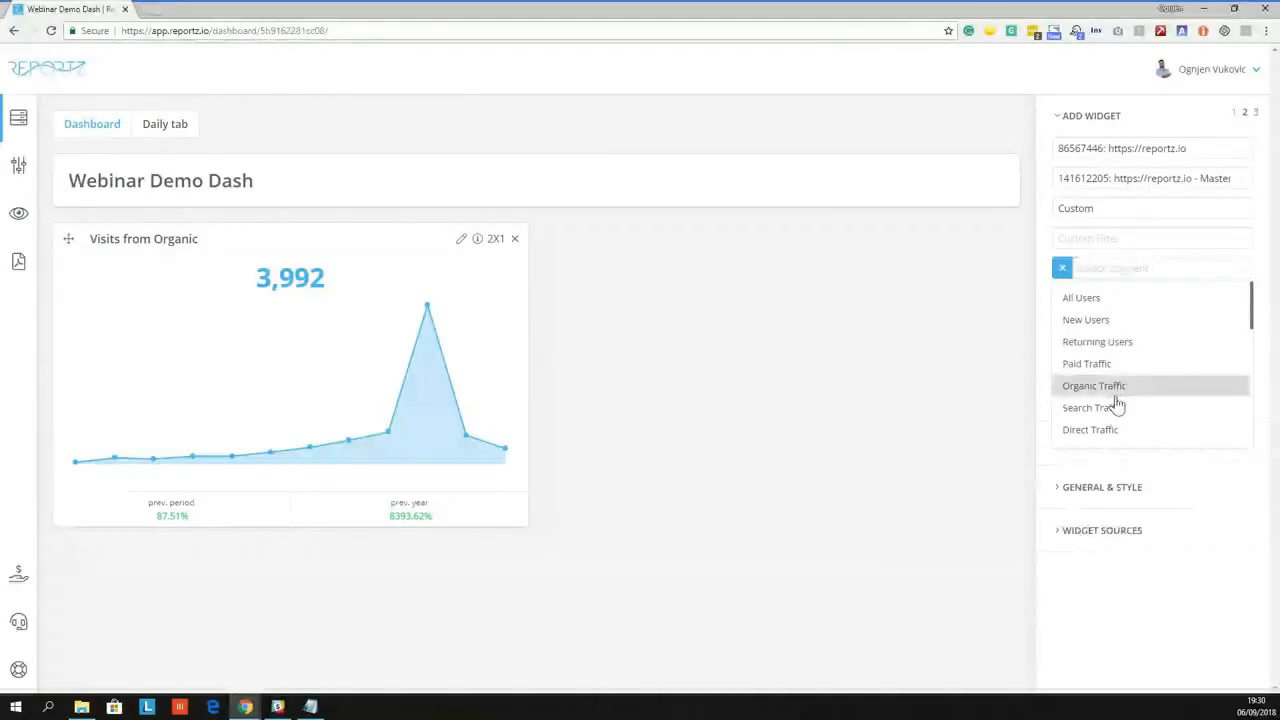
click(1115, 396)
click(1110, 295)
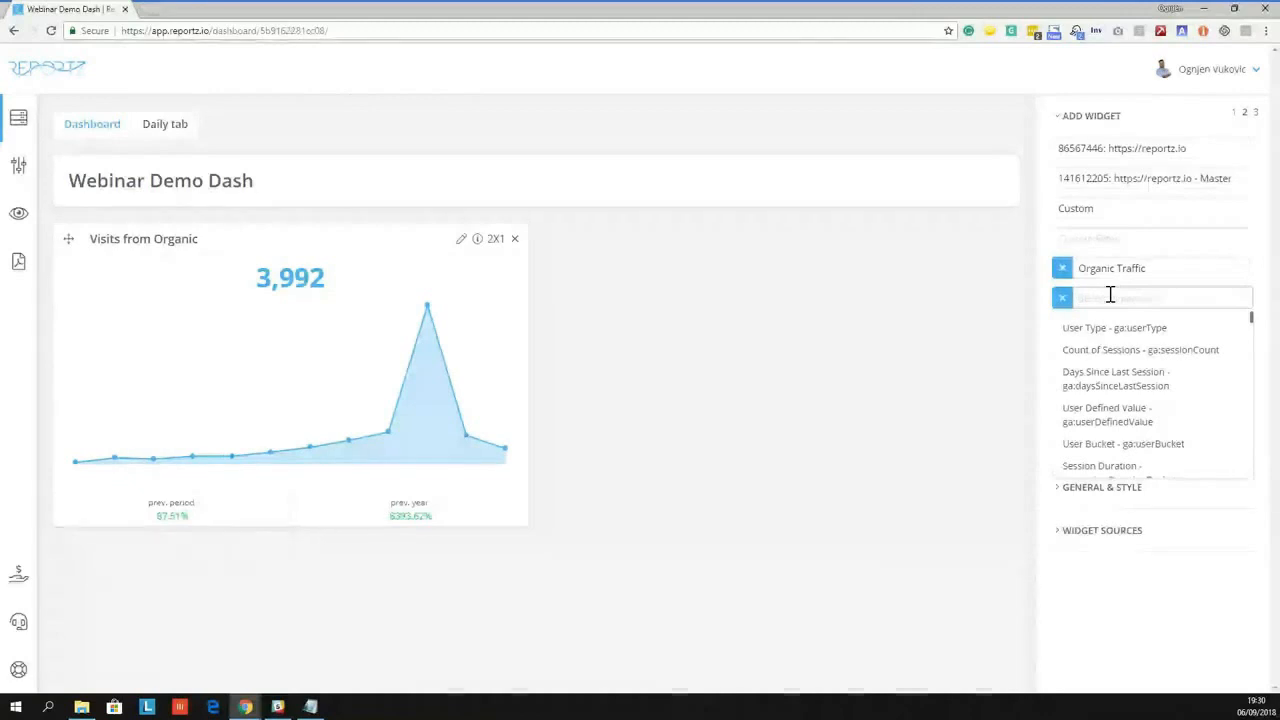
text(day)
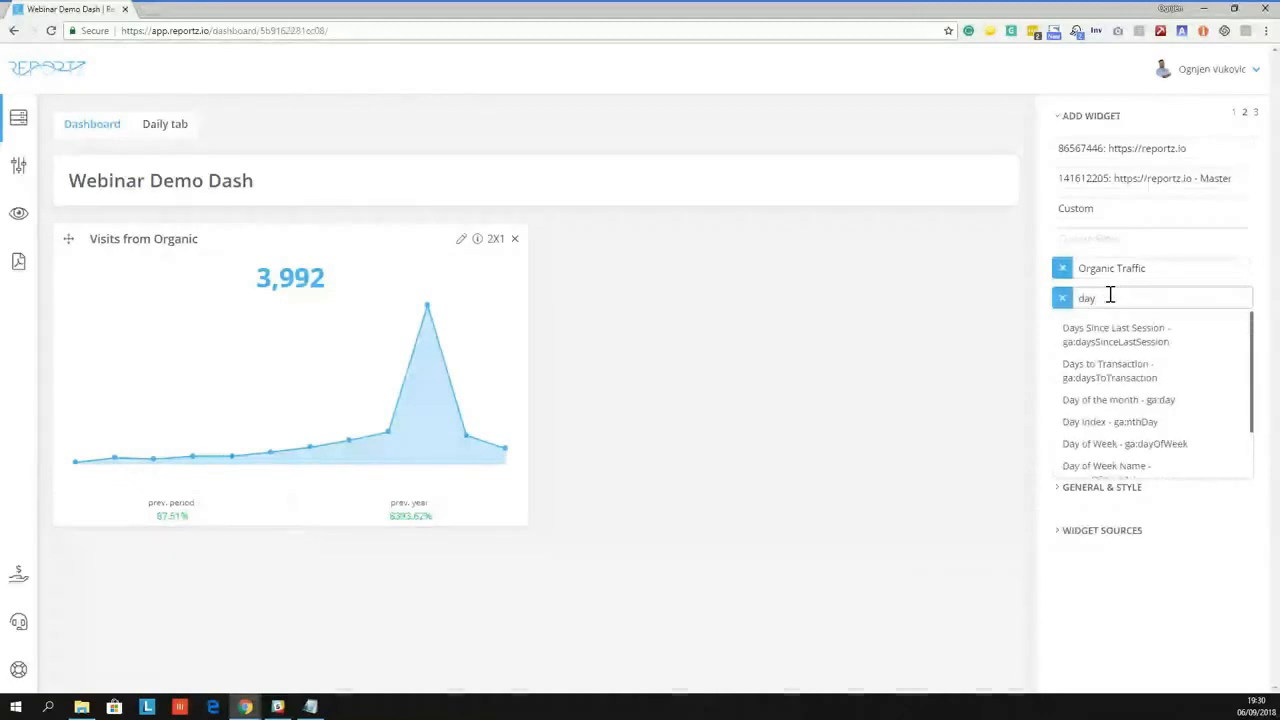
click(1125, 410)
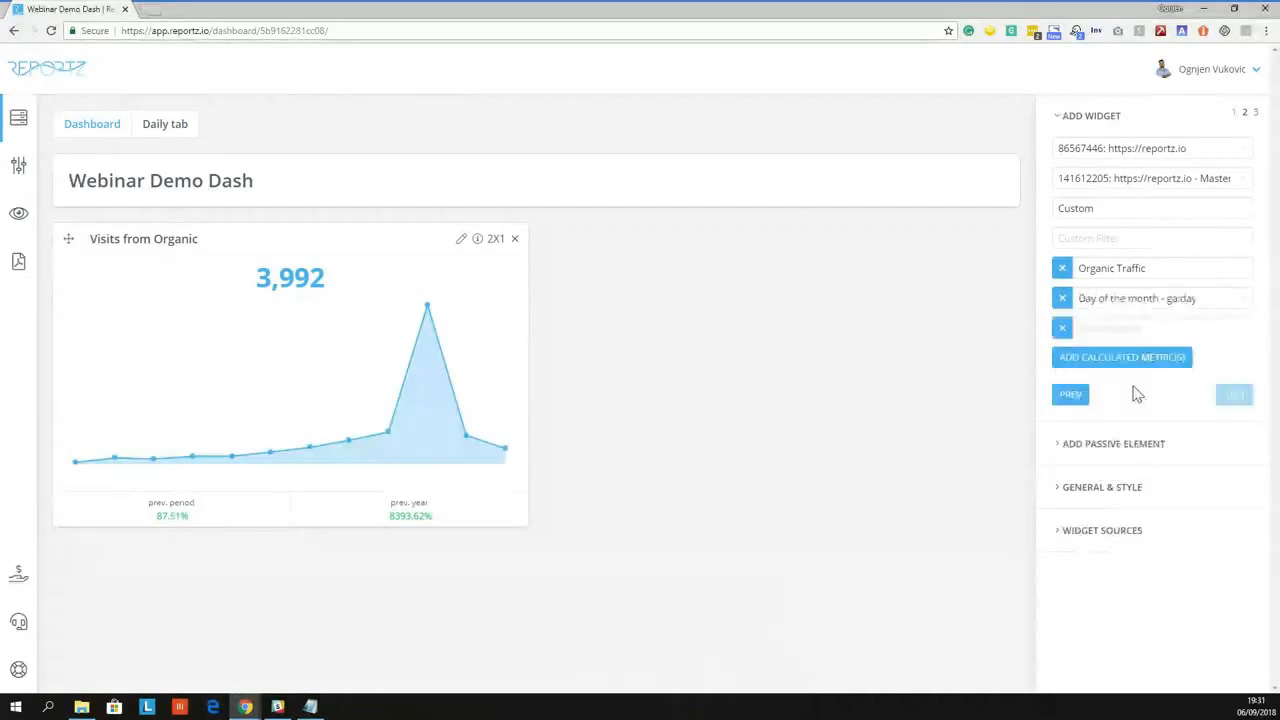
Add Sessions - ga:sessions as the custom widget's metric
click(1113, 327)
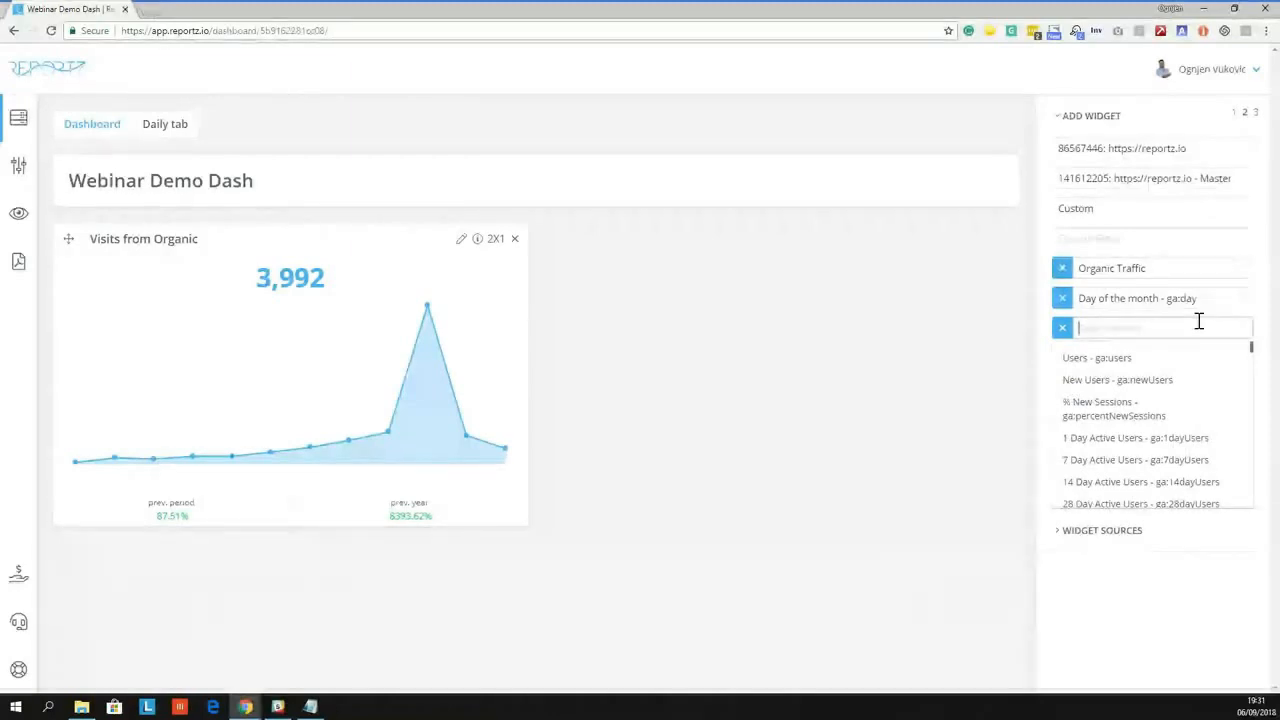
text(sess)
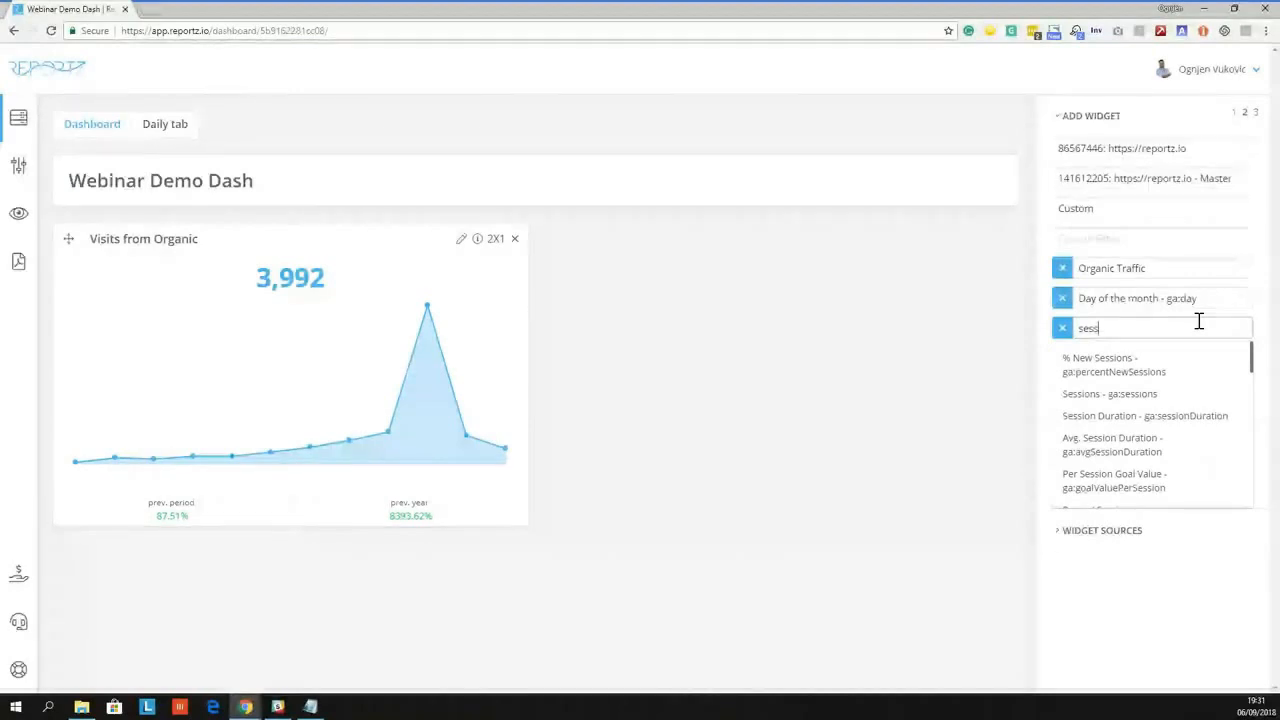
click(1127, 397)
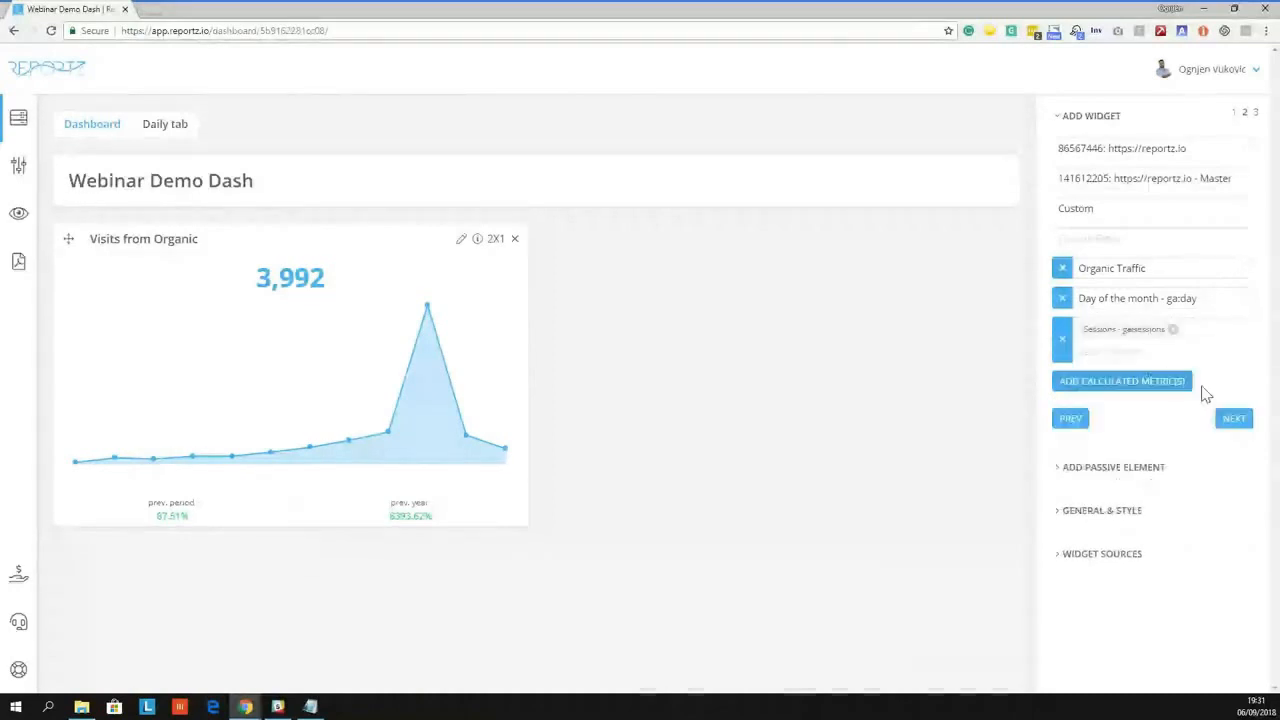
Title the custom widget "Visits from Organic / daily" and submit it to the dashboard as a 2X1 line chart
click(1228, 424)
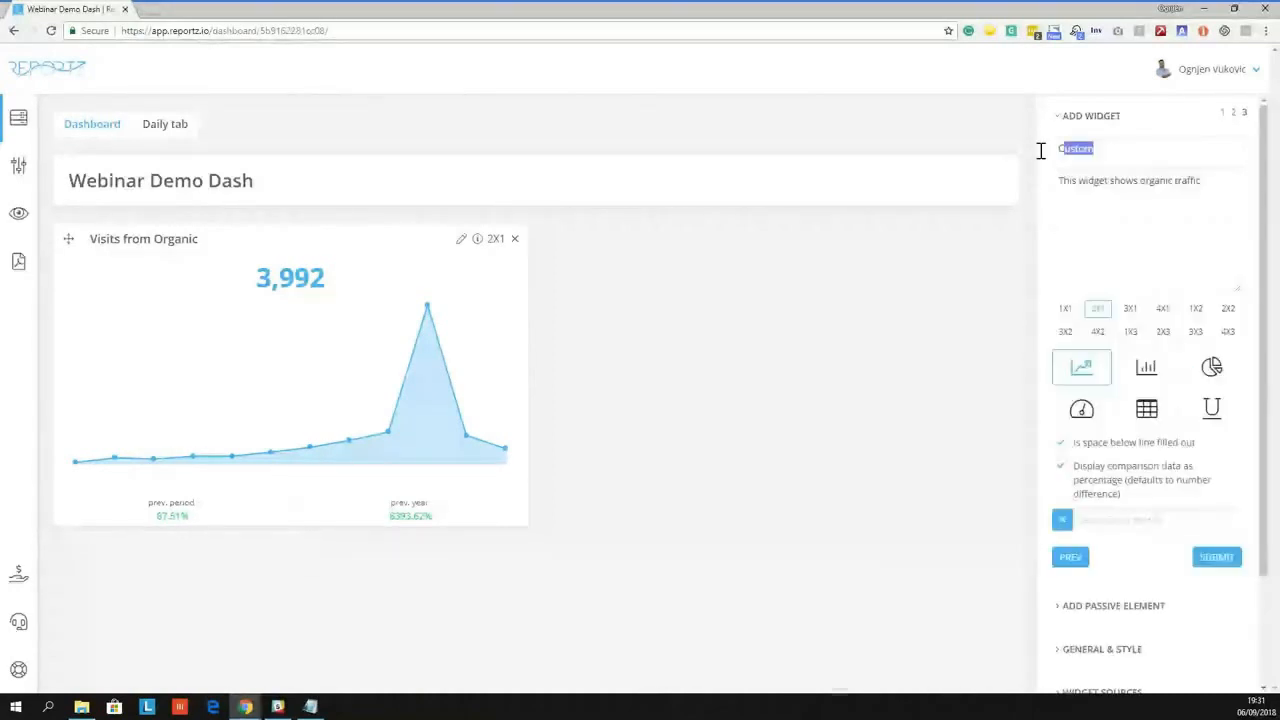
text(Vis)
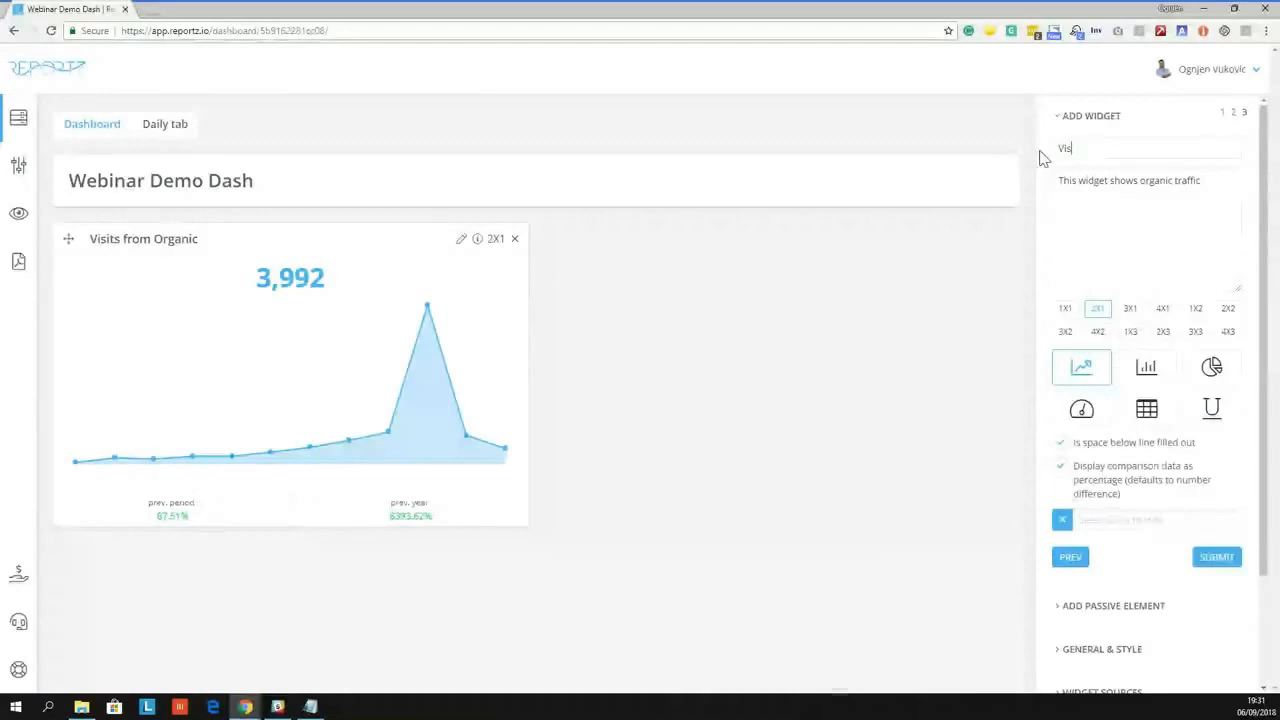
text(its from Orga)
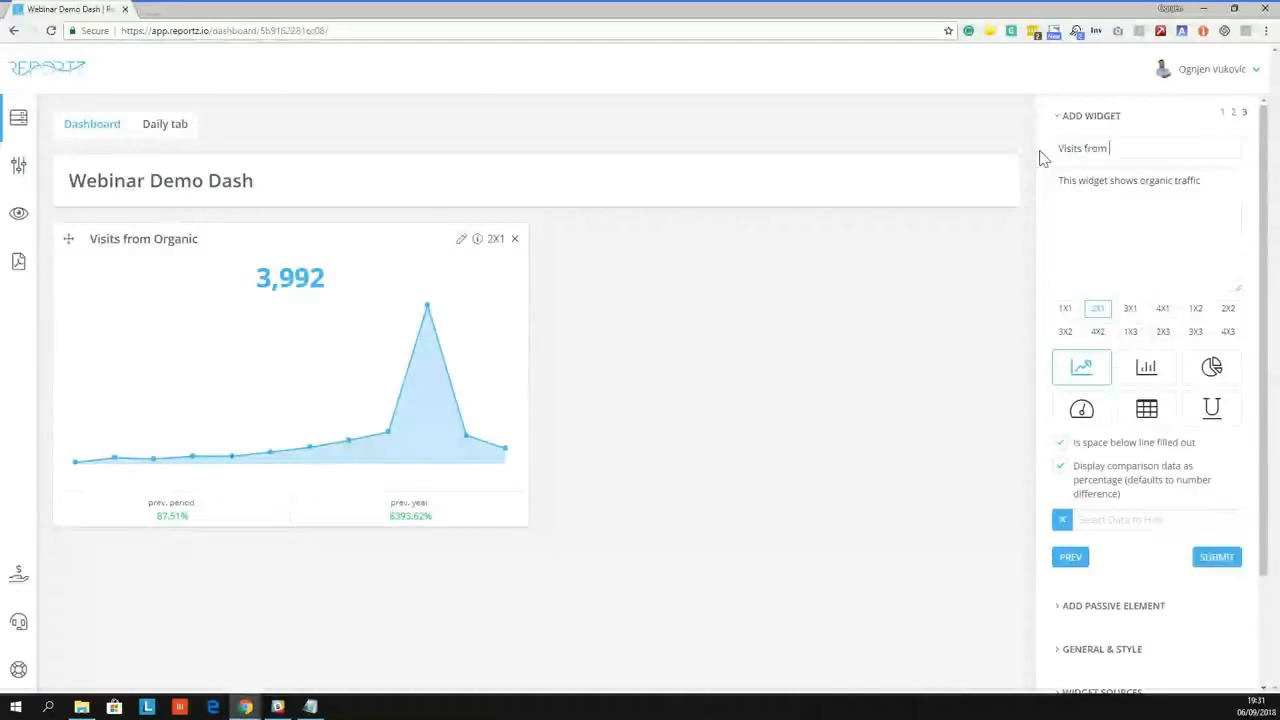
key(BackSpace)
text(nic / daily)
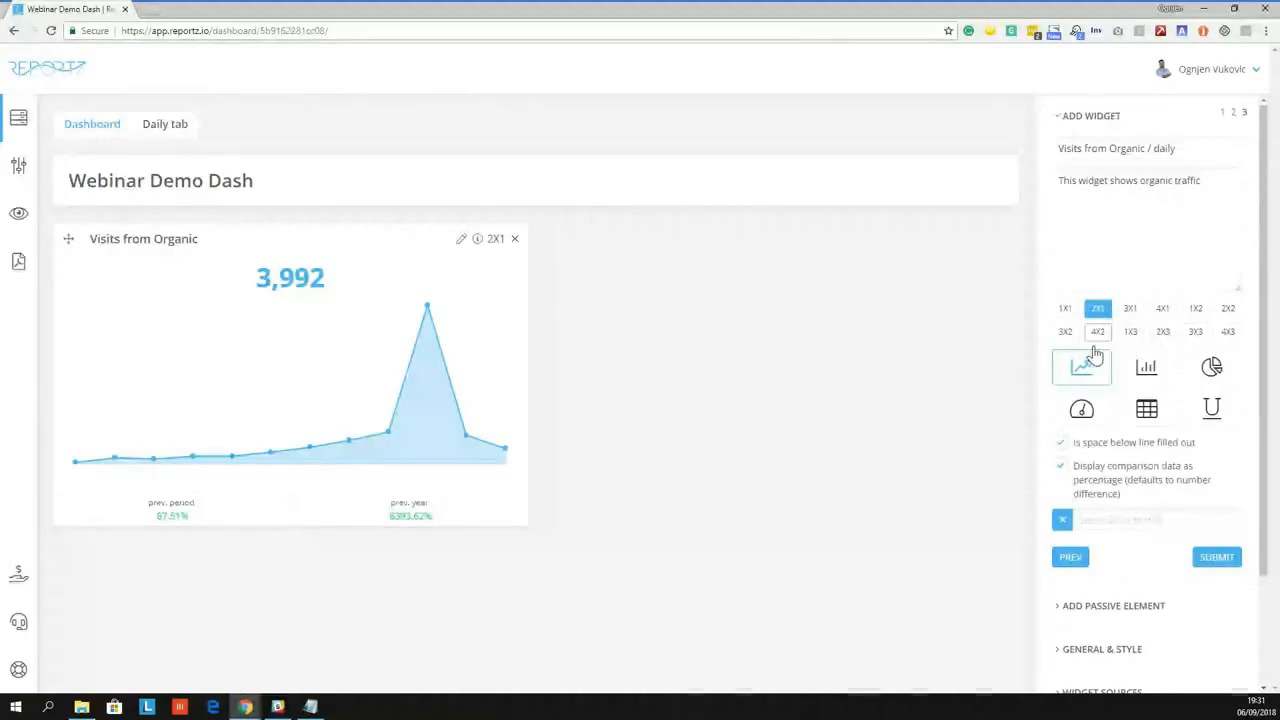
click(1094, 357)
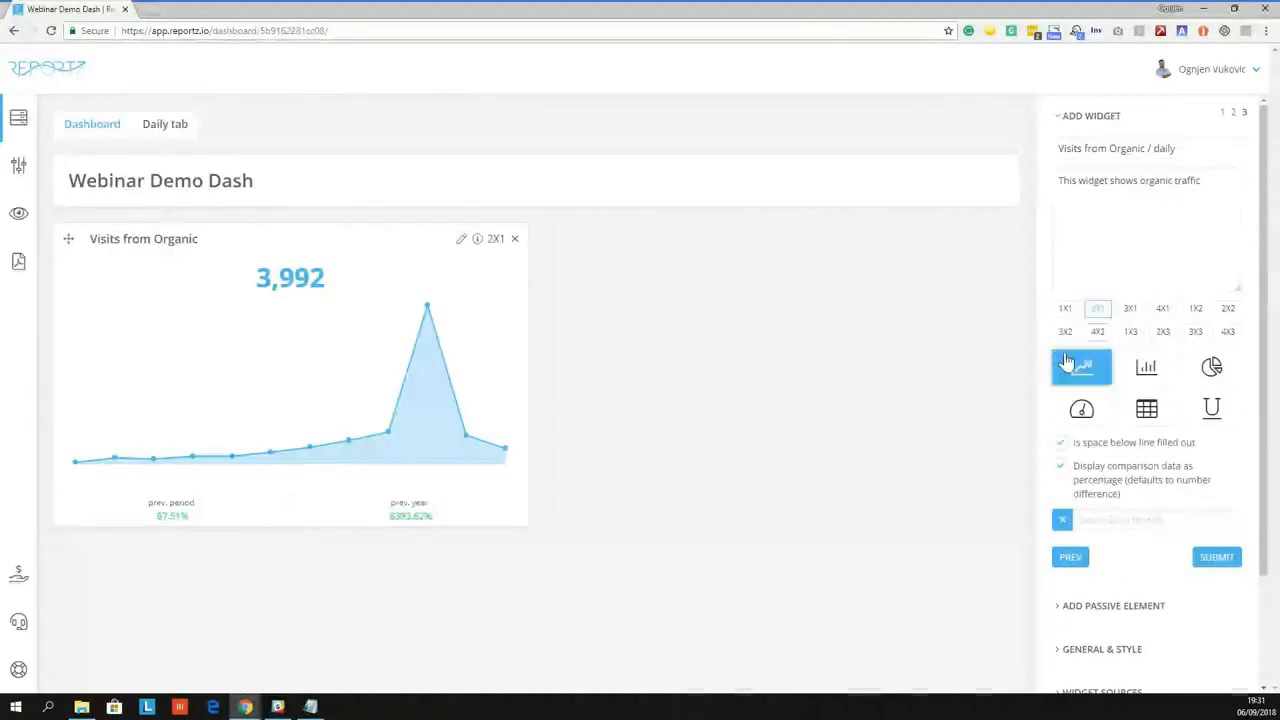
click(1223, 560)
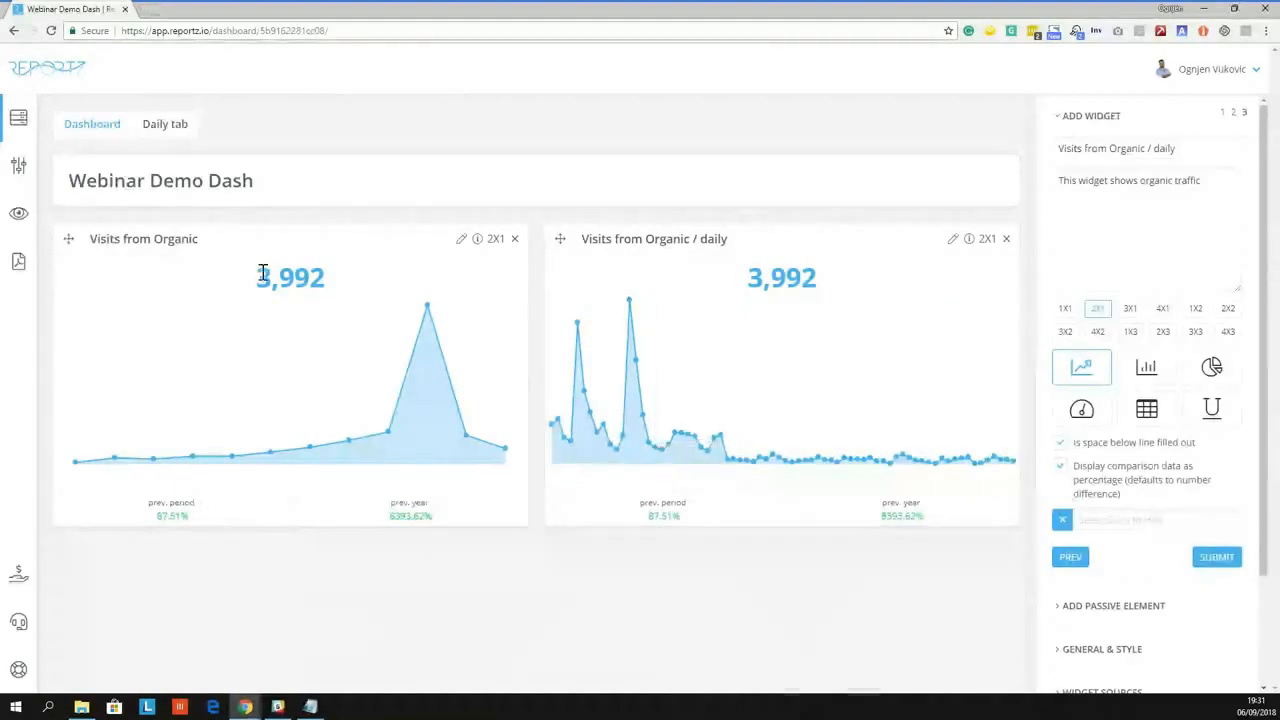
Compare the total figures of the Visits from Organic and Visits from Organic / daily widgets, and examine the daily chart
drag(262, 275, 380, 270)
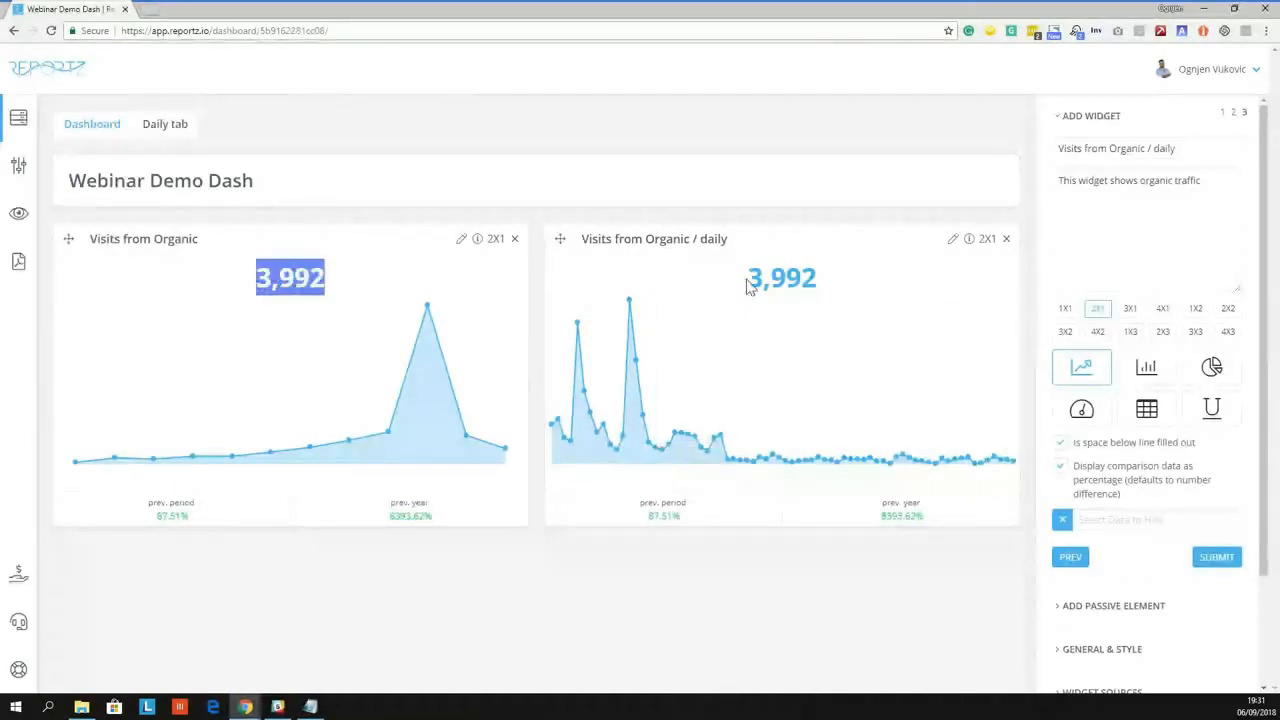
drag(746, 287, 820, 278)
drag(255, 279, 326, 278)
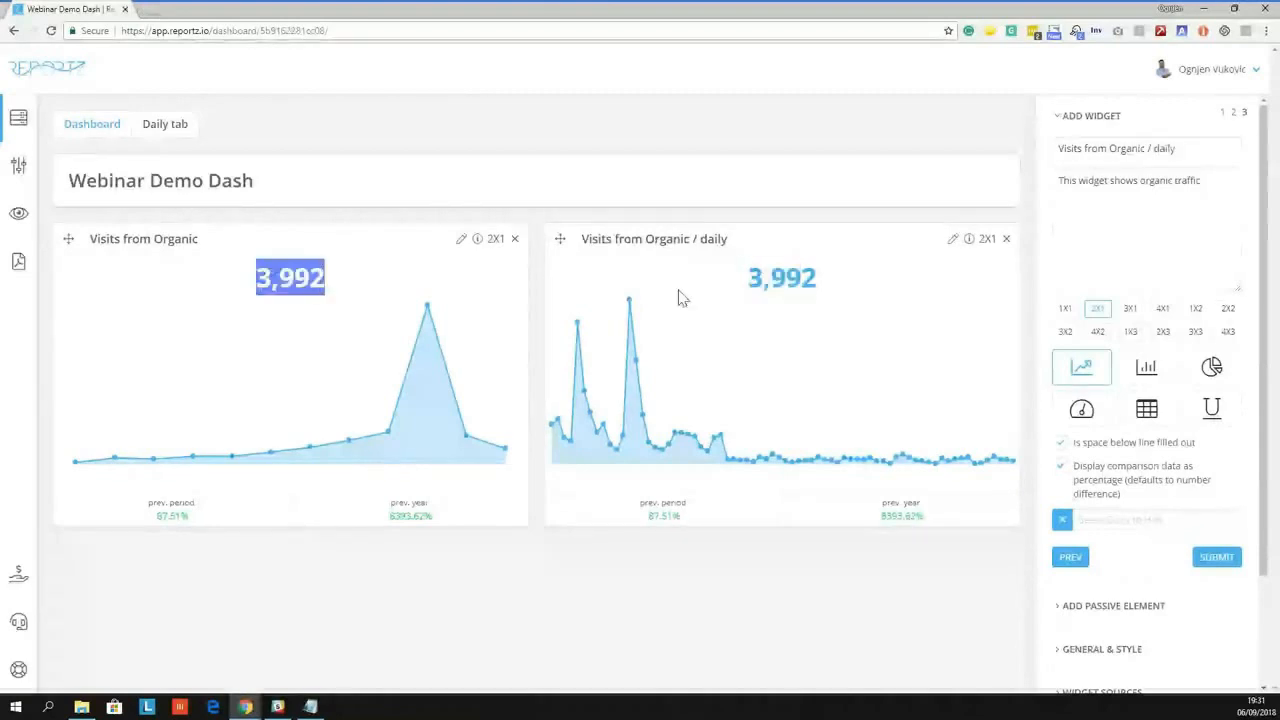
drag(753, 279, 808, 290)
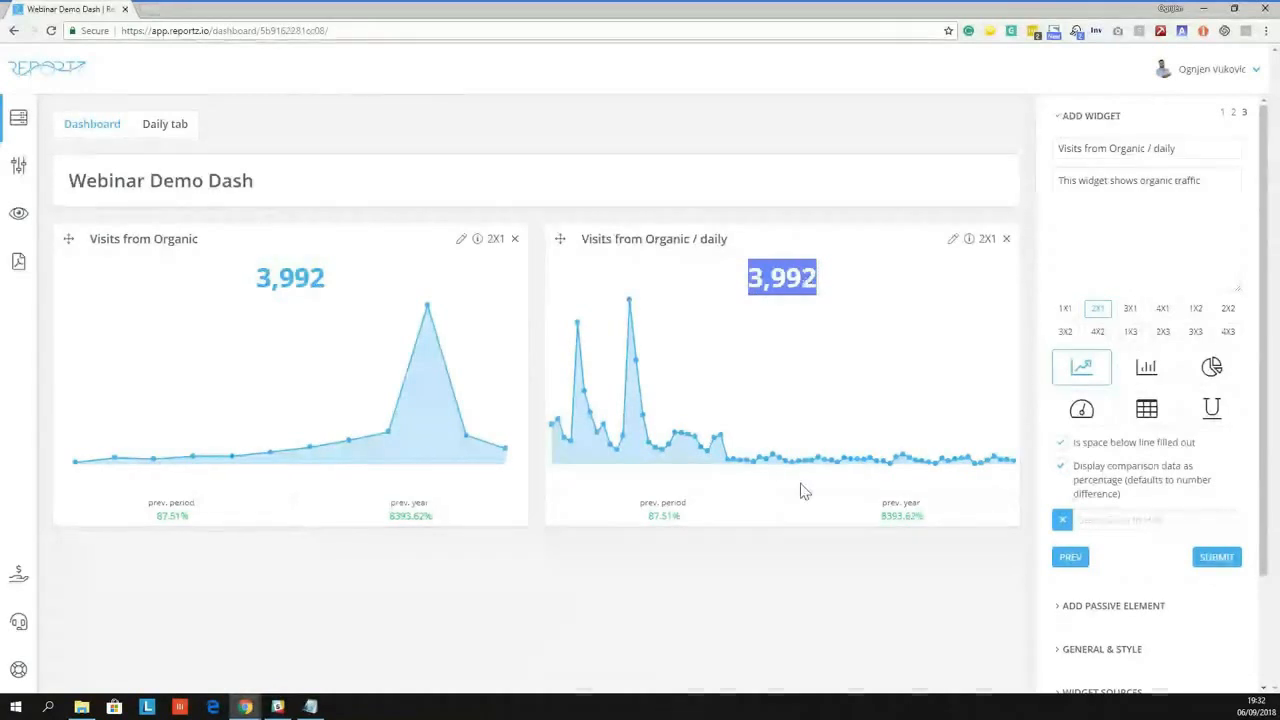
mouse_move(648, 362)
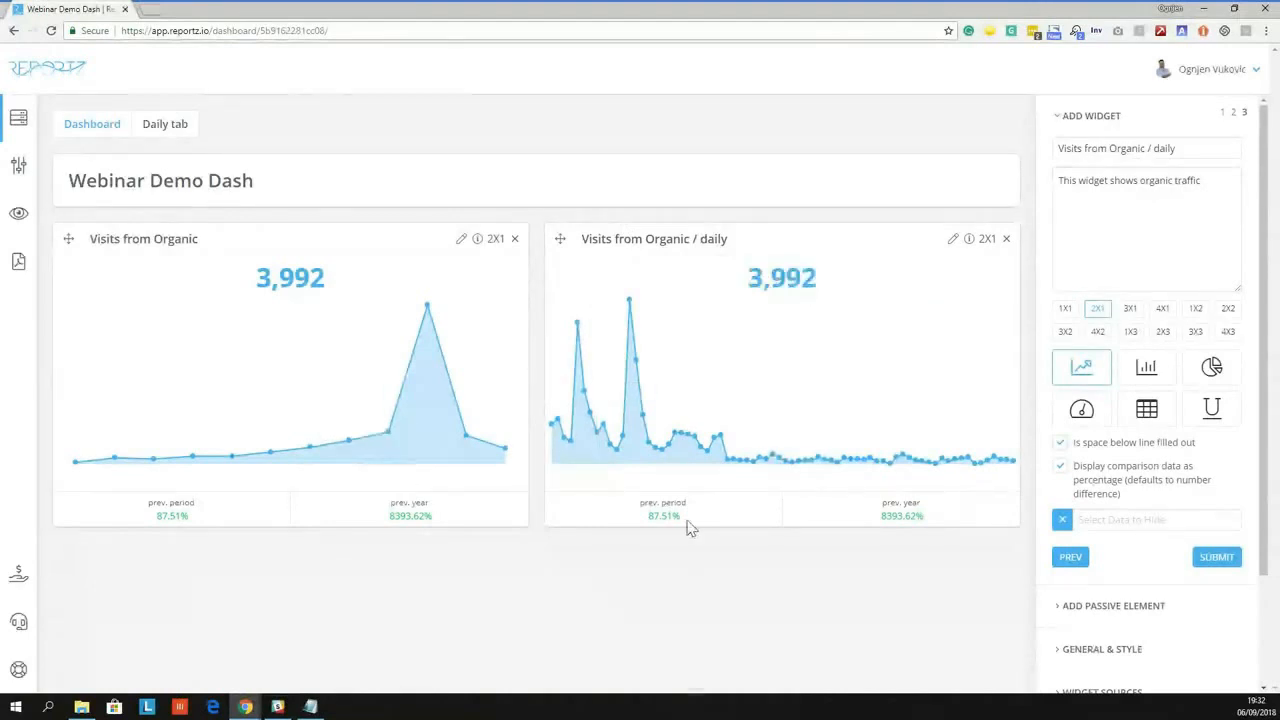
Edit the Visits from Organic widget and change its Google Analytics widget type to Custom
click(460, 241)
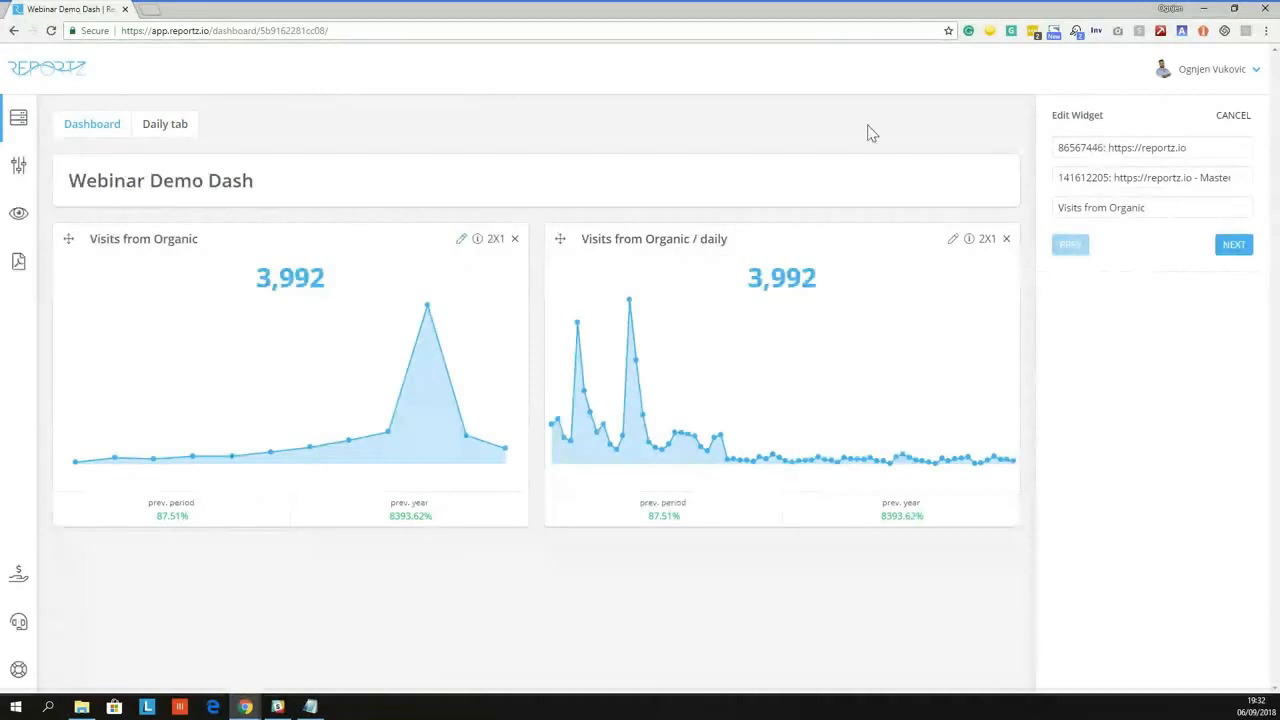
click(1148, 211)
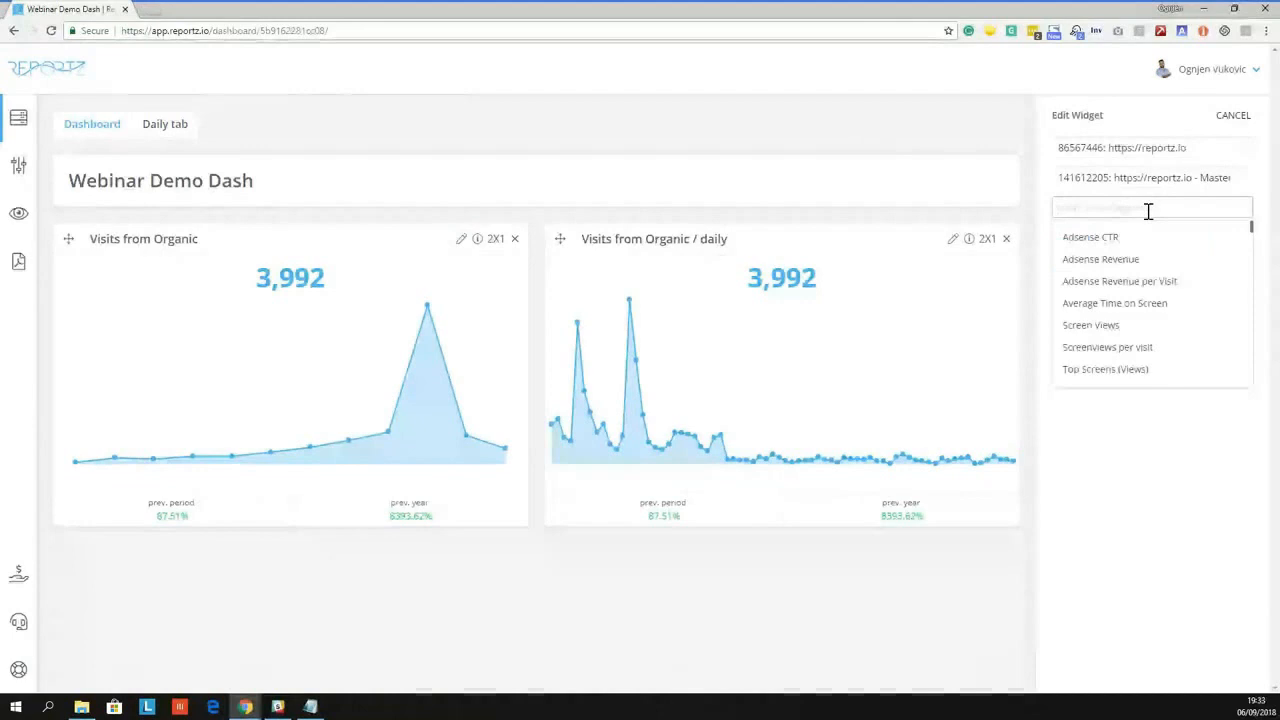
text(cus)
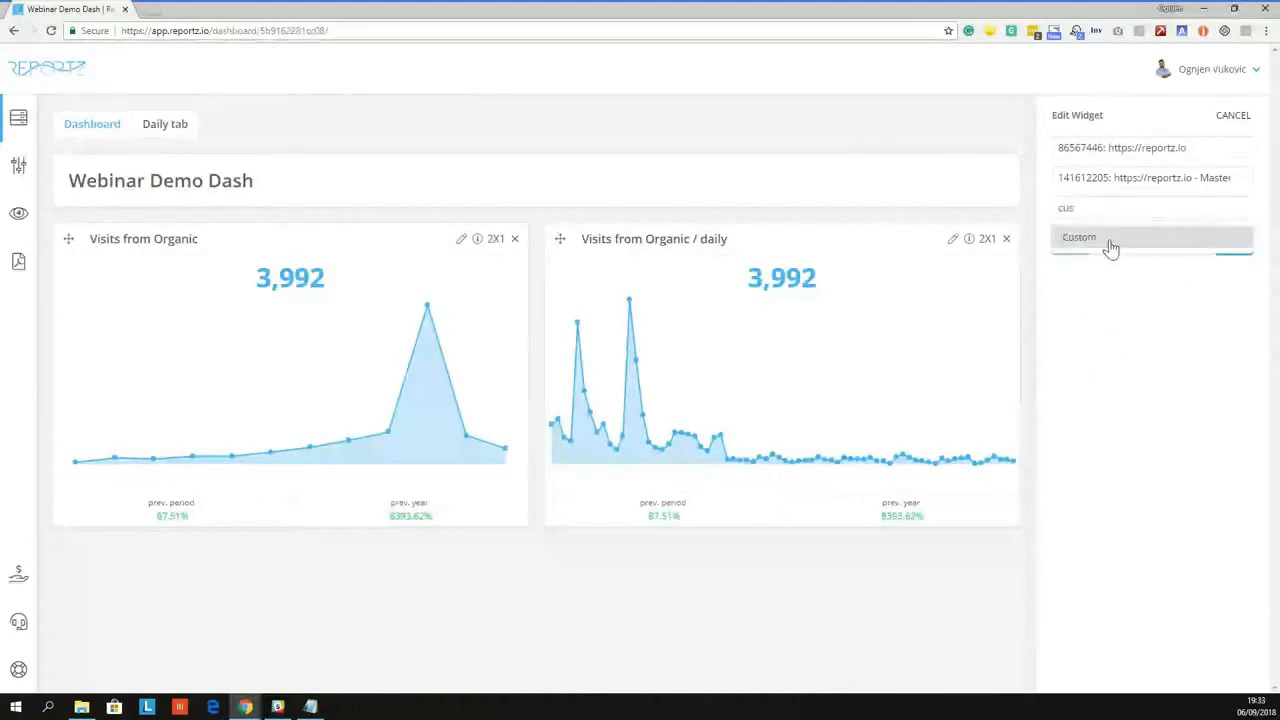
click(1110, 248)
Set the edited widget's segment to All Users and its dimension to Day of the month - ga:day
click(1153, 268)
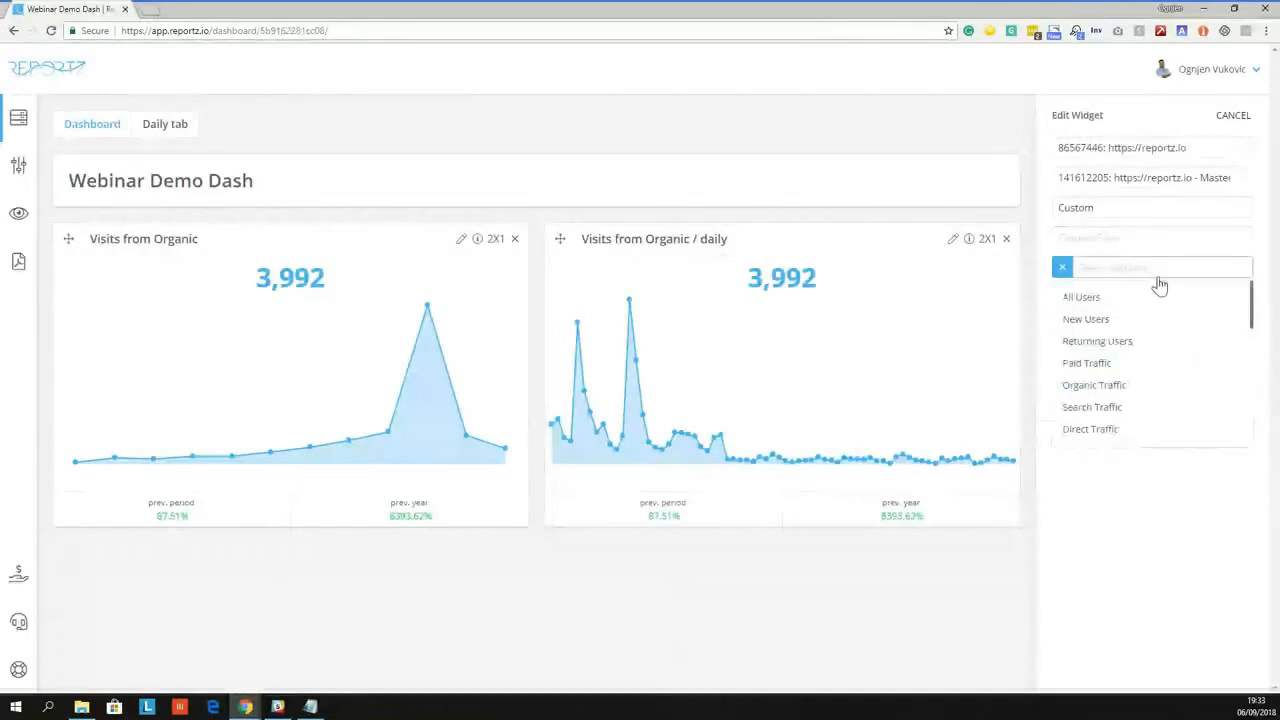
click(1156, 295)
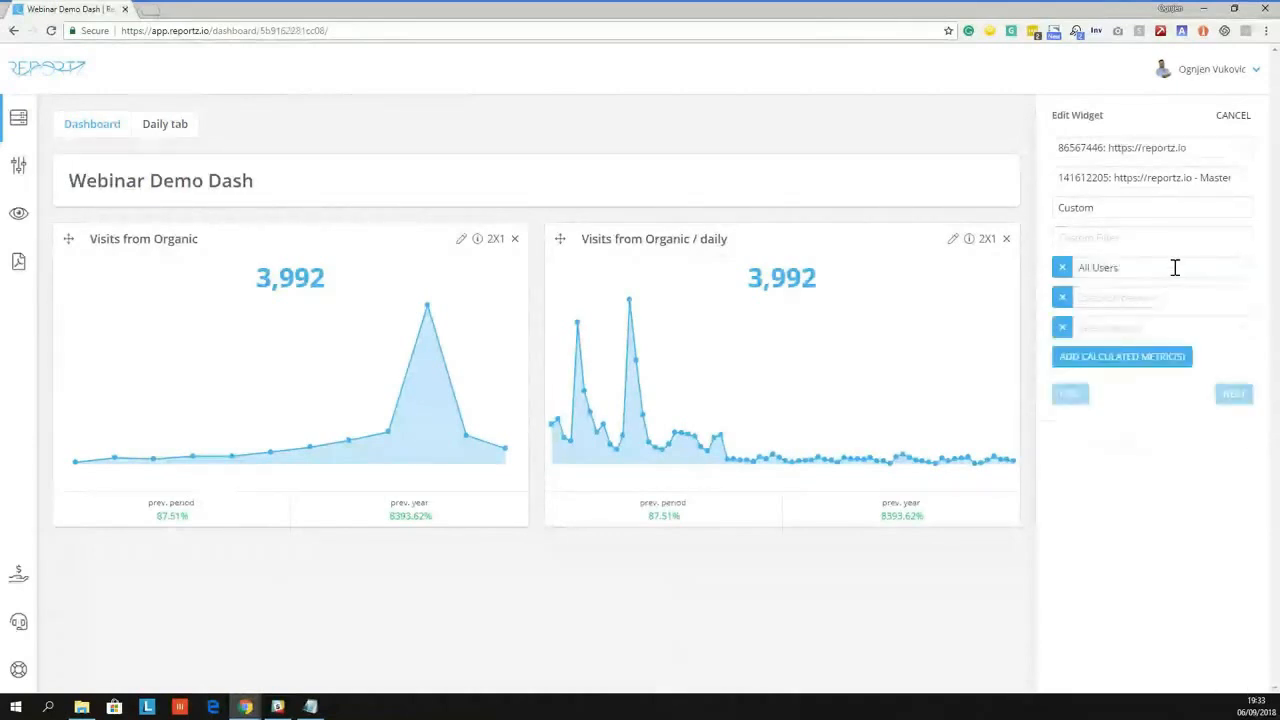
click(1157, 297)
text(day)
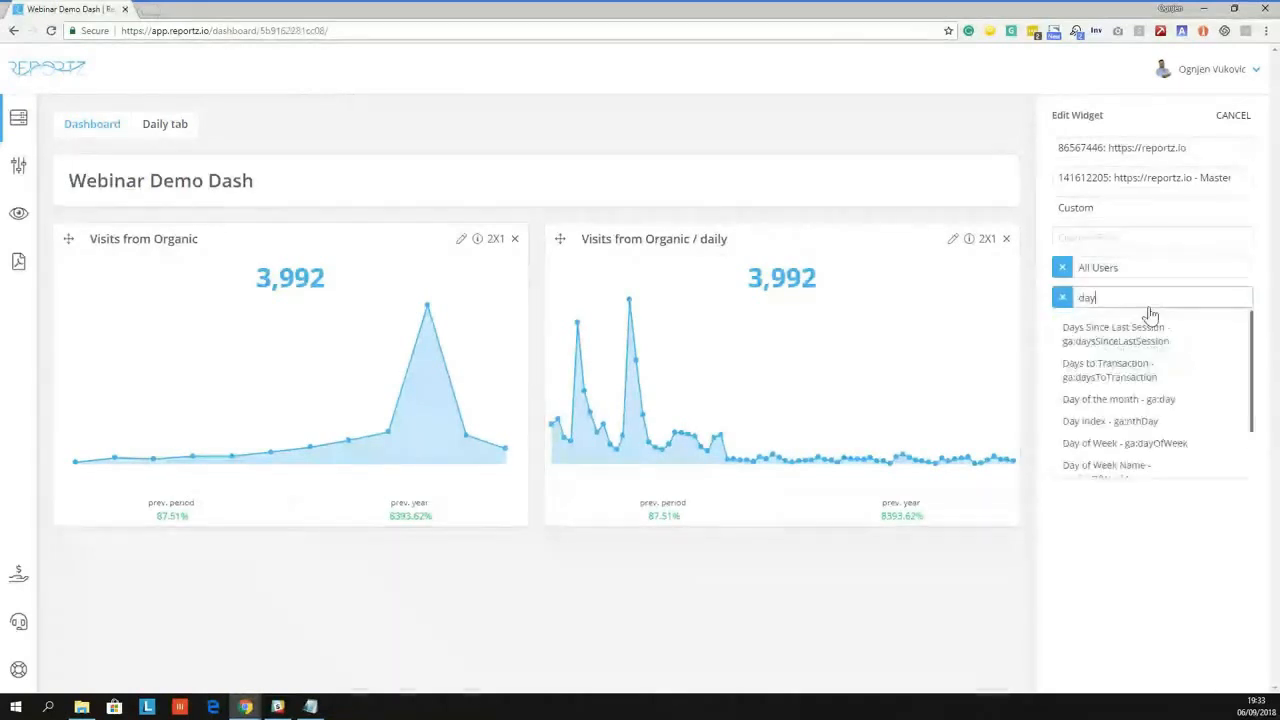
click(1131, 399)
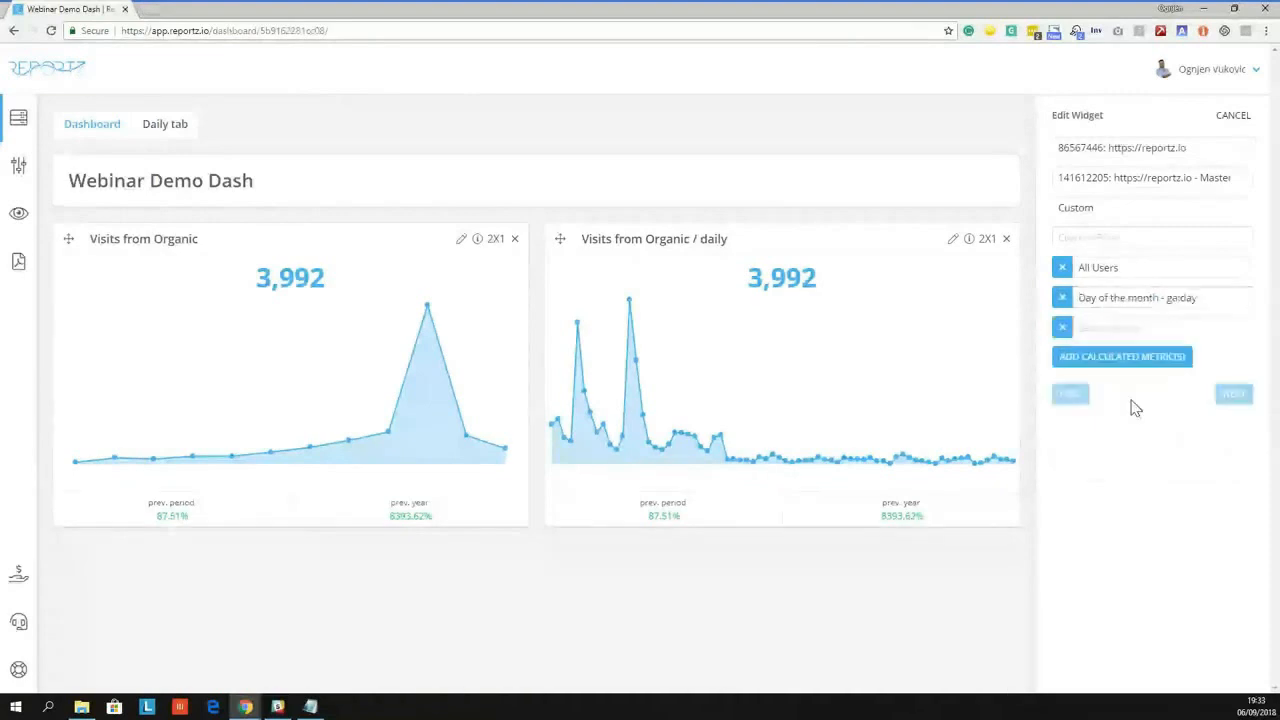
Add Sessions - ga:sessions as the edited widget's metric
click(1134, 321)
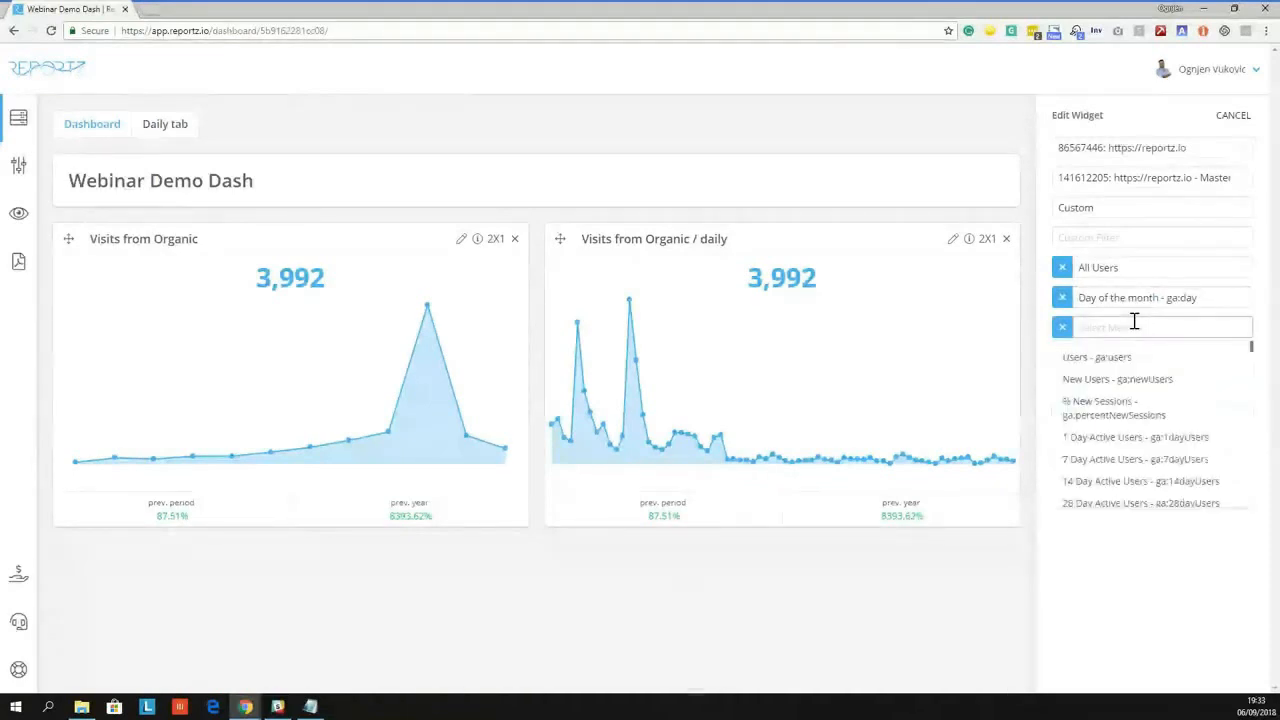
text(se)
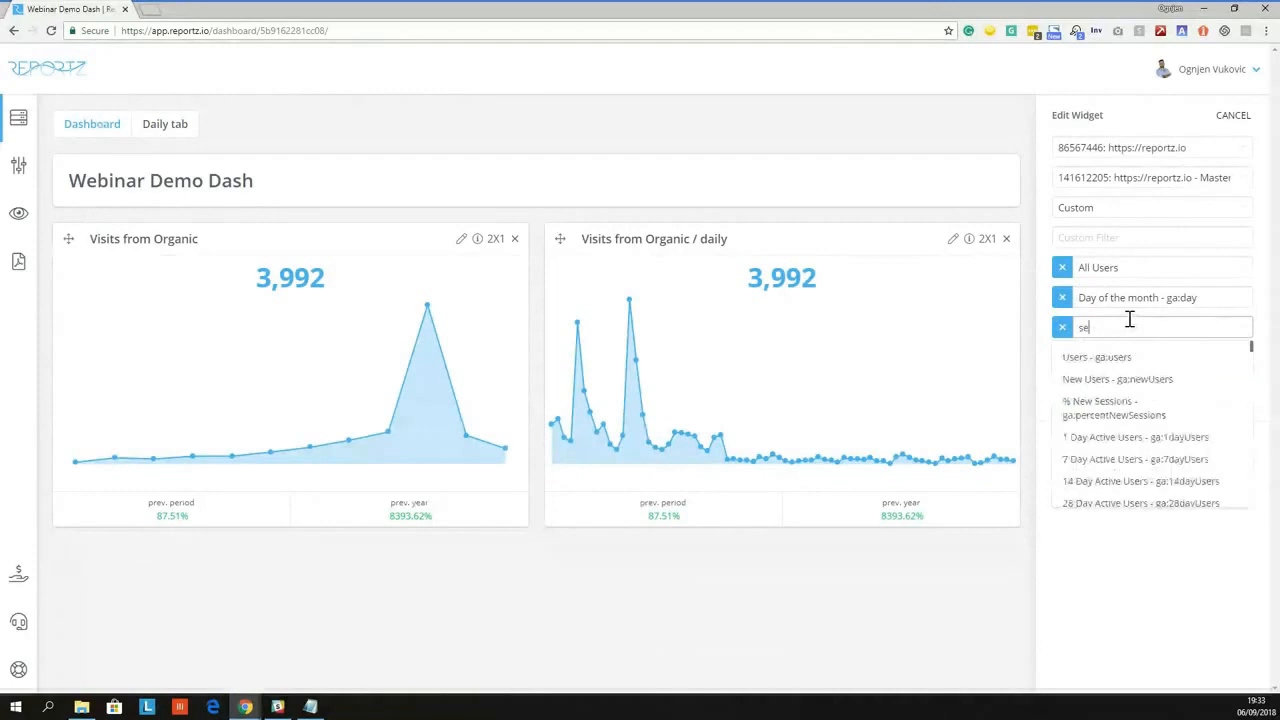
text(ss)
click(1153, 396)
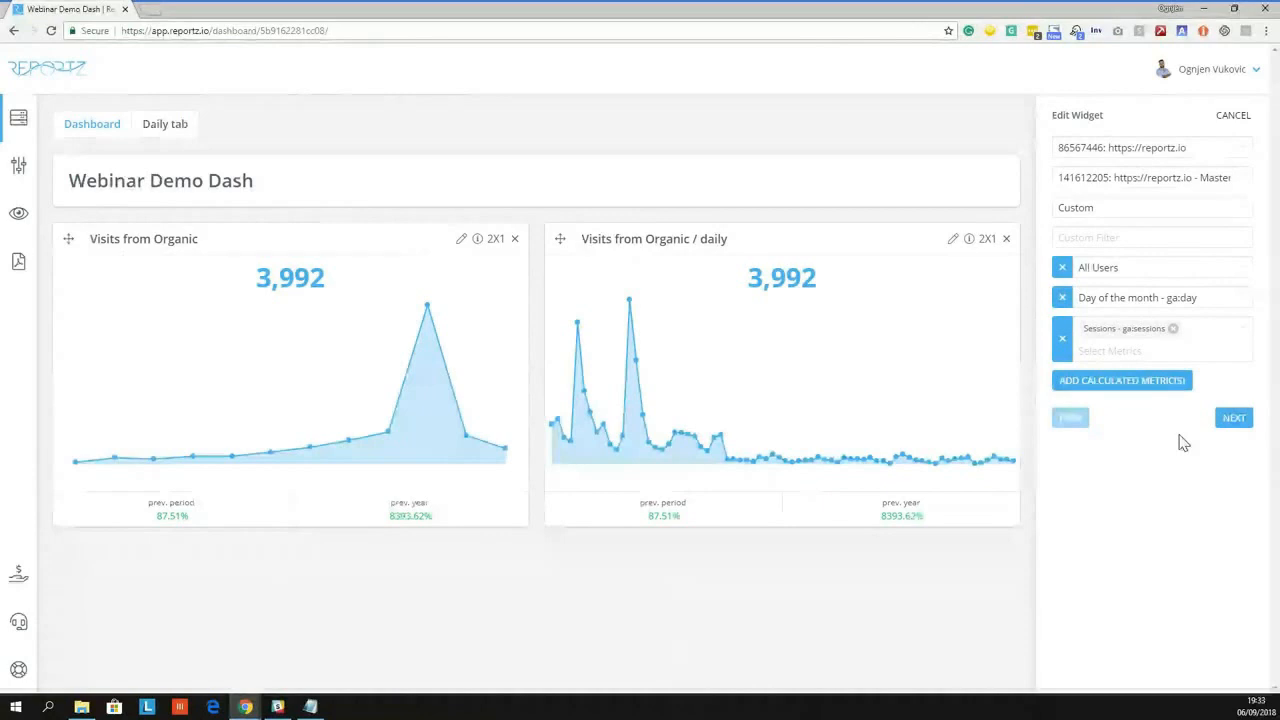
Continue to the edited widget's display settings and retitle it "Total Visits"
click(1233, 420)
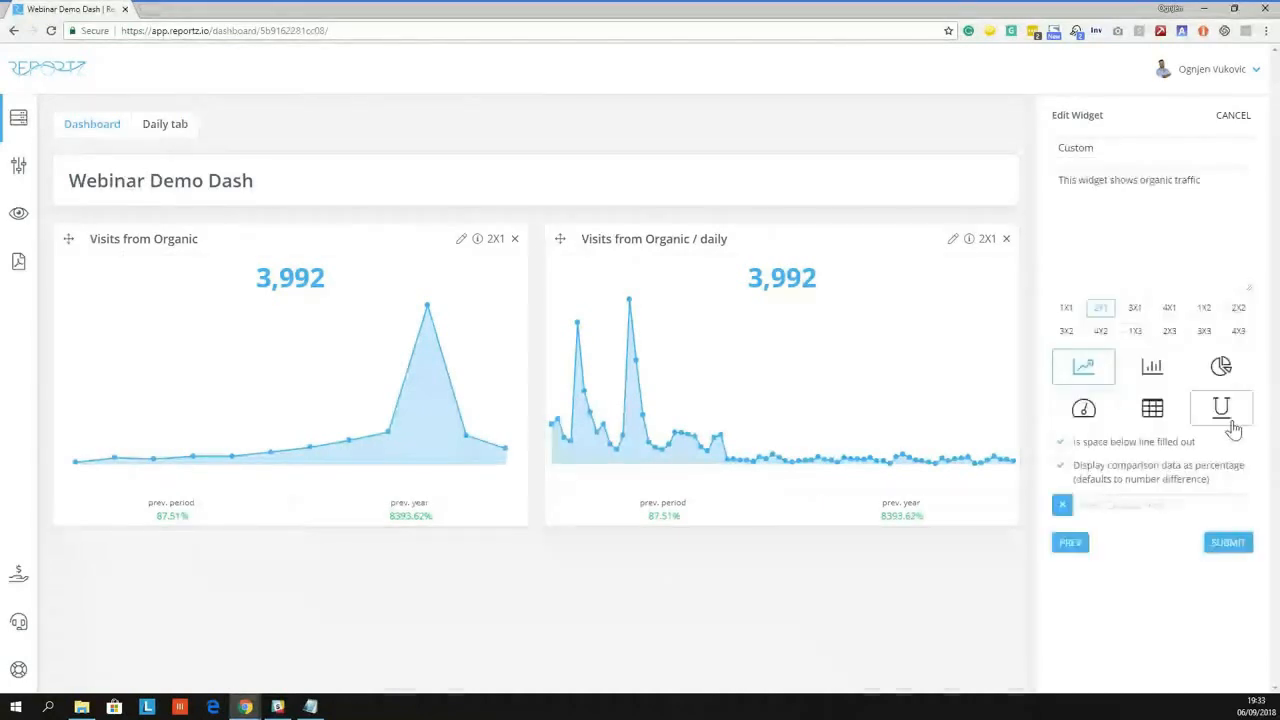
drag(1105, 148, 955, 150)
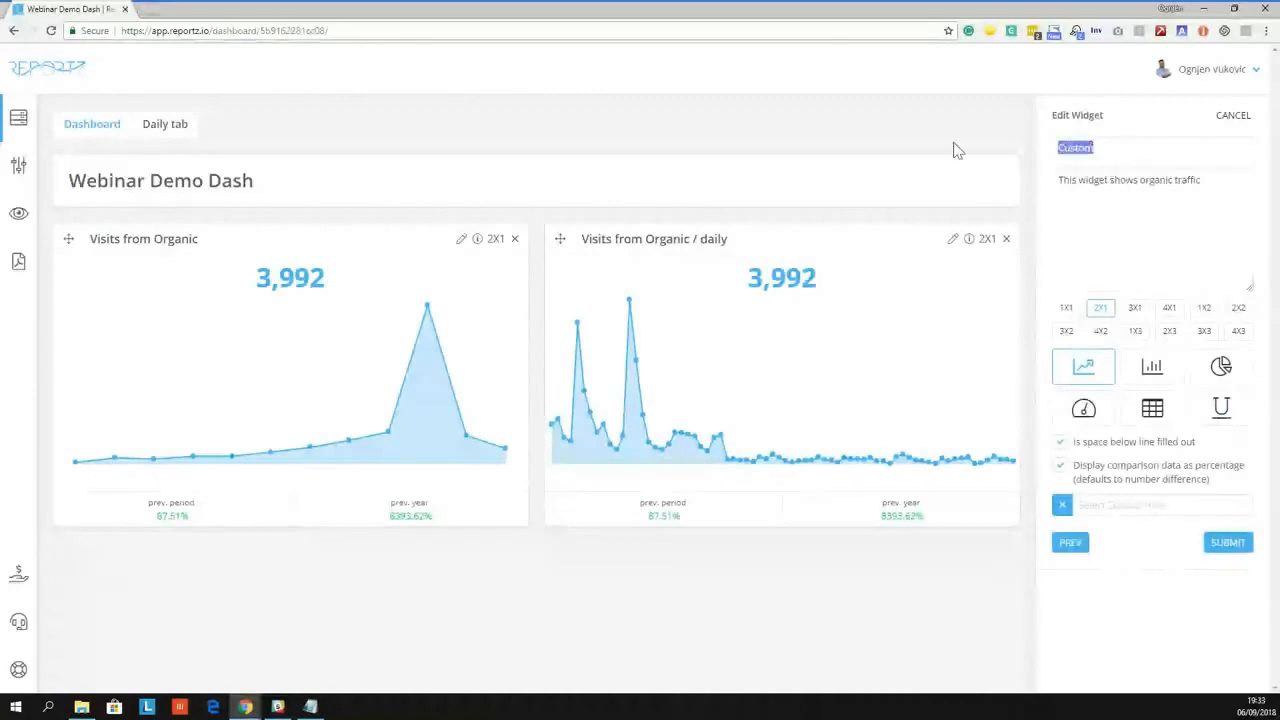
text(Vi)
key(BackSpace)
key(BackSpace)
text(Total V)
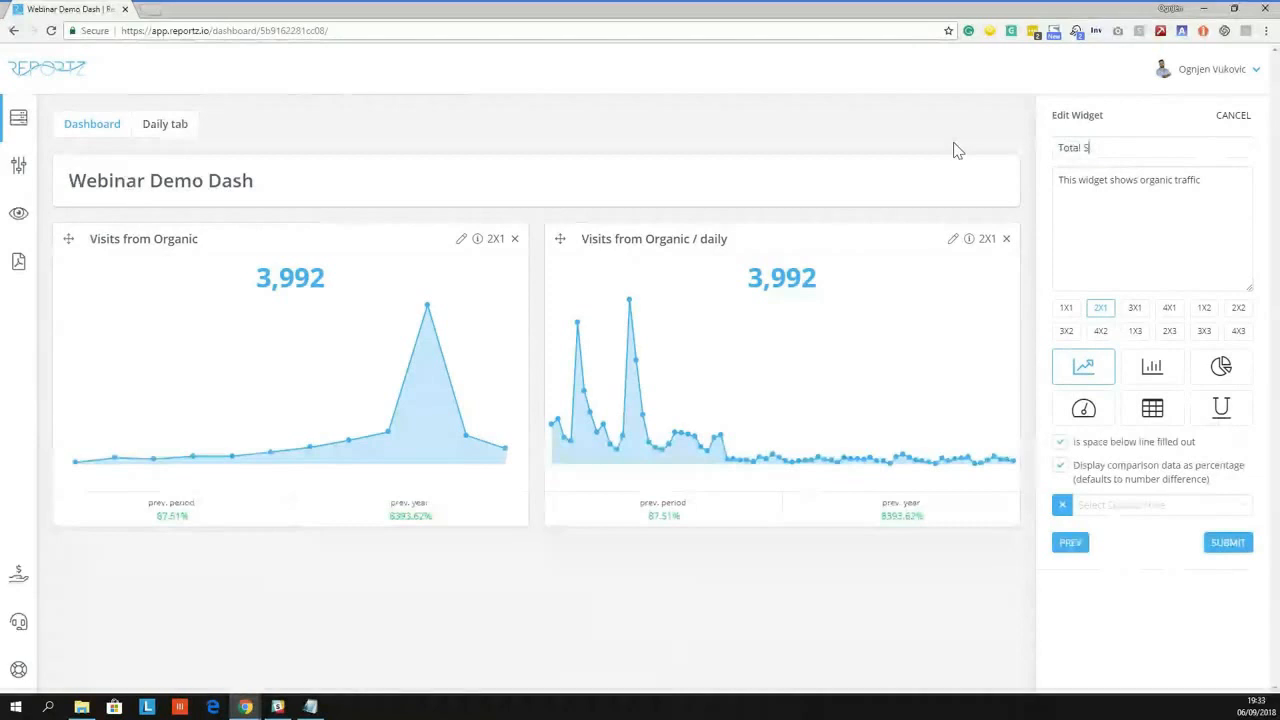
text(isits)
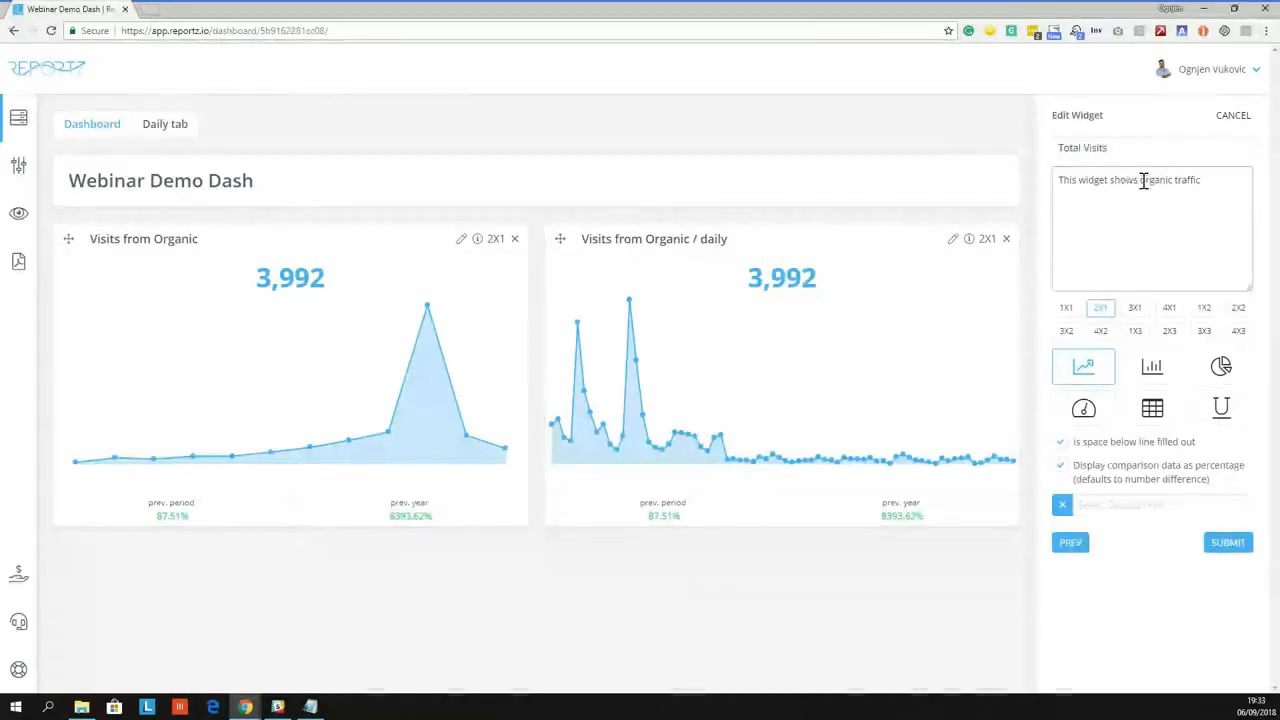
Change the widget description to "This widget shows total traffic" and submit the edited widget
drag(1142, 180, 1172, 180)
key(BackSpace)
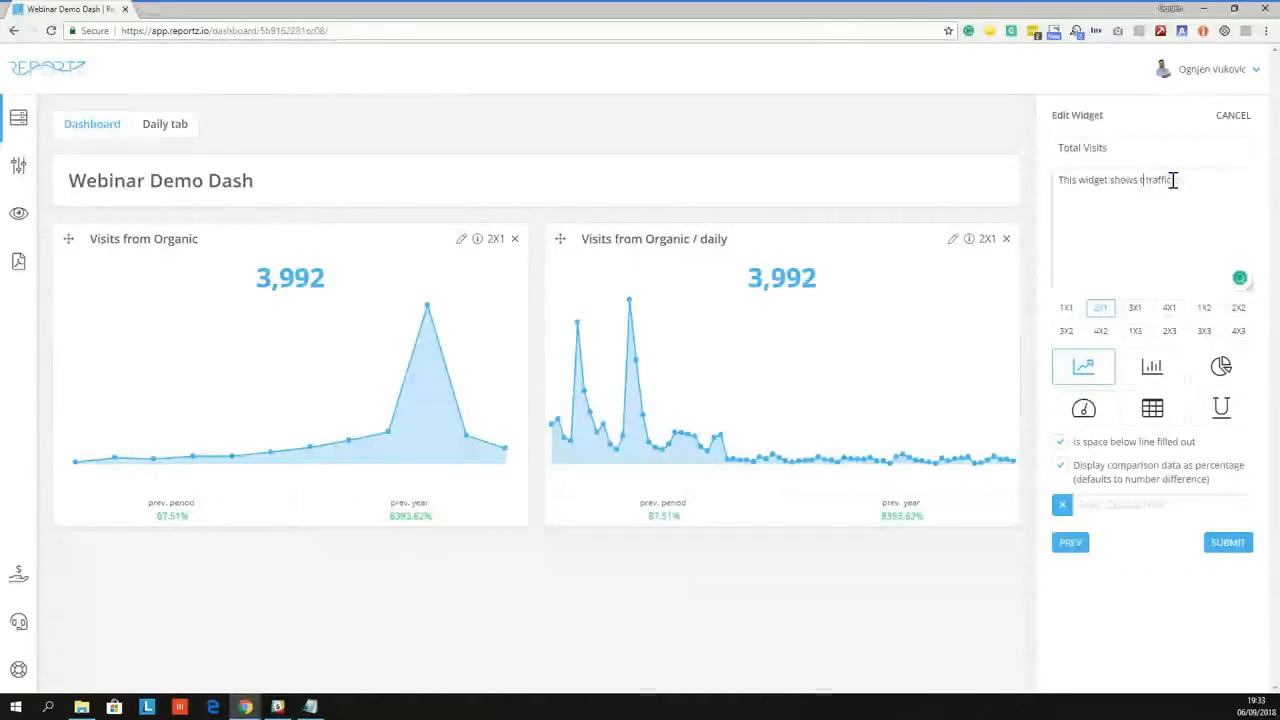
text(total)
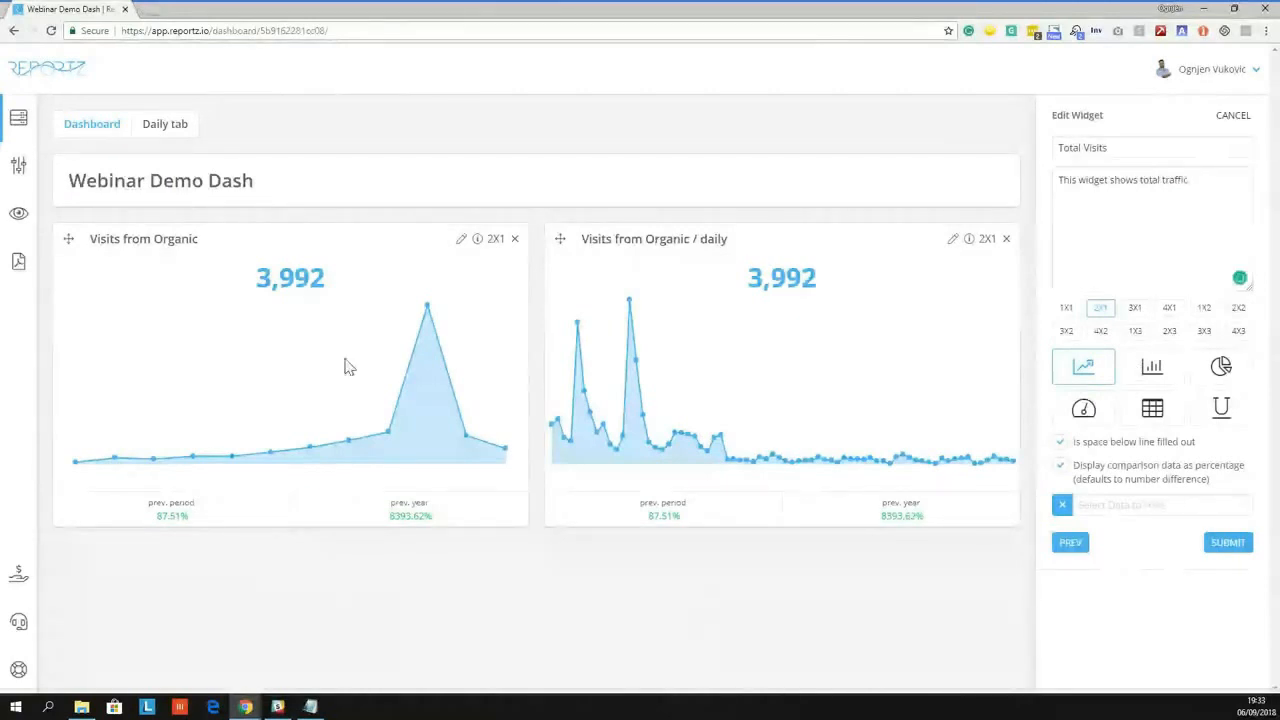
click(1230, 540)
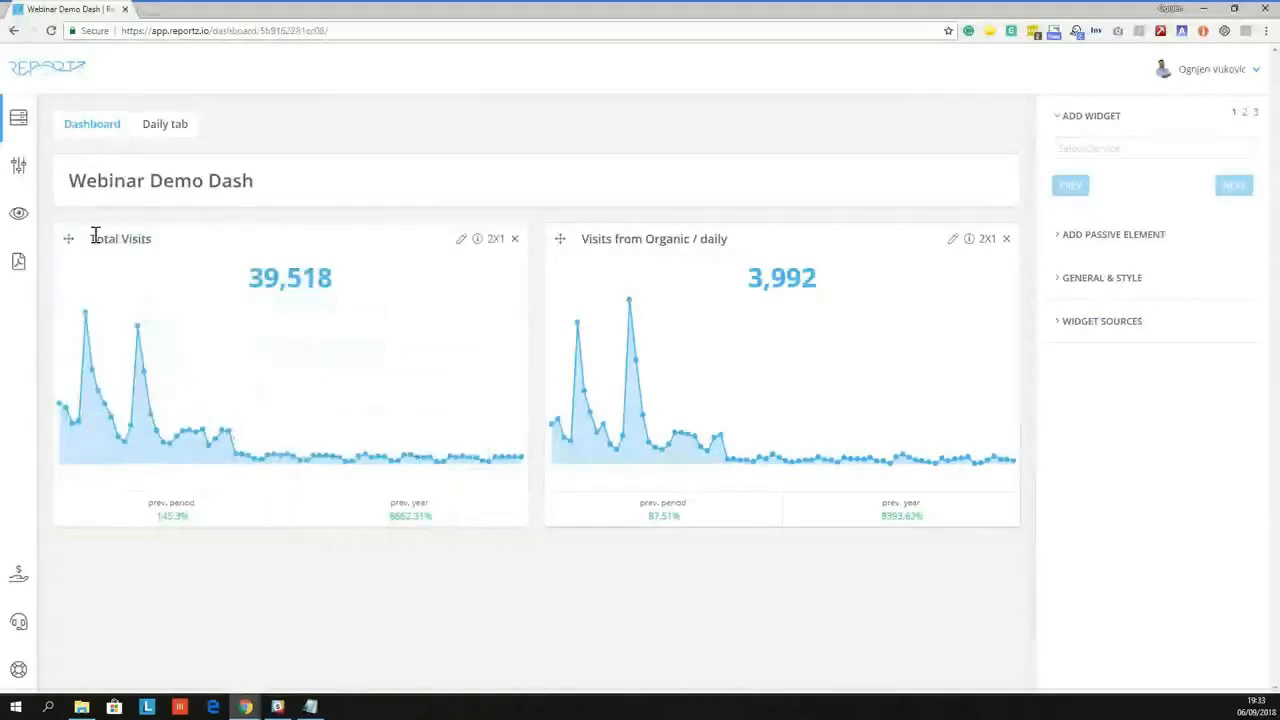
Compare the Total Visits and Visits from Organic / daily widgets by their titles and daily line charts
drag(95, 236, 164, 248)
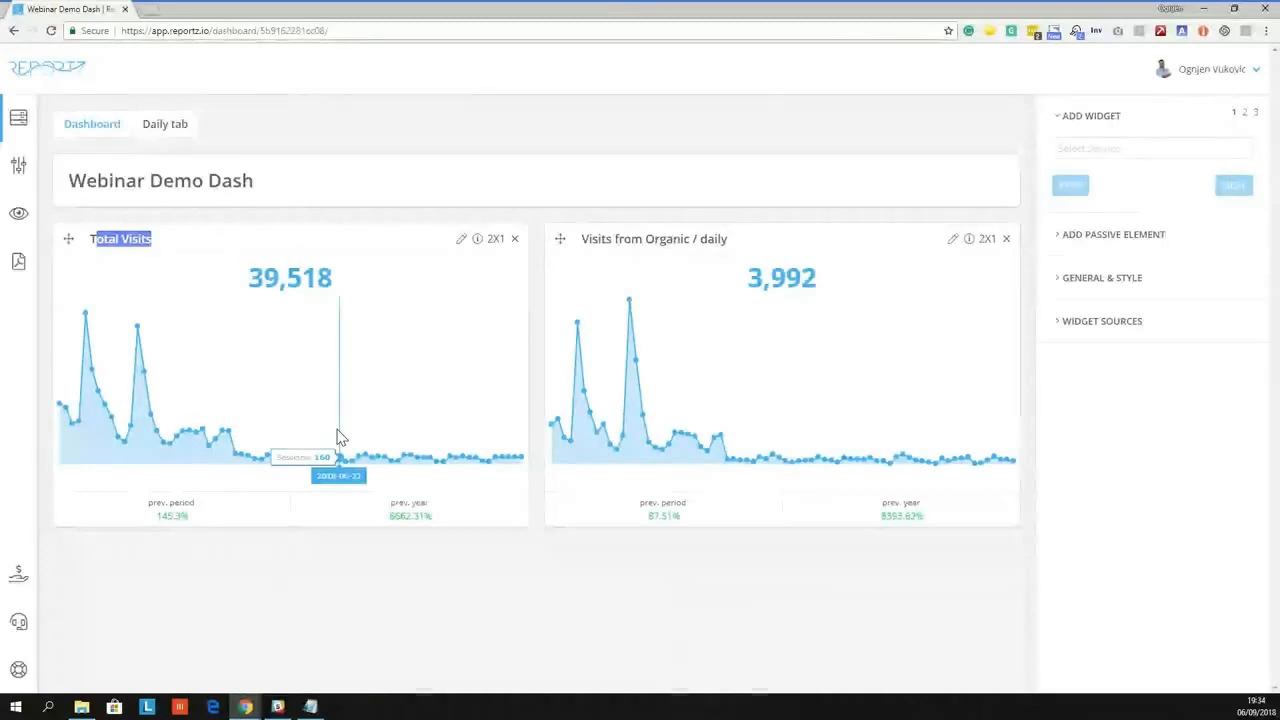
click(504, 593)
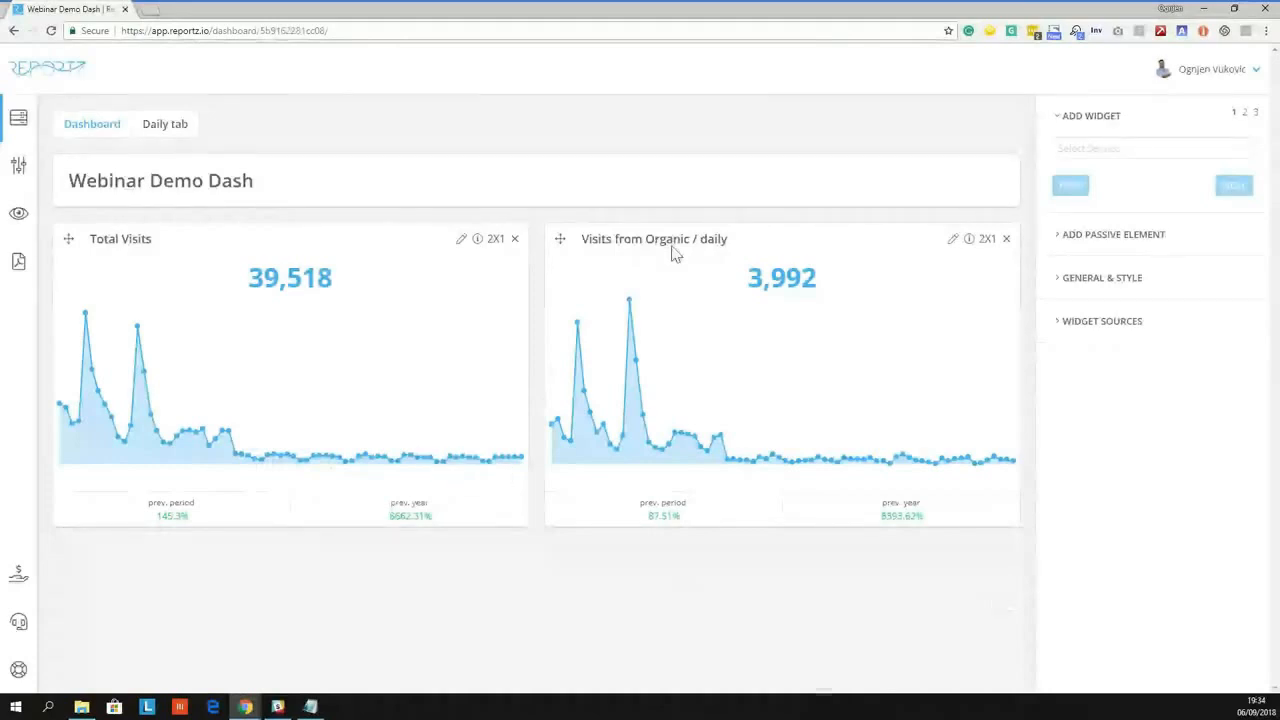
drag(606, 240, 729, 240)
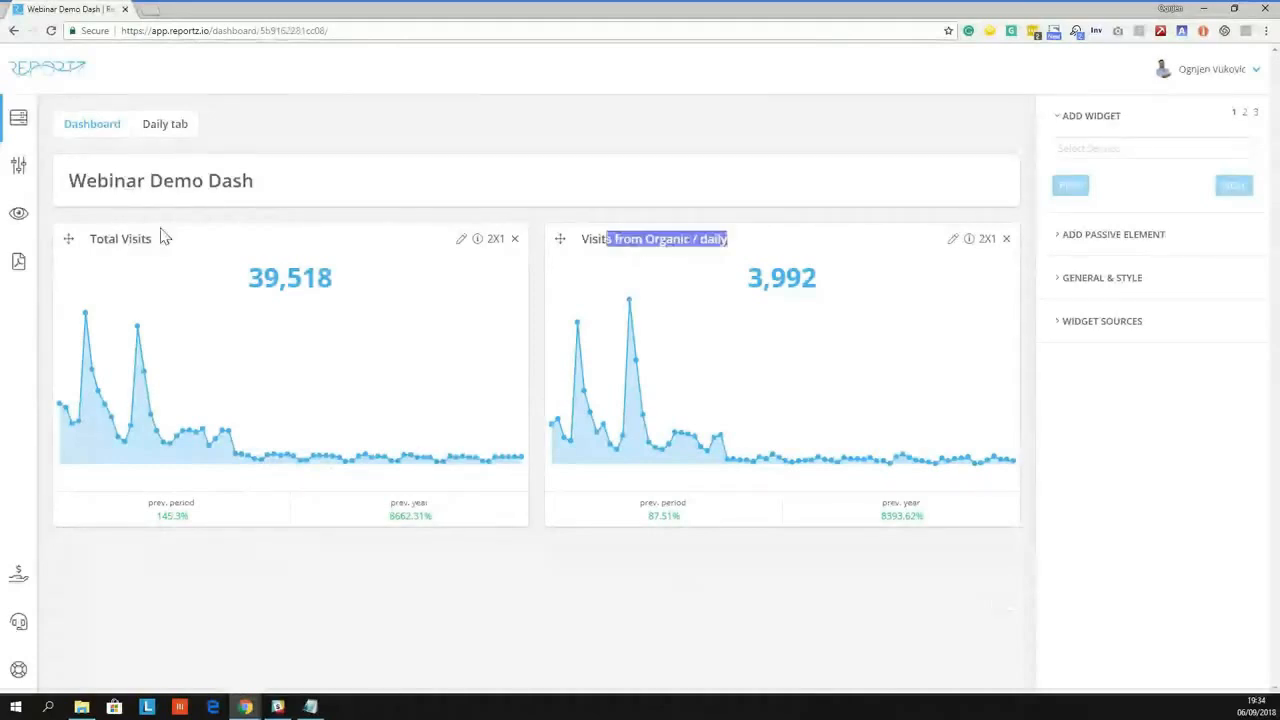
drag(104, 240, 143, 253)
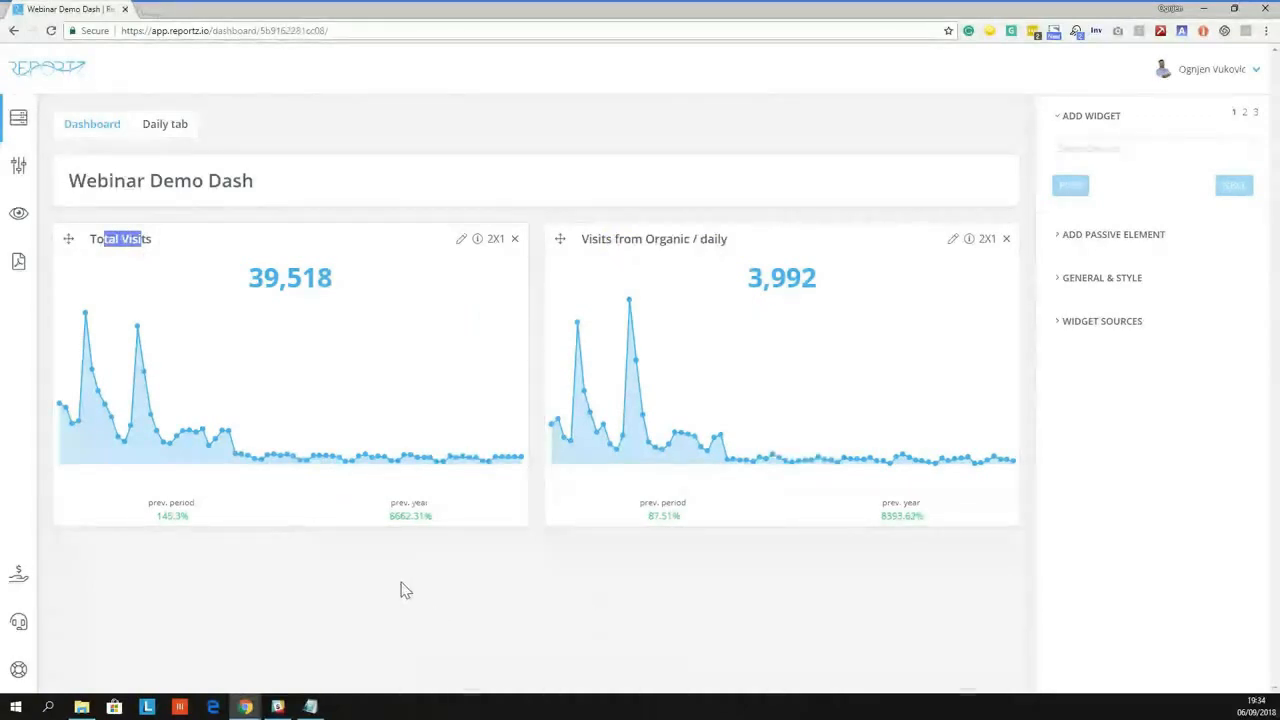
Merge the Visits from Organic / daily widget into the Total Visits widget
click(460, 240)
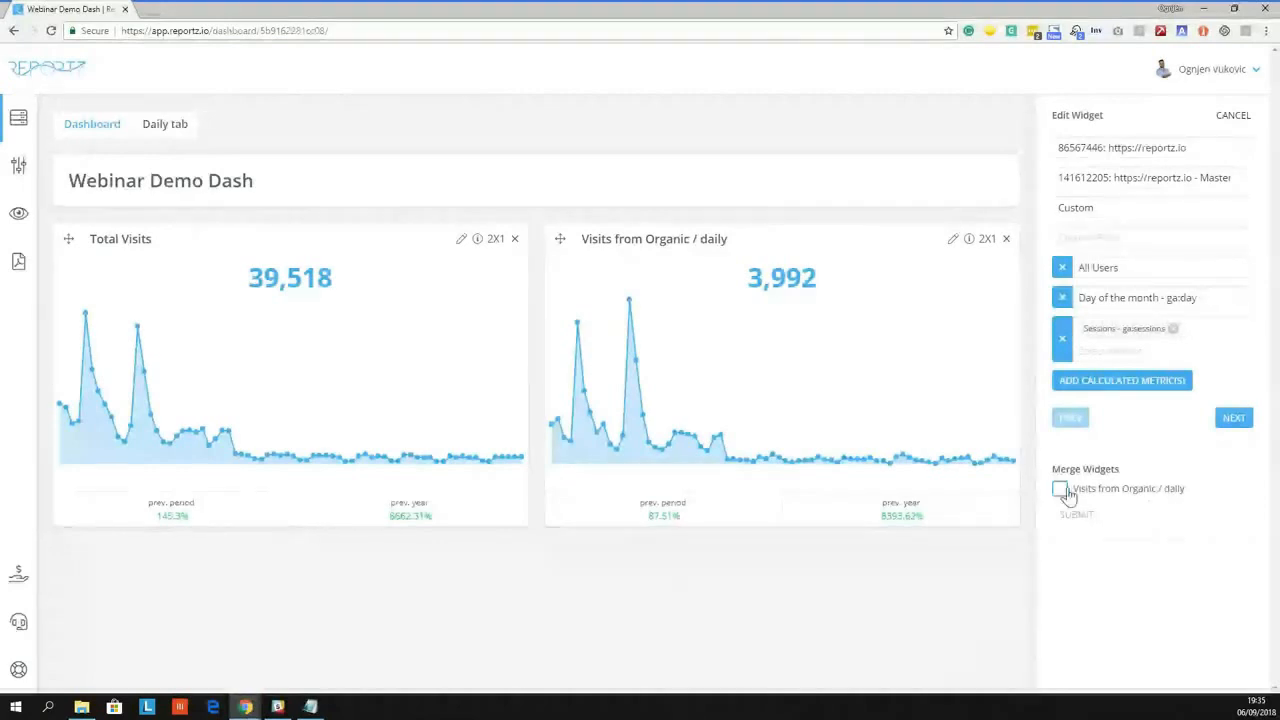
click(1061, 488)
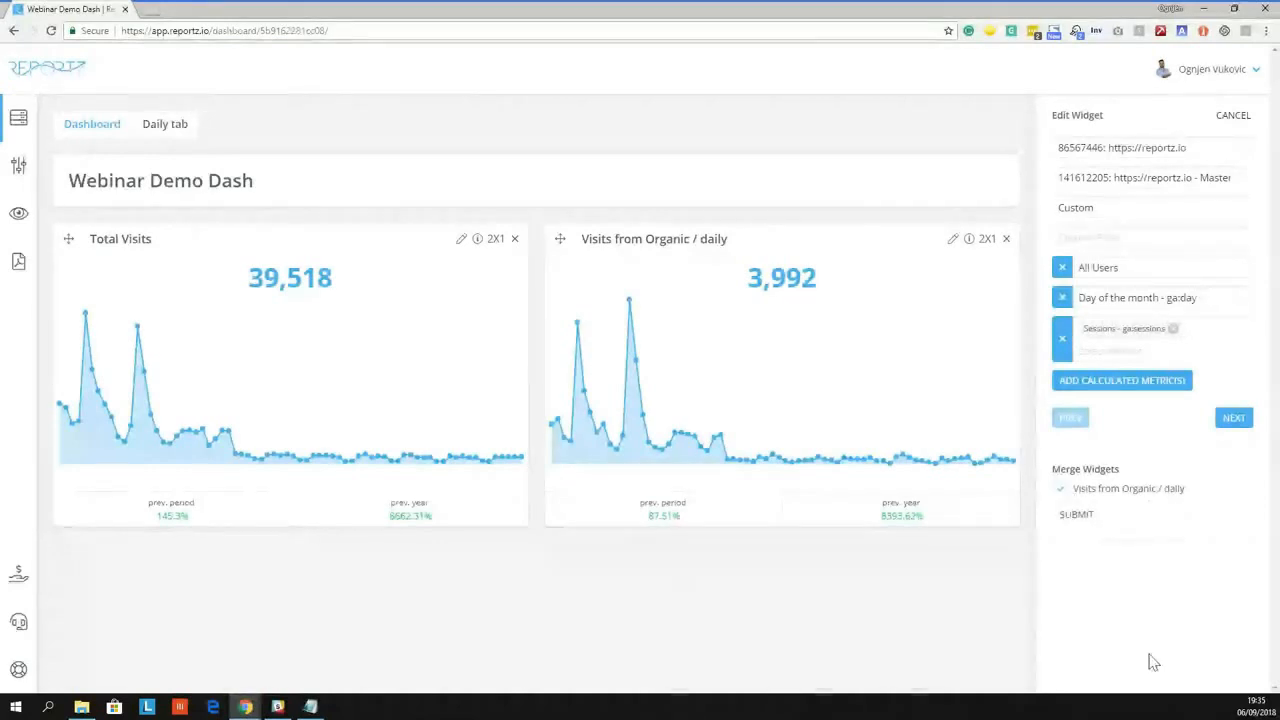
click(1077, 514)
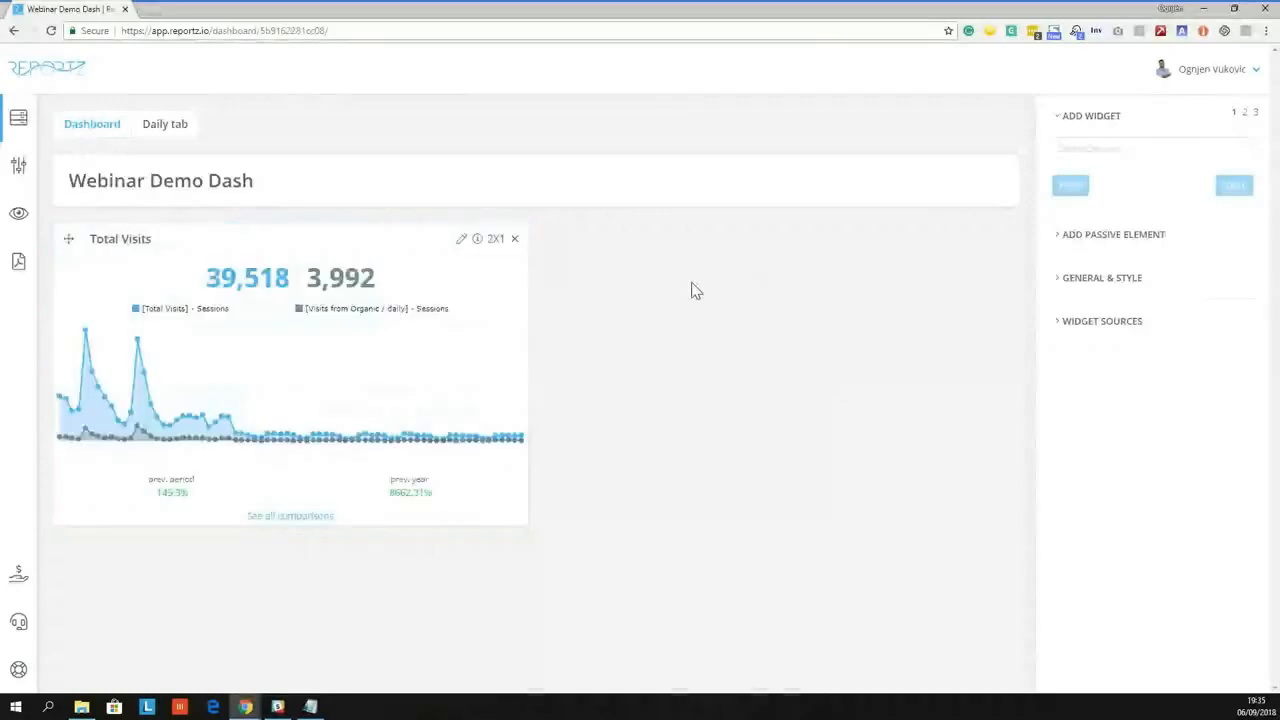
Resize the Total Visits widget to 4X1 and change its visualization from line to bar chart, submitting the edit
click(497, 241)
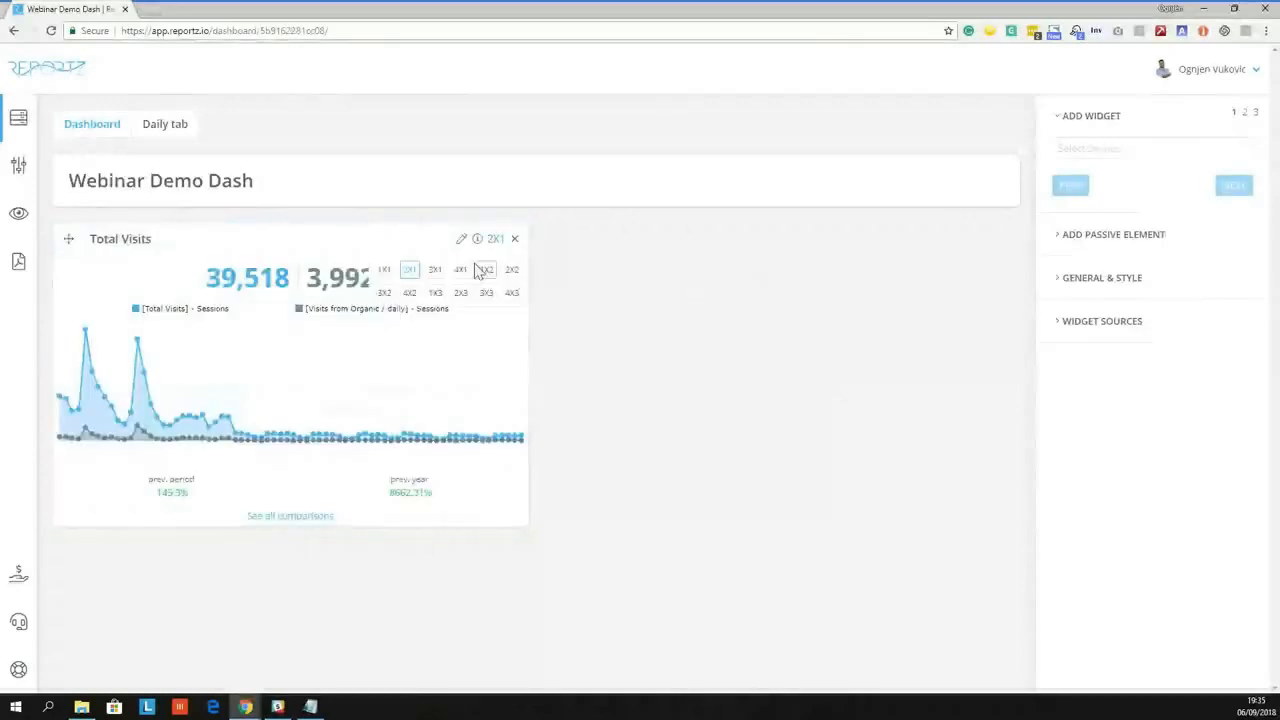
click(483, 271)
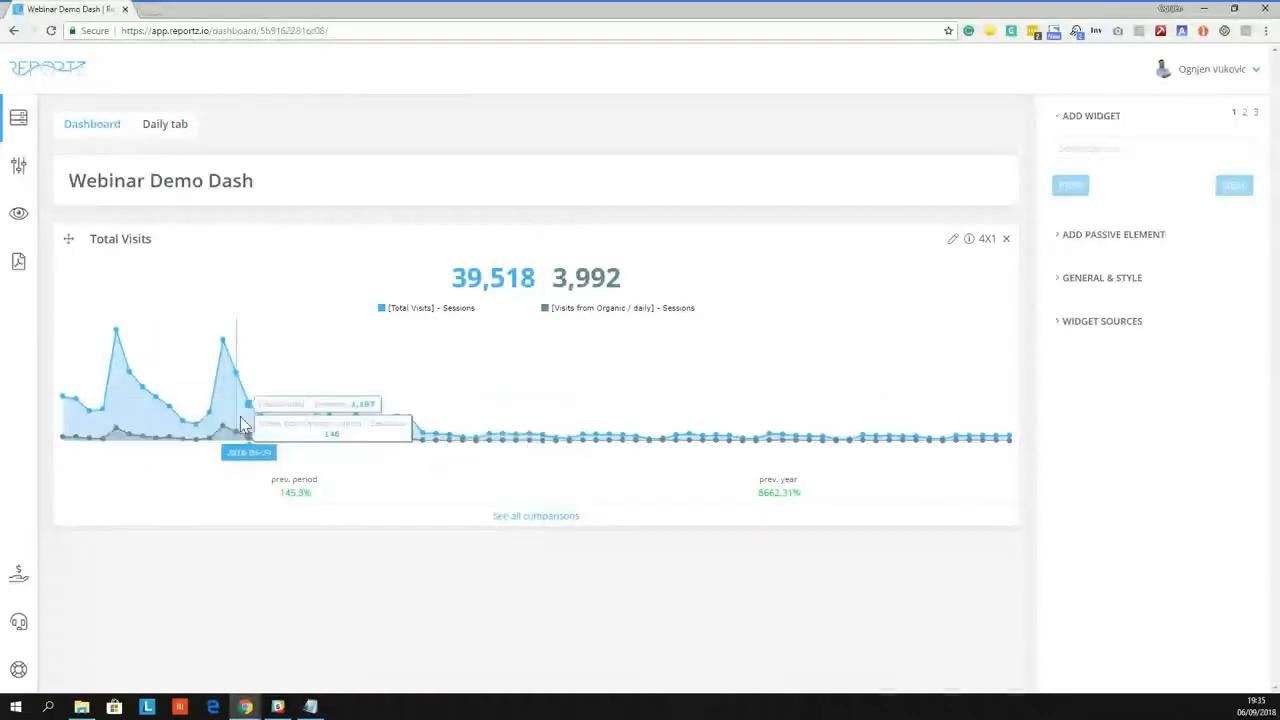
click(951, 240)
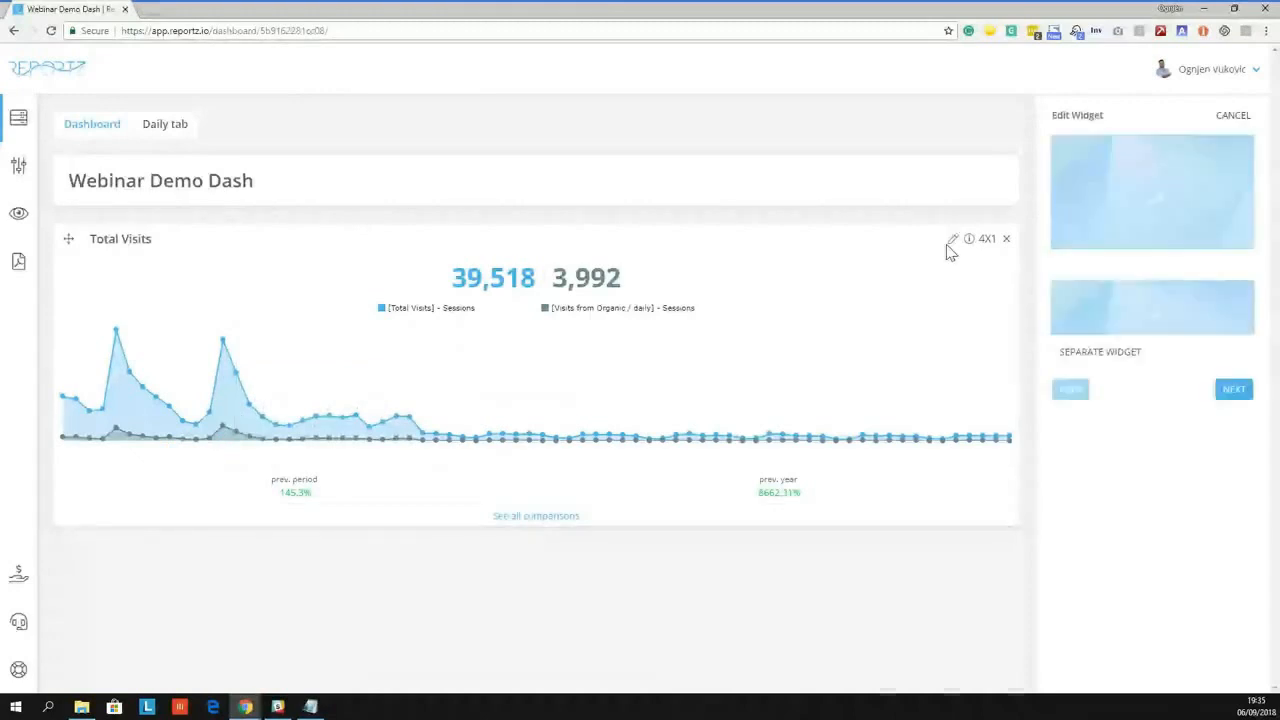
scroll(1230, 560, down, 3)
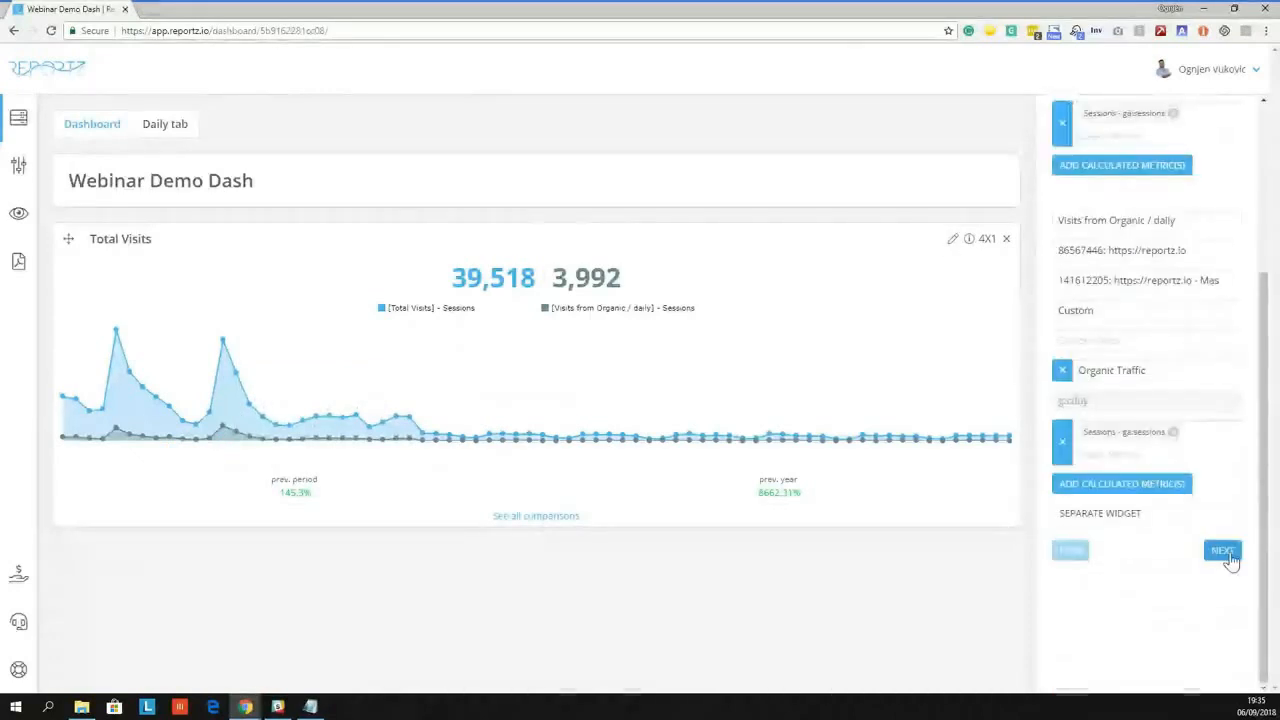
click(1228, 556)
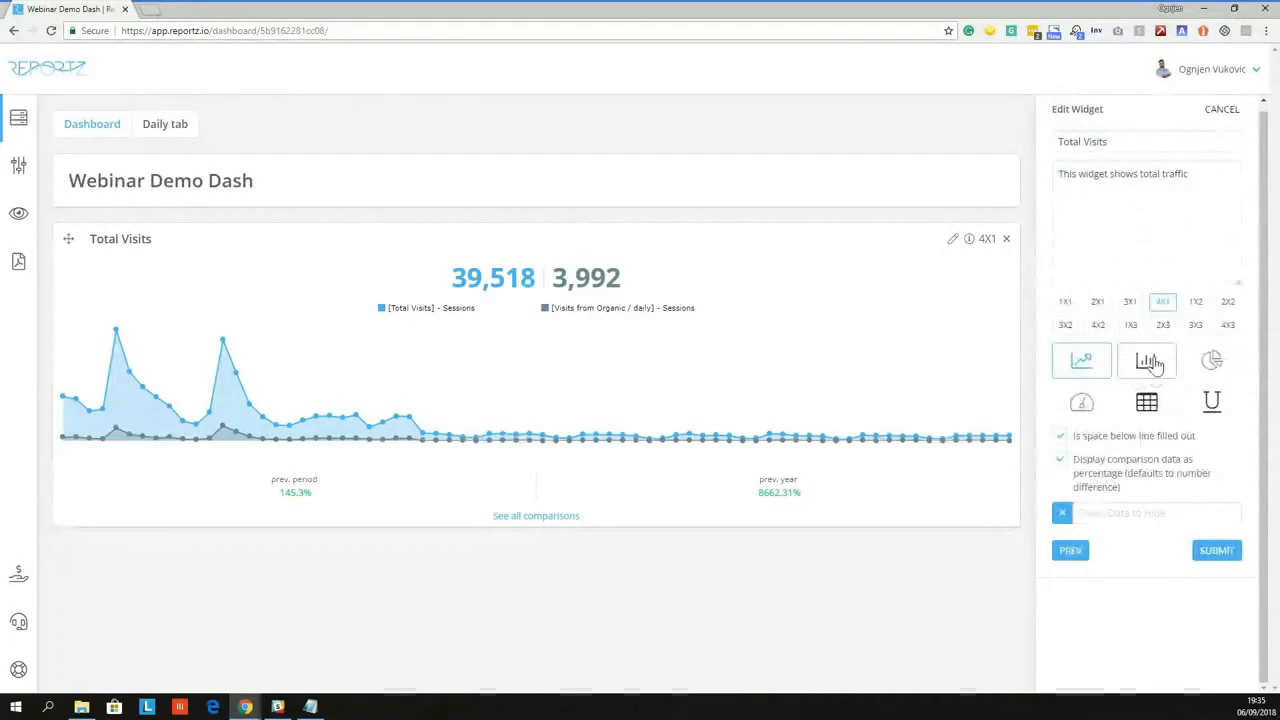
click(1150, 362)
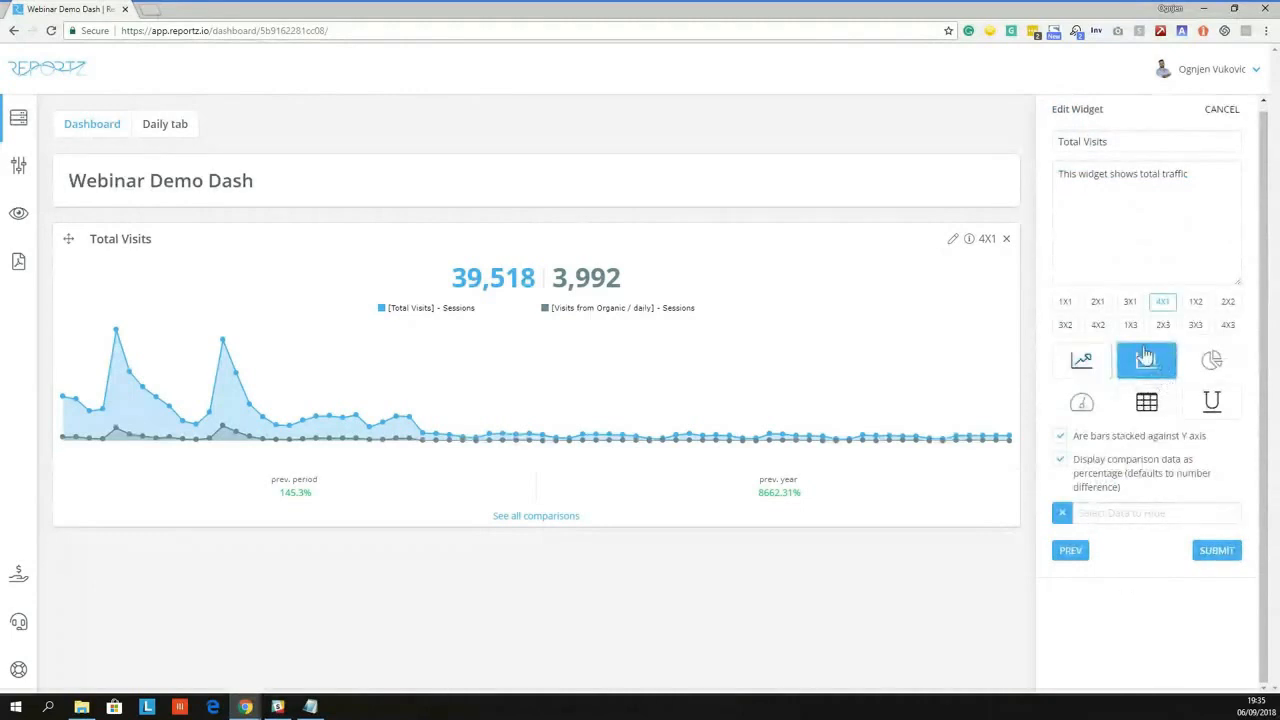
click(1212, 550)
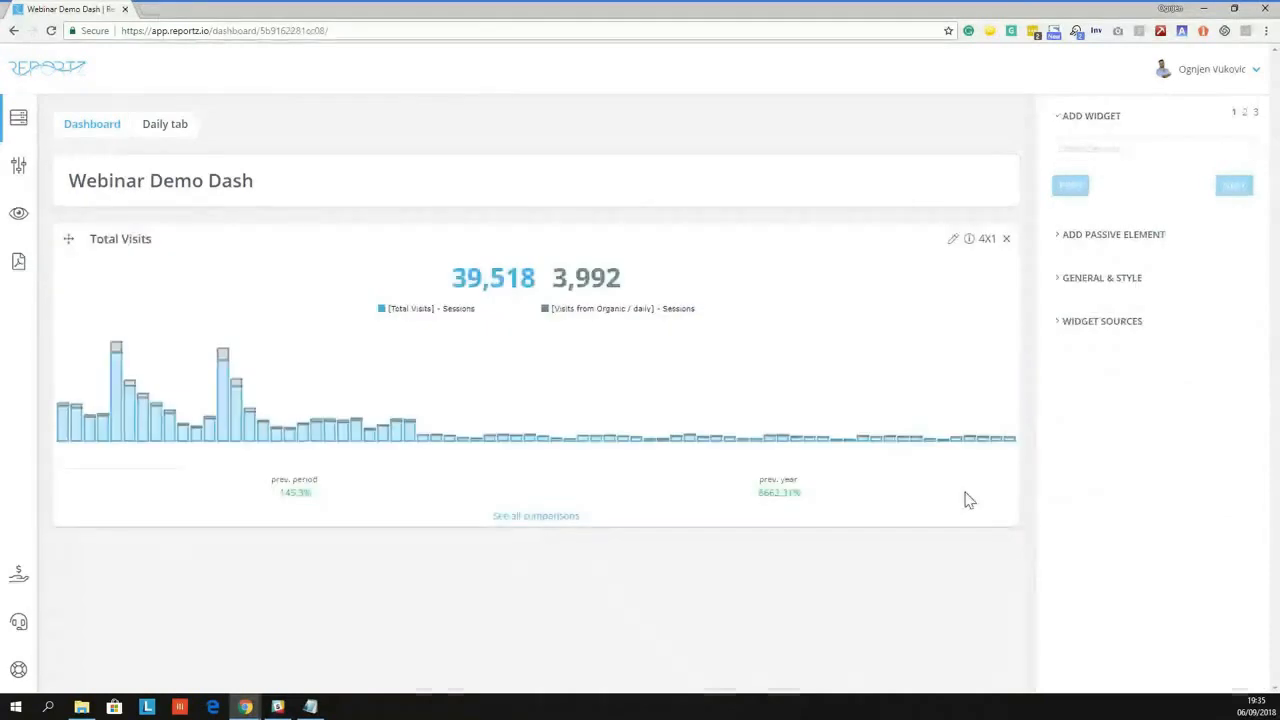
Turn off stacking of bars against the Y axis for the Total Visits widget and submit the edit
click(952, 243)
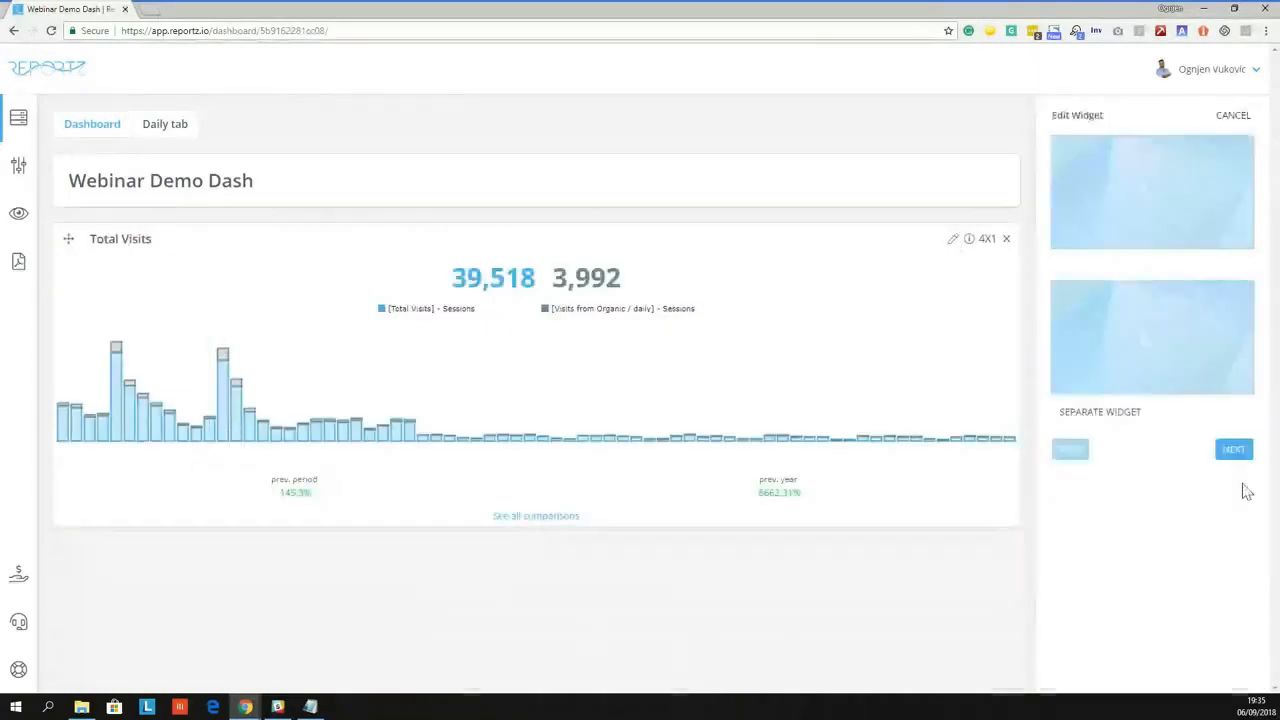
click(1223, 551)
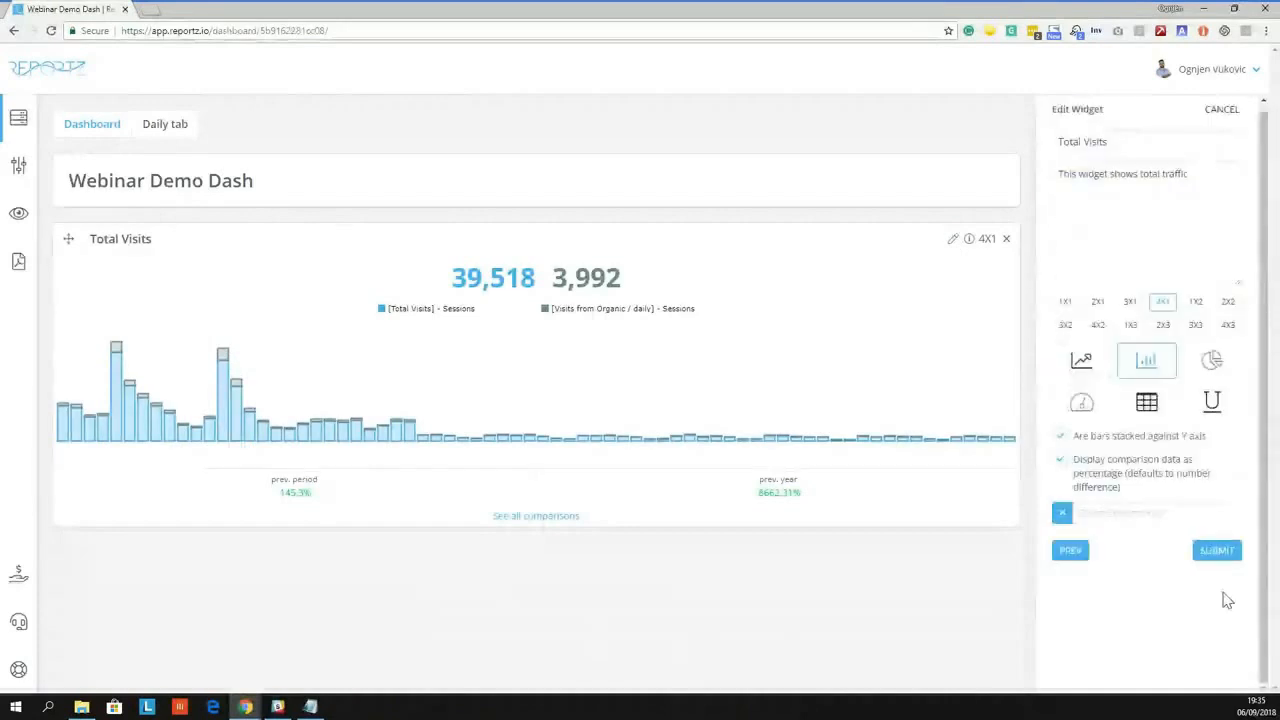
click(1064, 437)
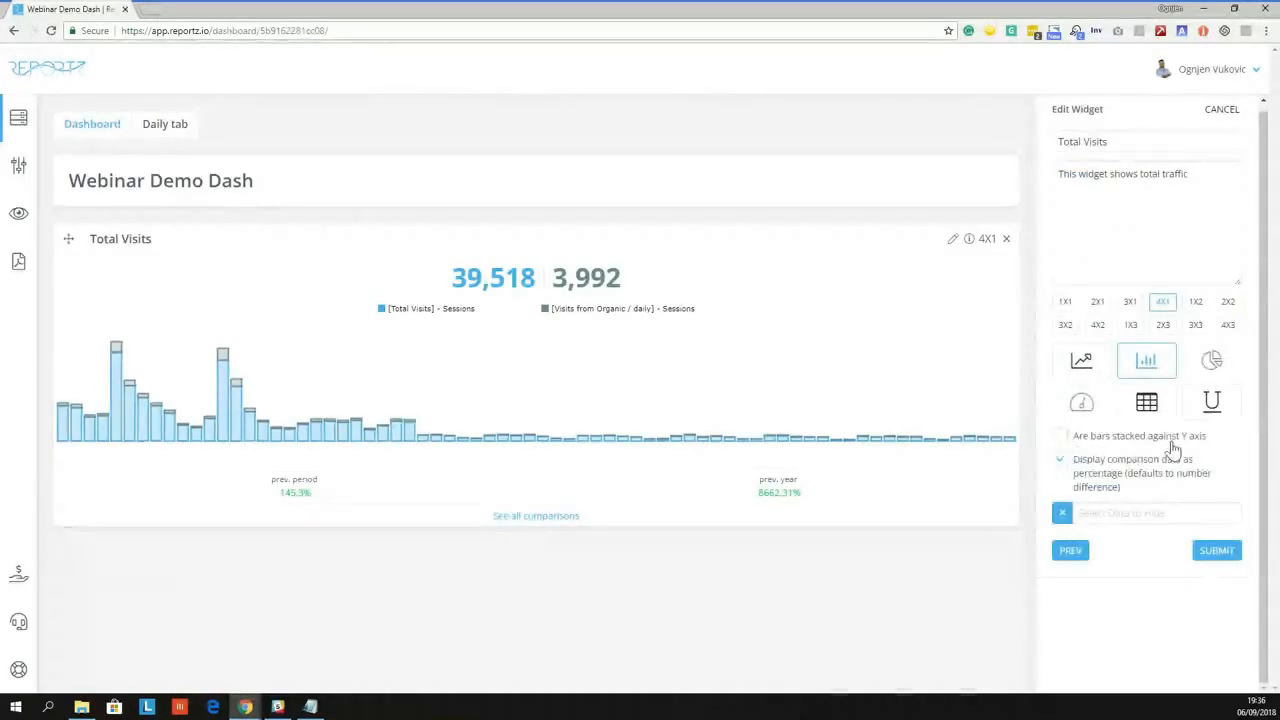
click(1217, 552)
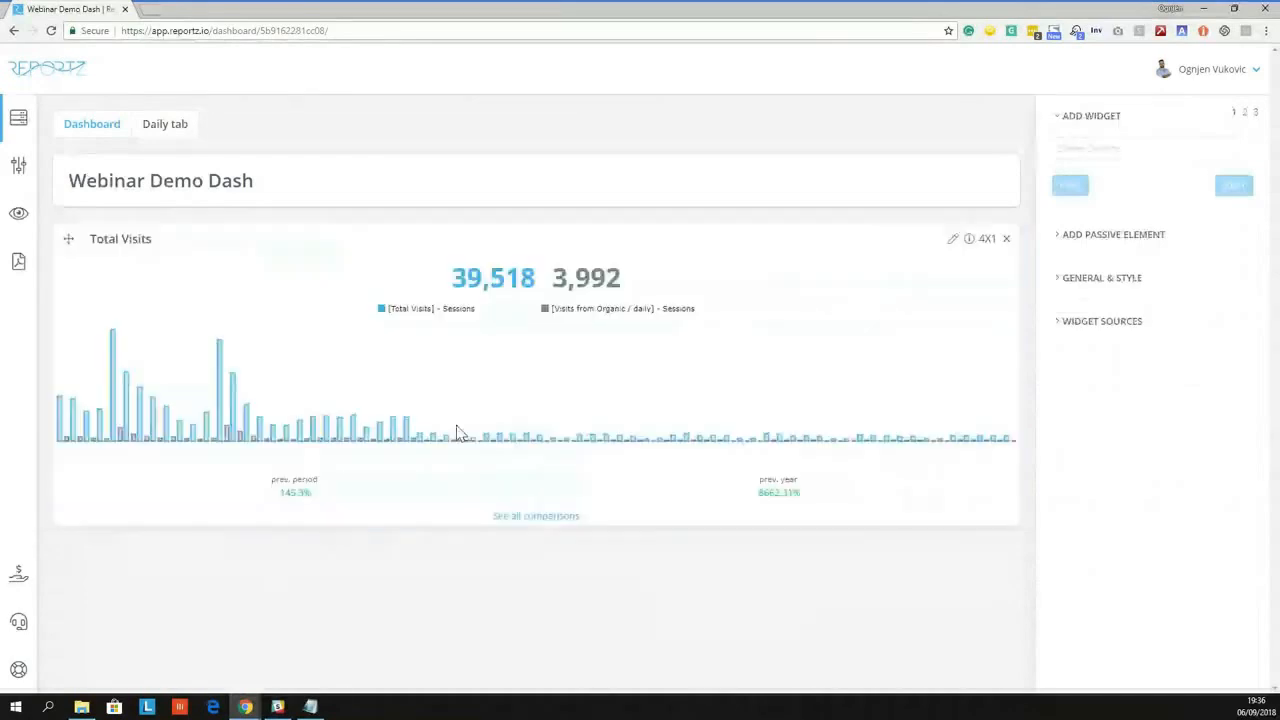
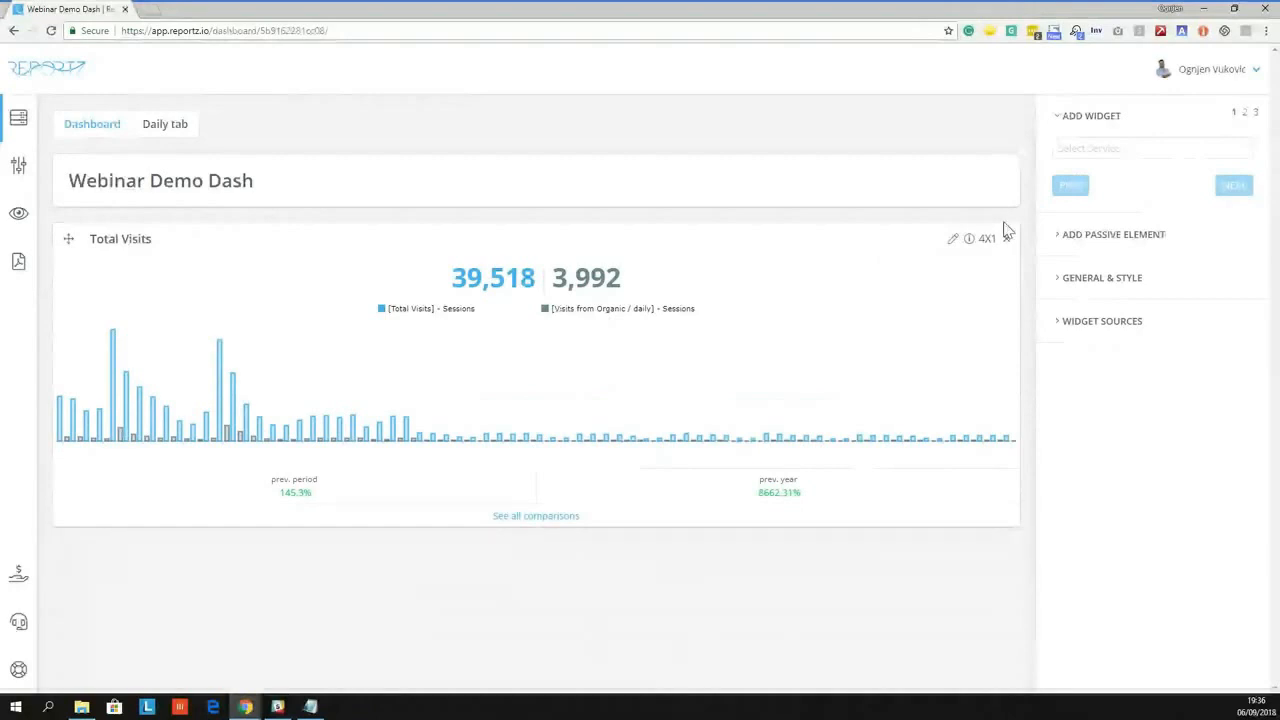
Start a new widget with Google Ads as the service and Four Dots MCC as its account source
click(1117, 150)
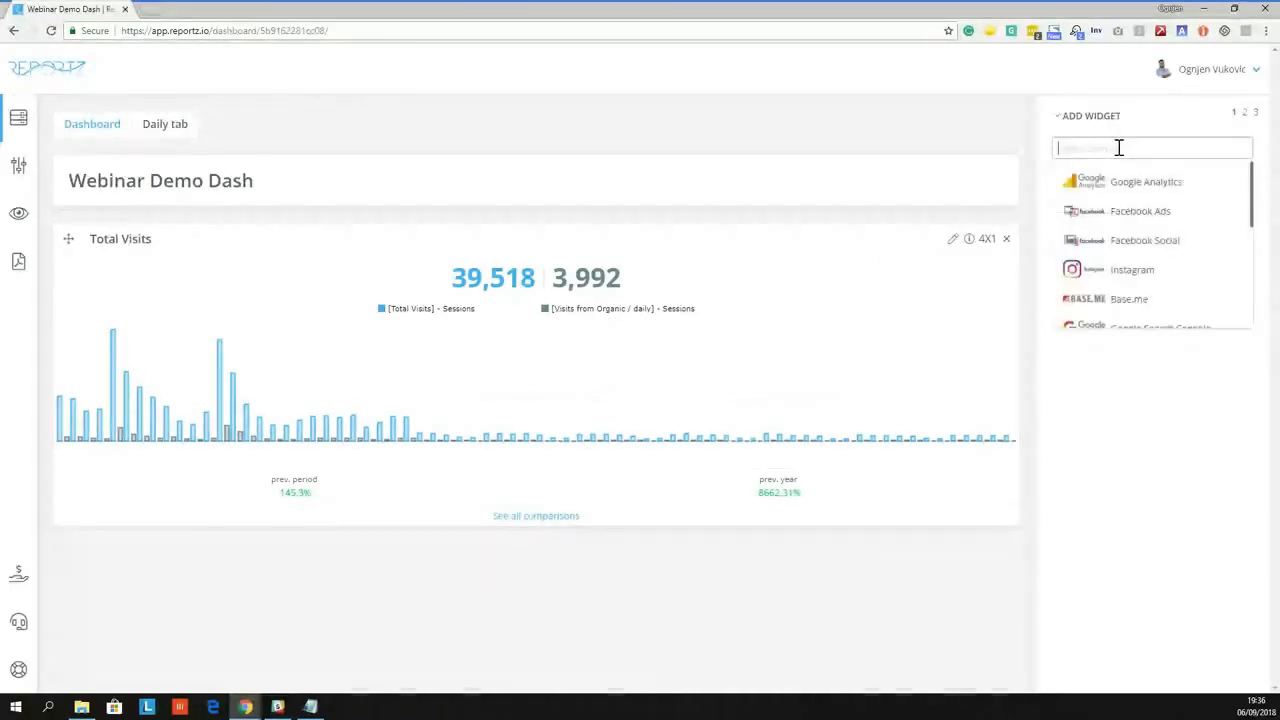
scroll(1185, 235, down, 5)
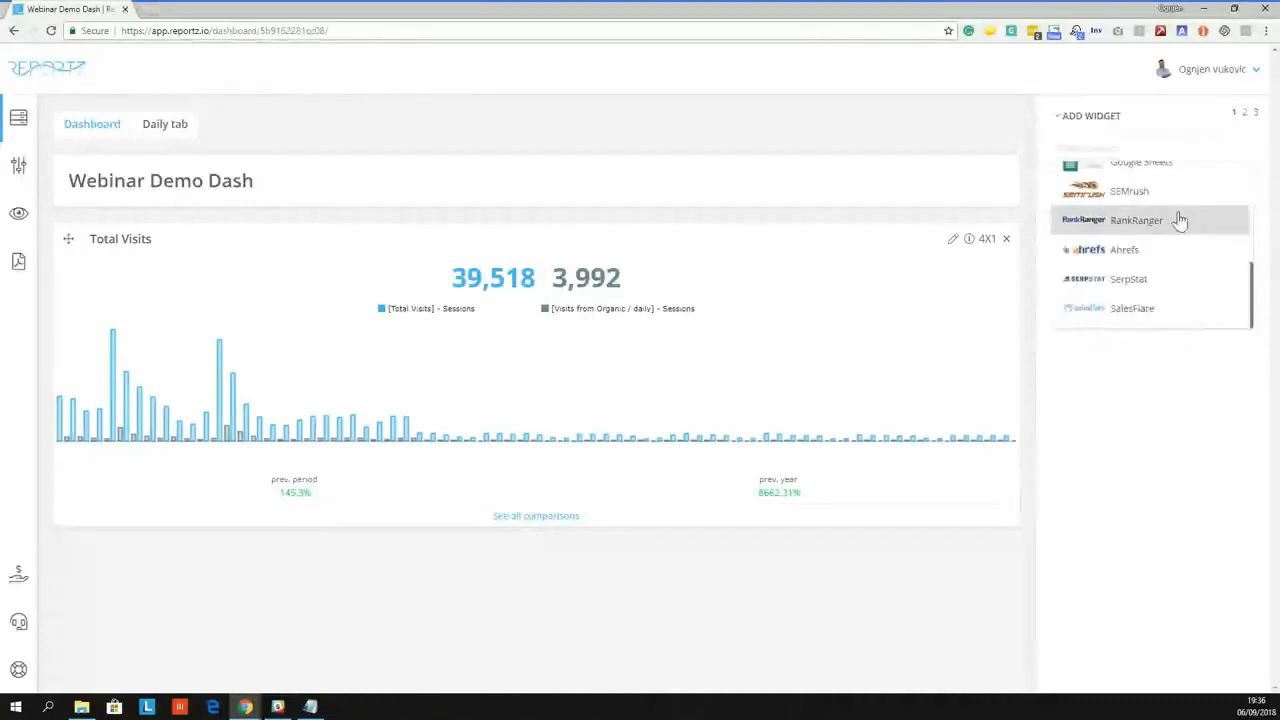
scroll(1172, 250, up, 1)
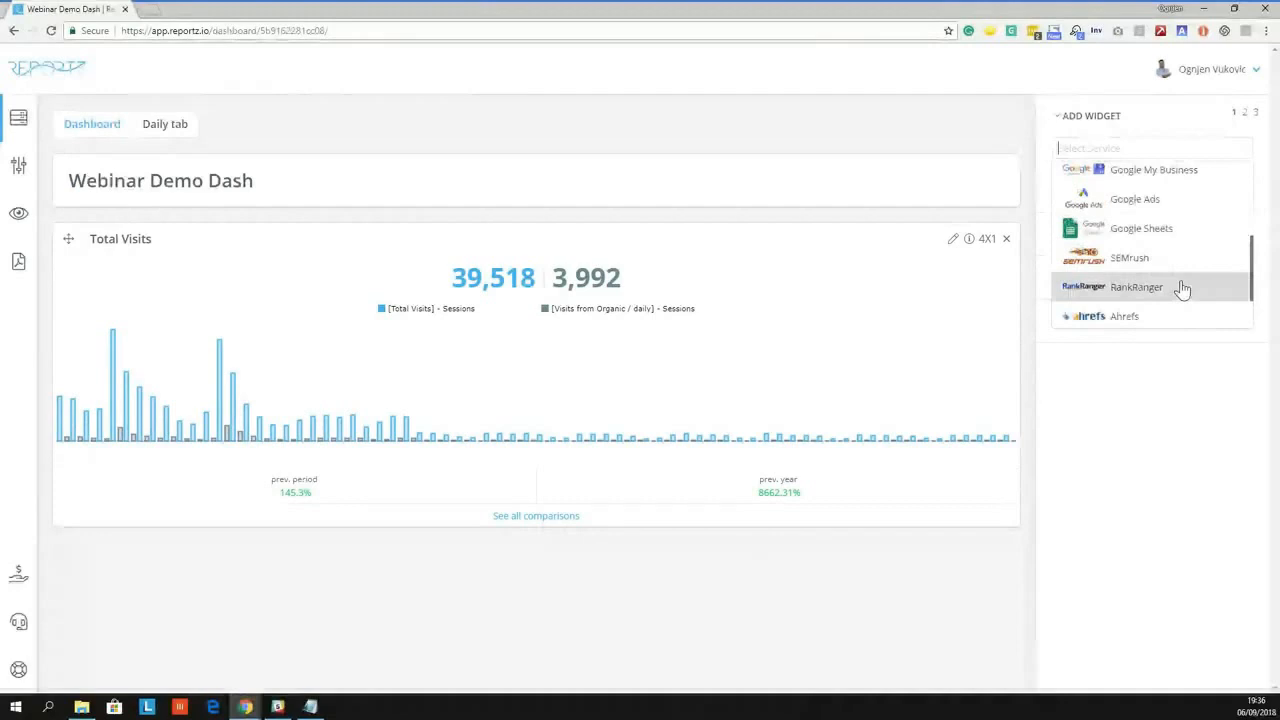
click(1170, 207)
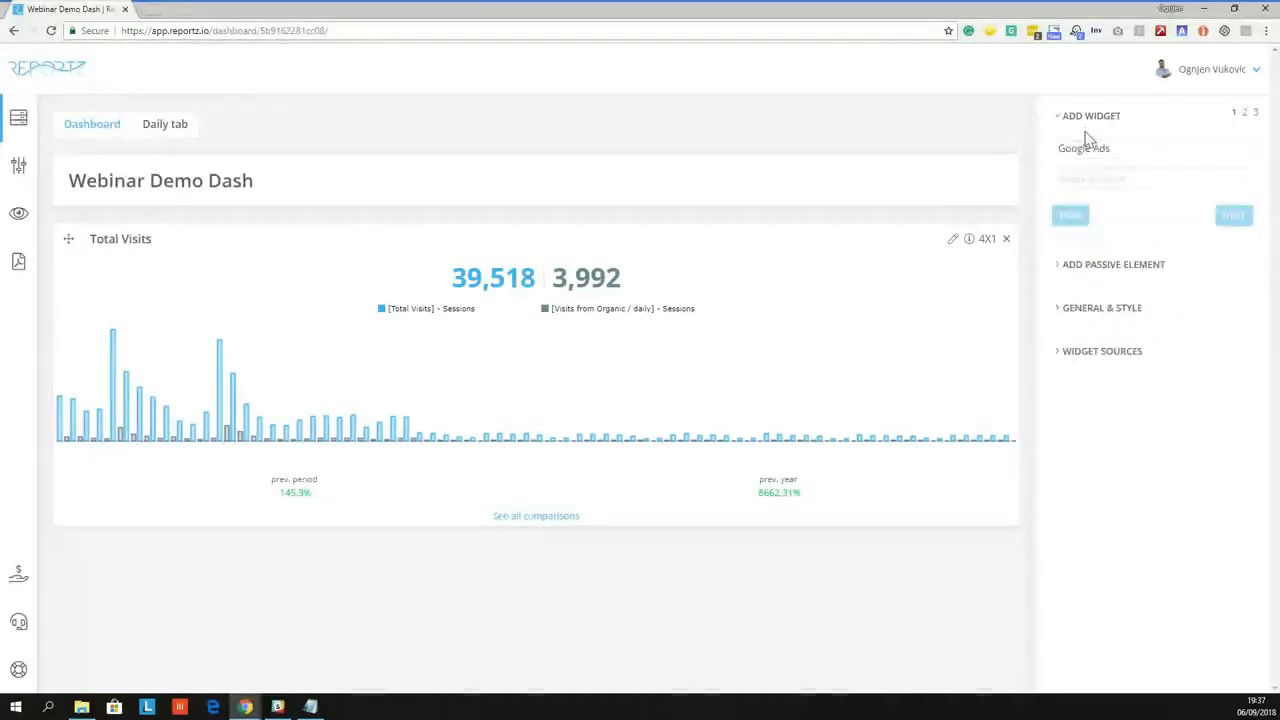
click(1106, 177)
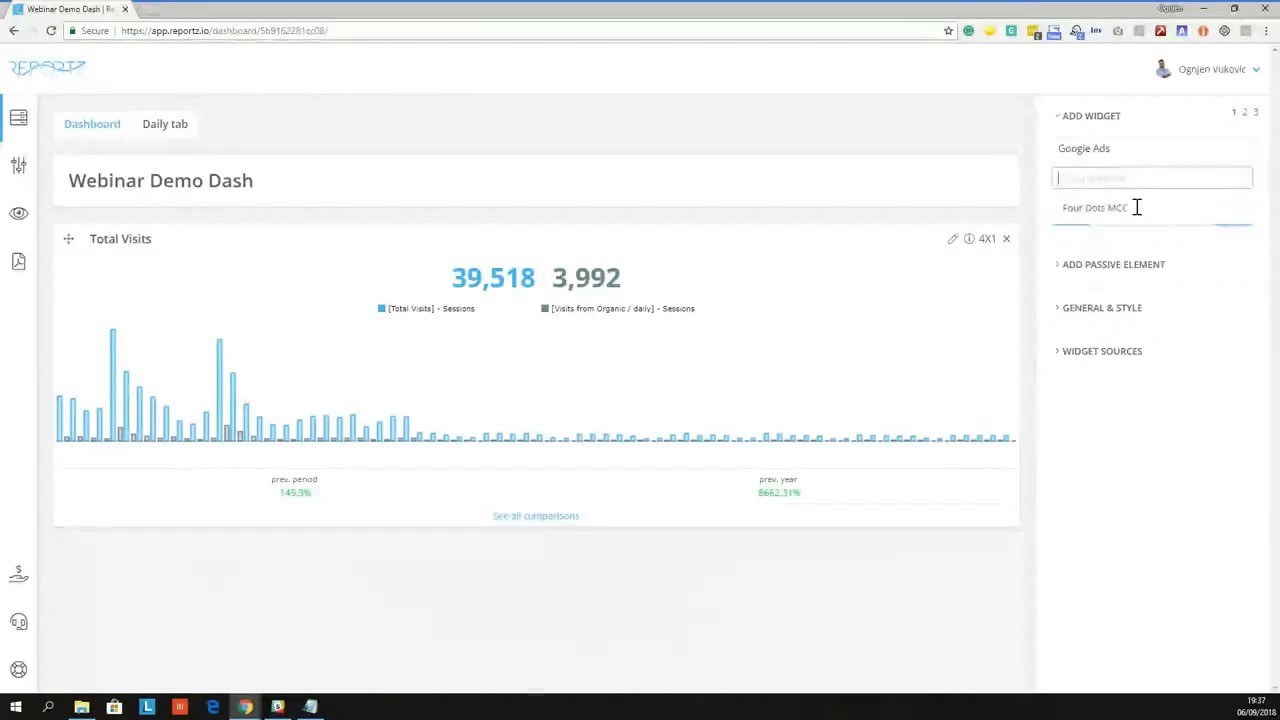
click(1136, 207)
click(1223, 216)
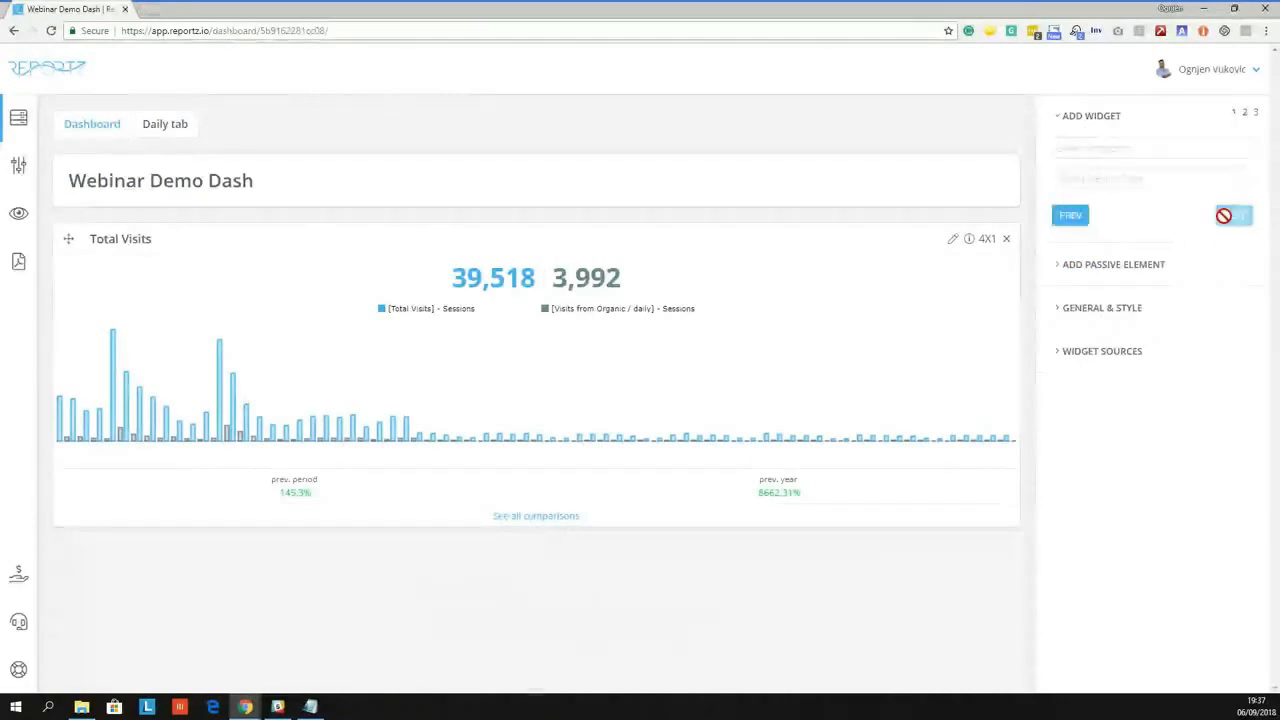
Search the Google Ads accounts for "repo" and select the Reportz.io account for the new widget
click(1134, 150)
text(repo)
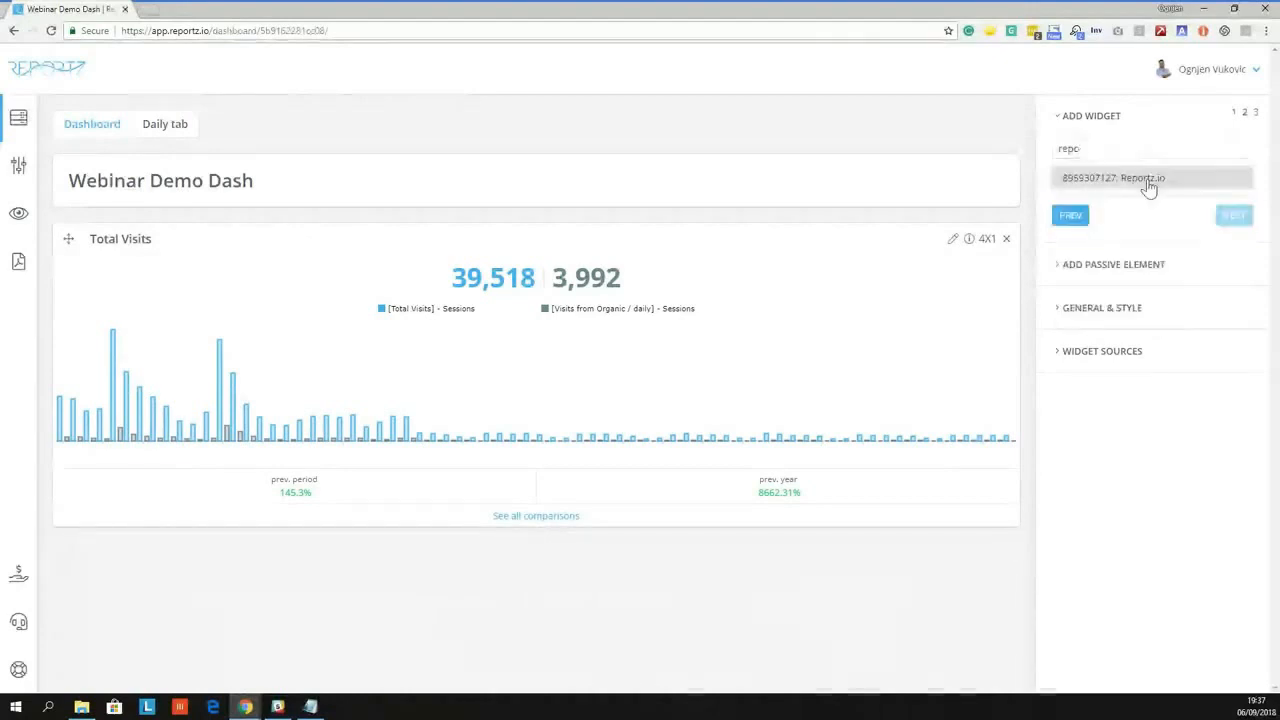
click(1149, 180)
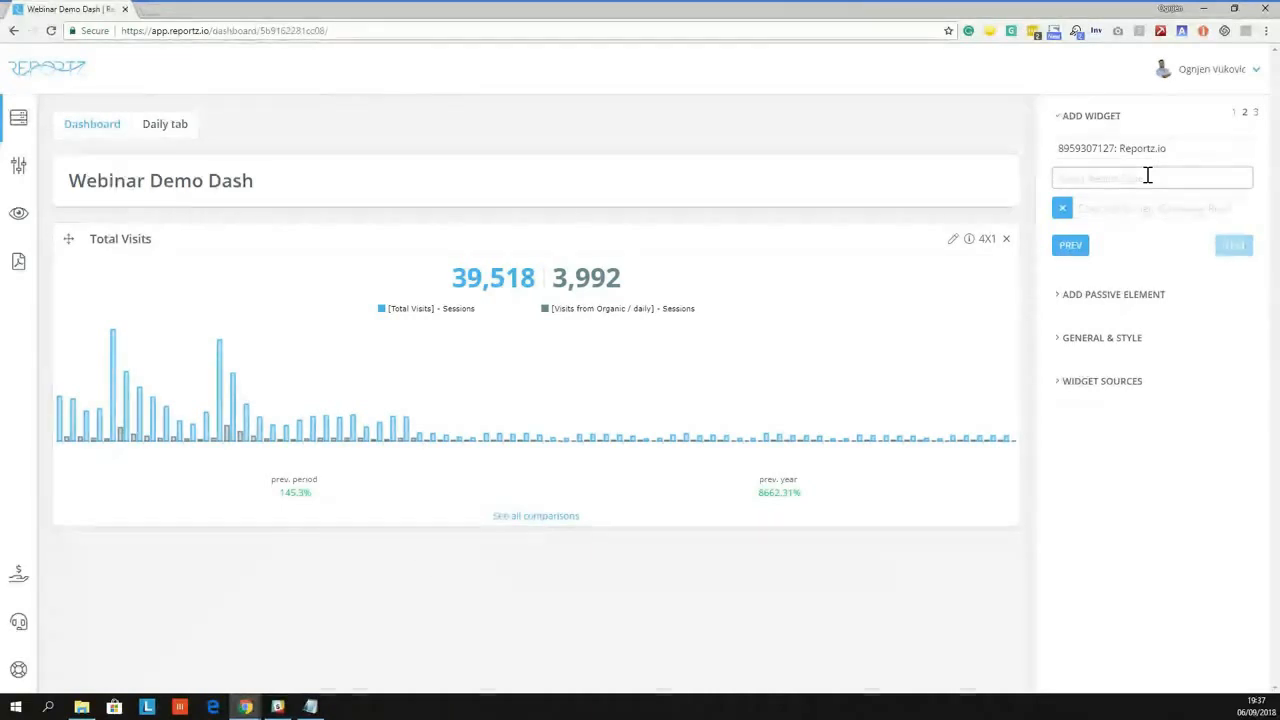
Review the available Google Ads report types and choose Account Performance for the new widget
click(1140, 176)
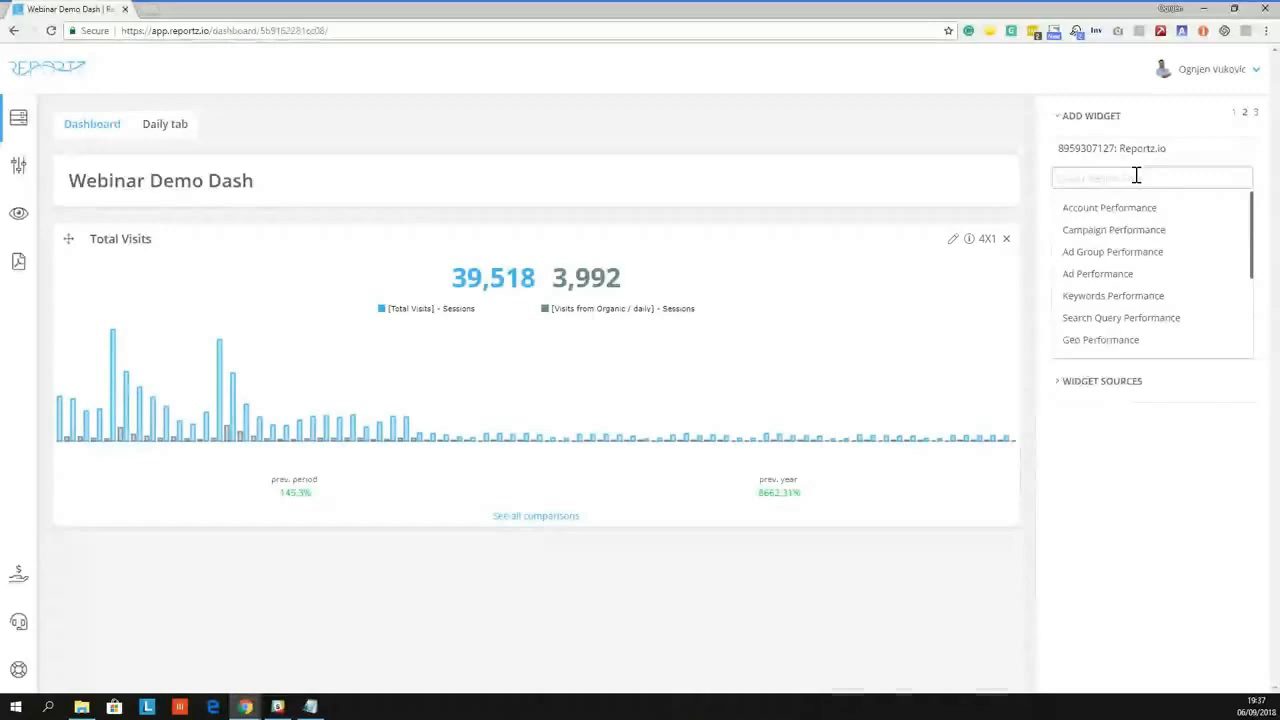
scroll(1088, 320, down, 3)
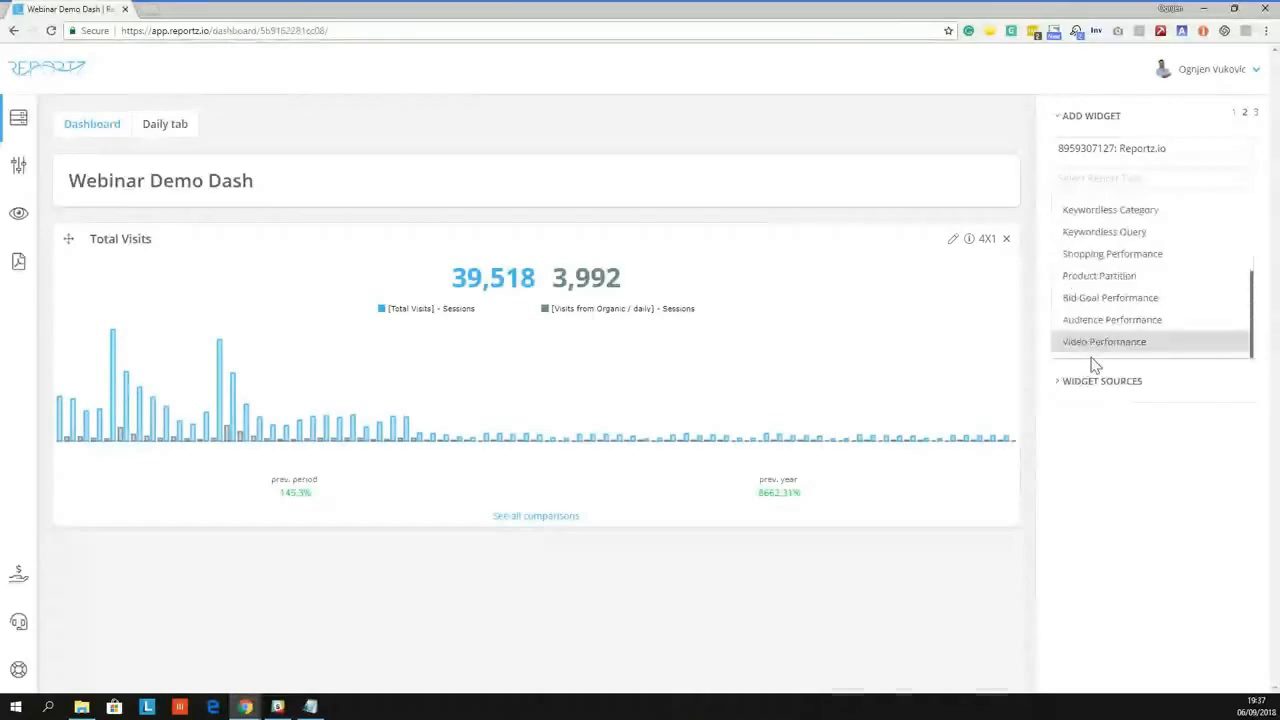
scroll(1128, 300, up, 2)
scroll(1128, 290, down, 1)
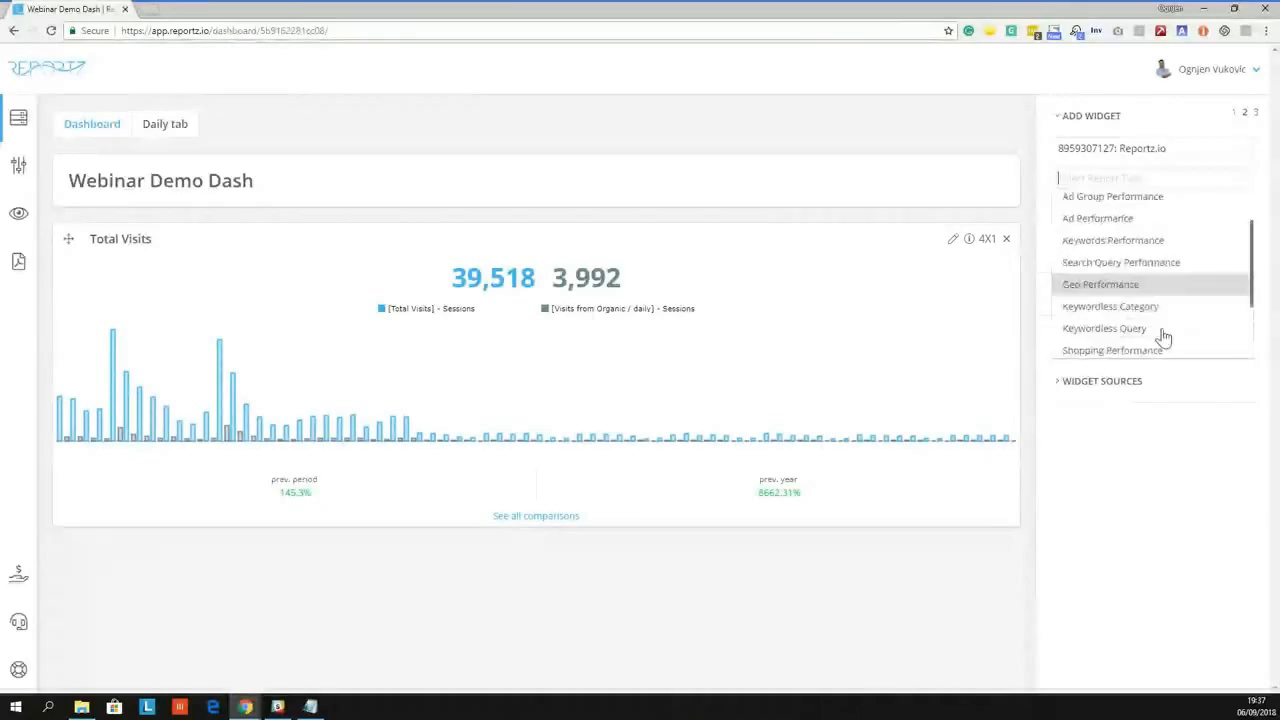
scroll(1128, 250, up, 2)
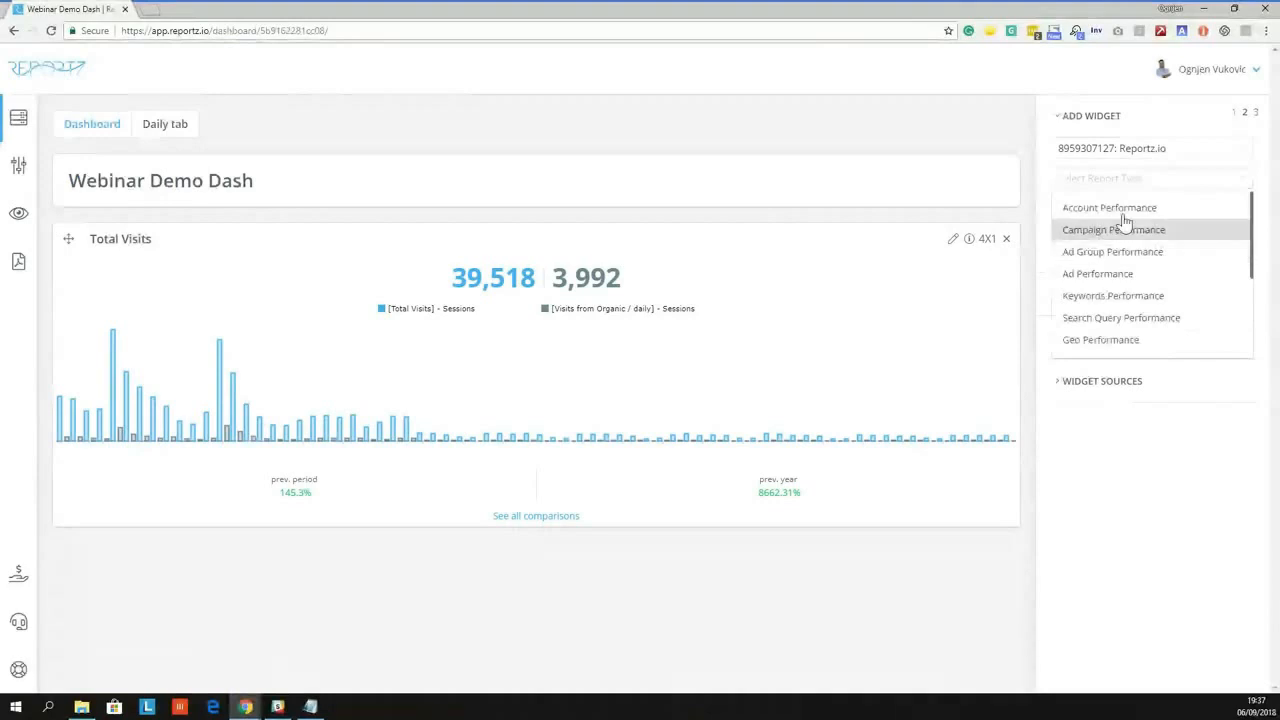
scroll(1165, 240, down, 3)
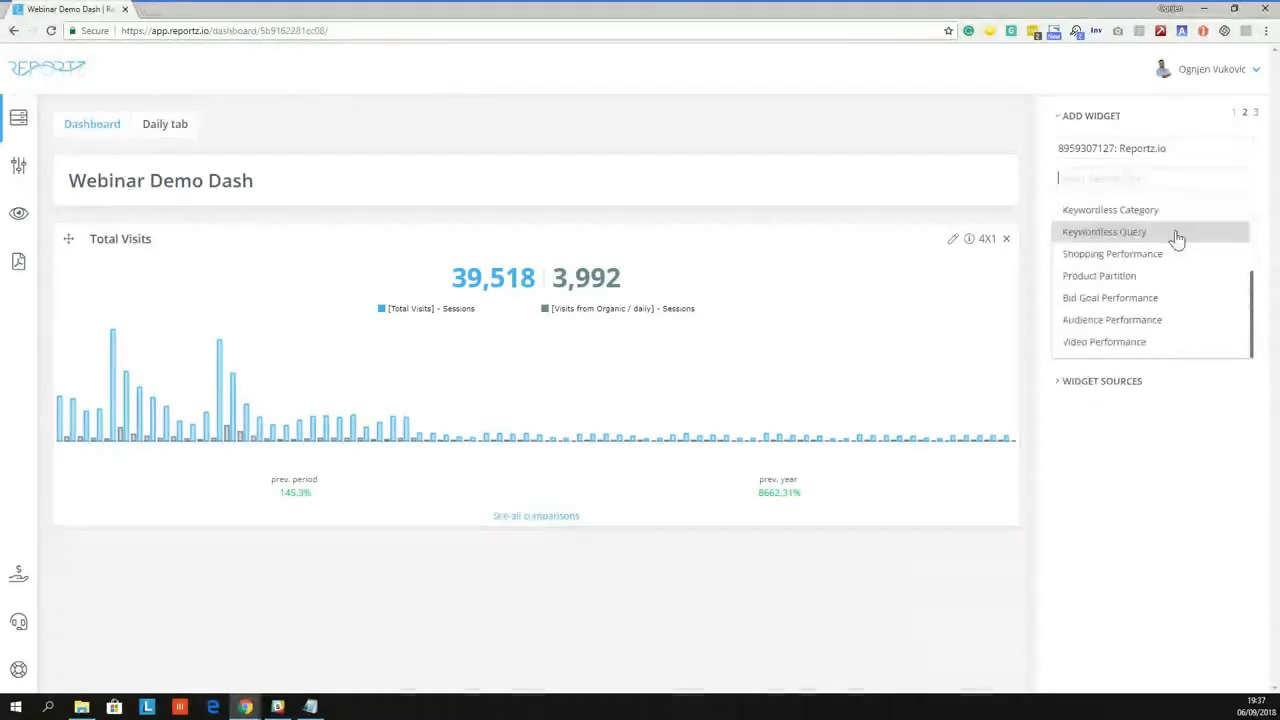
scroll(1130, 215, up, 3)
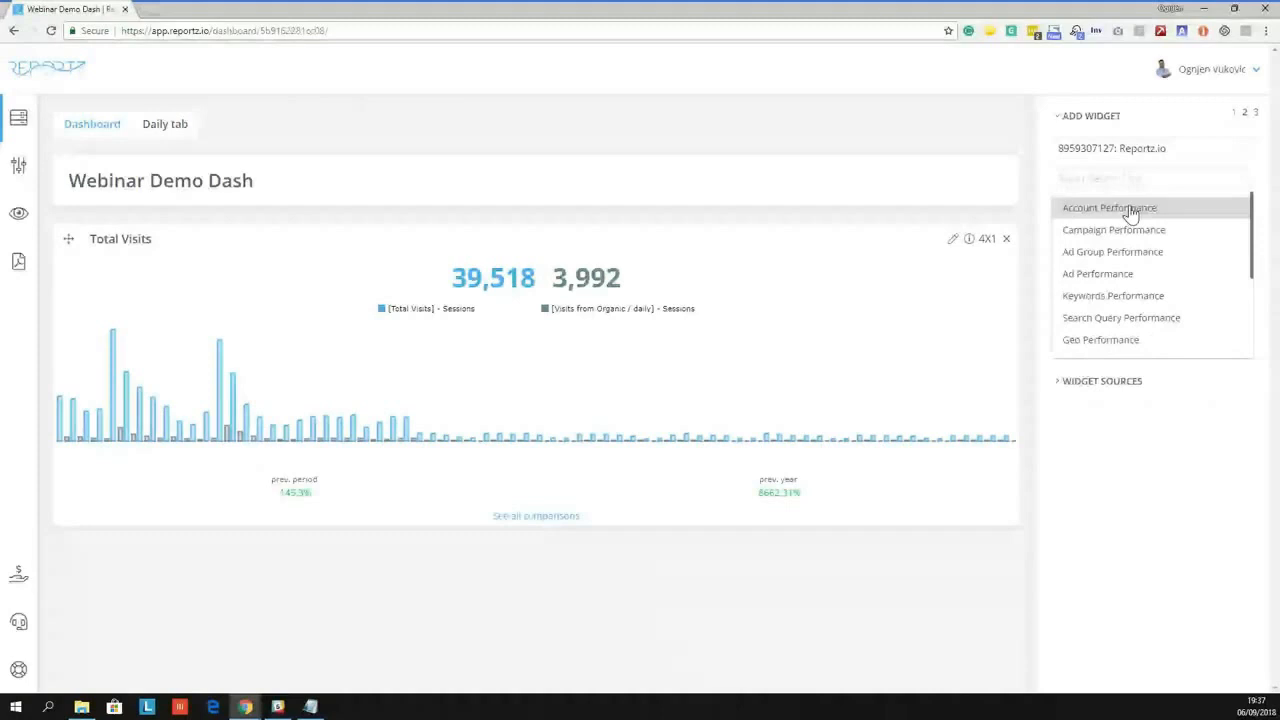
click(1130, 210)
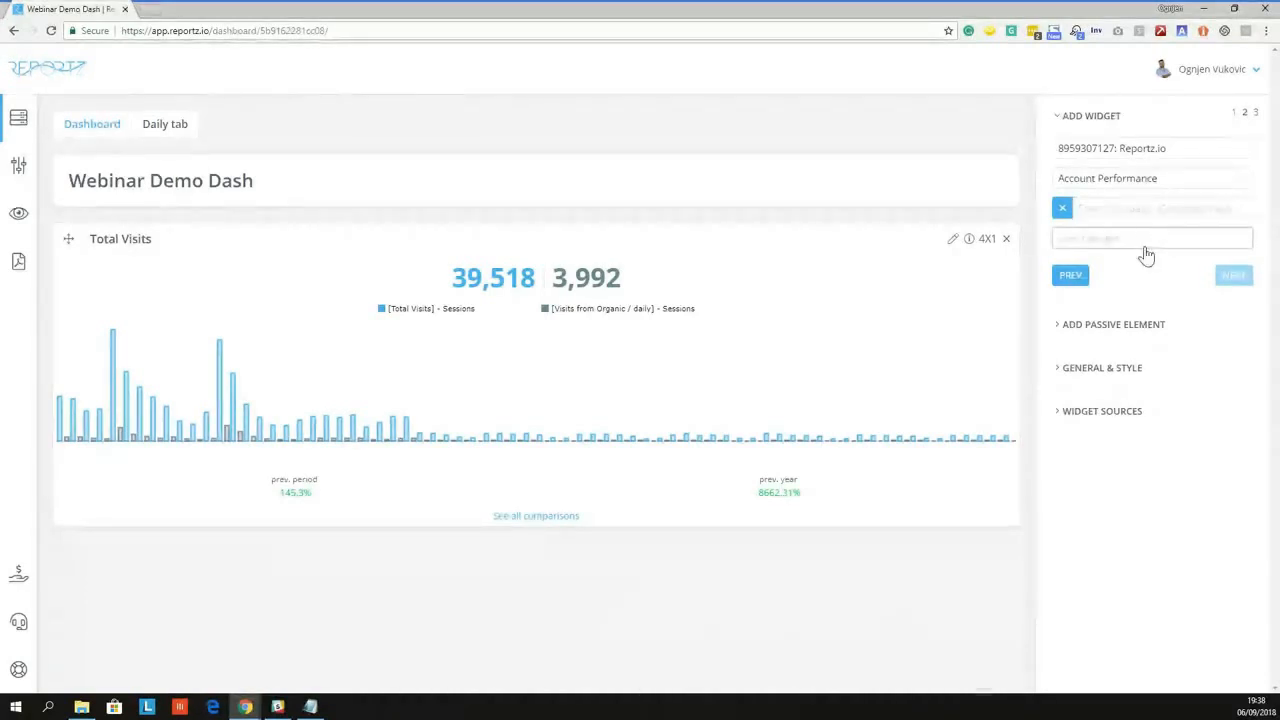
Choose Clicks as the widget's metric and add it to the dashboard as a 1X1 line chart
click(1150, 237)
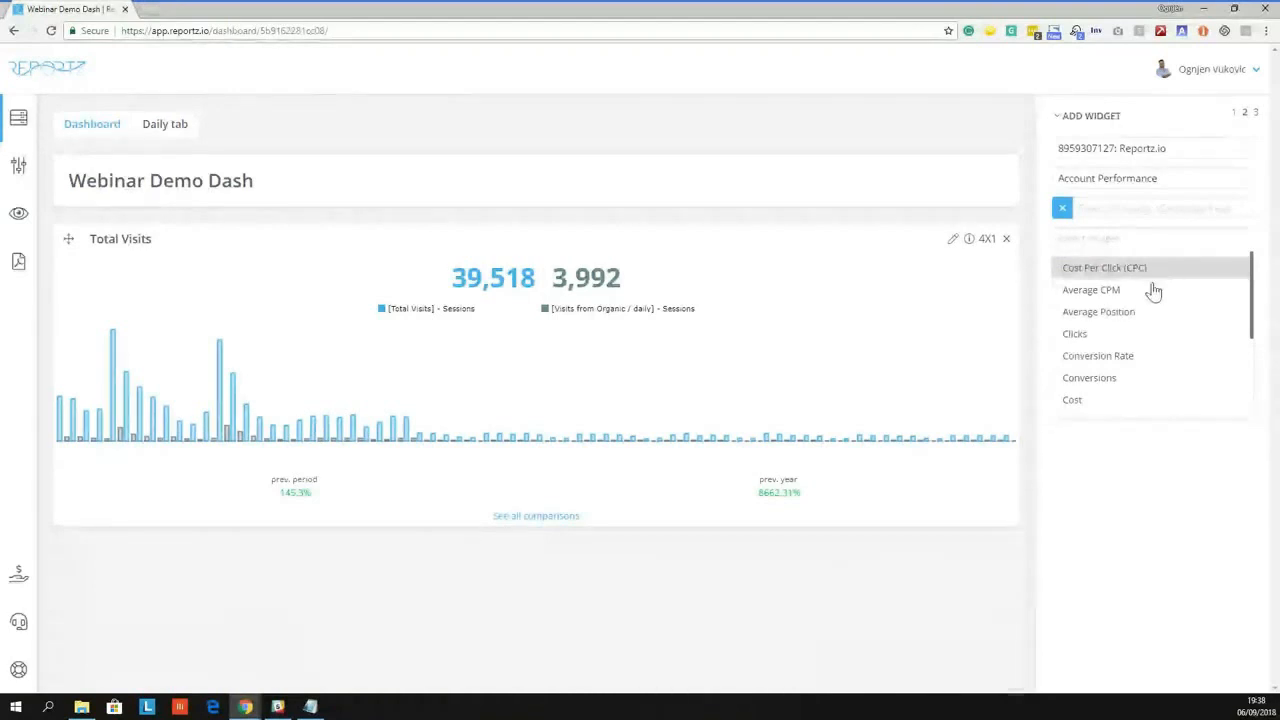
click(1130, 334)
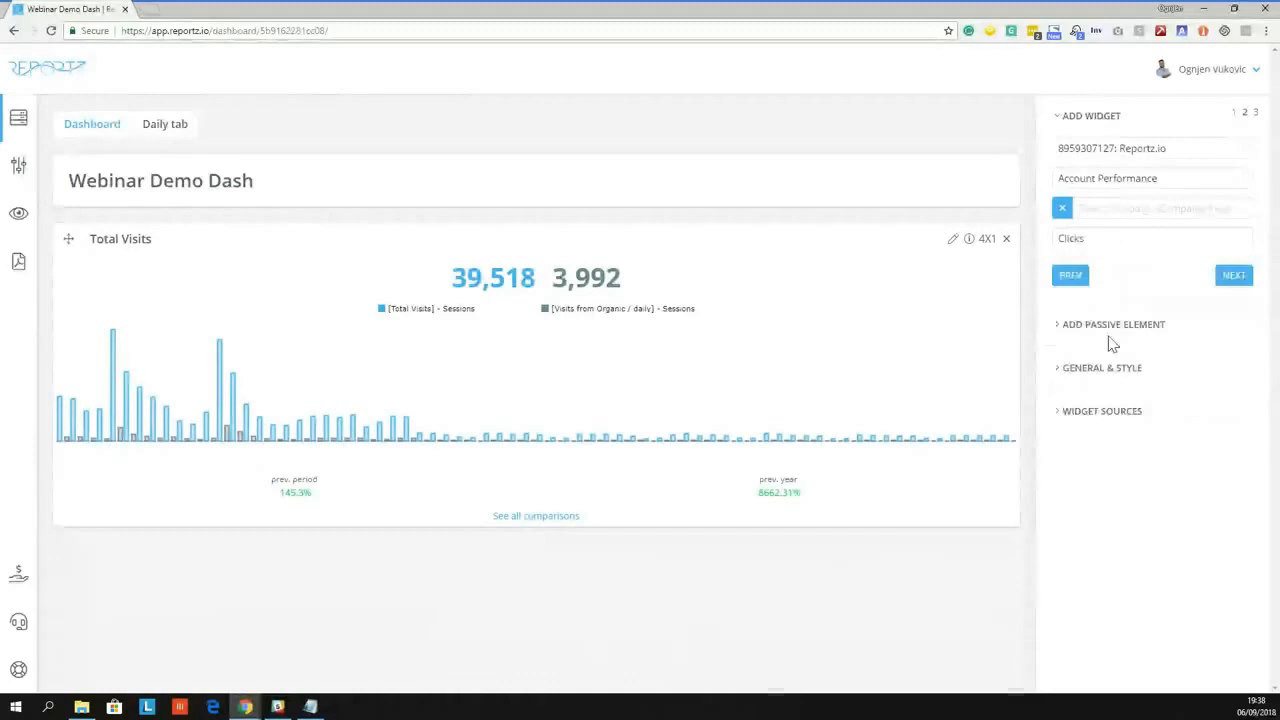
click(1233, 275)
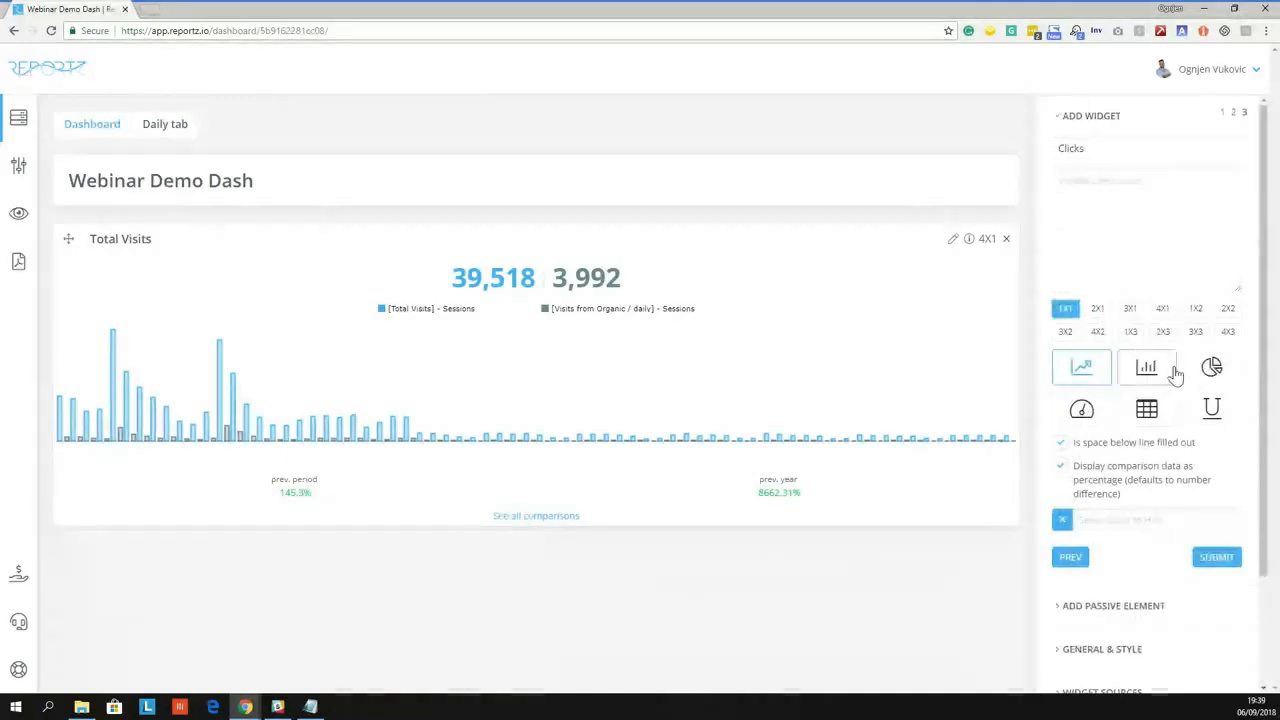
scroll(1176, 373, down, 2)
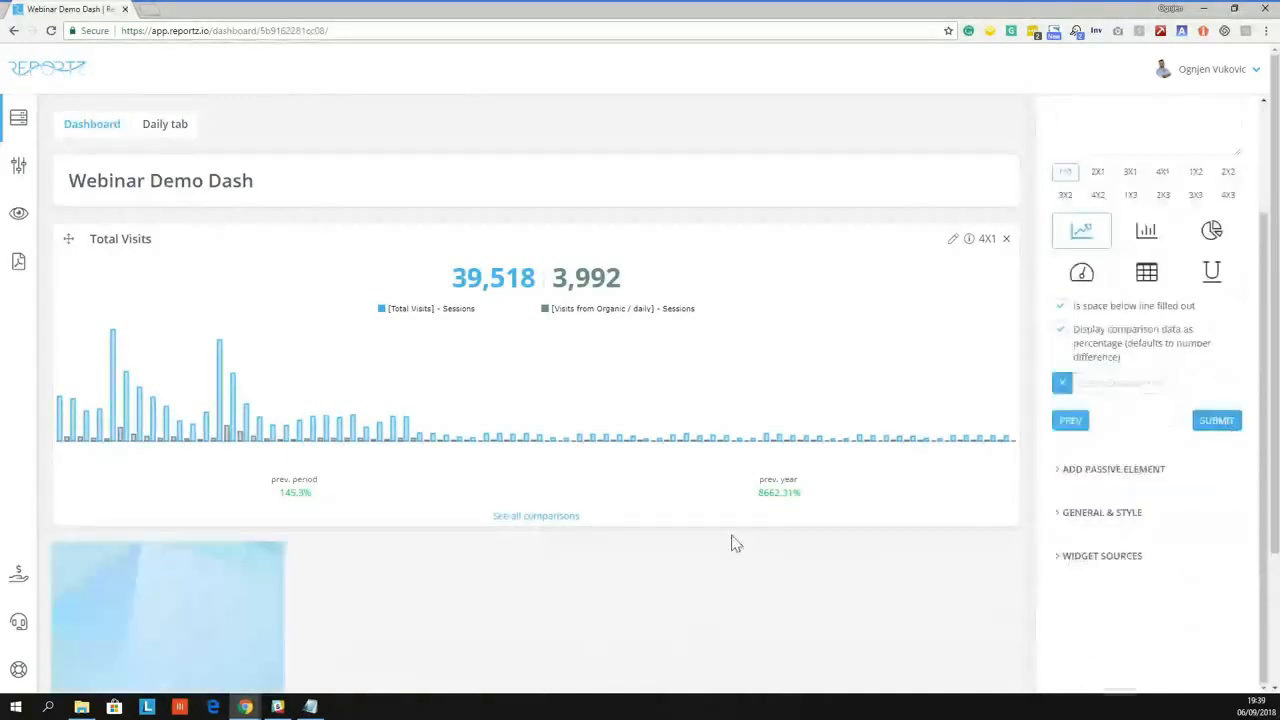
scroll(735, 543, down, 2)
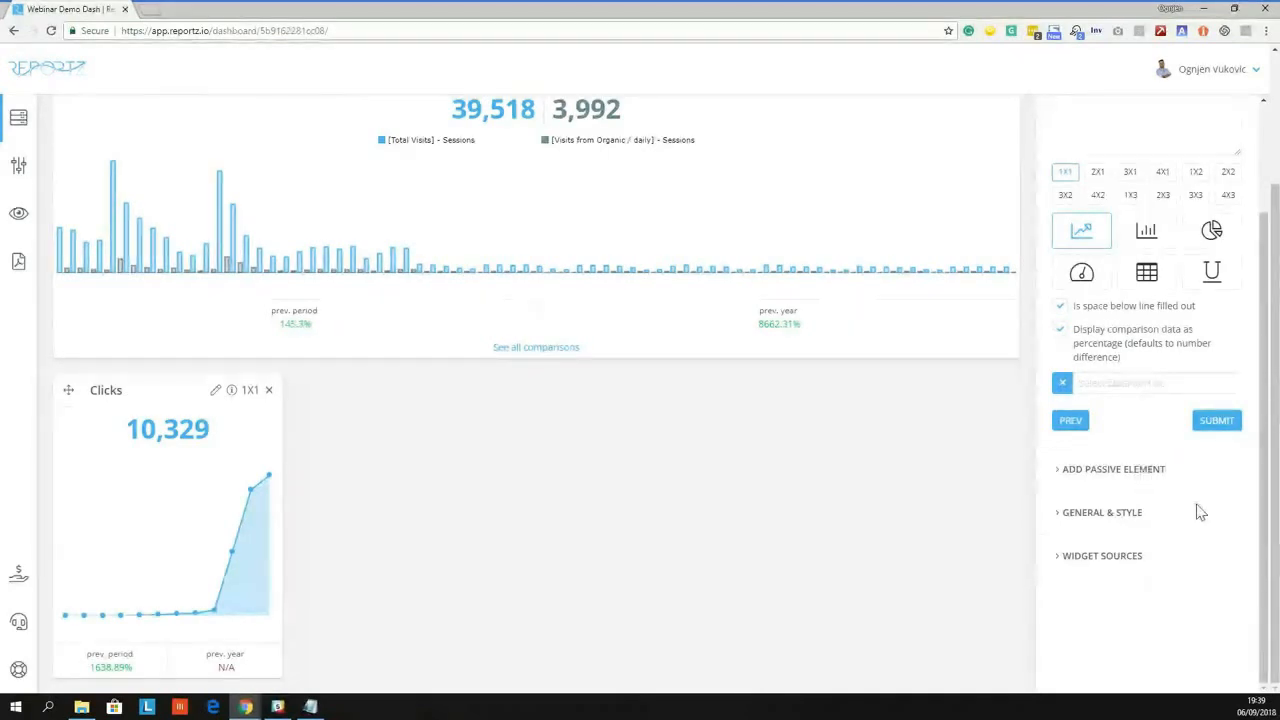
Add another Account Performance widget for the Reportz.io account, using the Impressions metric and a 1X1 bar chart
scroll(1115, 592, up, 2)
click(1070, 556)
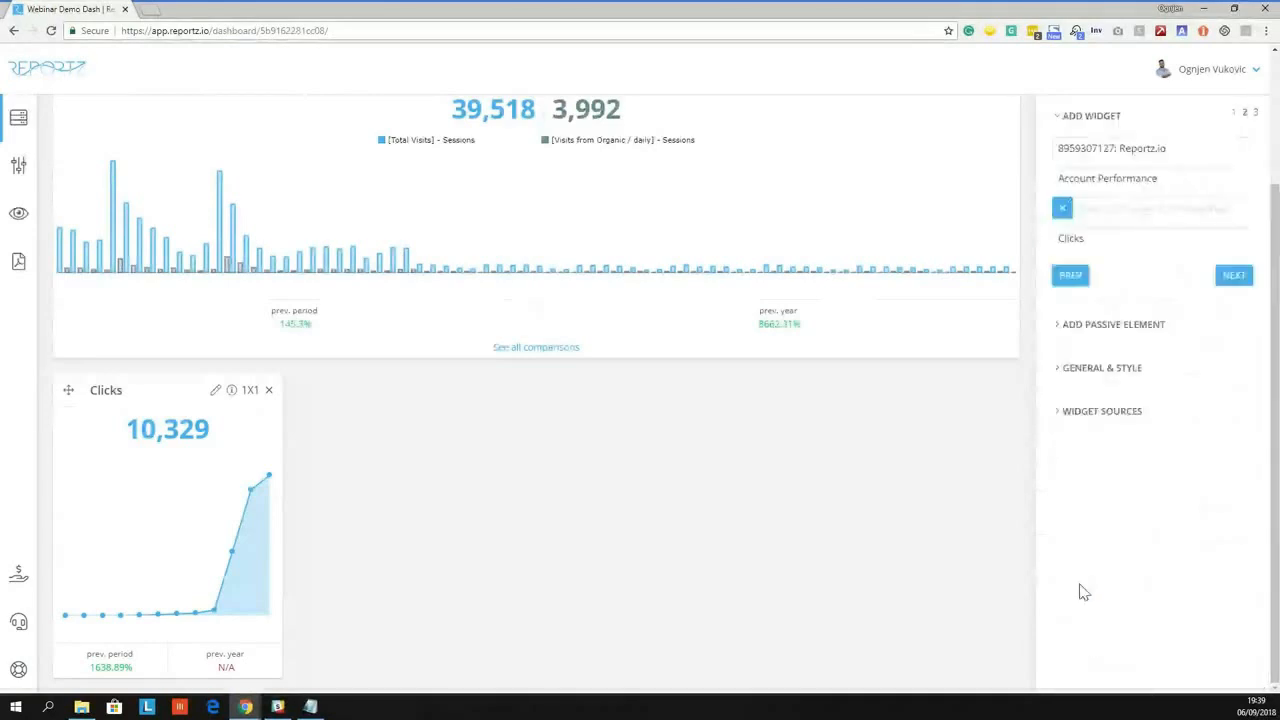
click(1129, 255)
scroll(1144, 386, down, 1)
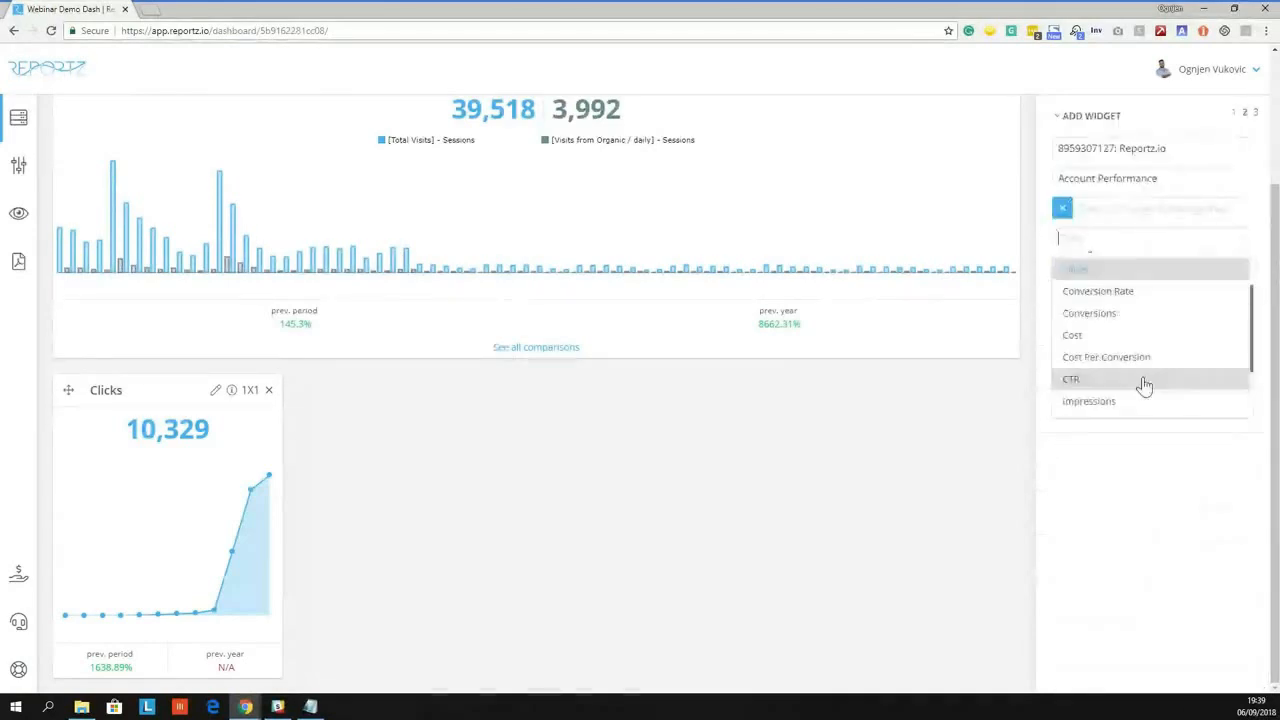
scroll(1172, 371, down, 1)
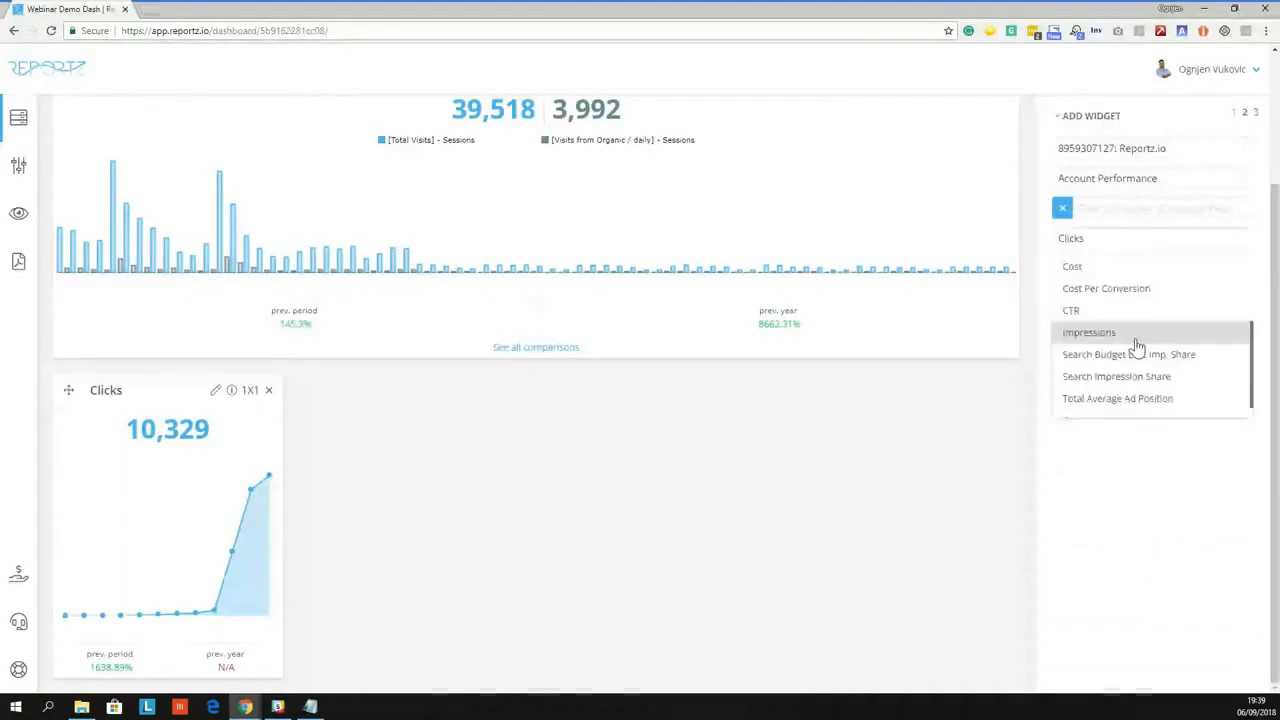
click(1137, 333)
click(1232, 274)
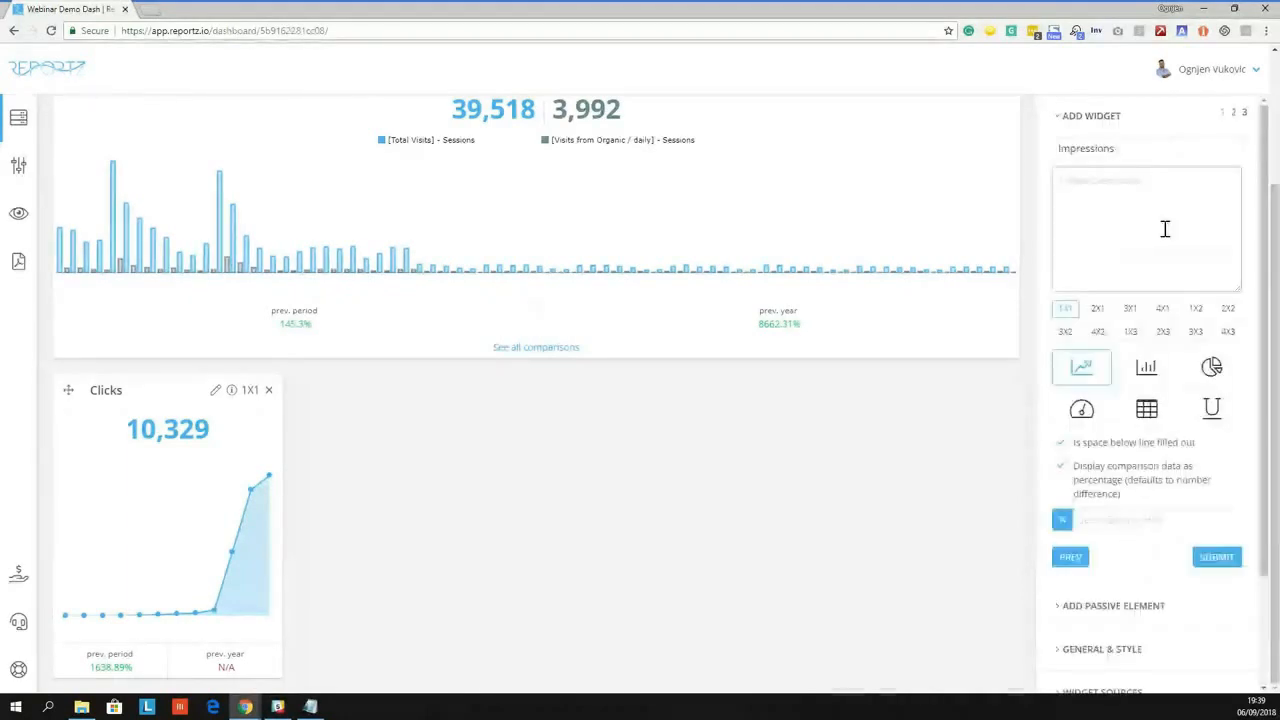
click(1146, 368)
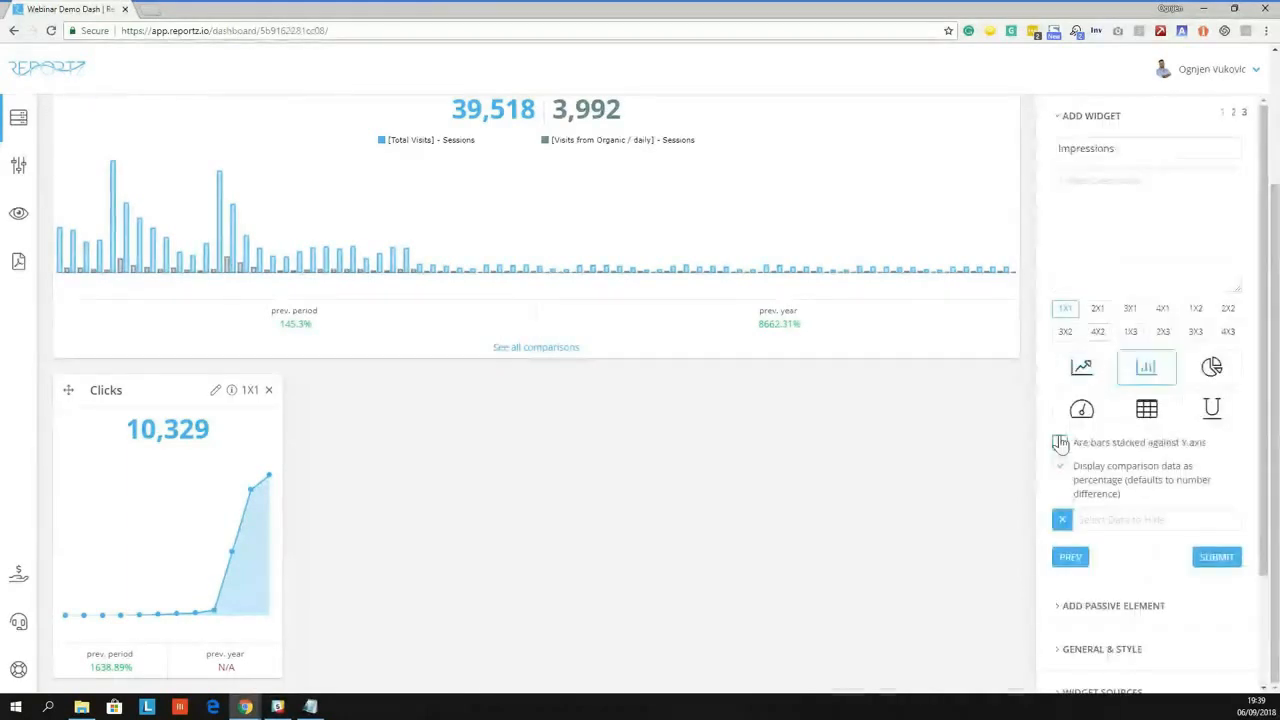
click(1213, 556)
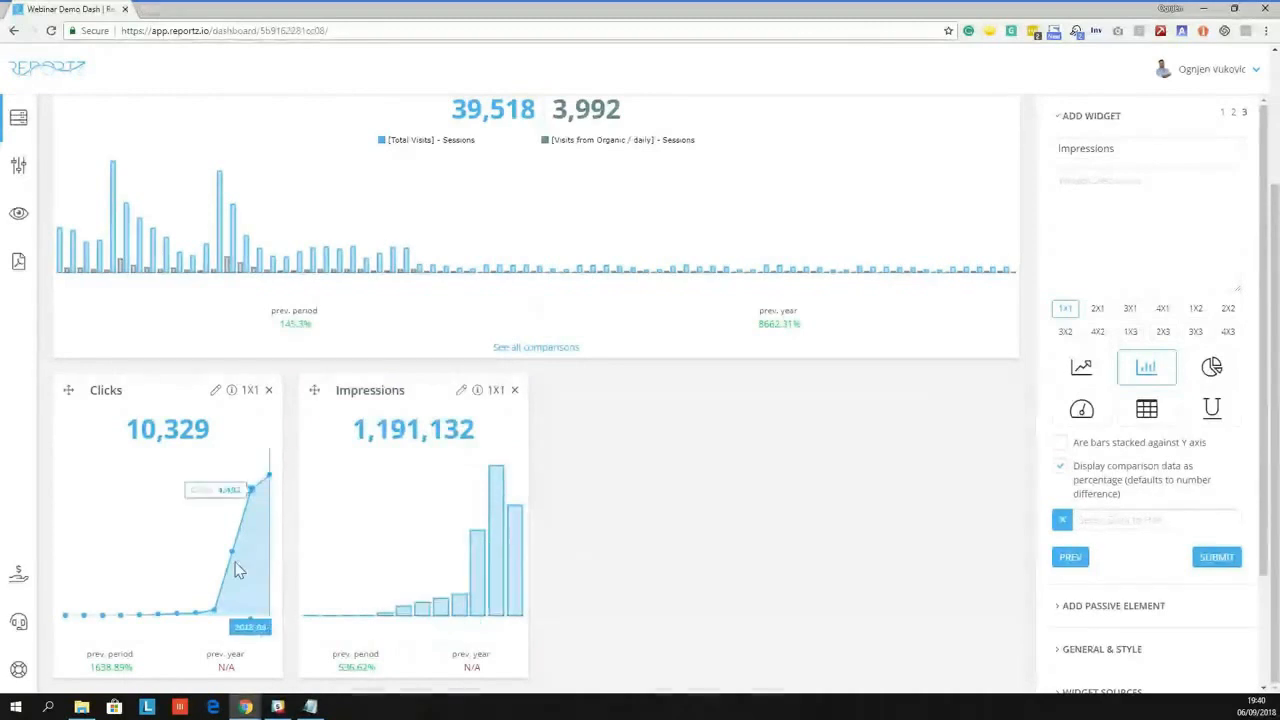
Configure the next Account Performance widget as Custom, with Day as the dimension and Clicks as the metric
click(1070, 557)
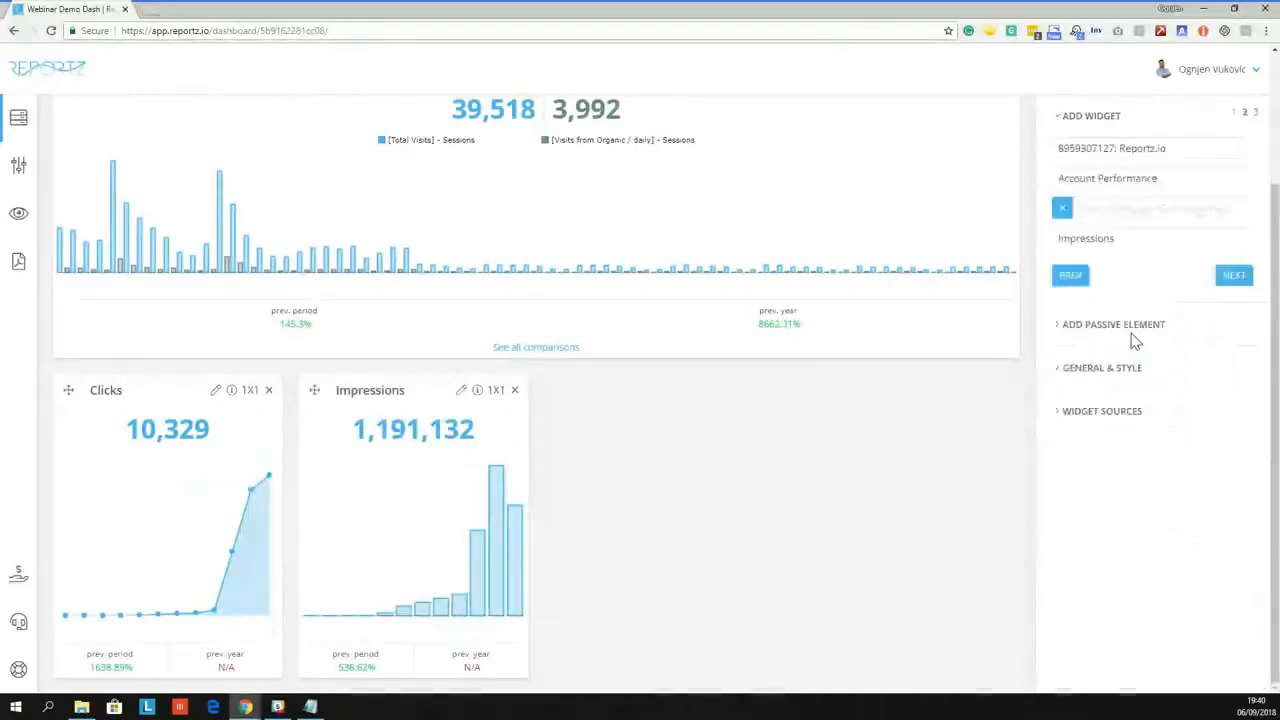
click(1122, 237)
text(cus)
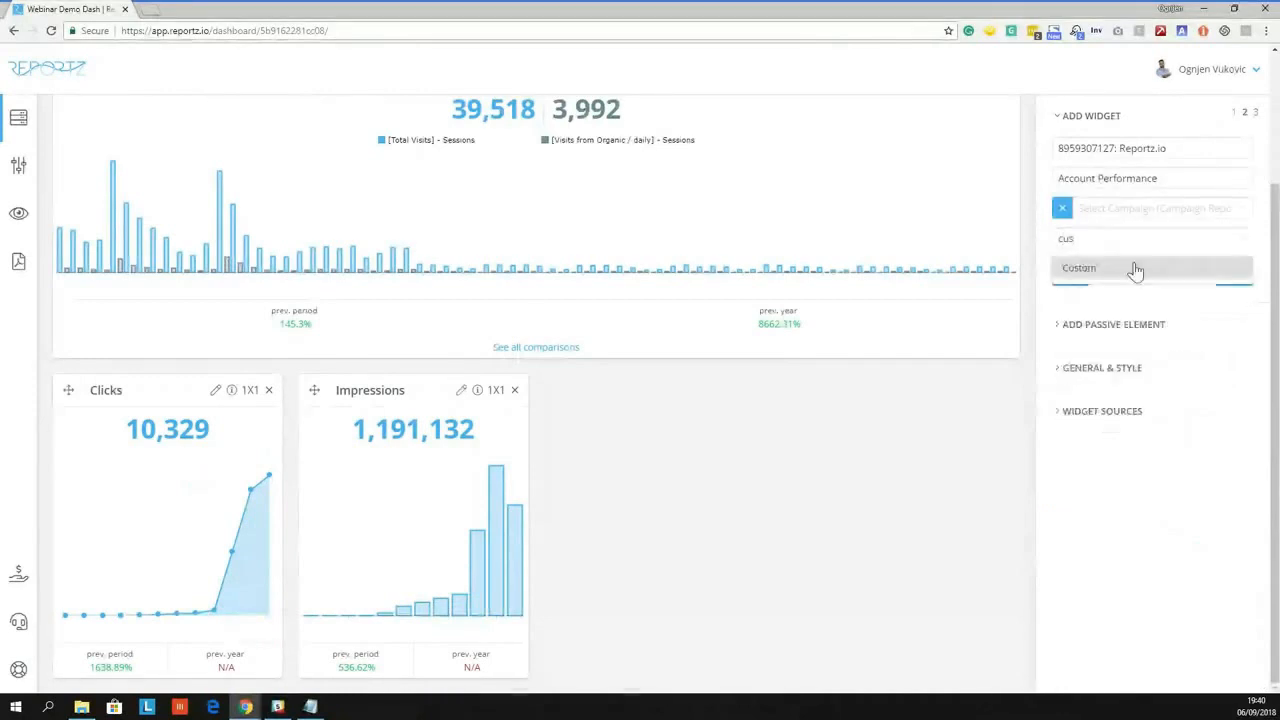
click(1136, 270)
text(day)
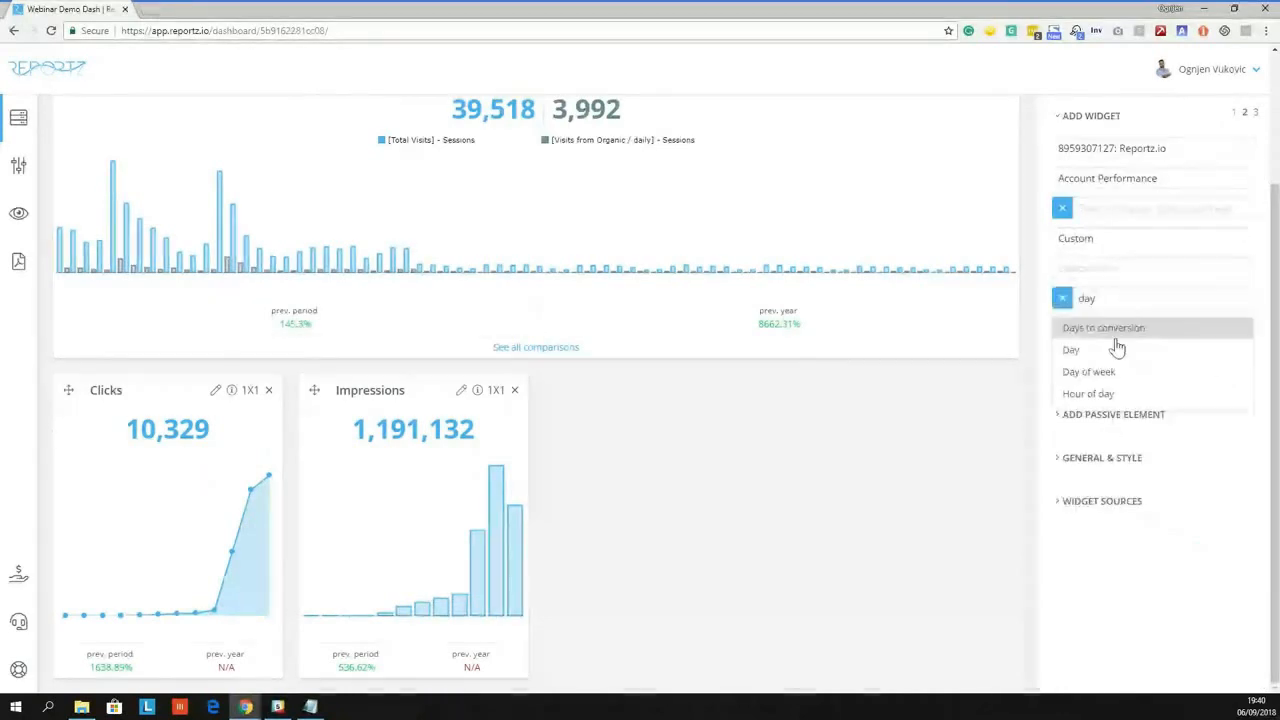
click(1125, 345)
click(1131, 328)
text(cli)
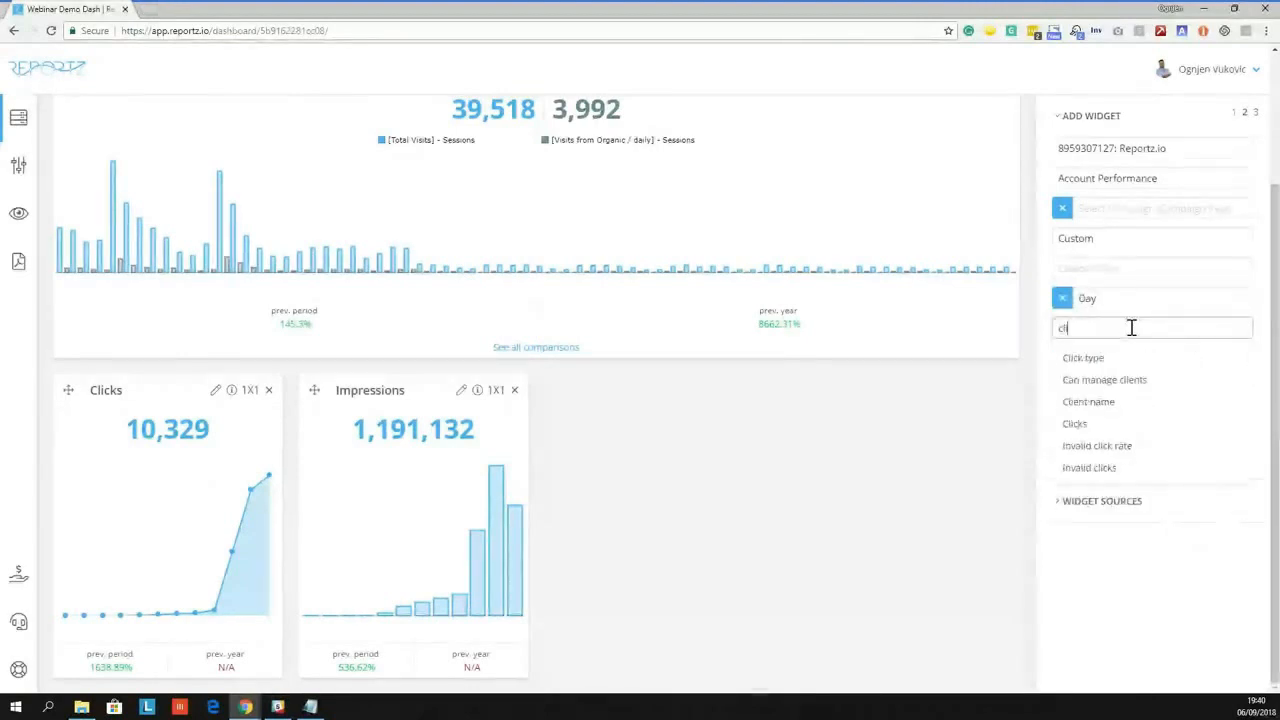
text(c)
click(1112, 380)
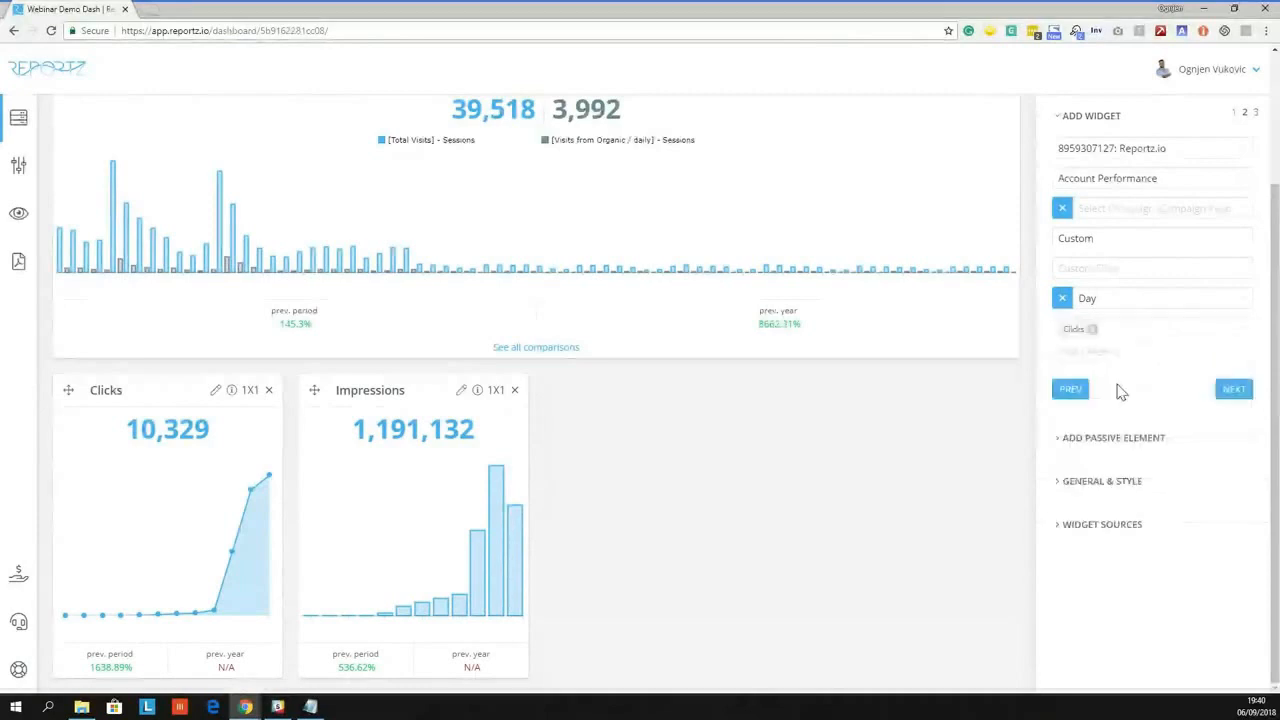
Title the custom daily widget "Clicks", add it to the dashboard as a bar chart, and resize it to 2X1
click(1236, 390)
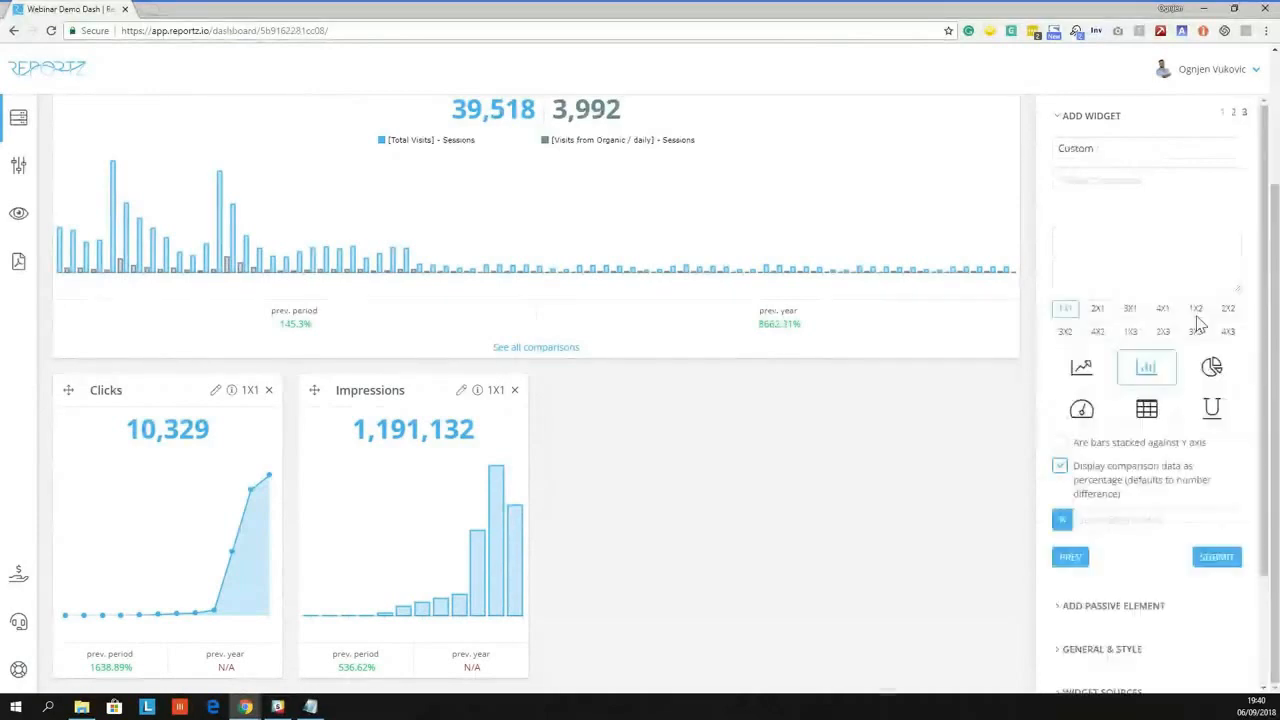
double_click(1100, 148)
text(Clicks)
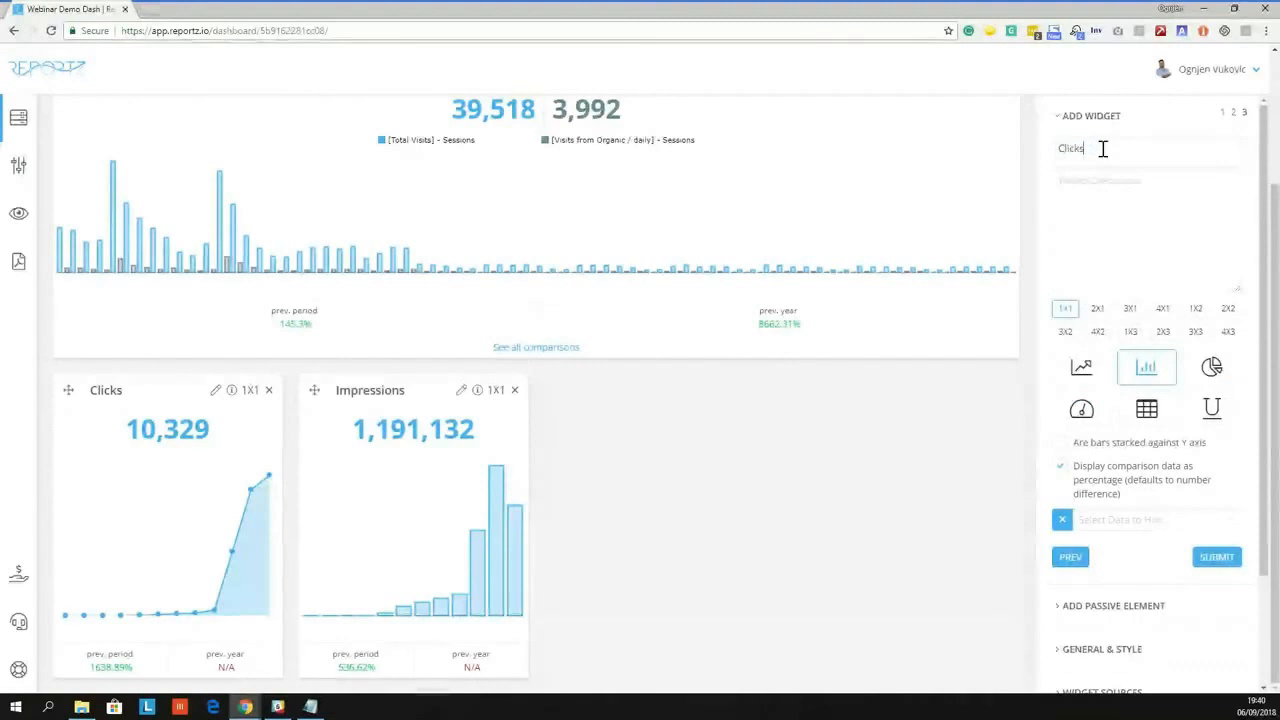
click(1216, 560)
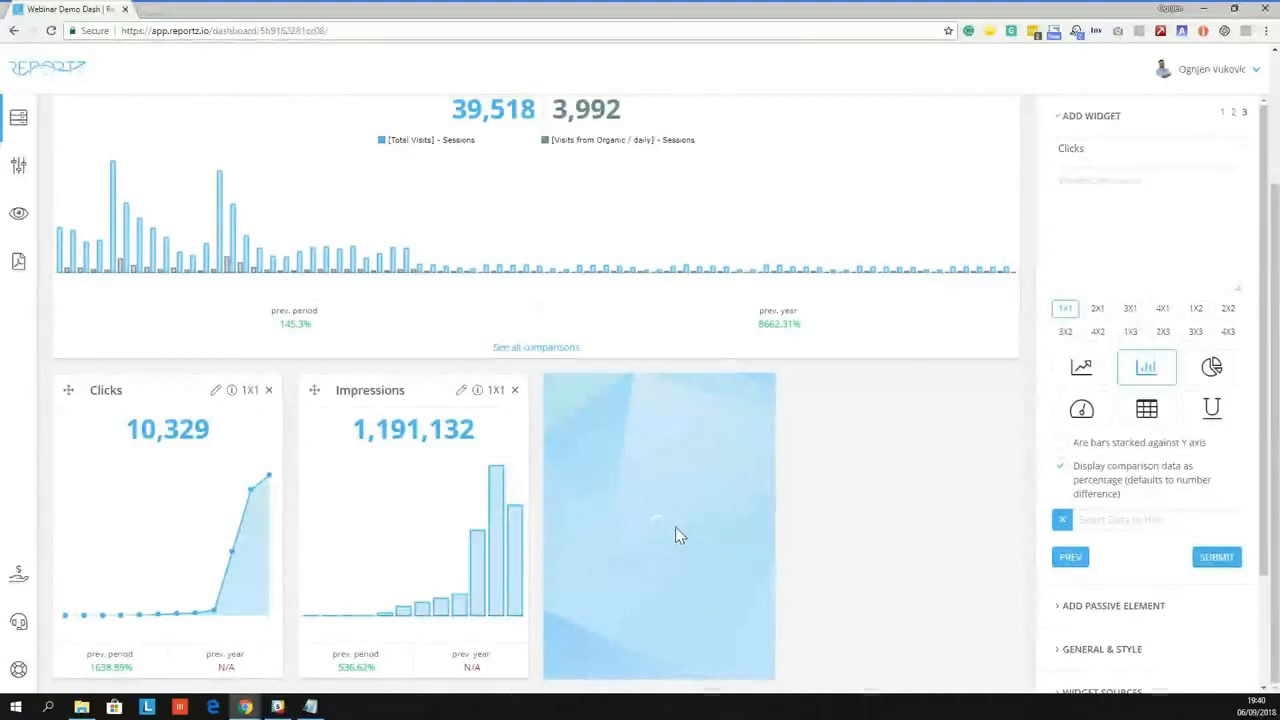
click(742, 391)
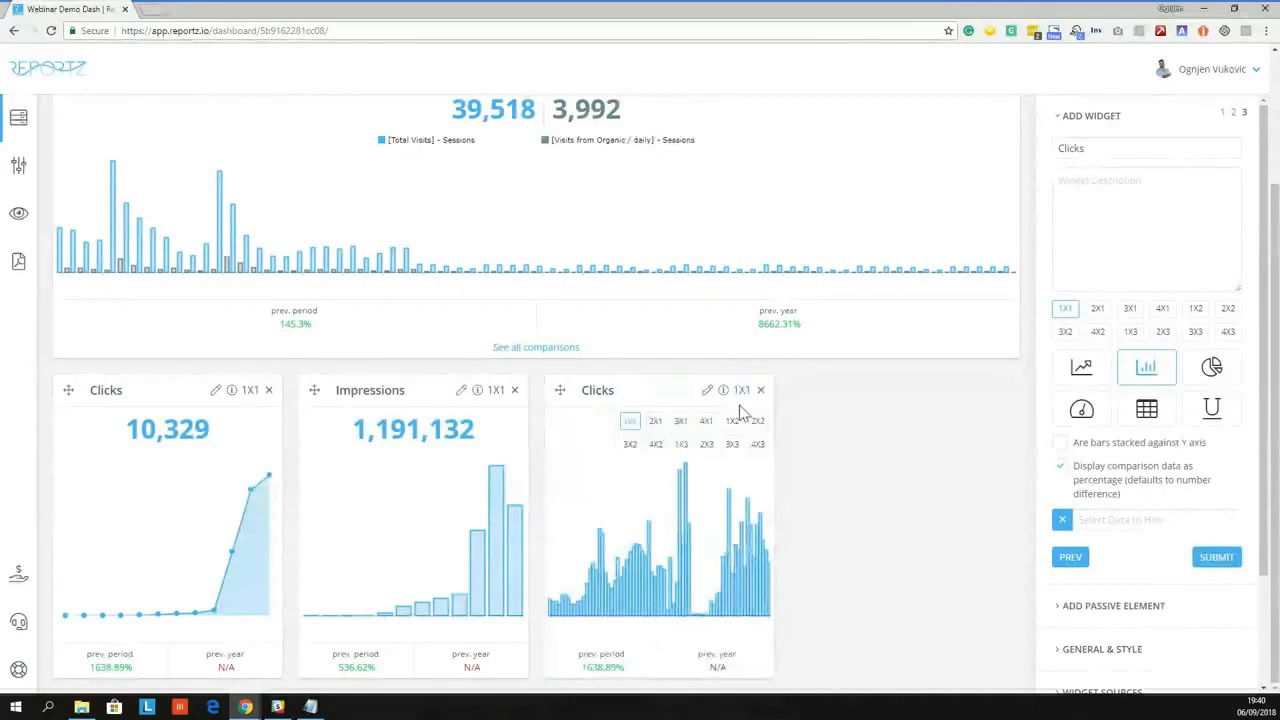
click(657, 423)
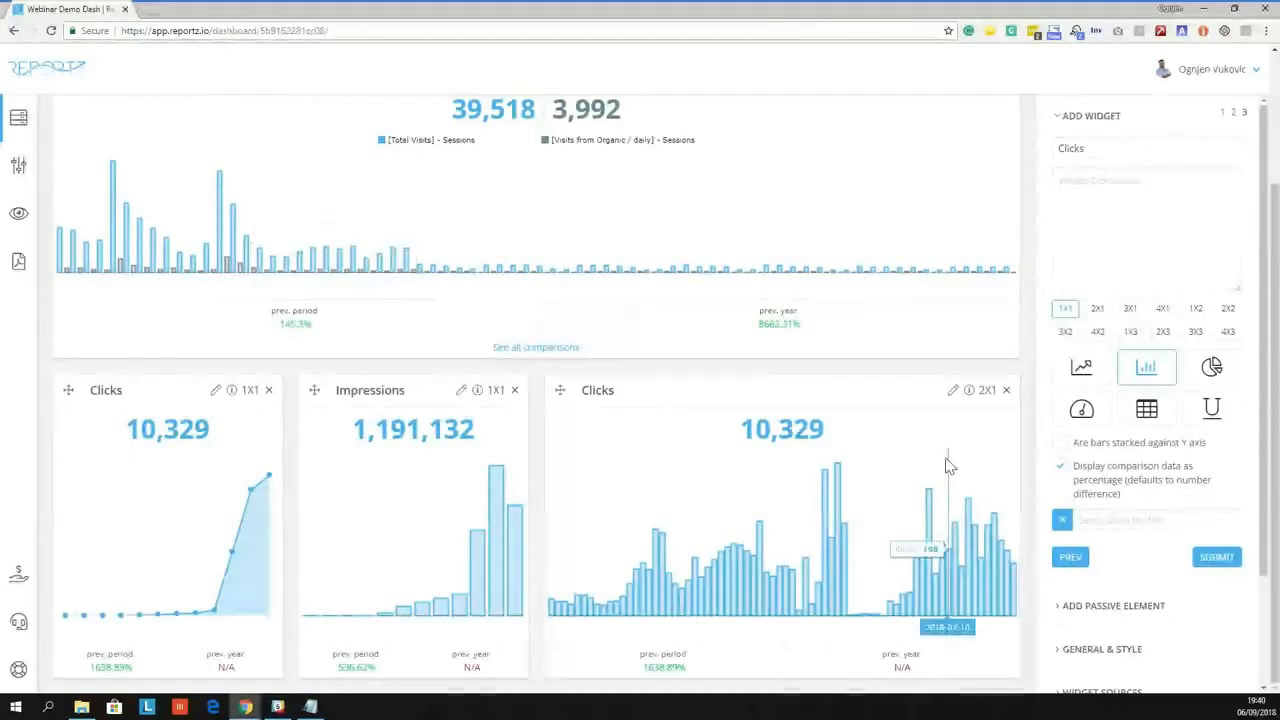
Edit the 2X1 daily Clicks widget and add Impressions as a second metric
click(953, 390)
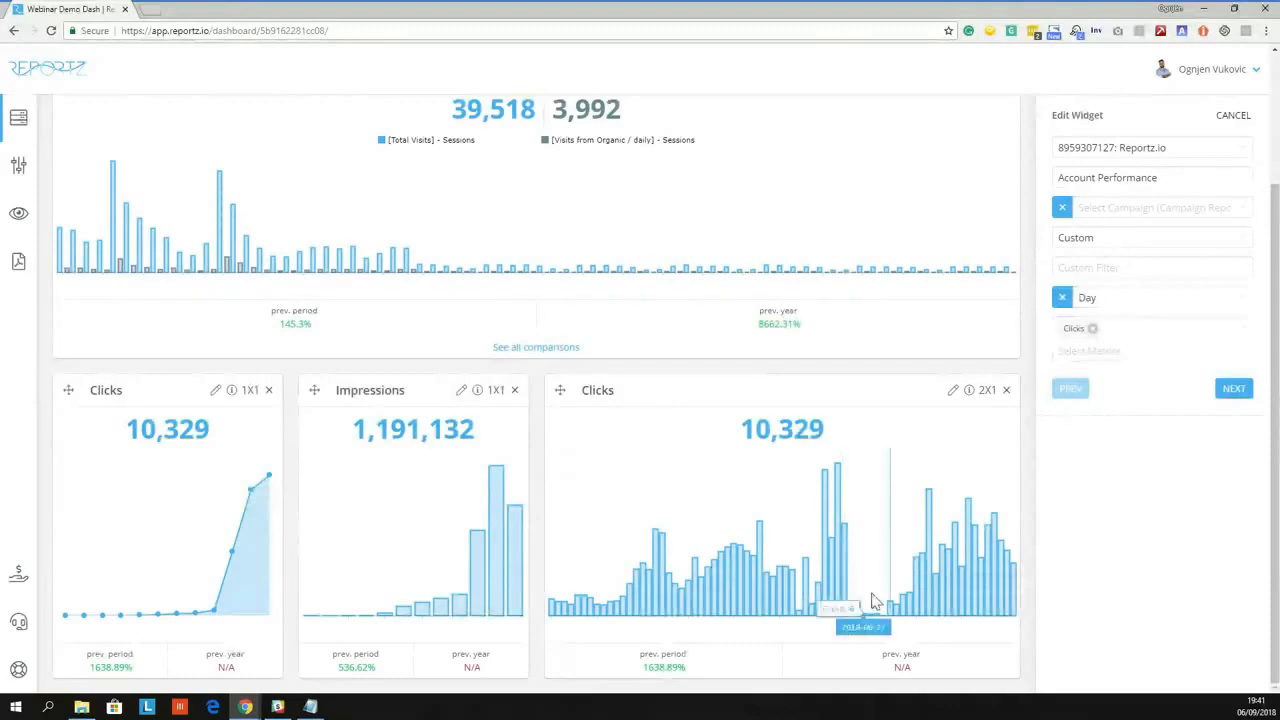
click(953, 391)
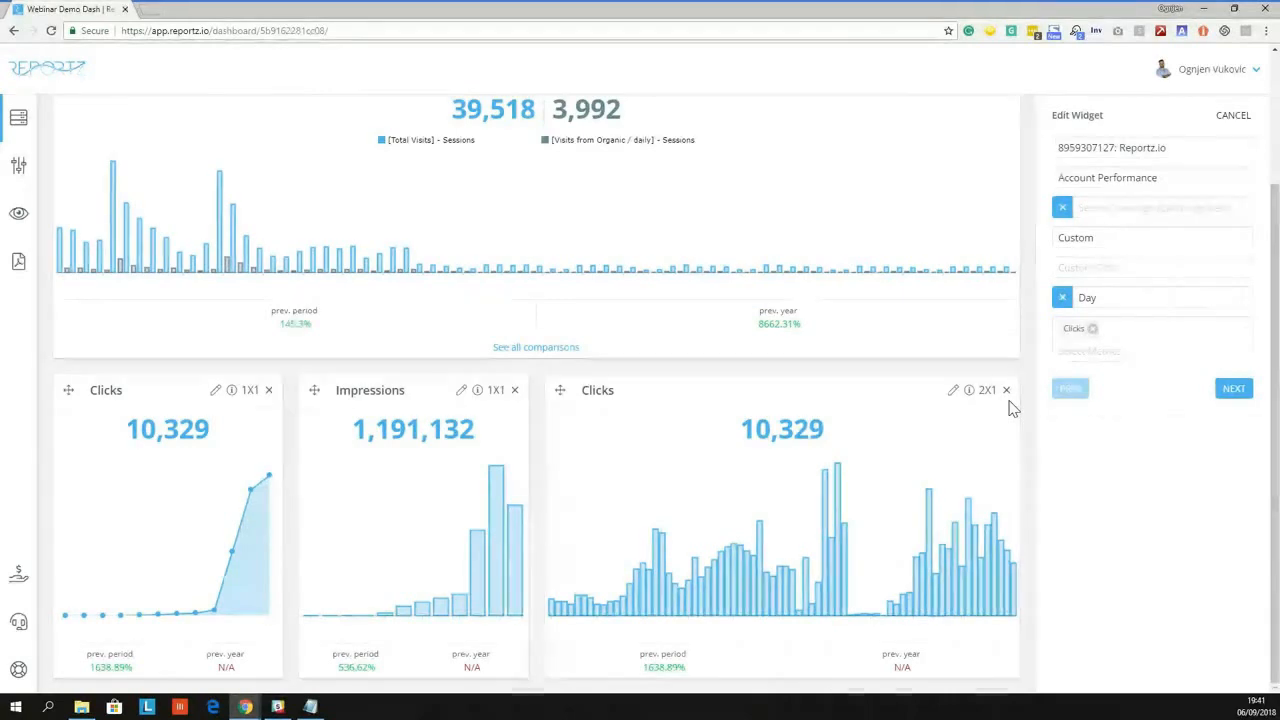
click(1154, 349)
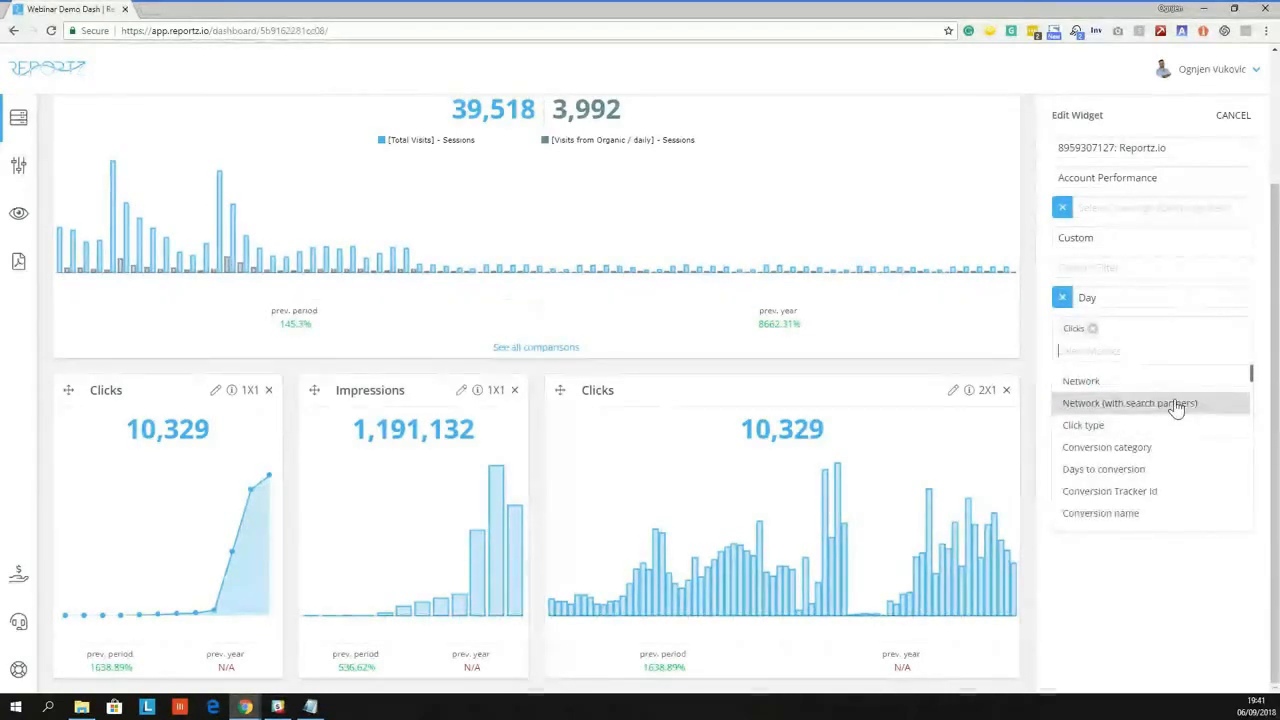
text(lu)
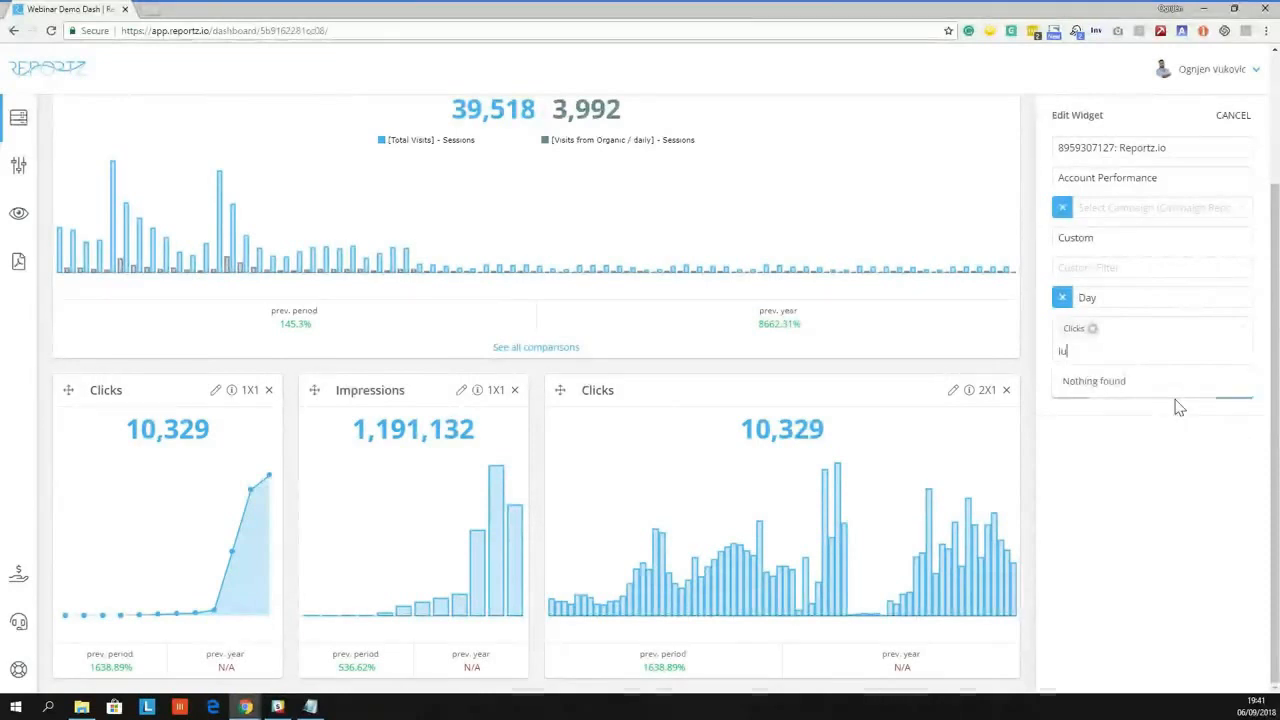
key(BackSpace)
key(BackSpace)
text(Impress)
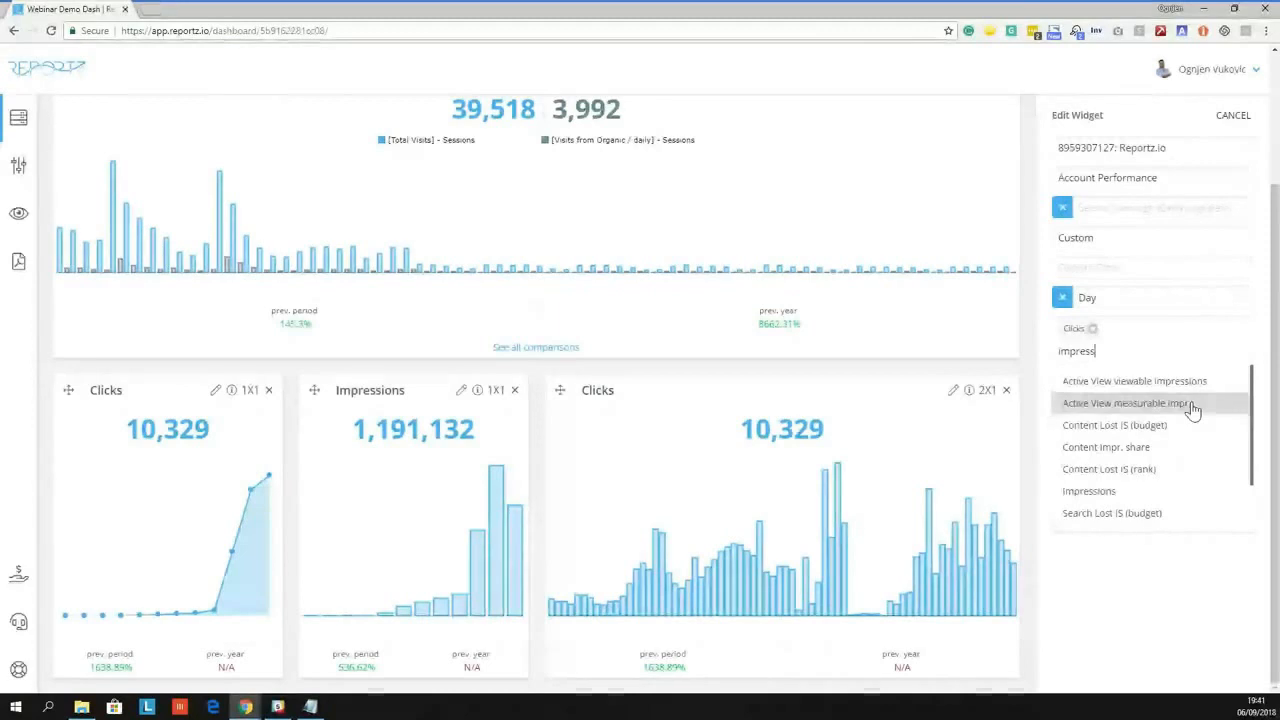
click(1135, 491)
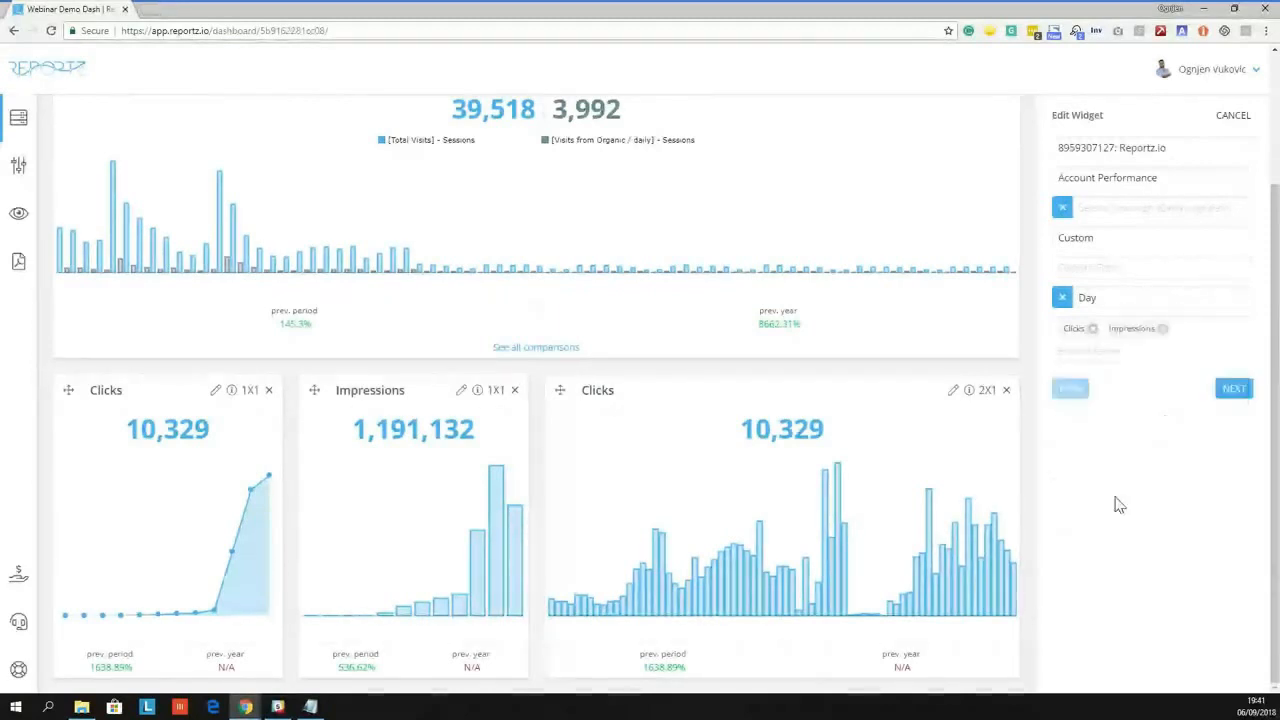
Browse the available metrics for the 2X1 widget and add Views as a third metric
click(1134, 349)
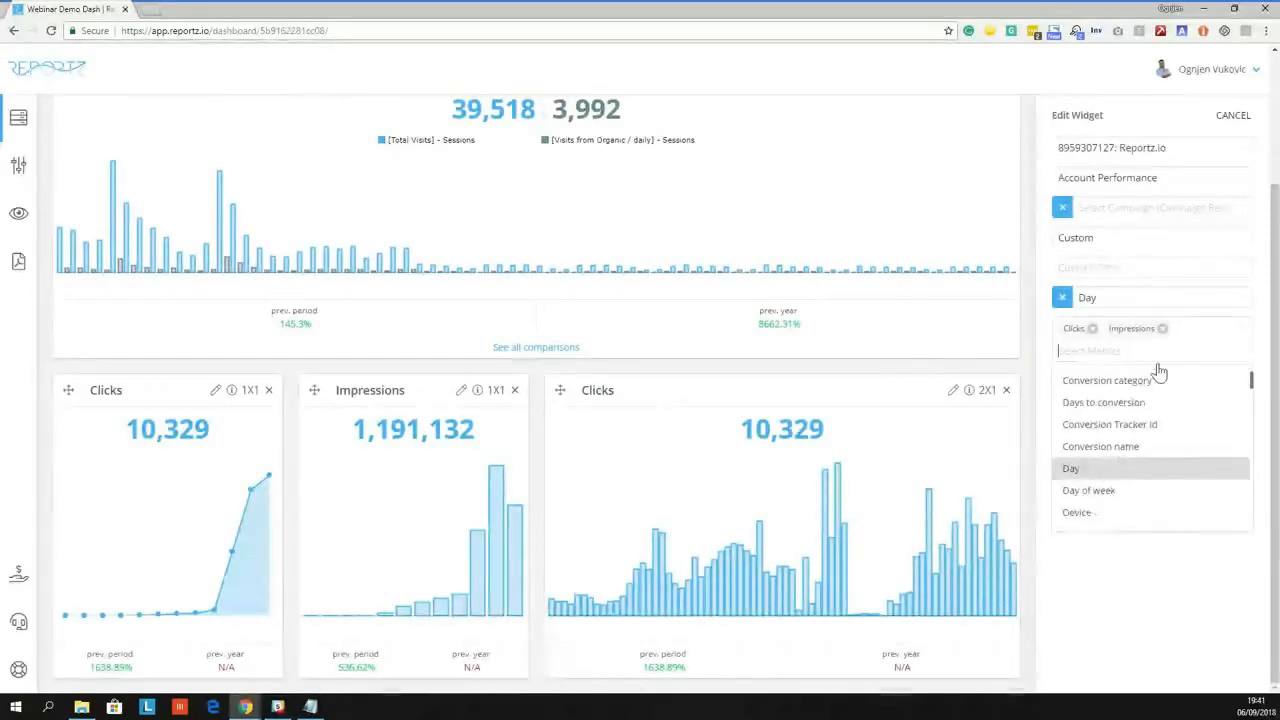
scroll(1158, 372, down, 3)
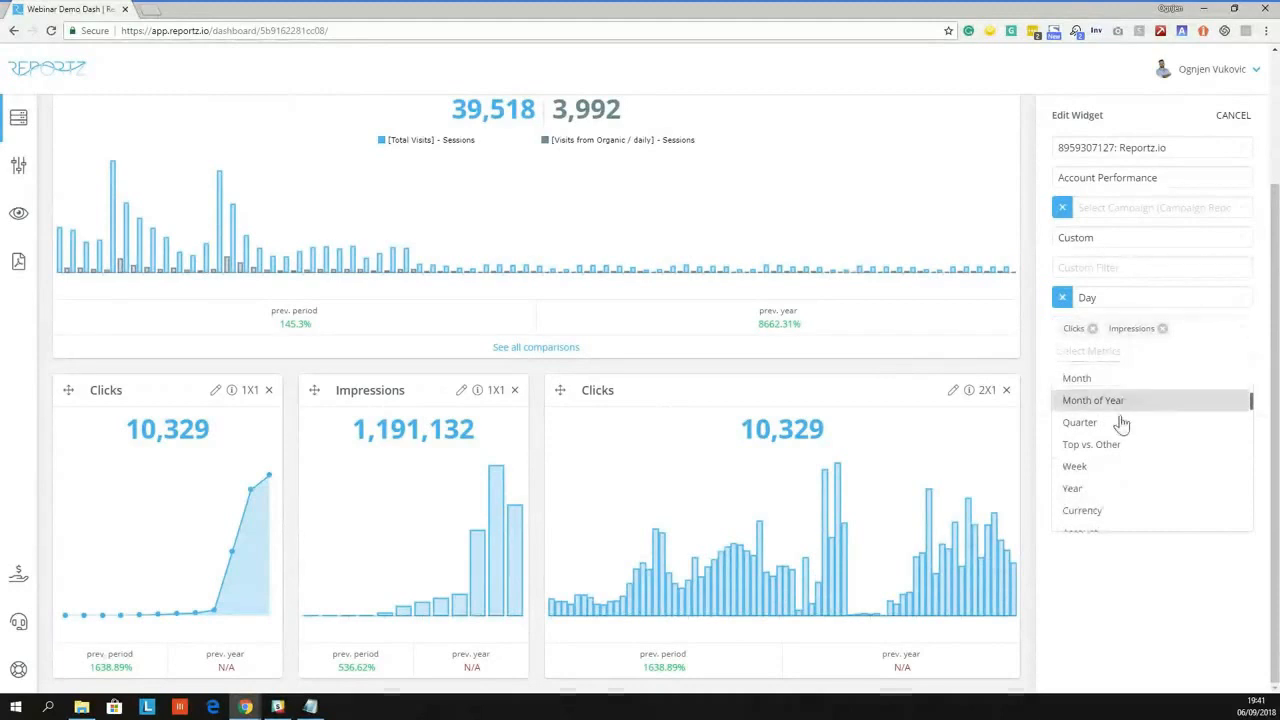
scroll(1122, 410, up, 5)
click(1129, 655)
click(1106, 353)
scroll(1140, 460, down, 2)
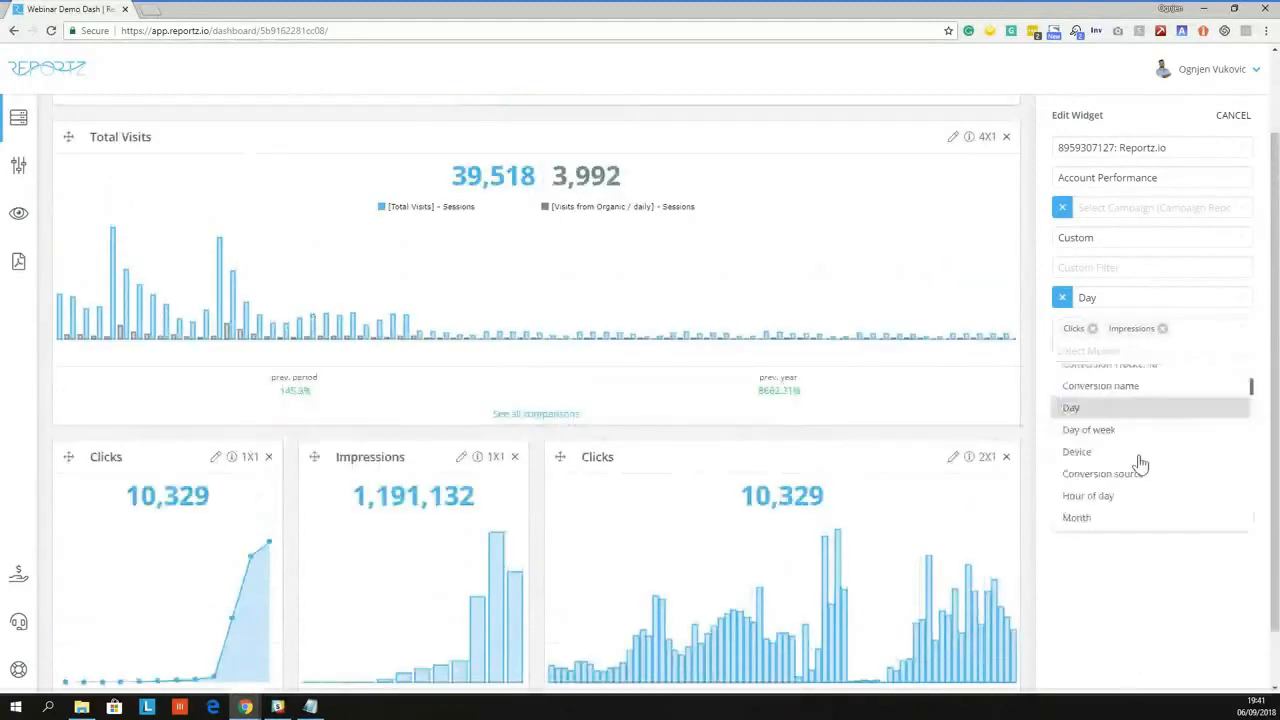
scroll(1141, 470, down, 3)
scroll(1138, 478, down, 3)
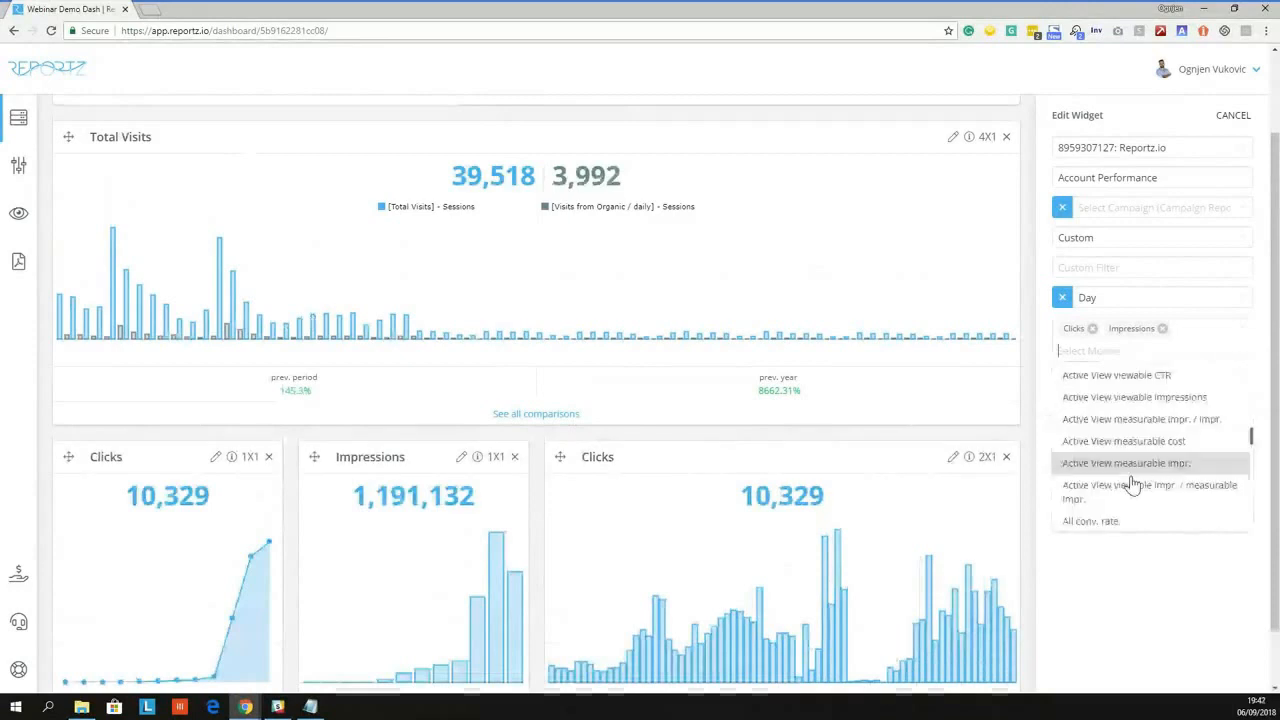
scroll(1135, 460, down, 3)
scroll(1135, 455, down, 3)
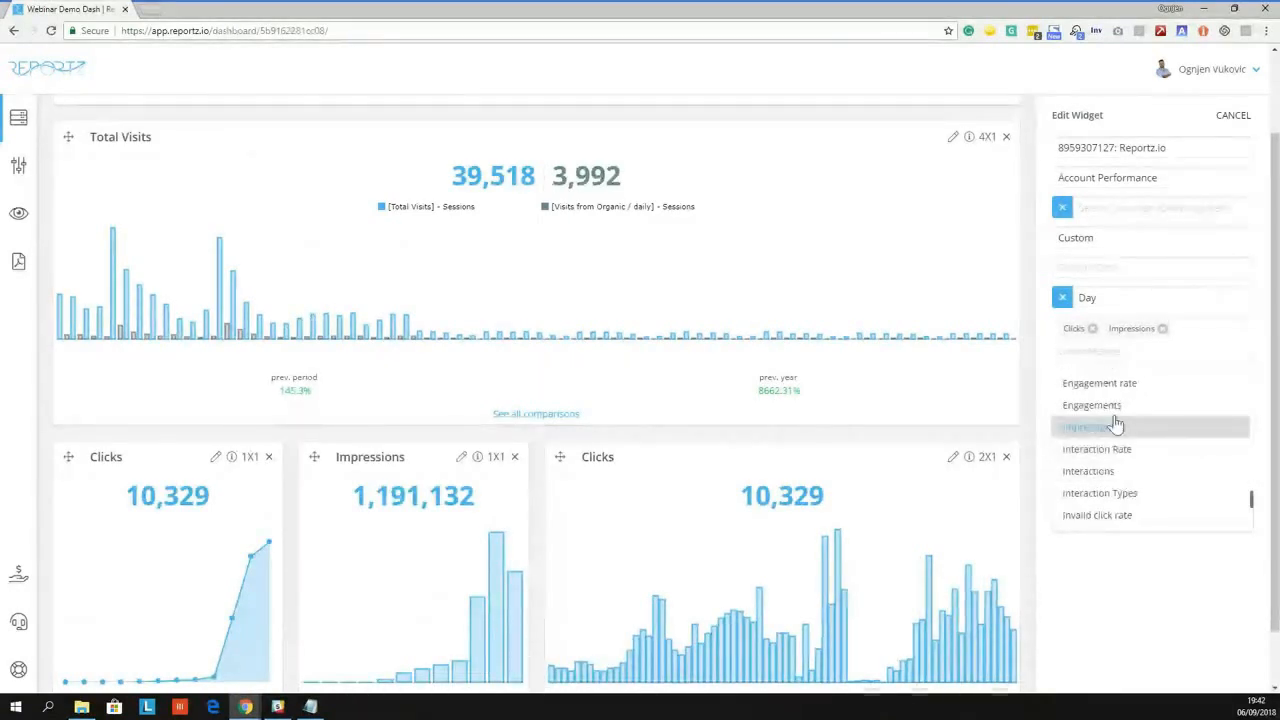
scroll(1137, 479, down, 1)
scroll(1140, 460, down, 3)
click(1106, 494)
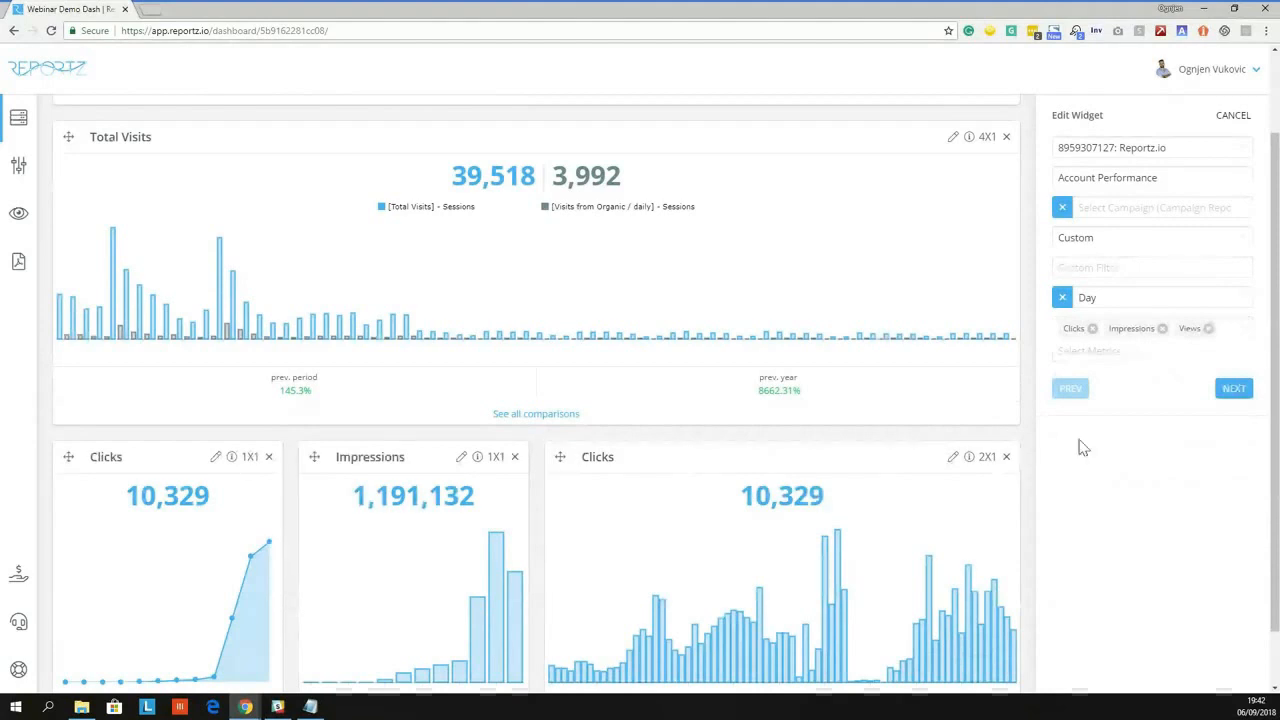
Rename the 2X1 widget "Overall", switch it to a line chart, and save the changes
click(1233, 388)
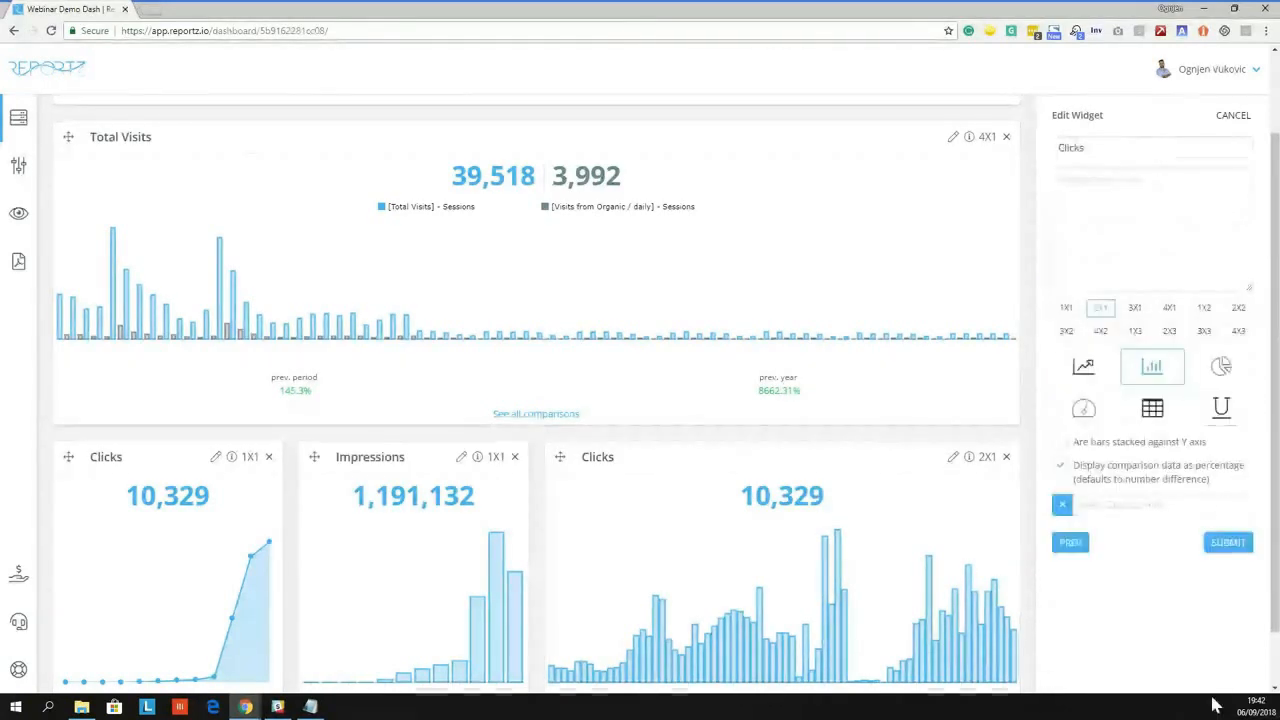
double_click(1098, 150)
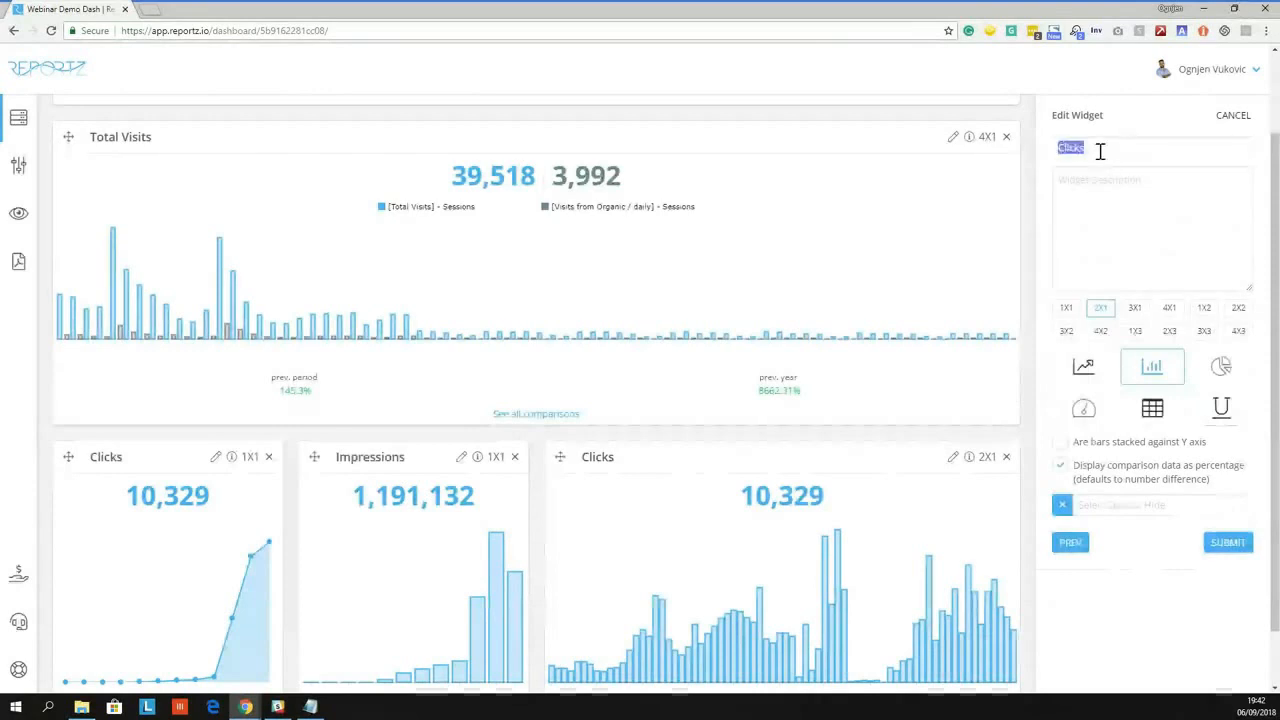
text(Overa)
key(BackSpace)
key(BackSpace)
text(erall)
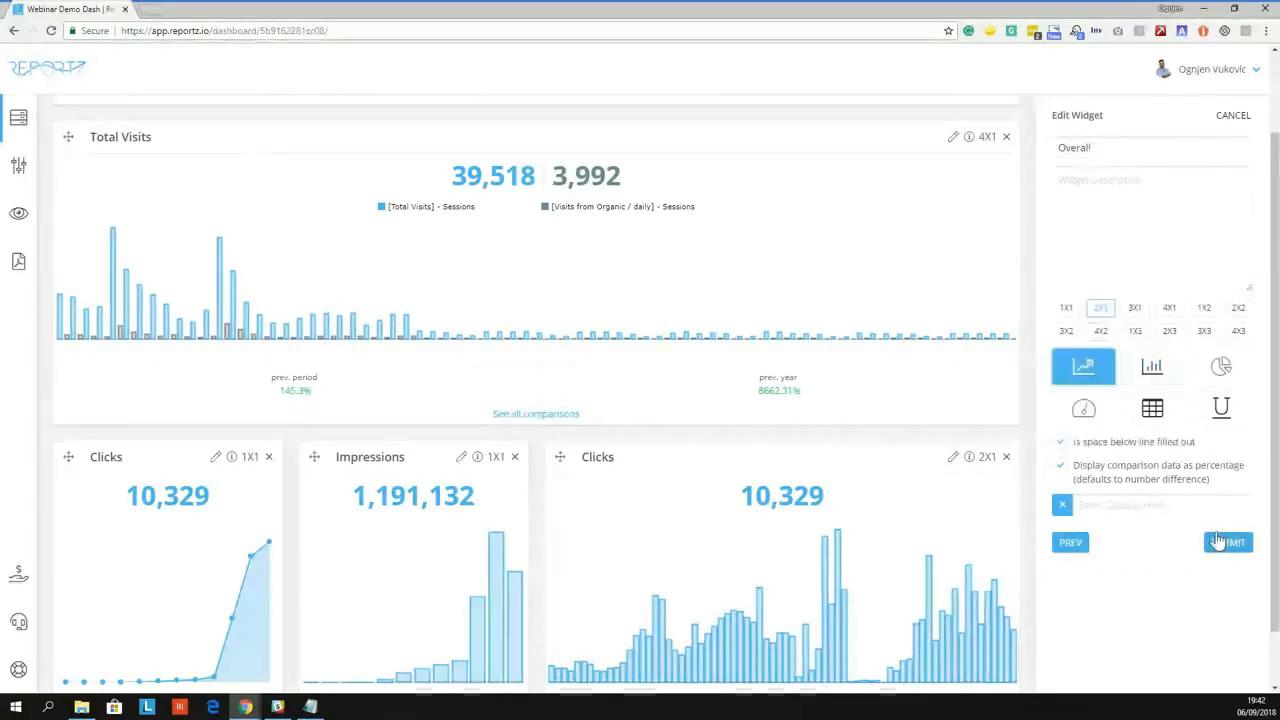
click(1225, 545)
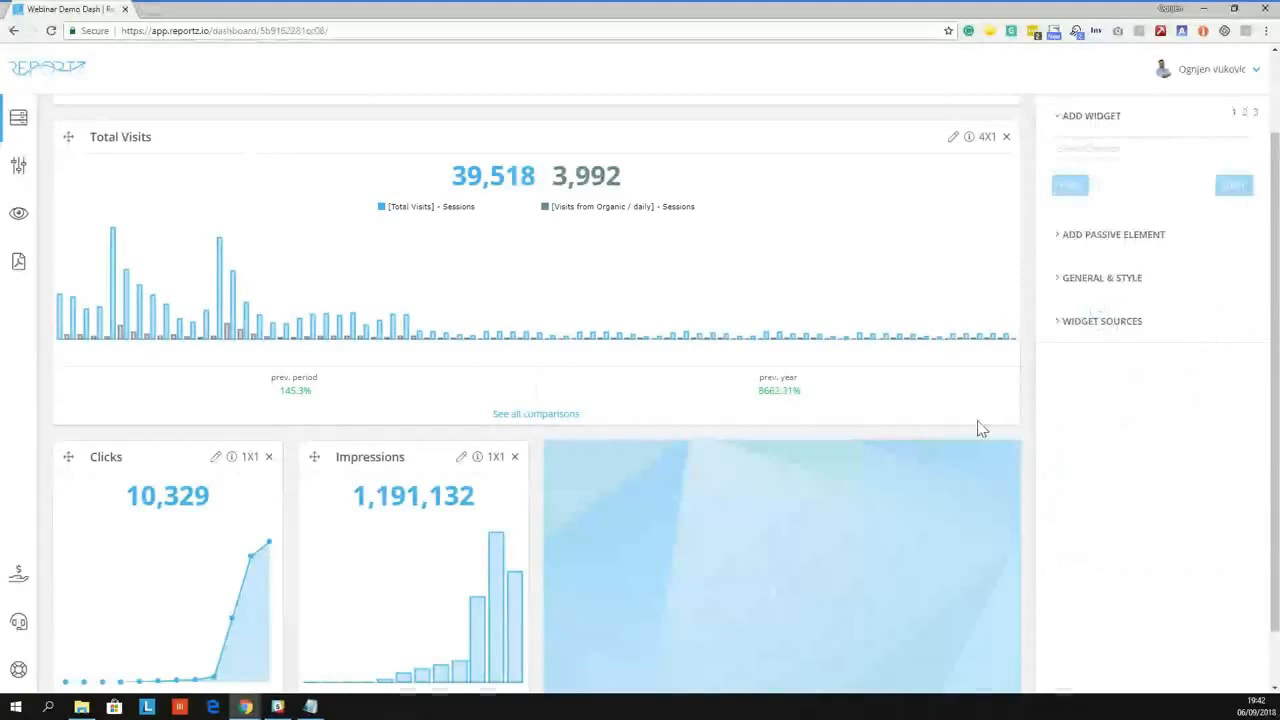
scroll(857, 277, down, 1)
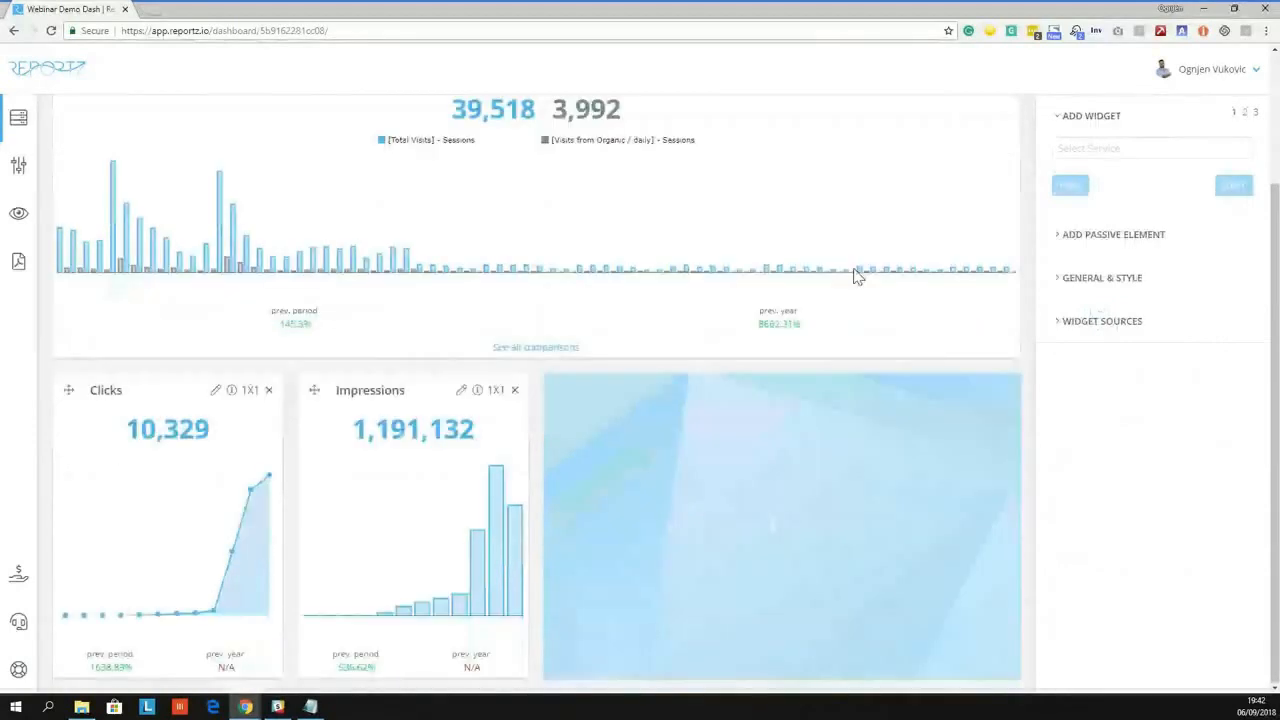
mouse_move(857, 277)
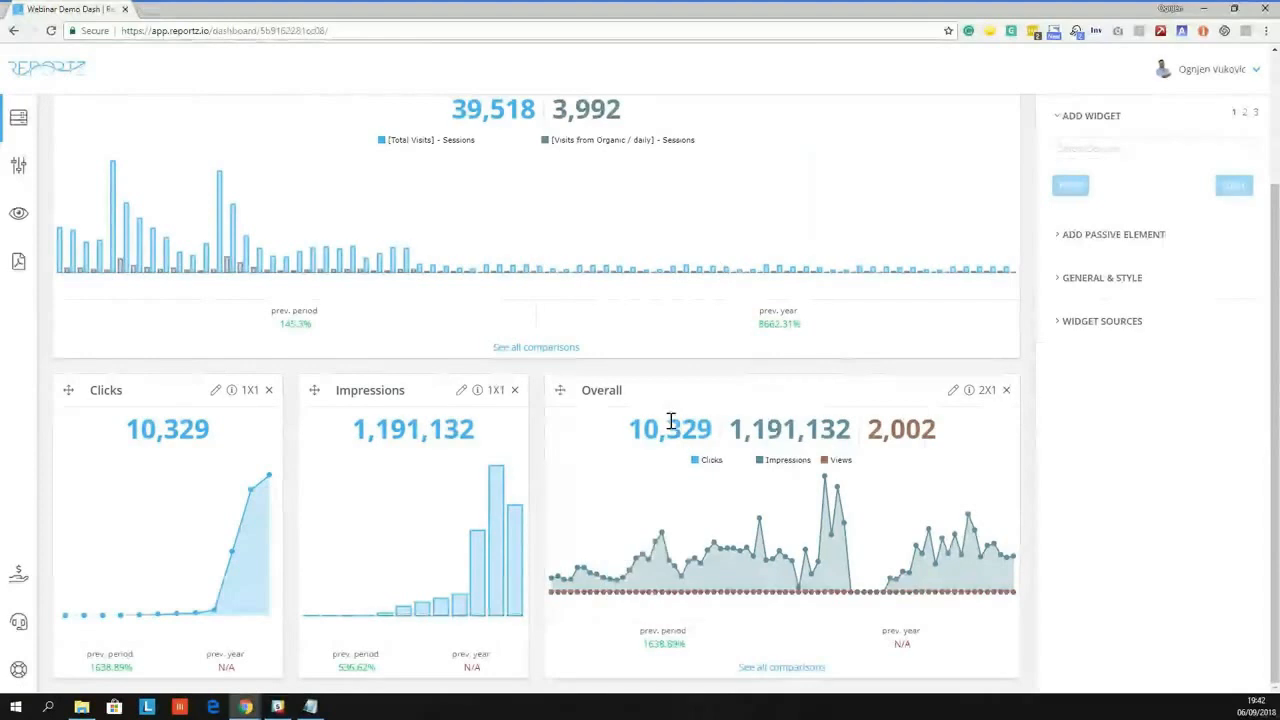
scroll(670, 420, up, 2)
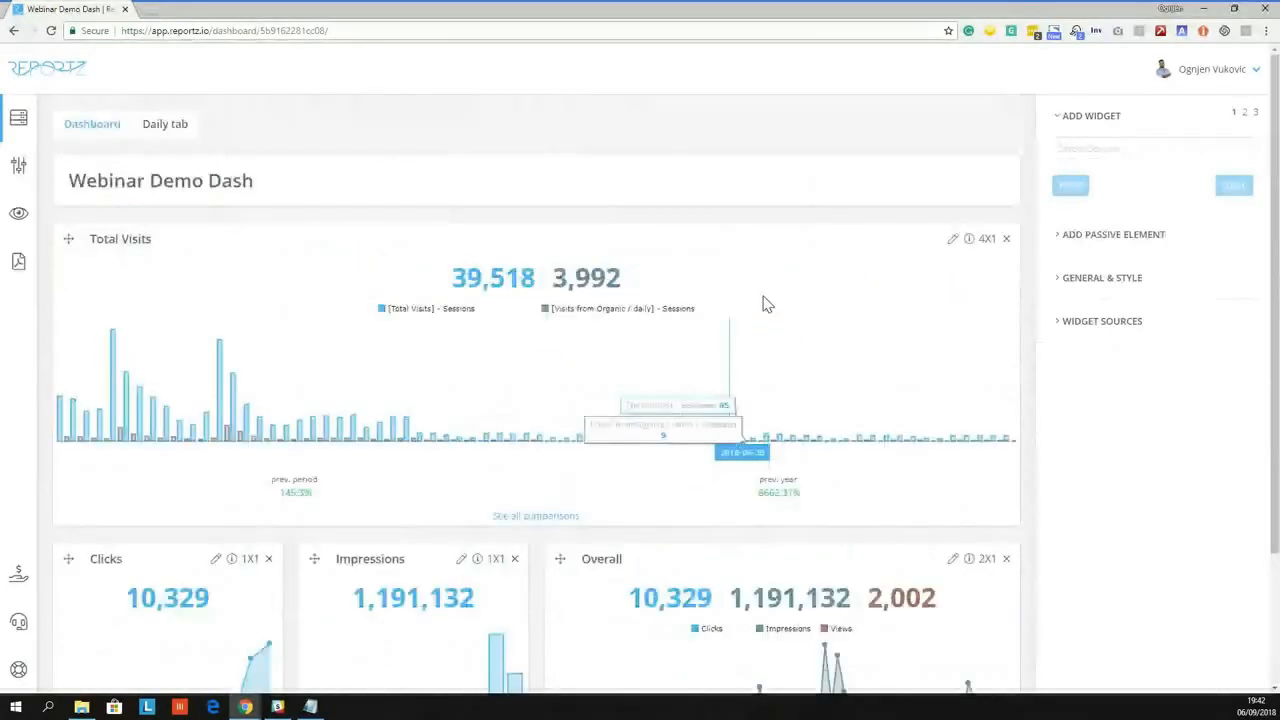
Look over the dashboard's widgets and rename the dashboard "Change Dash Name" in its general settings
scroll(733, 455, down, 2)
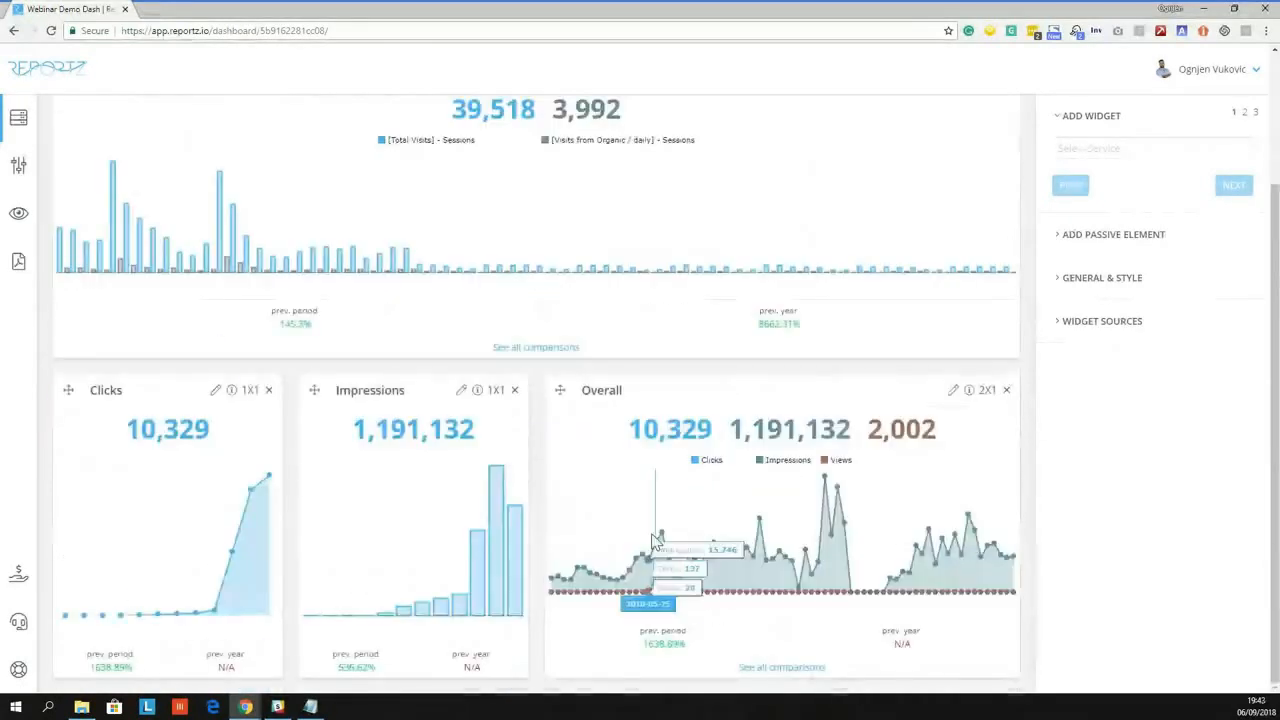
scroll(655, 540, up, 2)
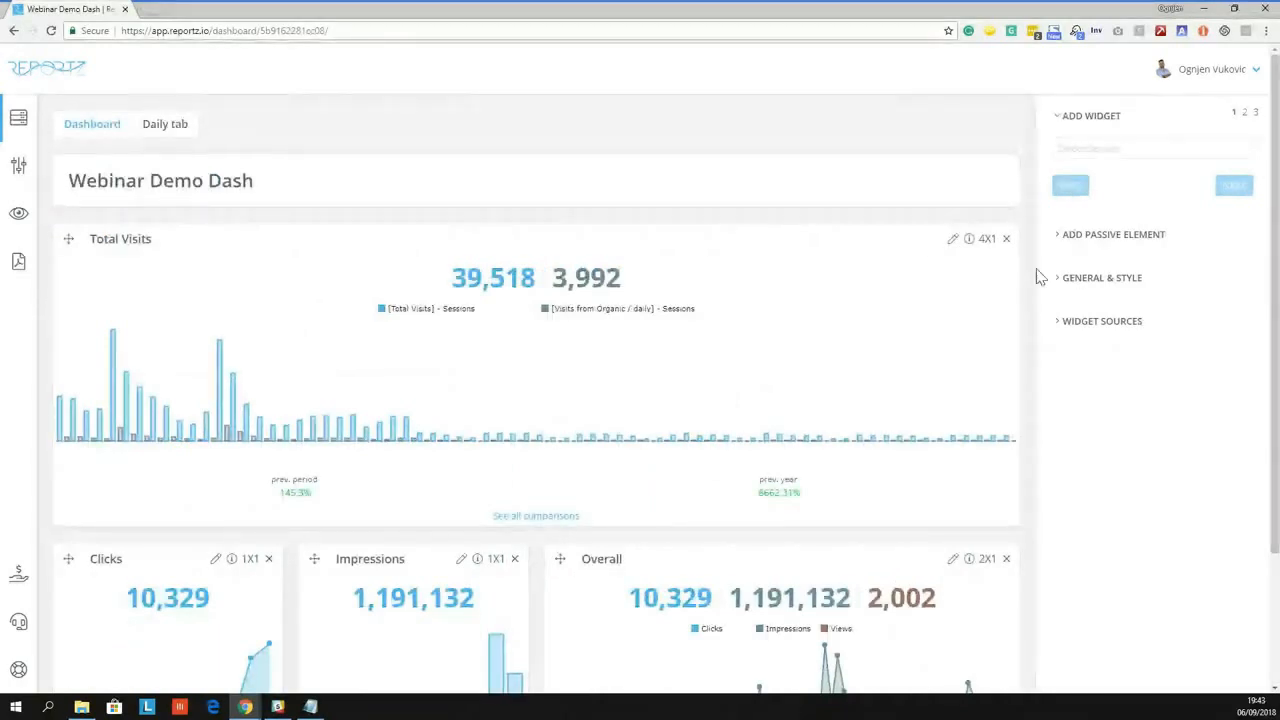
click(1096, 287)
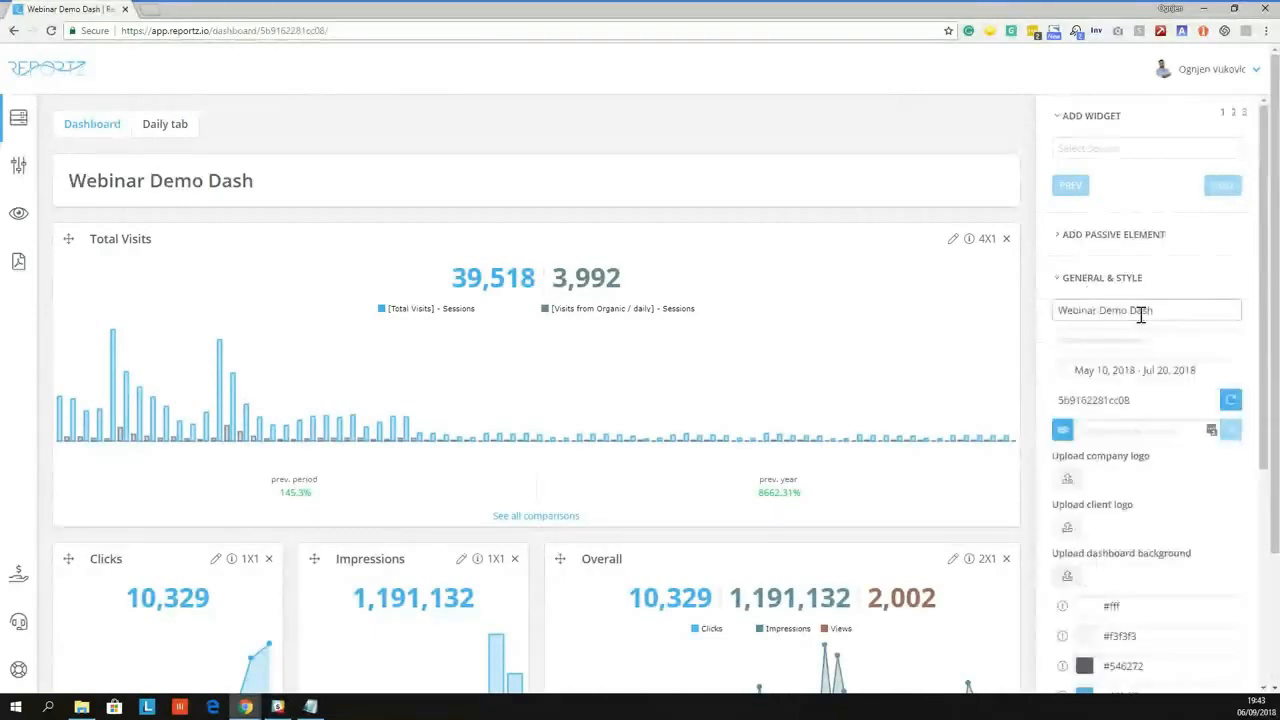
drag(1153, 311, 979, 301)
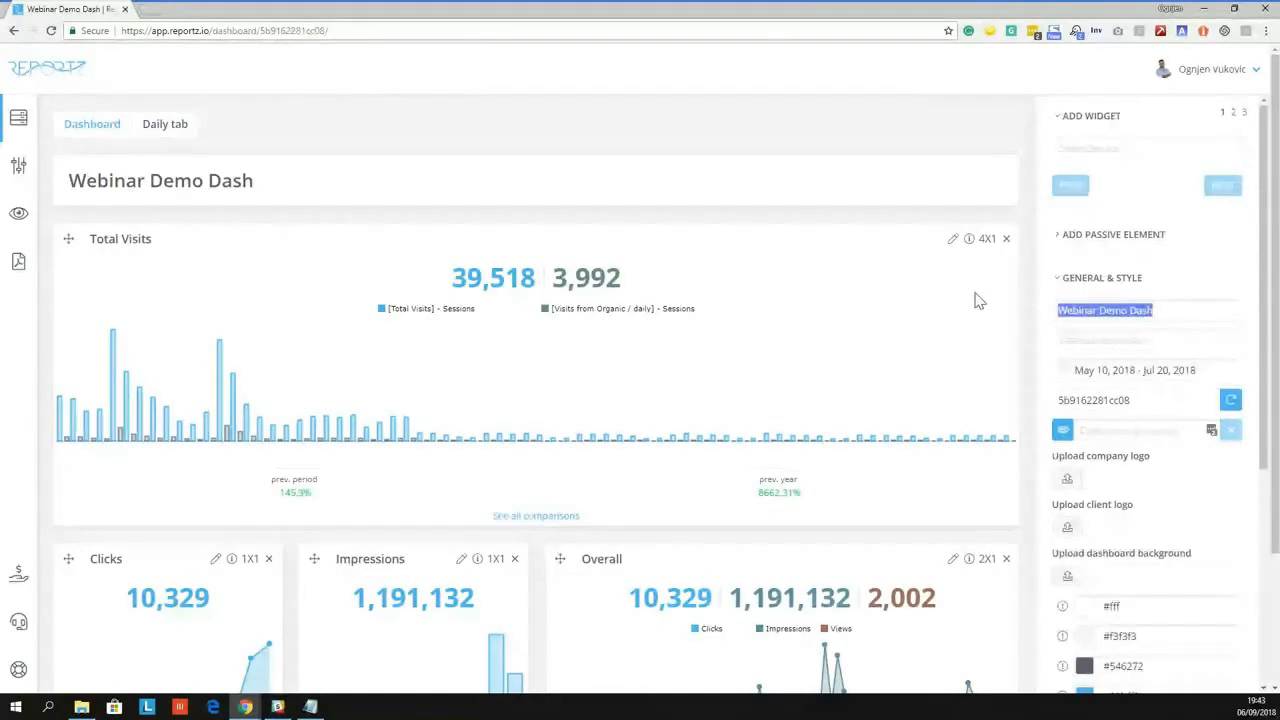
text(Change Da)
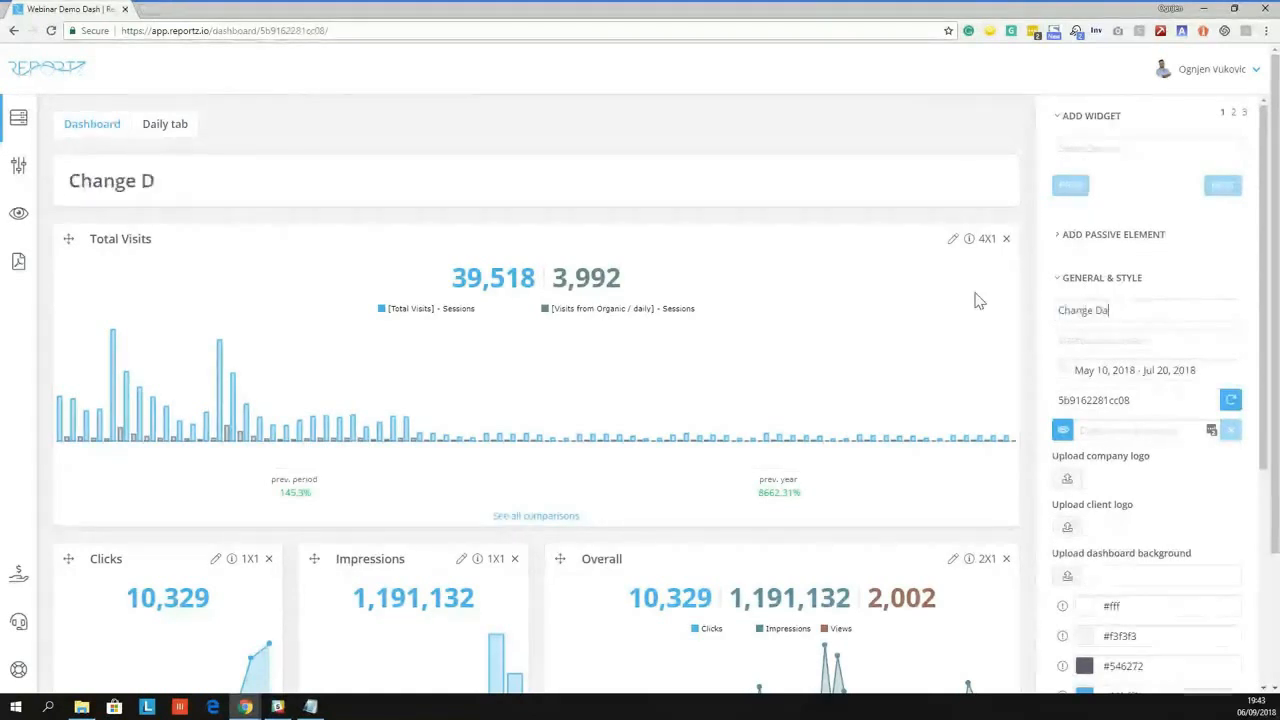
text(sbh)
key(BackSpace)
key(BackSpace)
text(h Name)
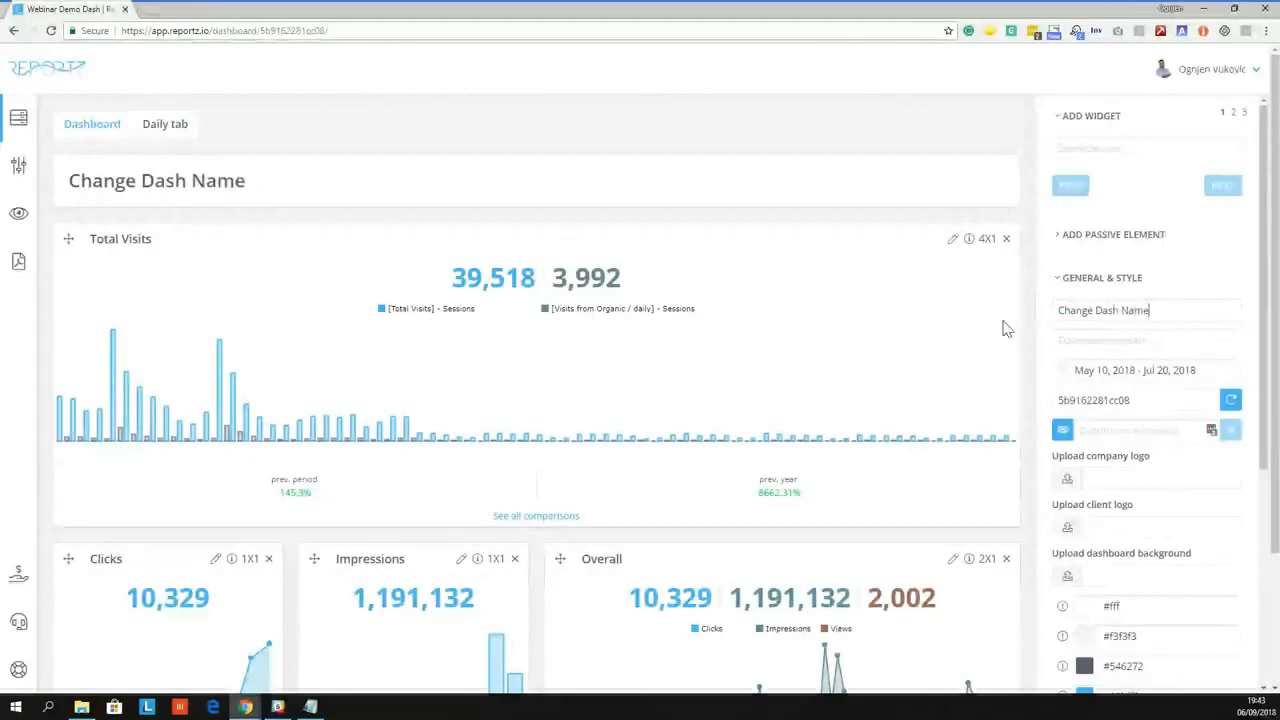
Set the dashboard's custom date range to May 10, 2018 - Jun 10, 2018
click(1159, 381)
scroll(1158, 420, down, 2)
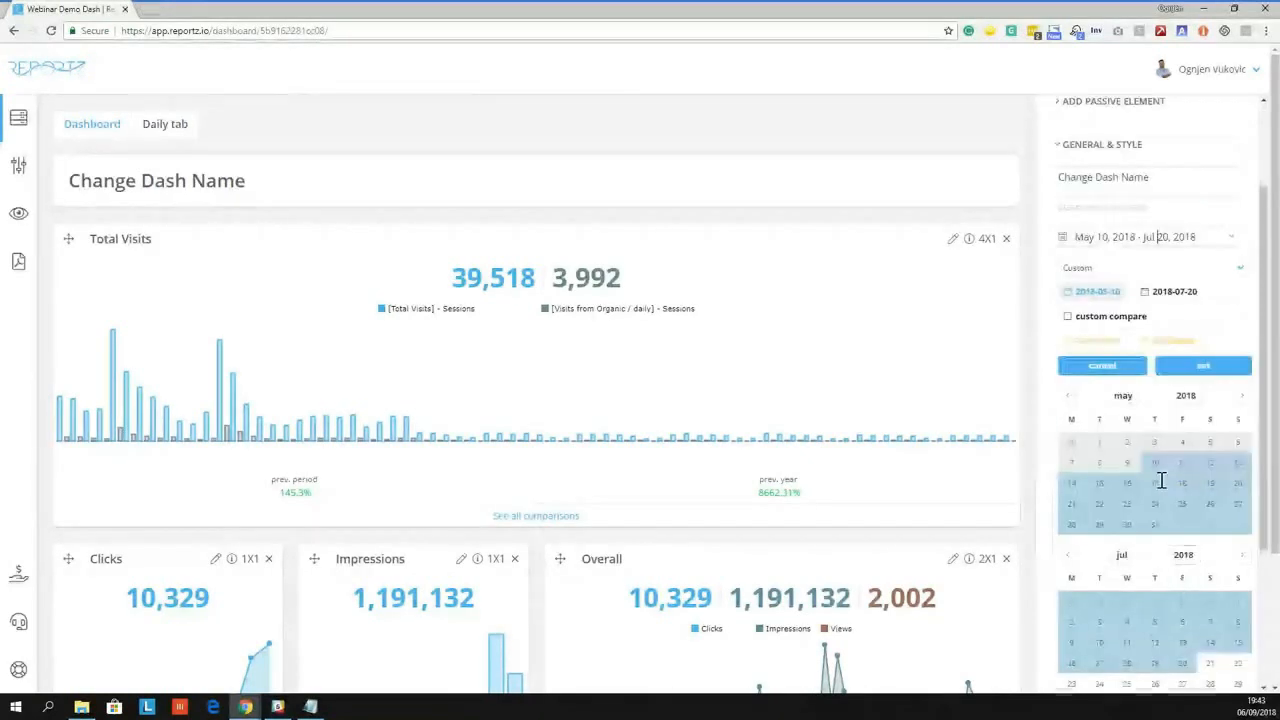
click(1068, 555)
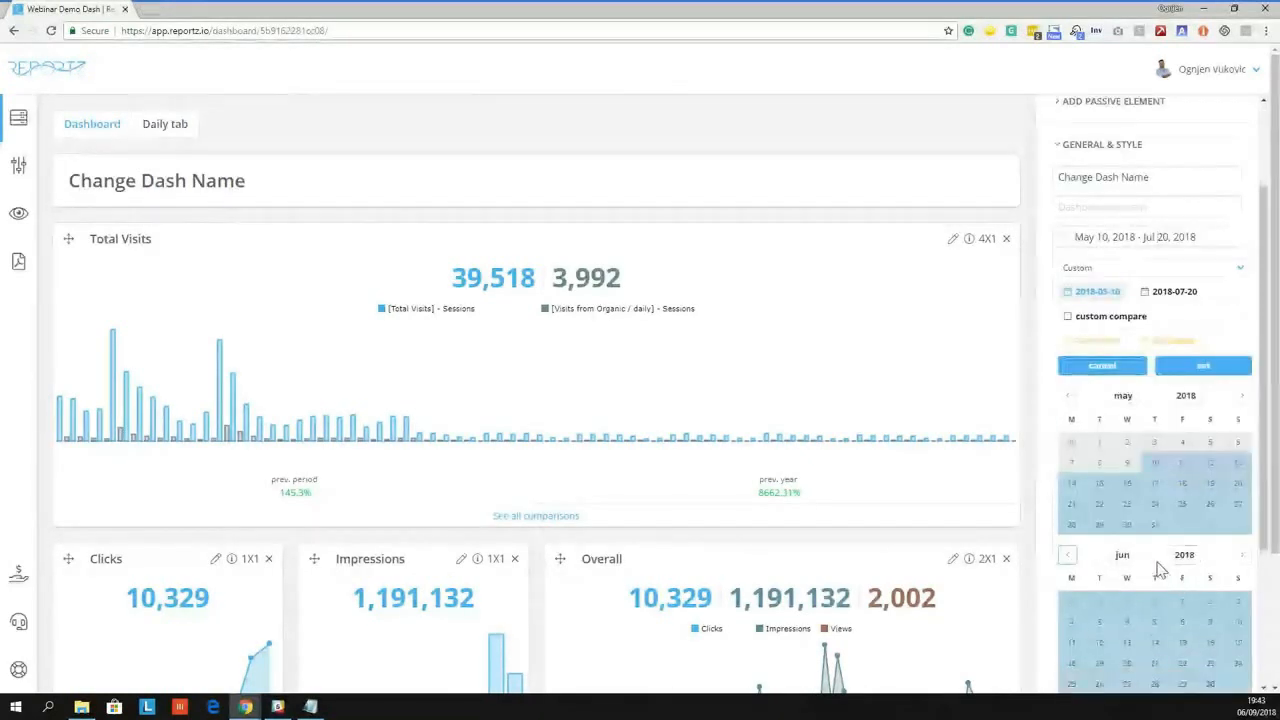
scroll(1160, 570, down, 2)
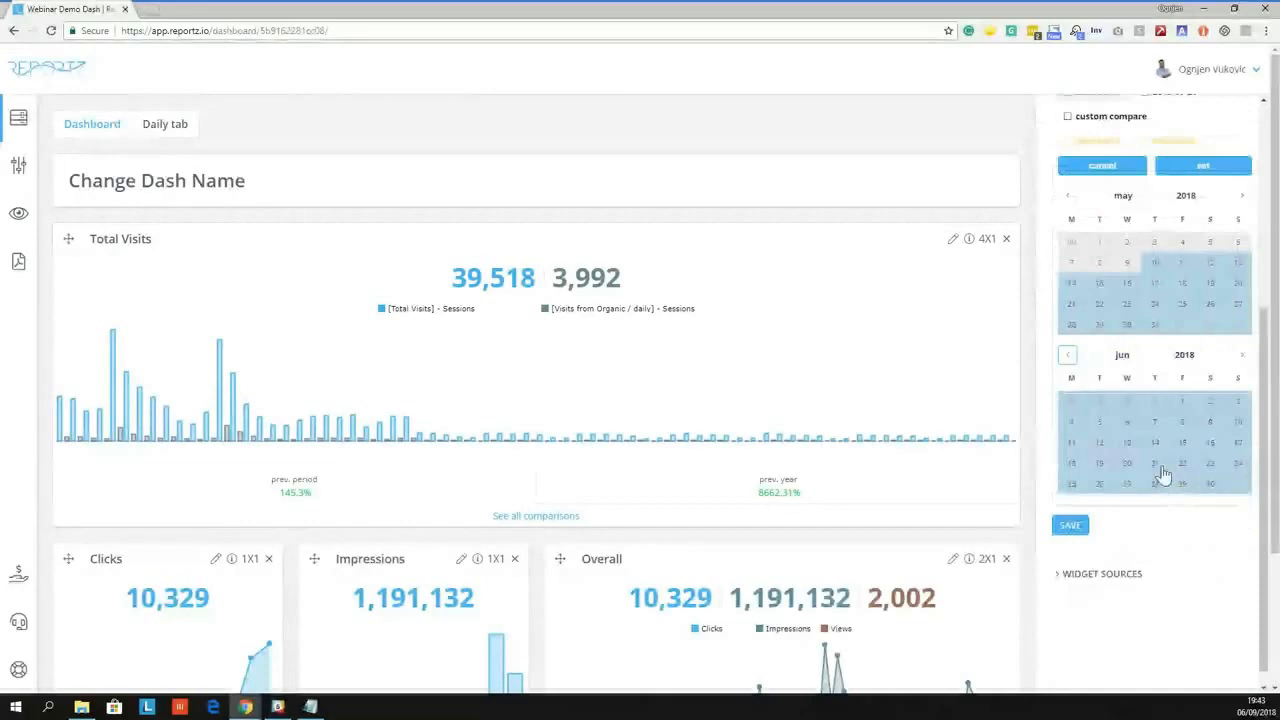
click(1236, 424)
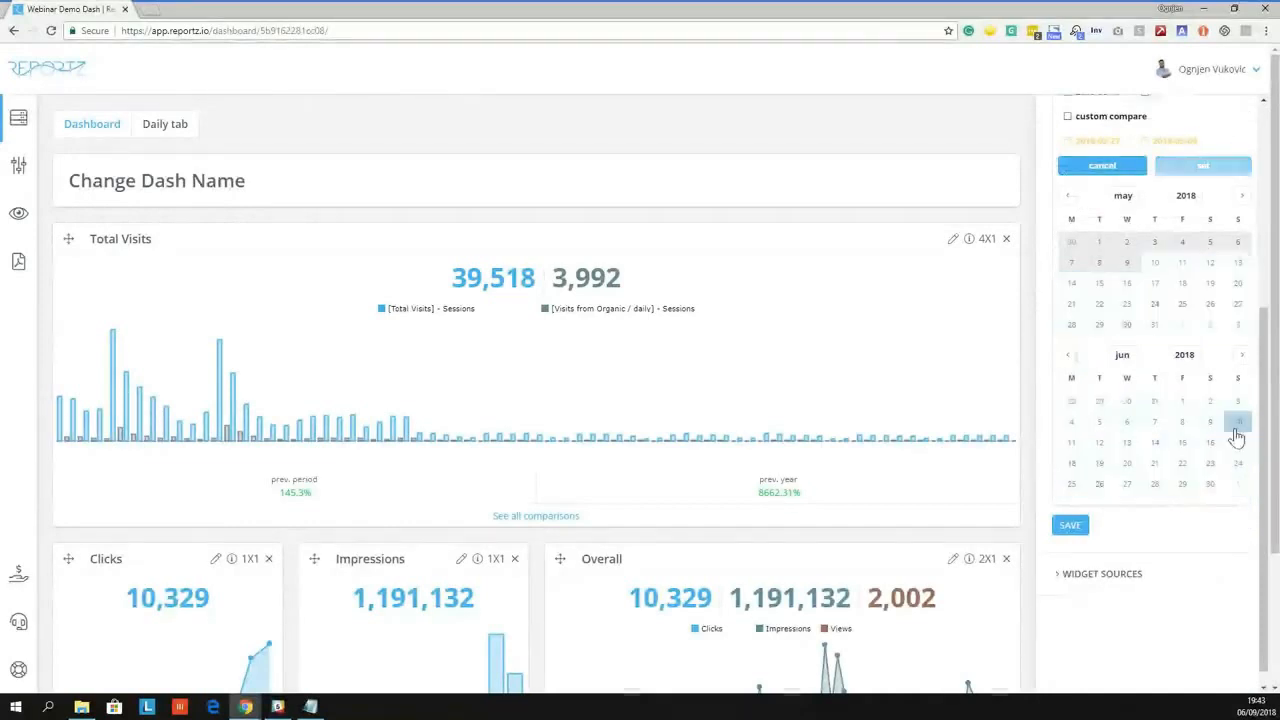
click(1155, 263)
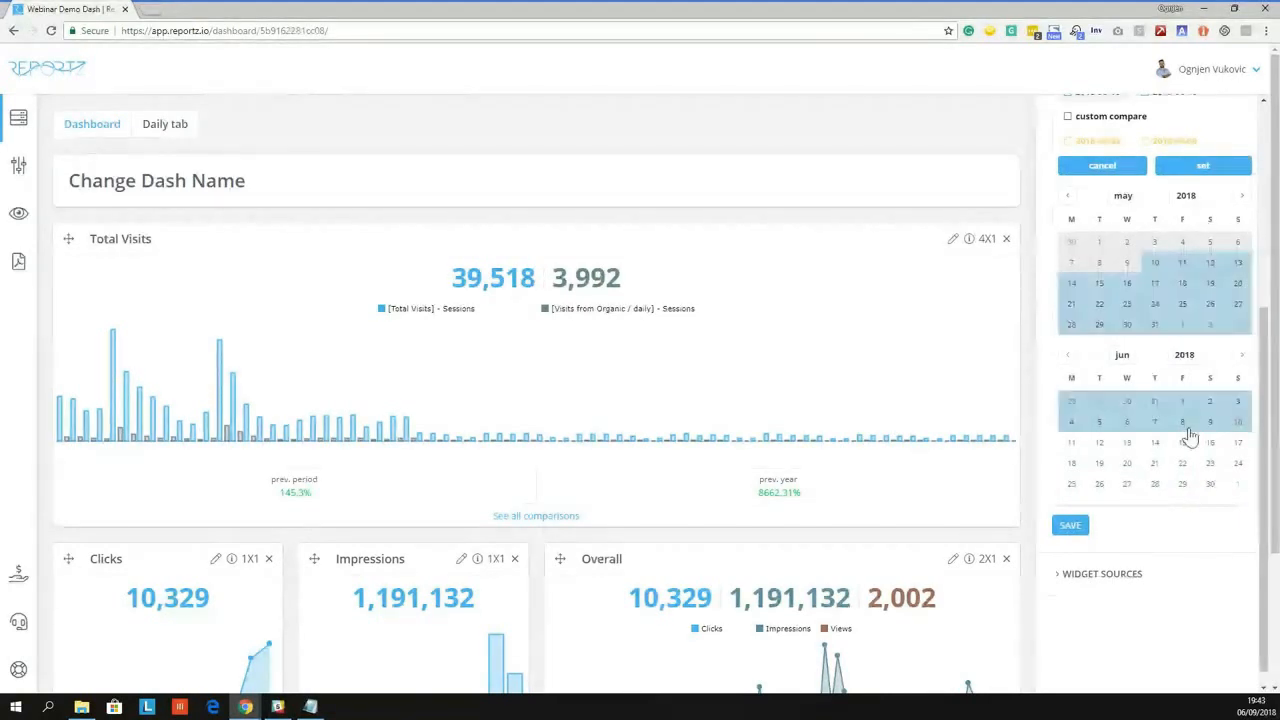
click(1205, 168)
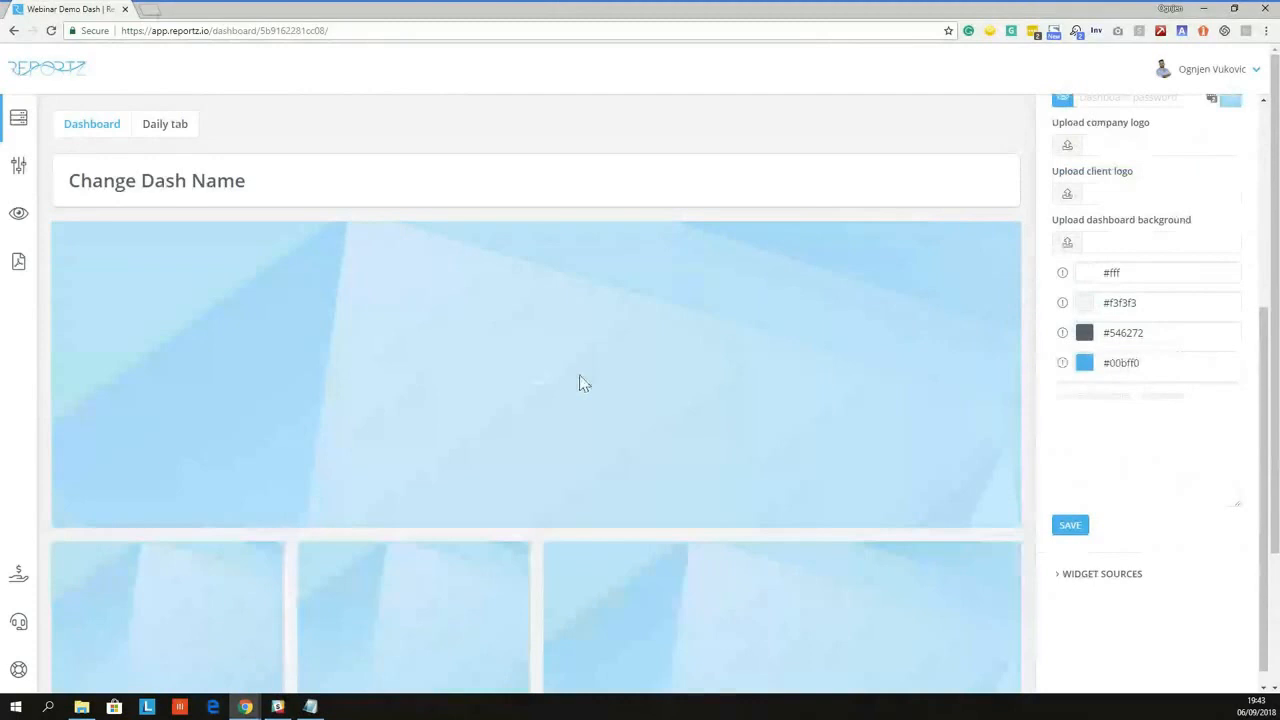
Upload ZES ICON.png from the Desktop as the dashboard's client logo
scroll(1117, 397, up, 3)
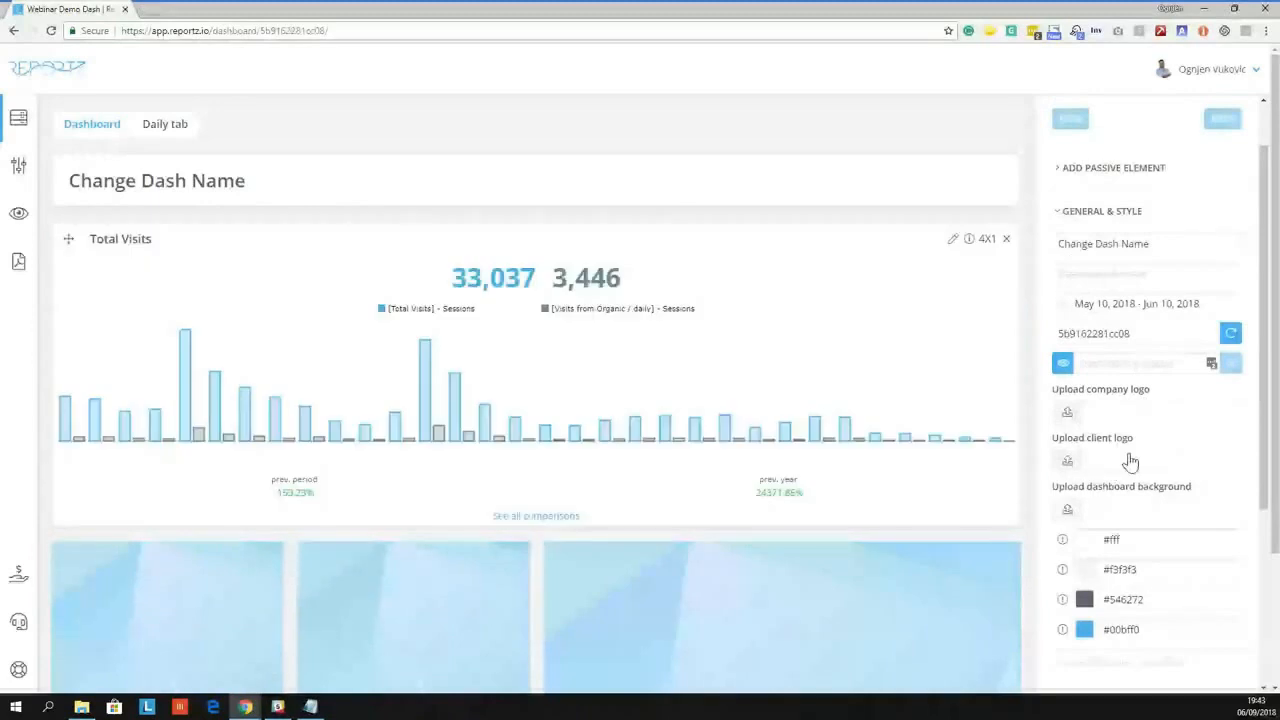
click(1137, 466)
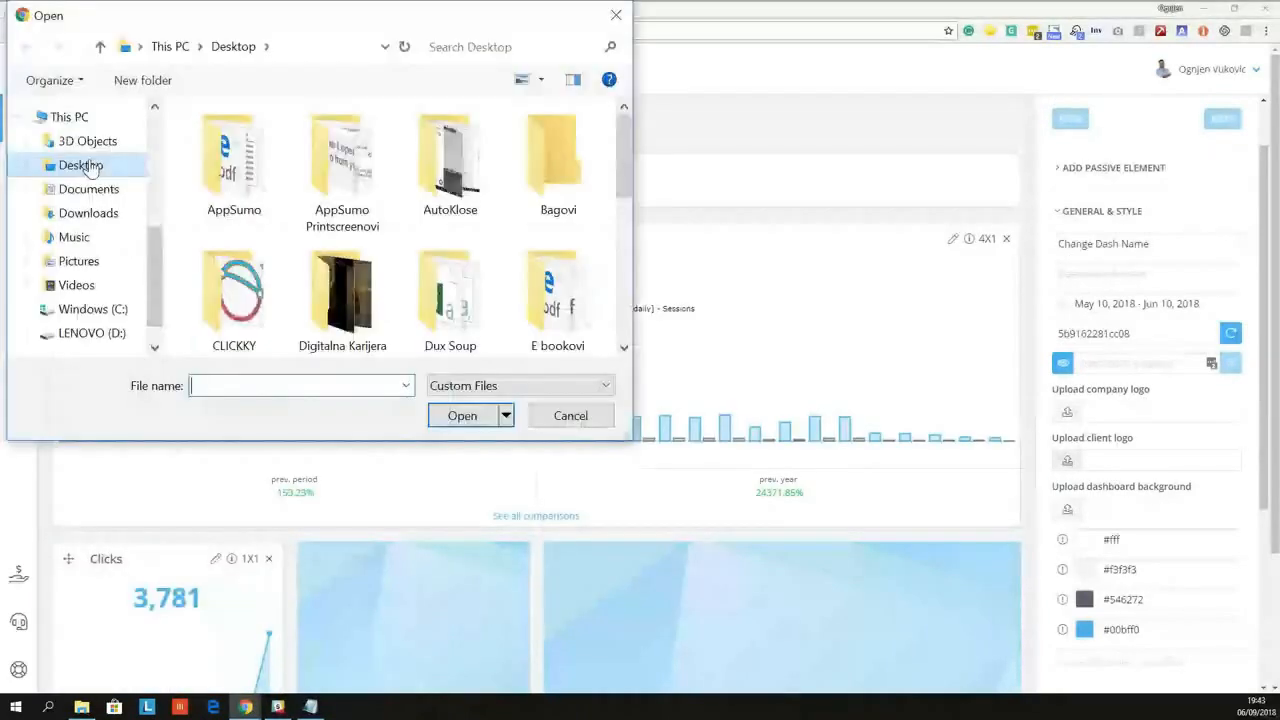
scroll(519, 228, down, 1)
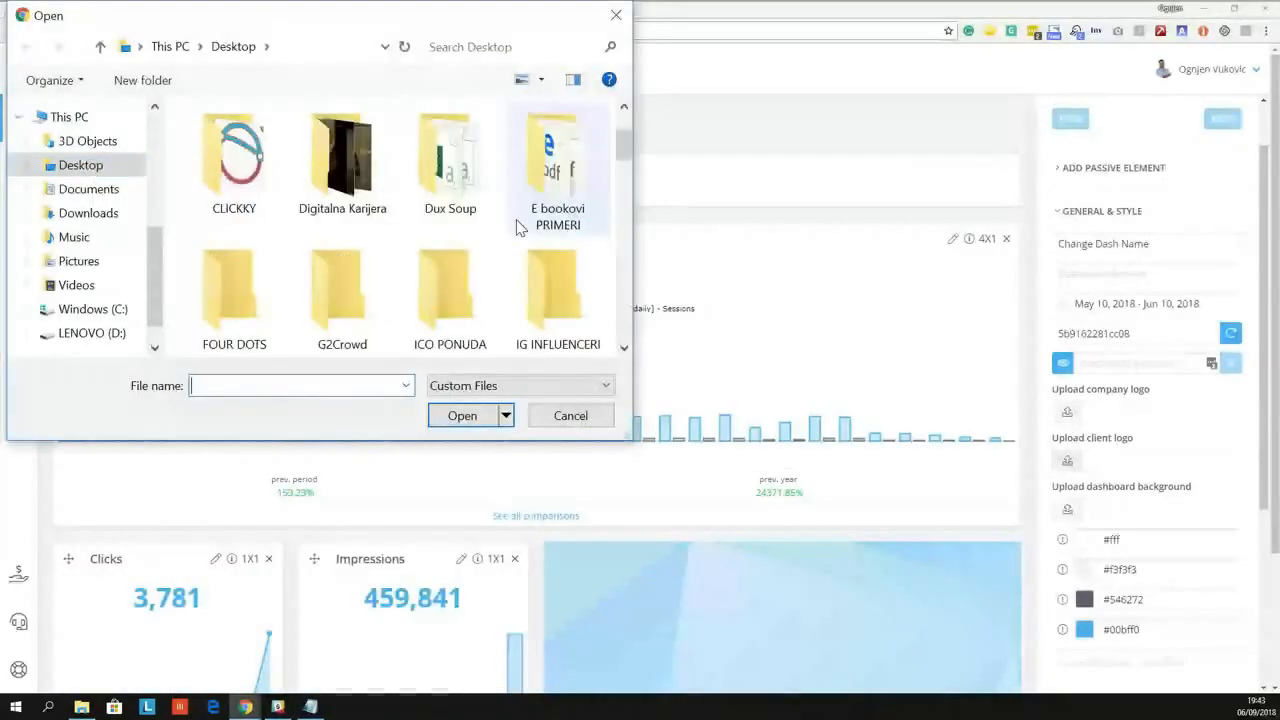
scroll(519, 228, down, 3)
drag(623, 214, 621, 330)
double_click(216, 307)
Try green, yellow, orange and blue for the dashboard's main chart colour and settle on turquoise #00f0cc
scroll(1137, 525, down, 3)
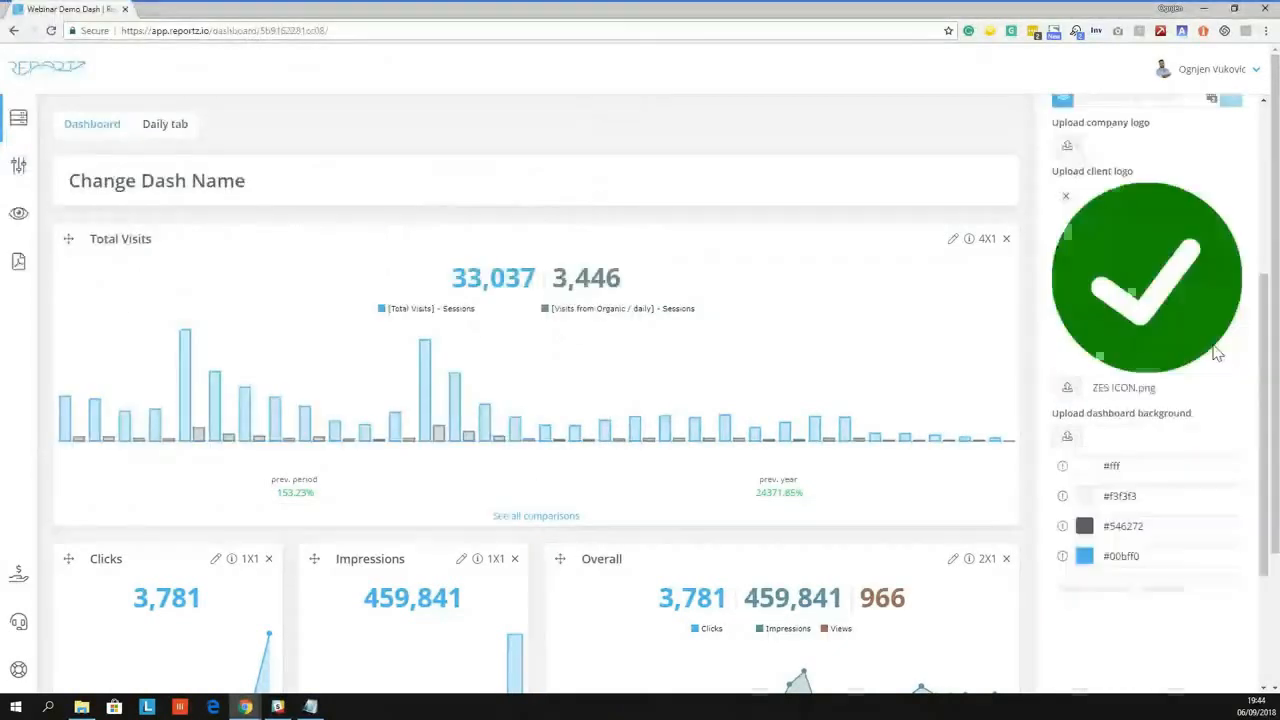
click(1122, 554)
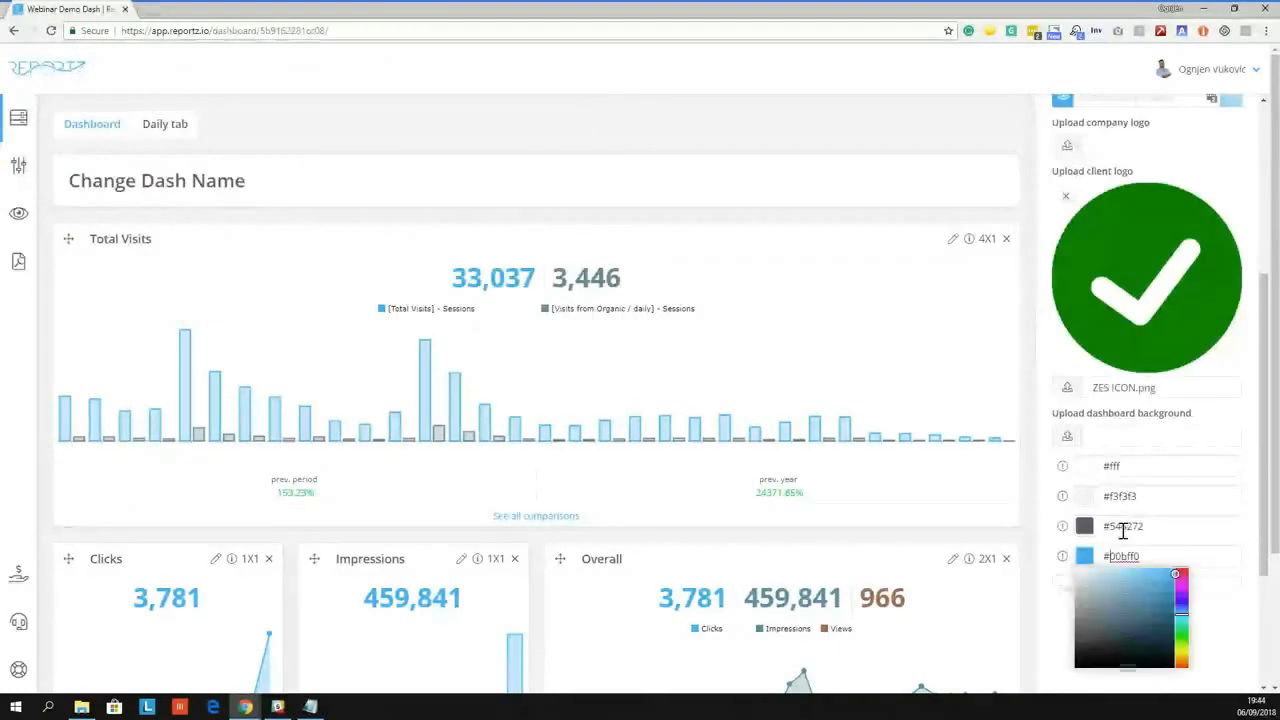
click(1185, 632)
drag(1185, 632, 1184, 637)
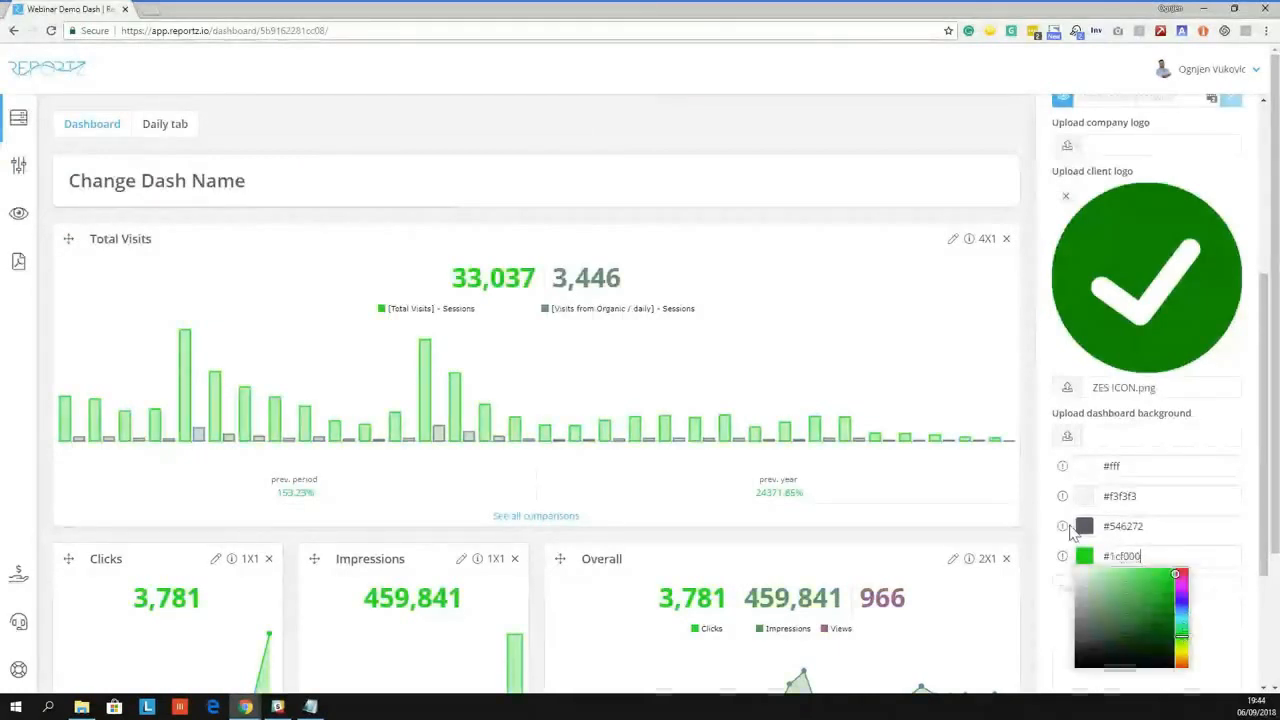
click(1181, 648)
drag(1181, 653, 1181, 654)
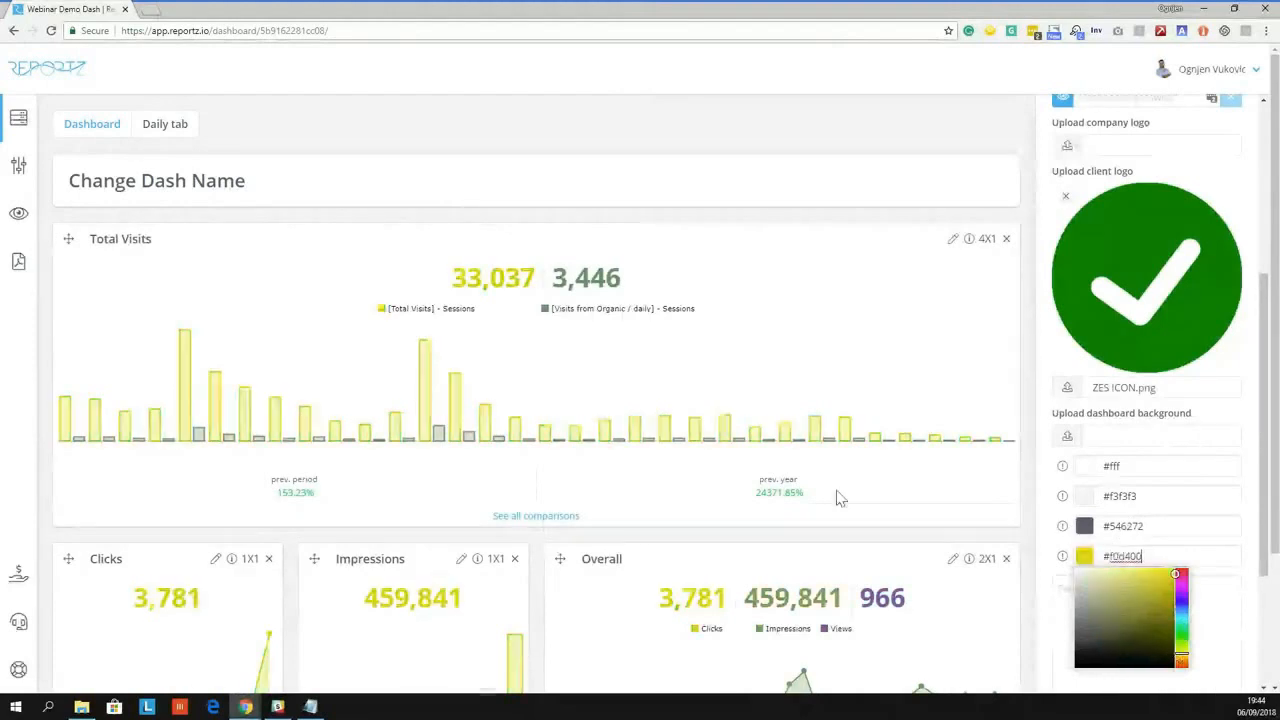
click(1183, 653)
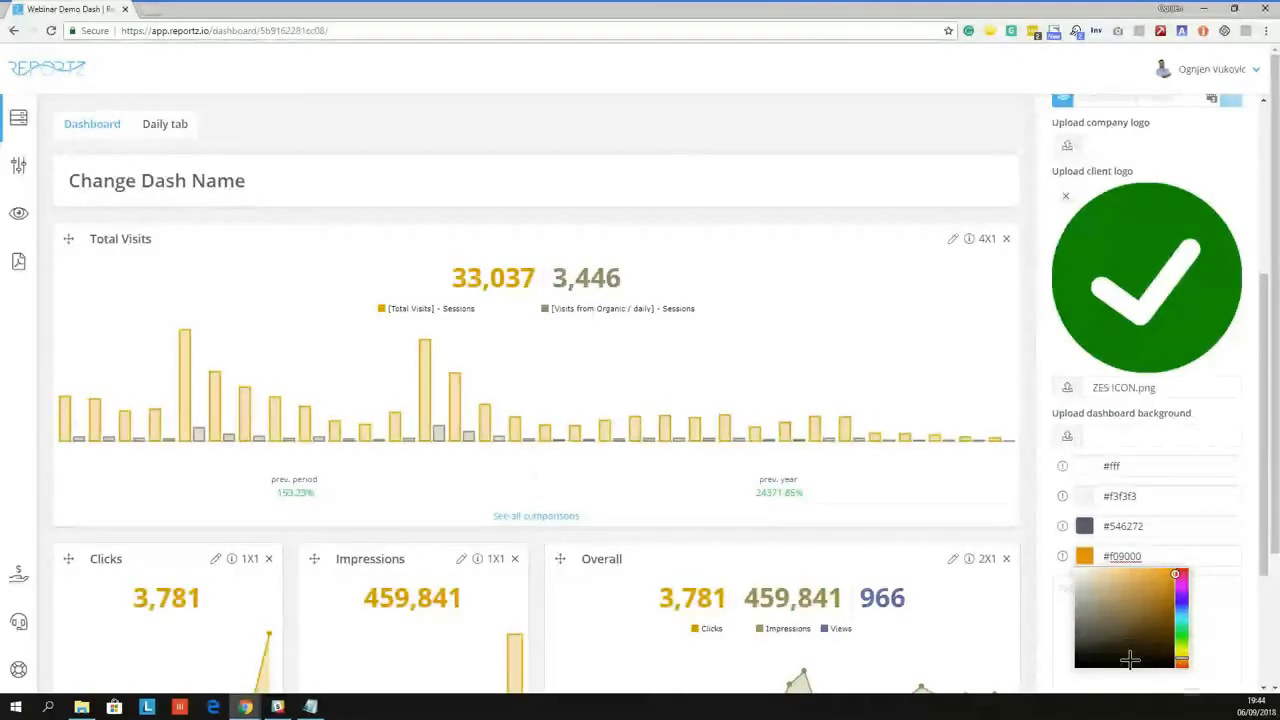
click(1183, 600)
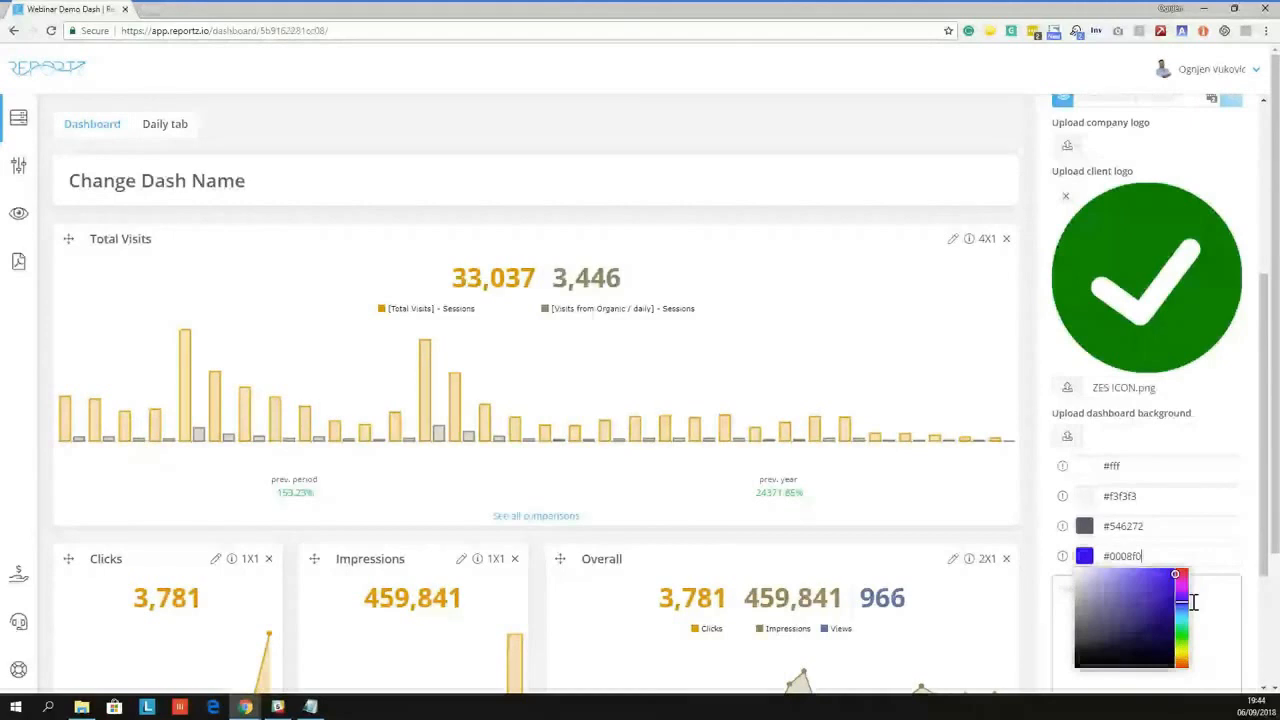
click(1181, 611)
click(1183, 626)
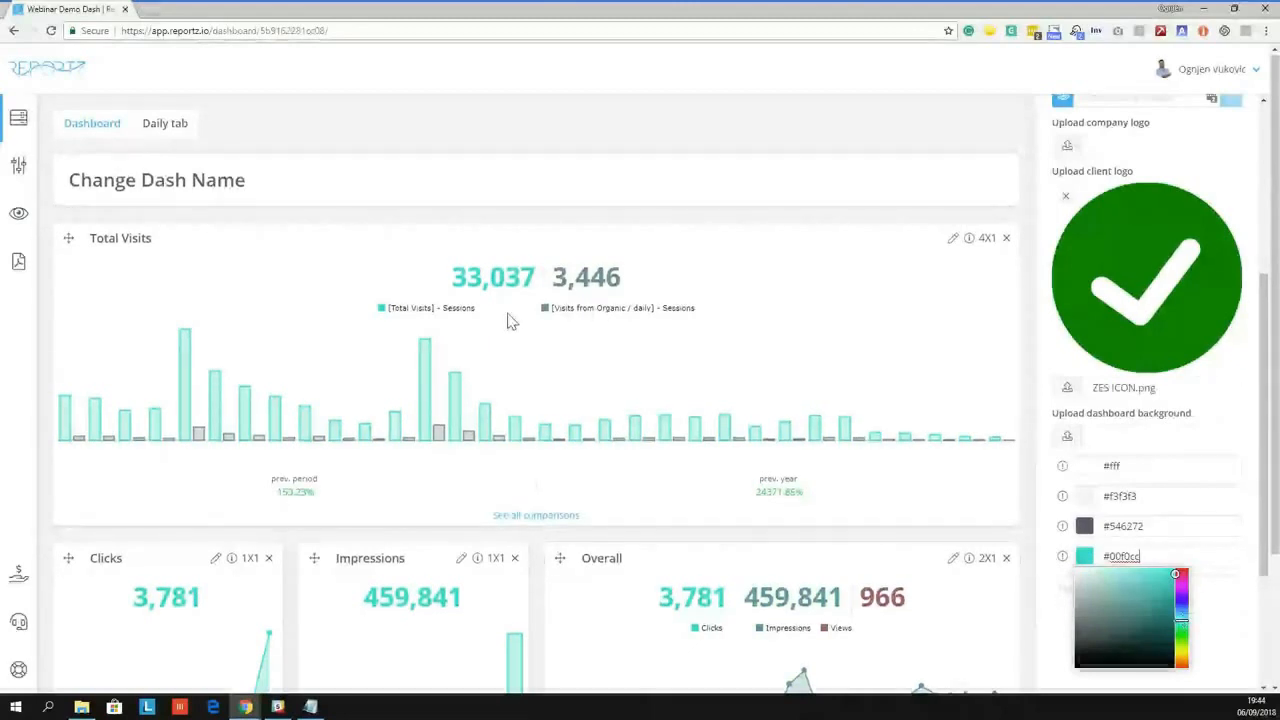
Check the recoloured widgets, save the general and style settings, and look over the saved options
scroll(995, 688, down, 2)
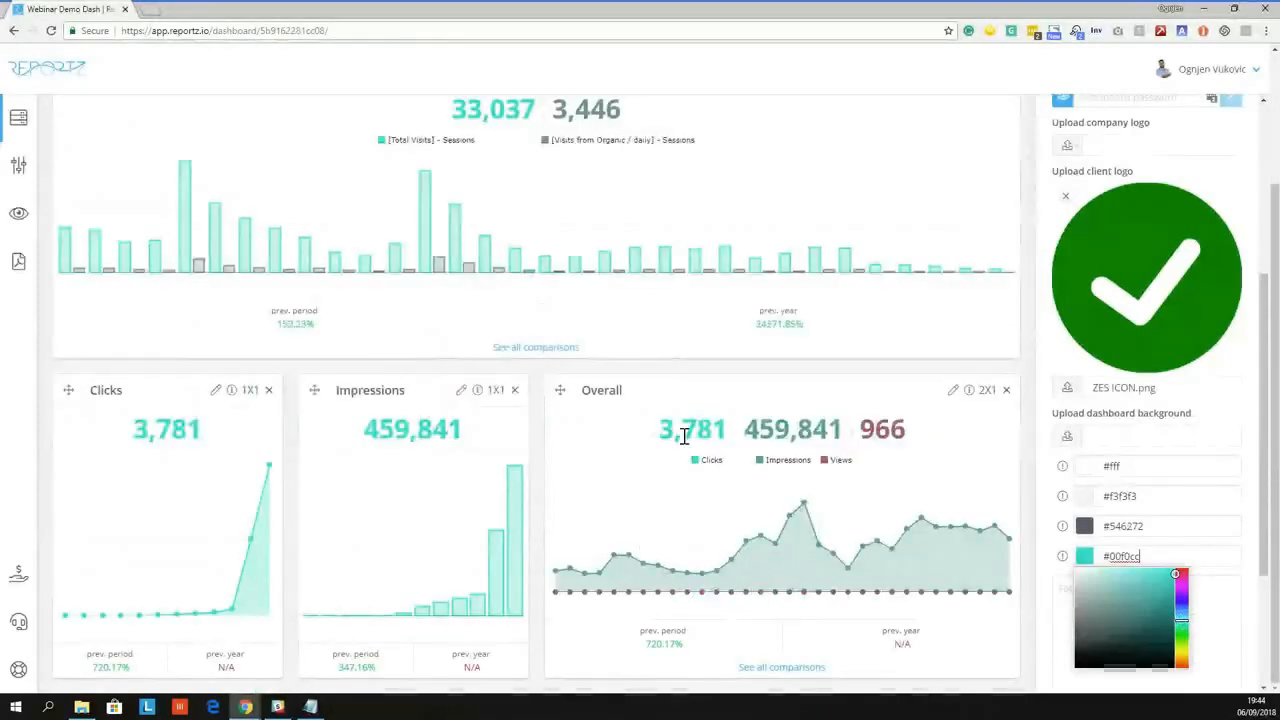
scroll(1118, 565, down, 2)
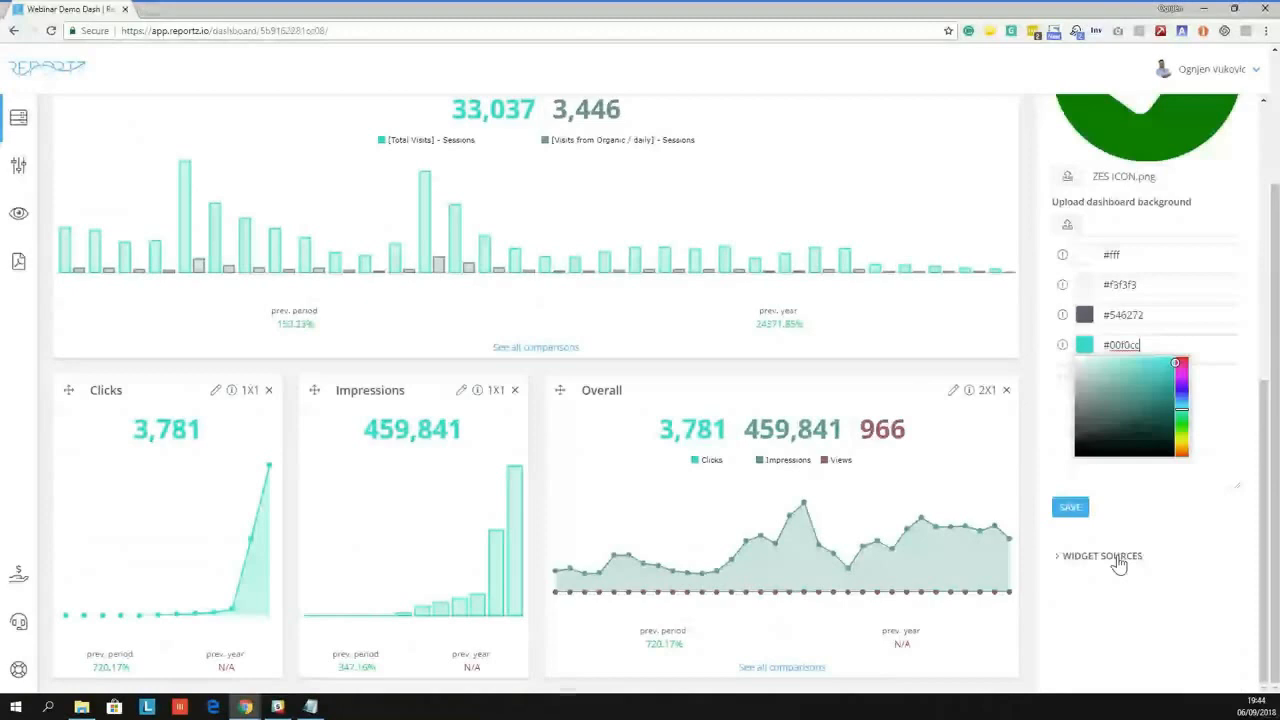
click(1070, 508)
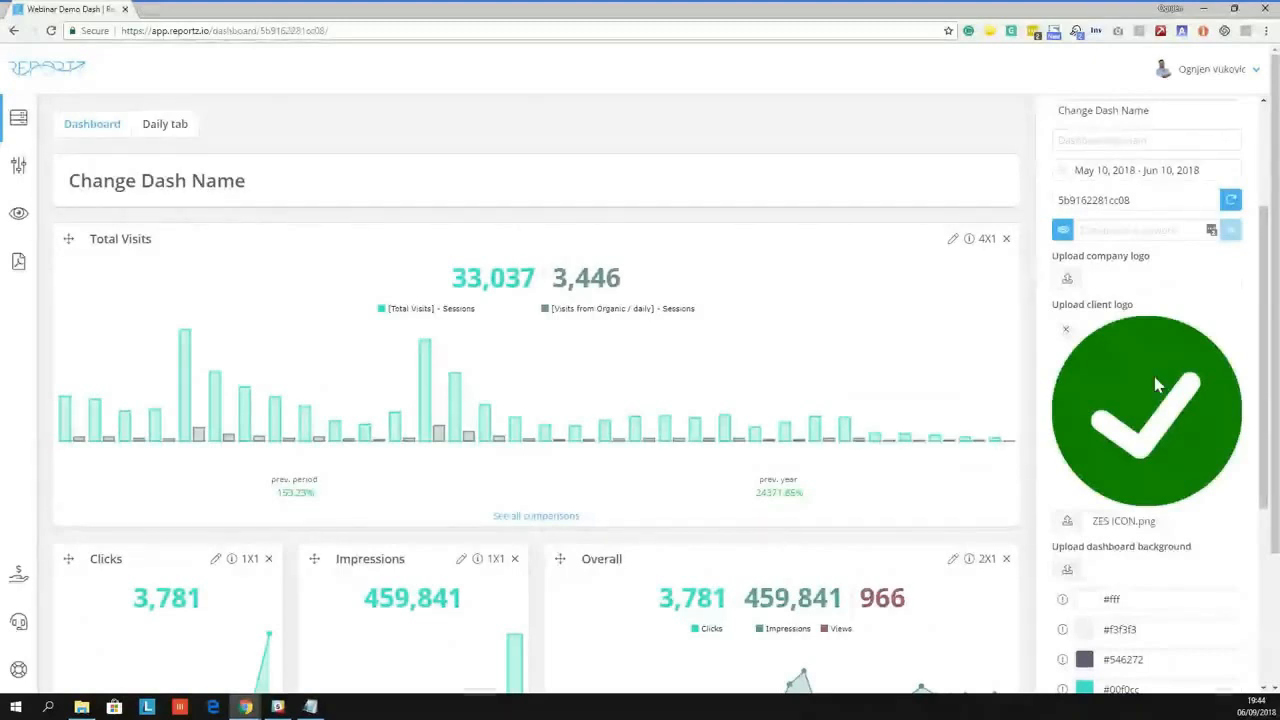
scroll(1215, 231, up, 2)
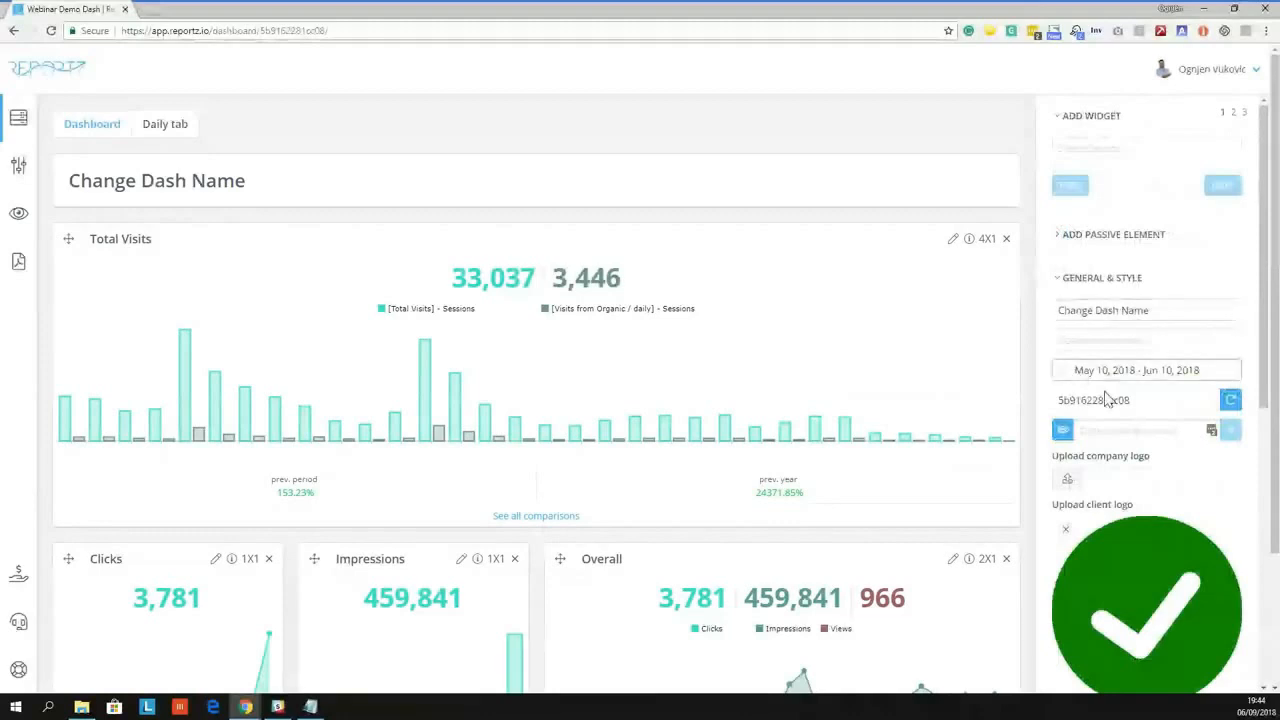
scroll(1040, 390, down, 4)
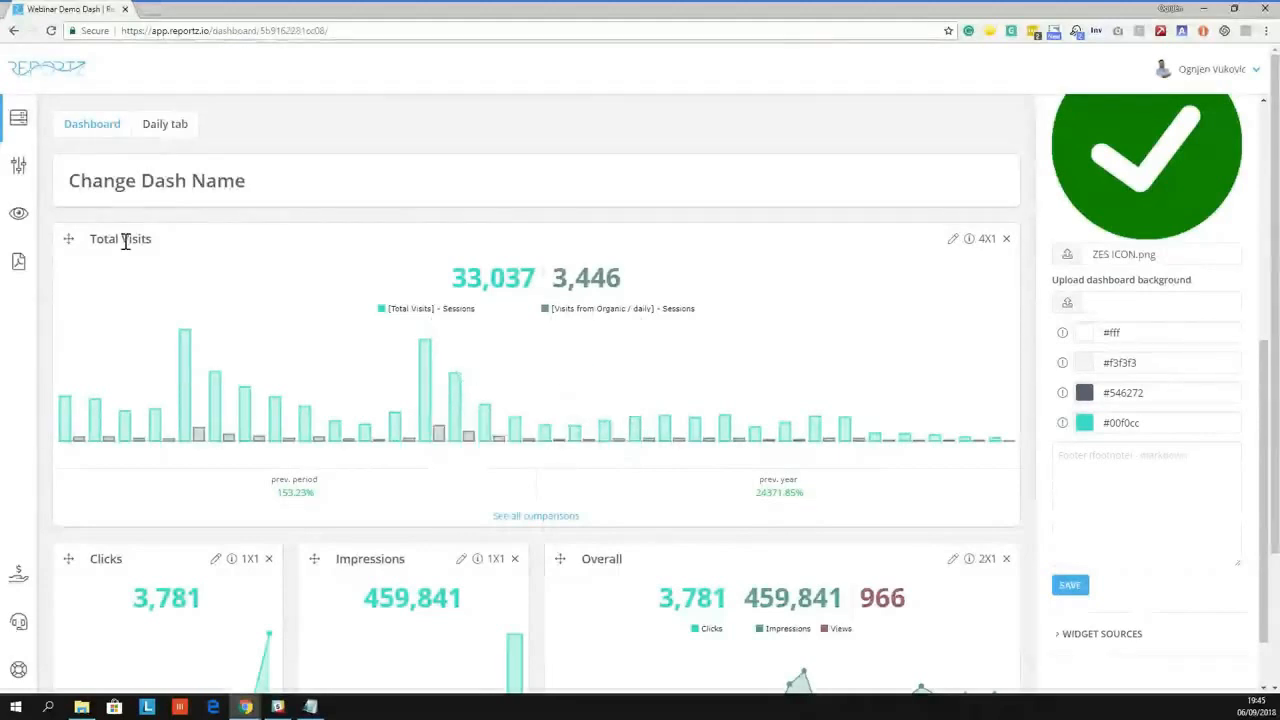
Switch the dashboard to its view mode and look through the header, client logo and widgets
click(20, 224)
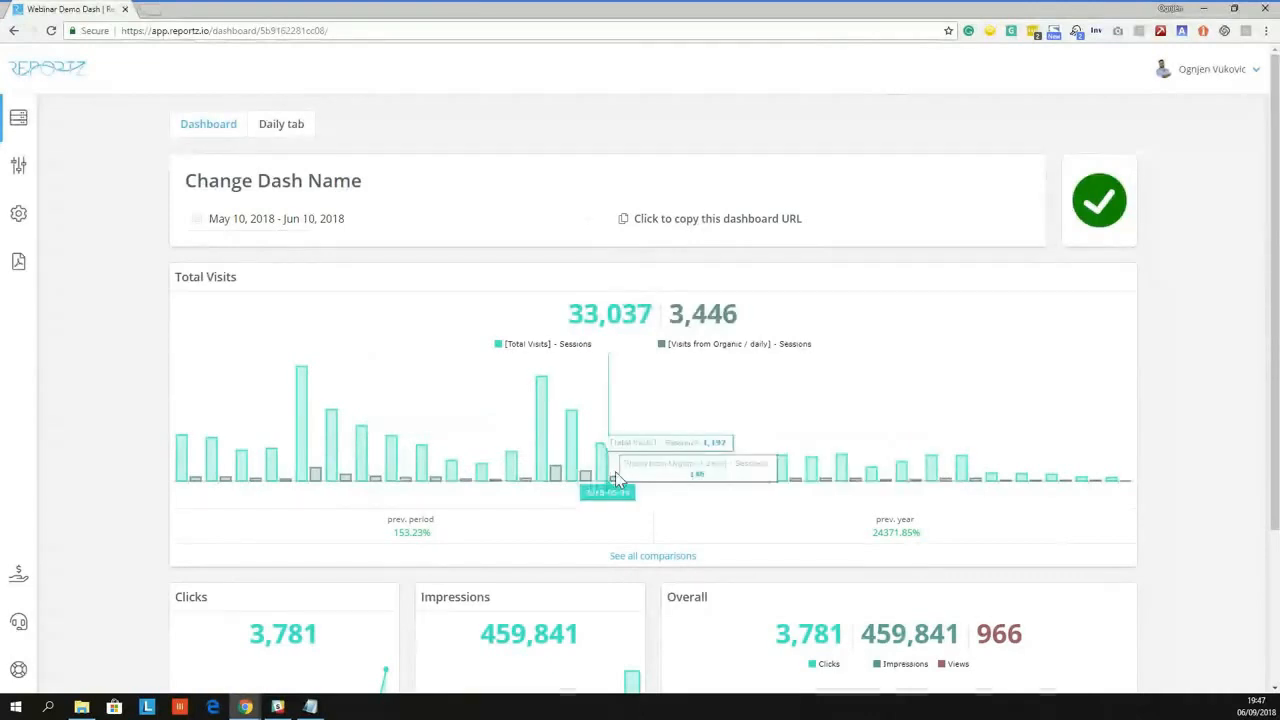
scroll(548, 456, down, 2)
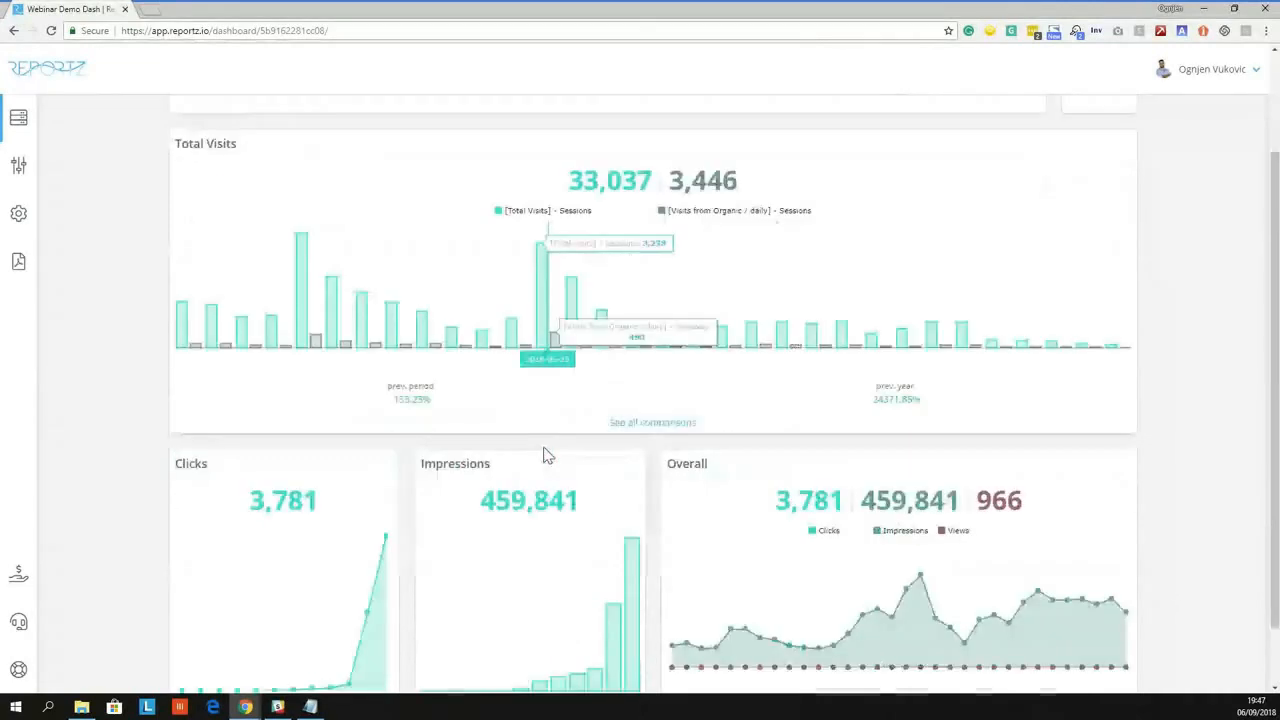
scroll(648, 578, up, 2)
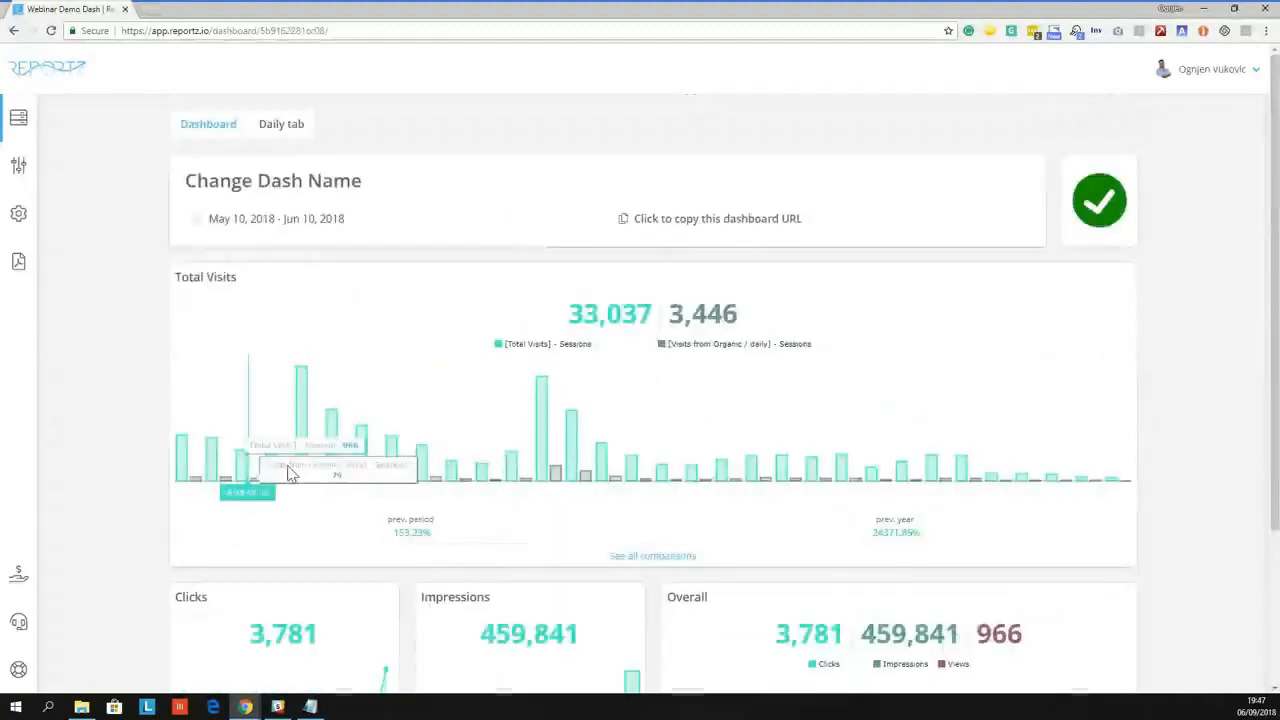
scroll(797, 315, down, 3)
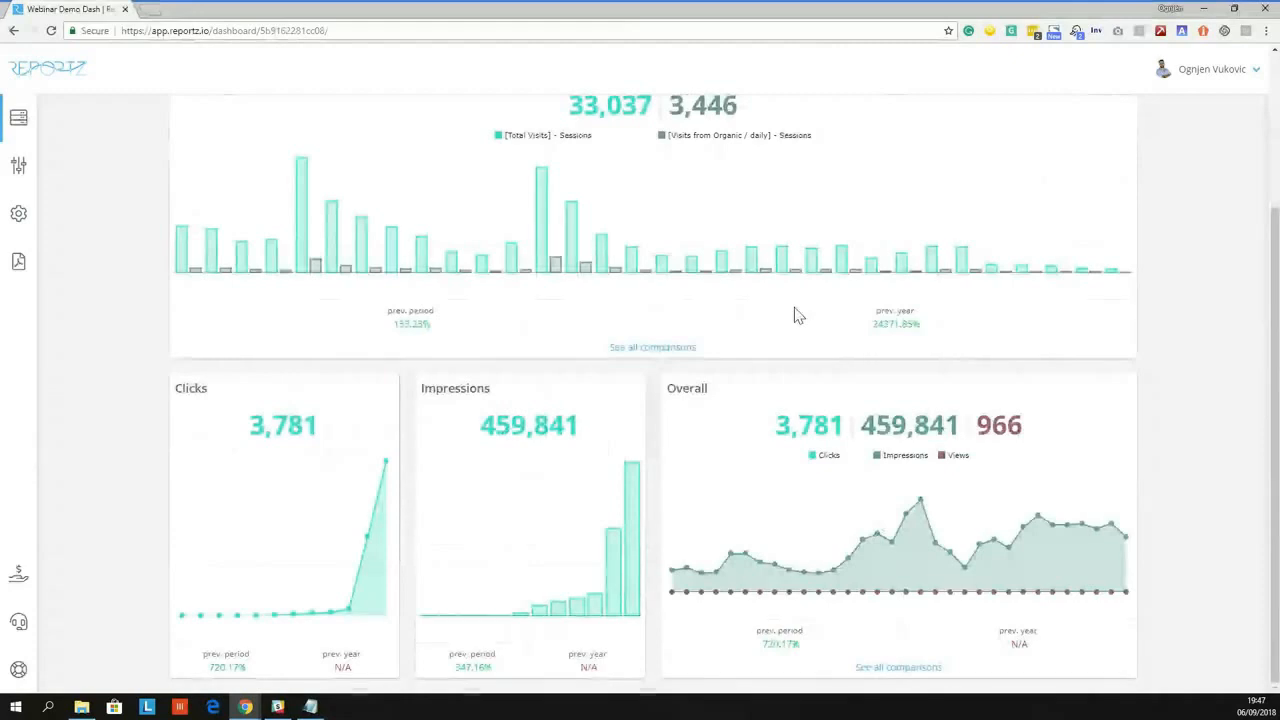
scroll(763, 283, up, 3)
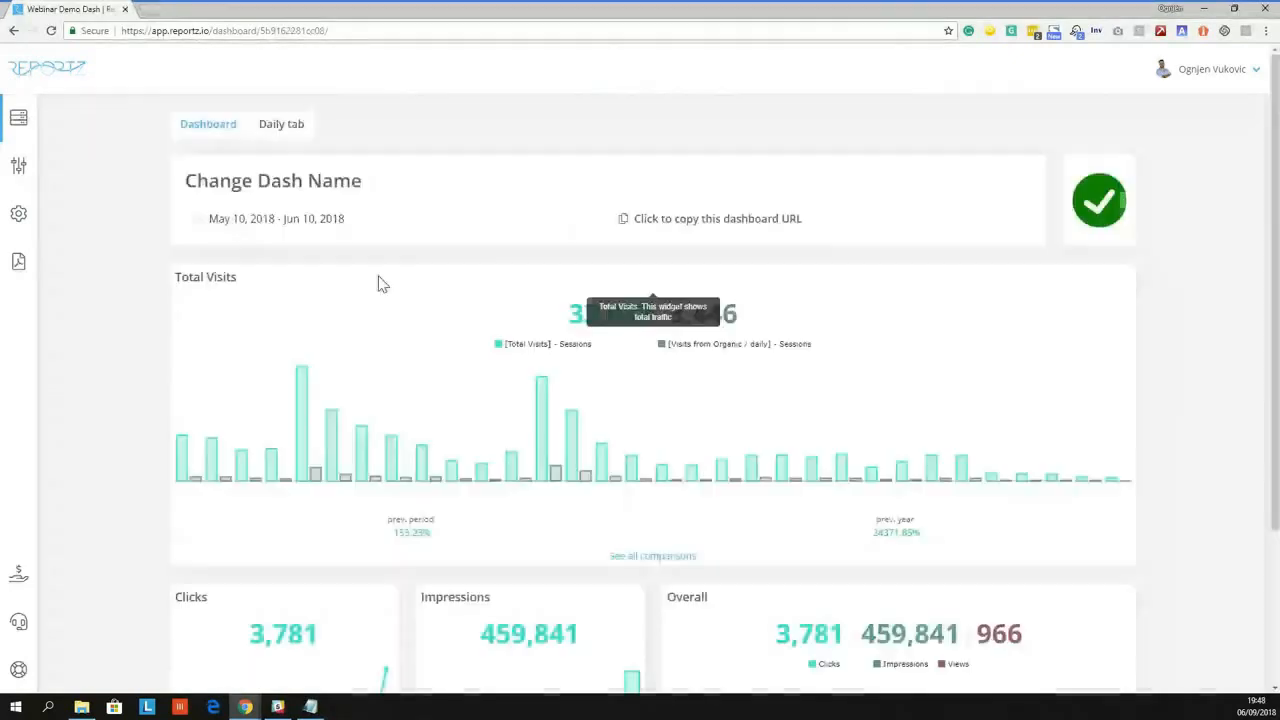
Change the date range in the dashboard's view mode to the Last 7 Days preset
click(390, 217)
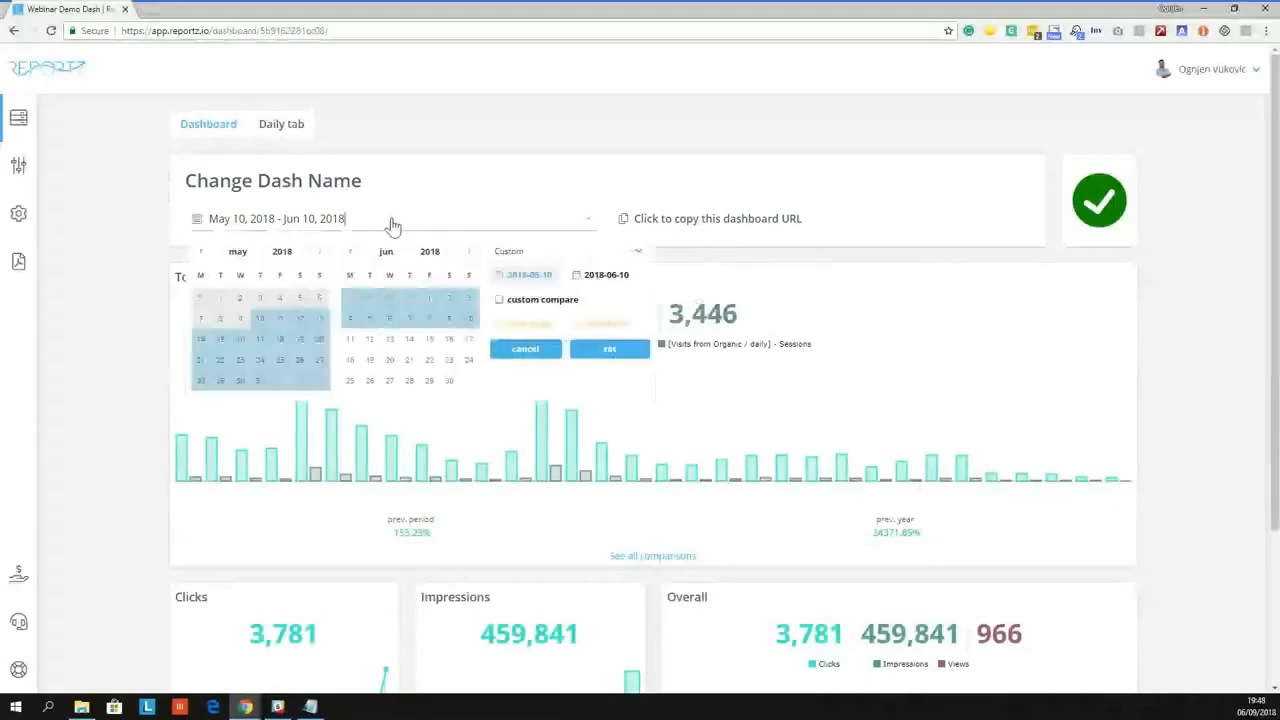
click(540, 252)
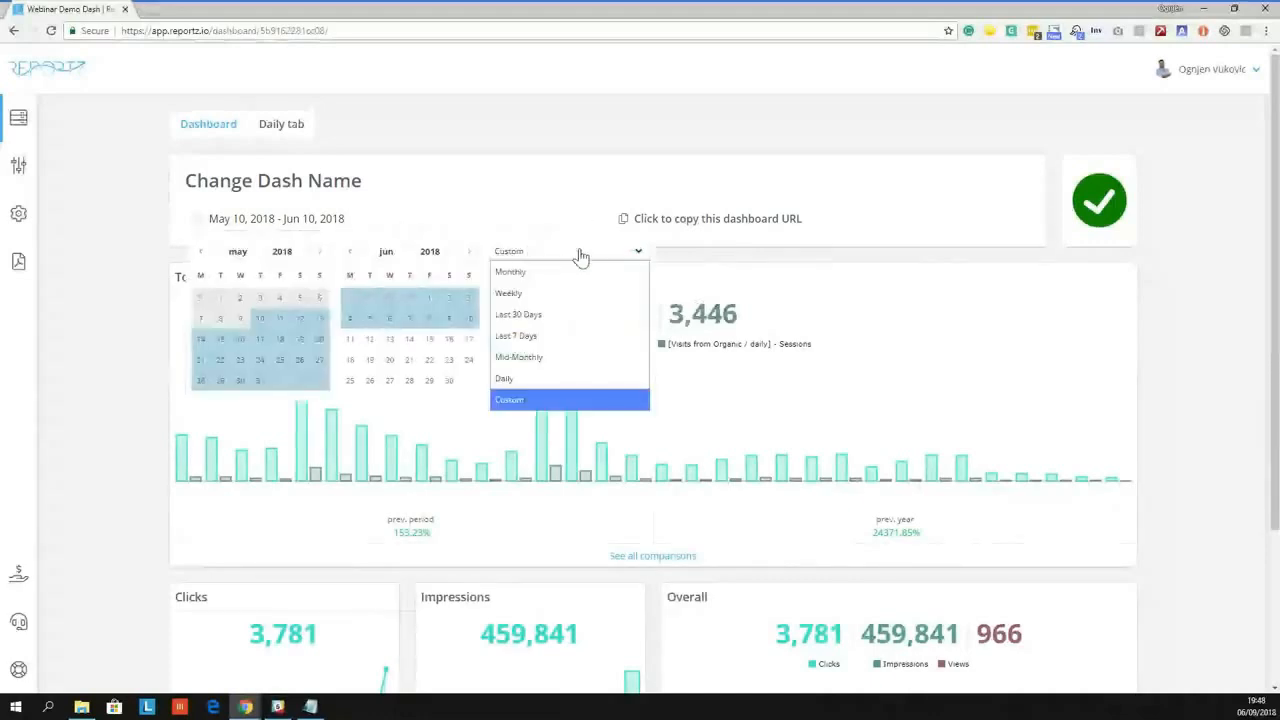
click(540, 336)
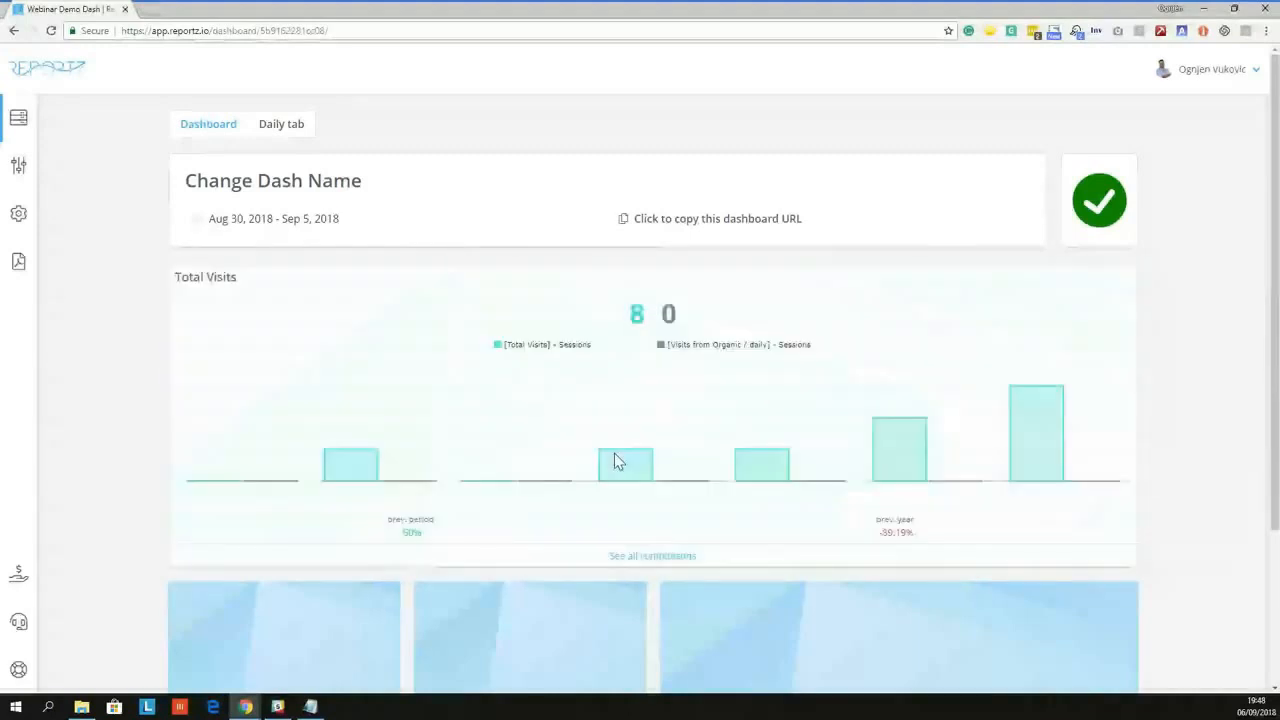
Look over the widgets for the last seven days and change the dashboard's date range to the Last 30 Days preset
scroll(730, 618, down, 2)
scroll(730, 616, down, 1)
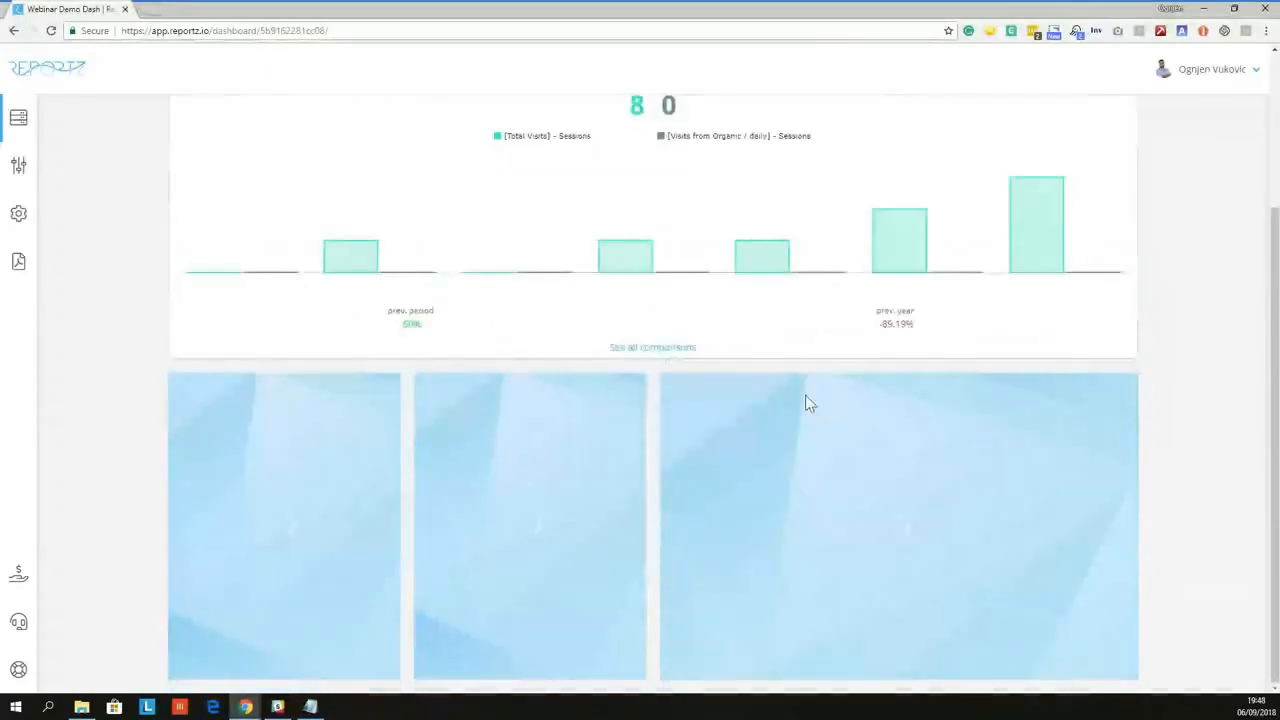
scroll(810, 403, up, 2)
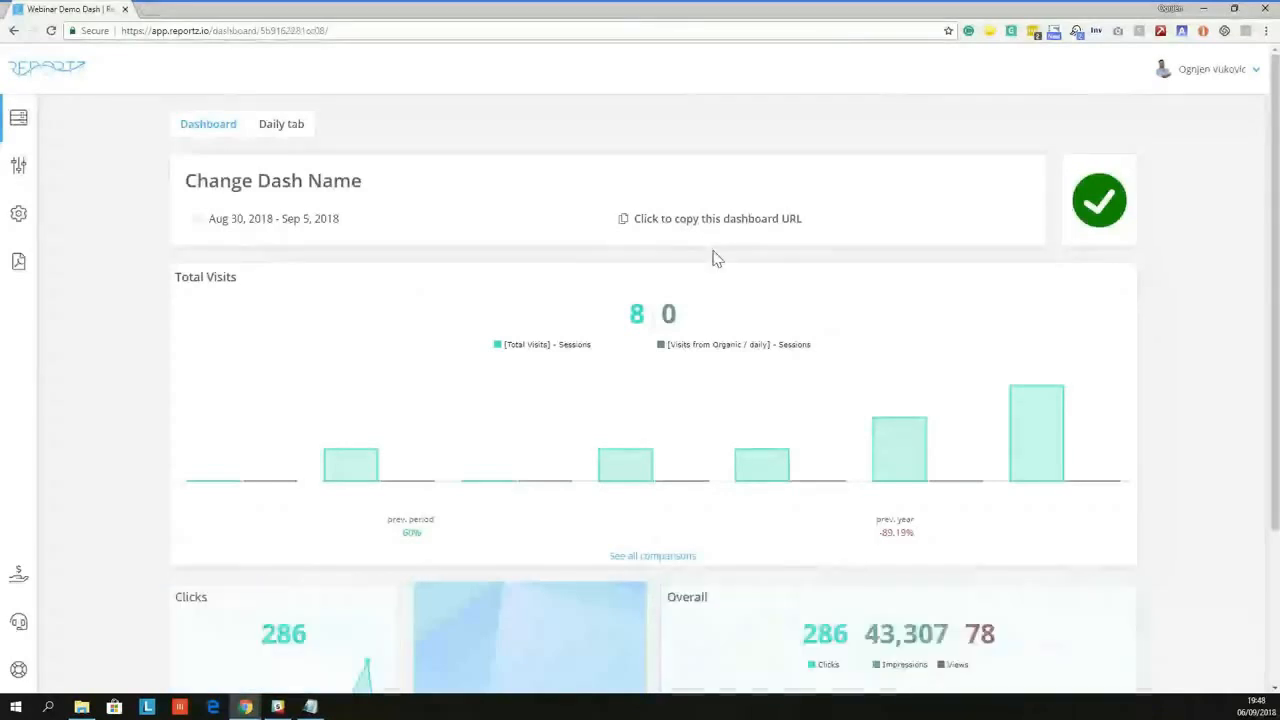
scroll(613, 235, down, 2)
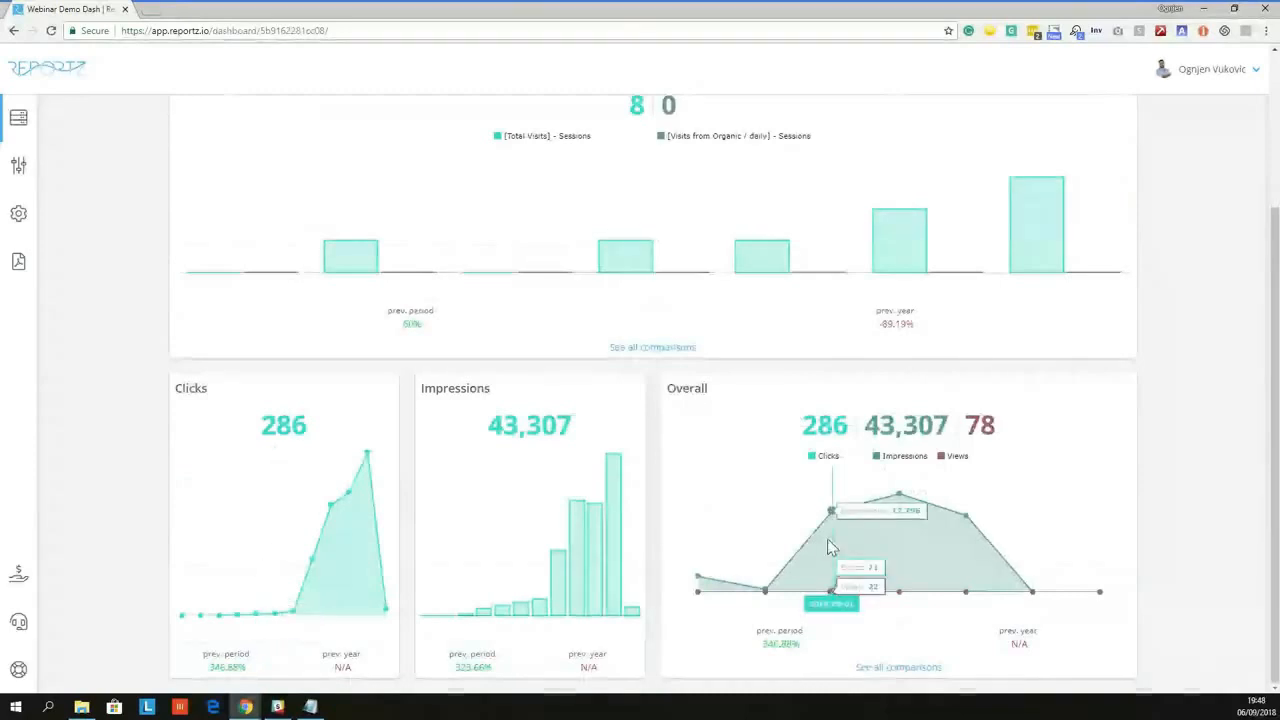
scroll(371, 229, up, 3)
click(371, 227)
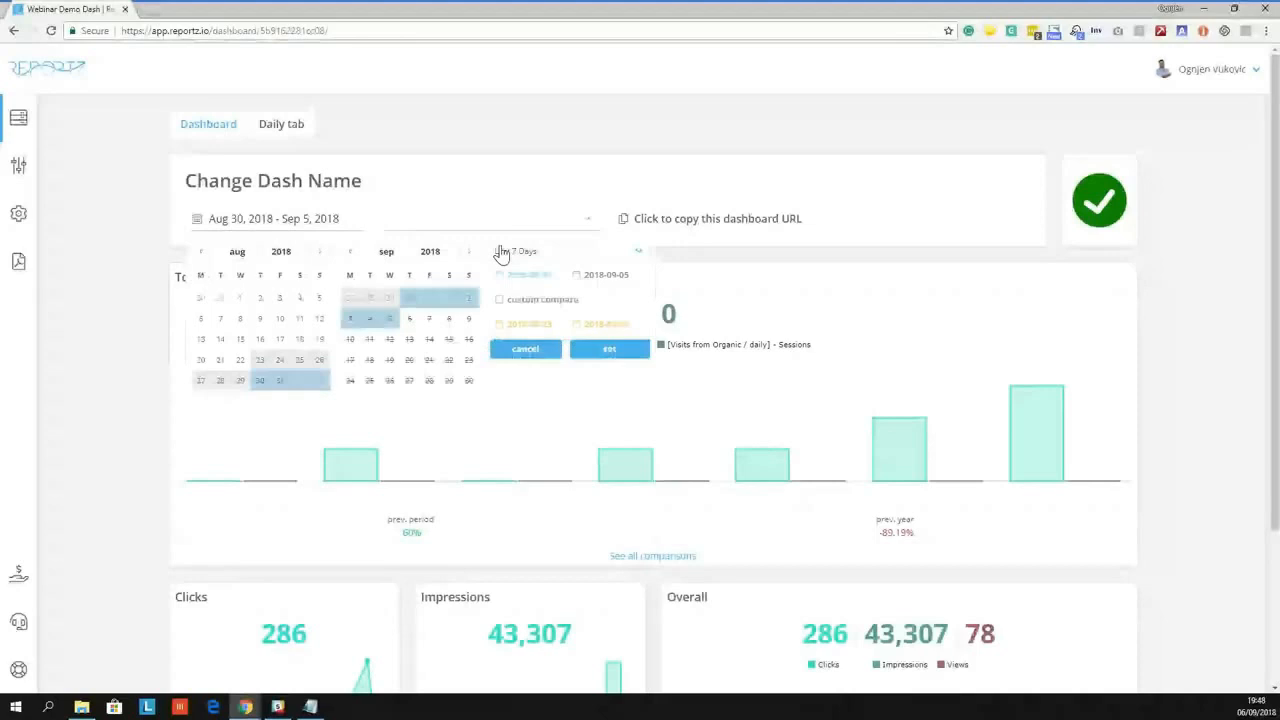
click(560, 252)
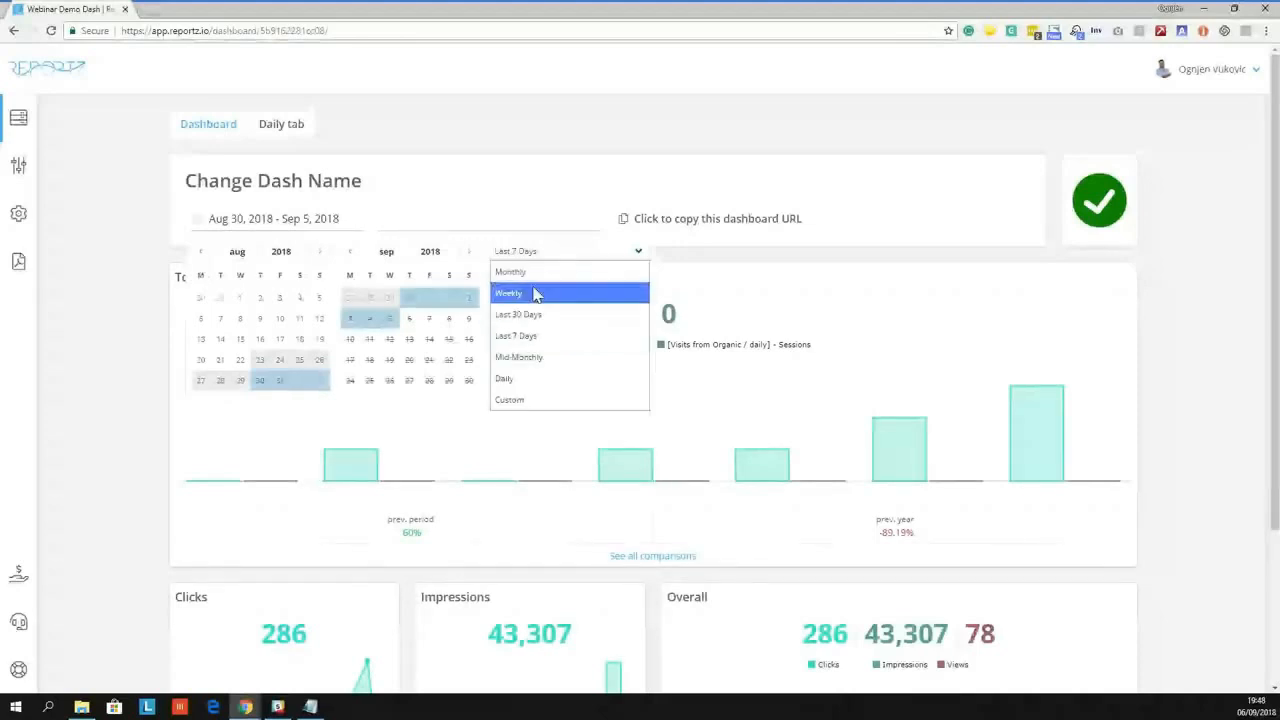
click(537, 314)
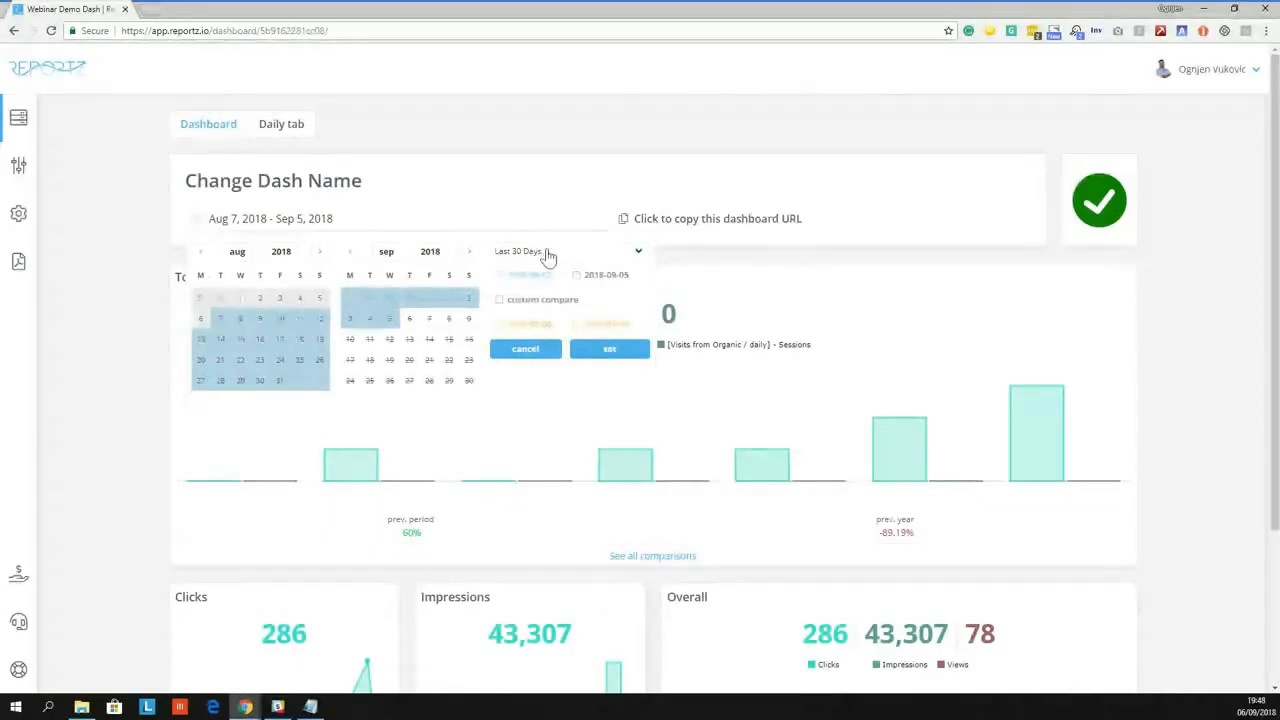
click(609, 350)
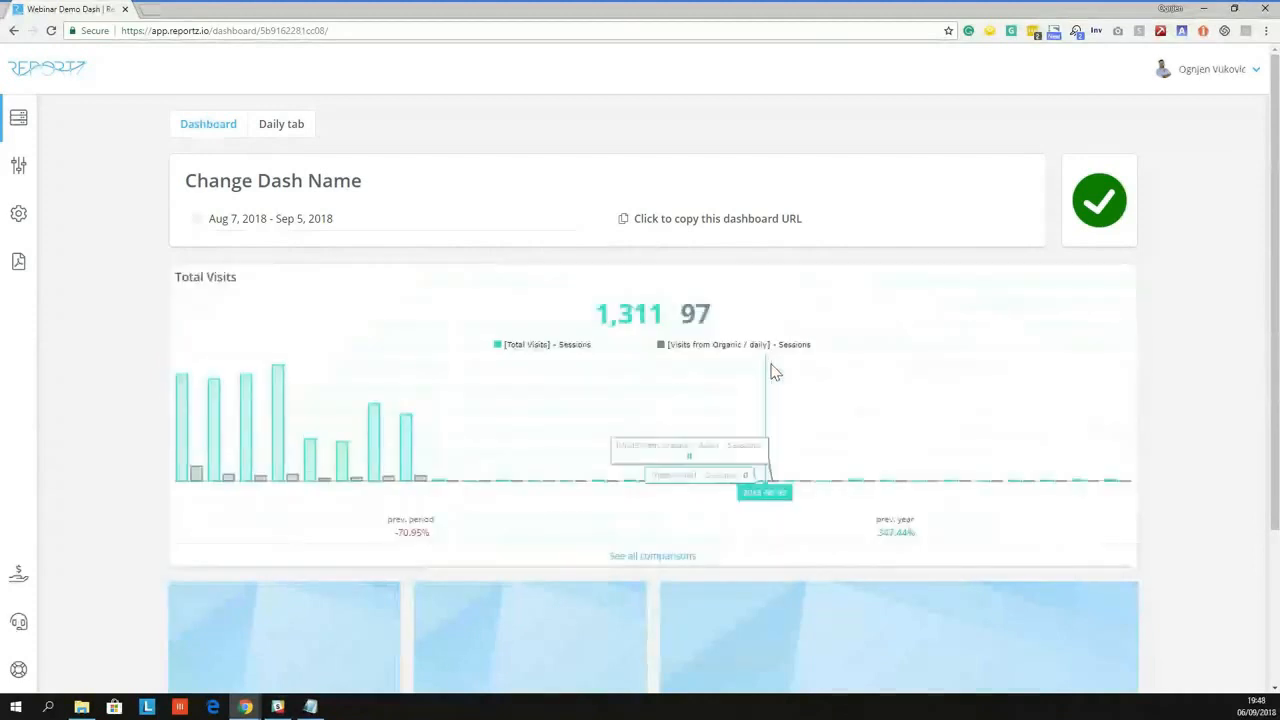
Review the widgets' data and apply a custom date range from May 10, 2018 to Jul 10, 2018
scroll(768, 430, down, 2)
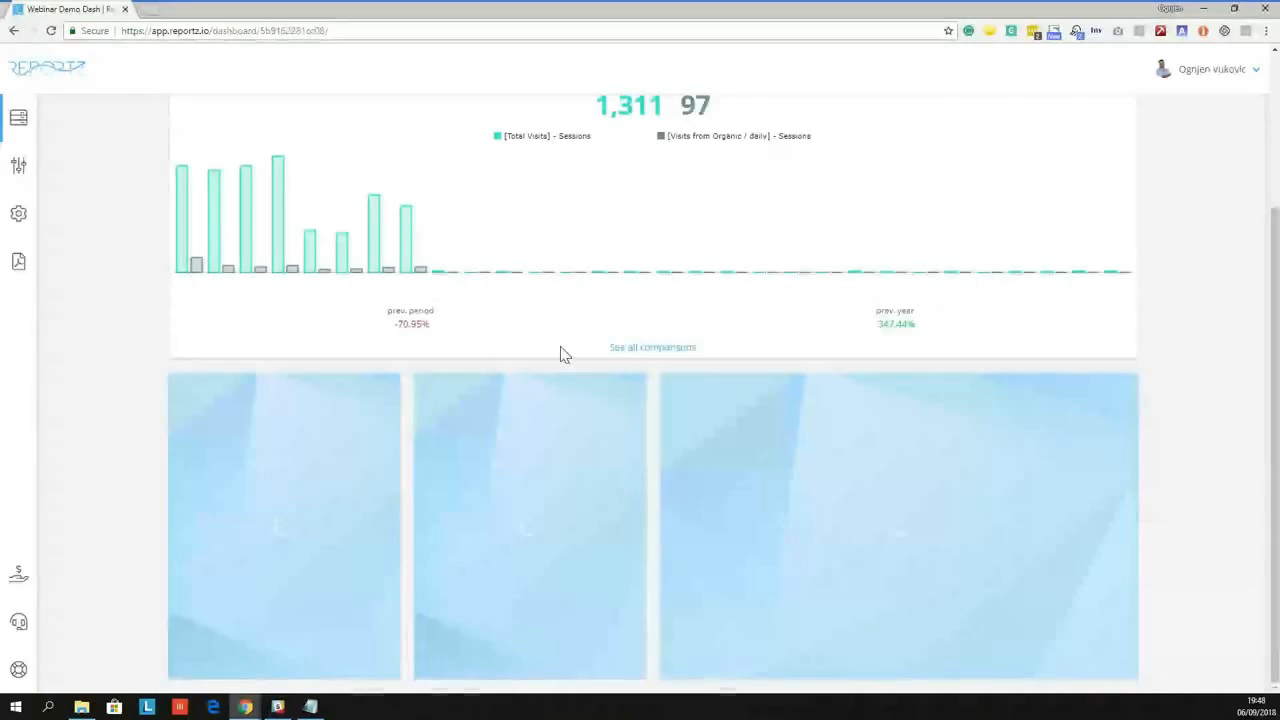
scroll(555, 350, up, 2)
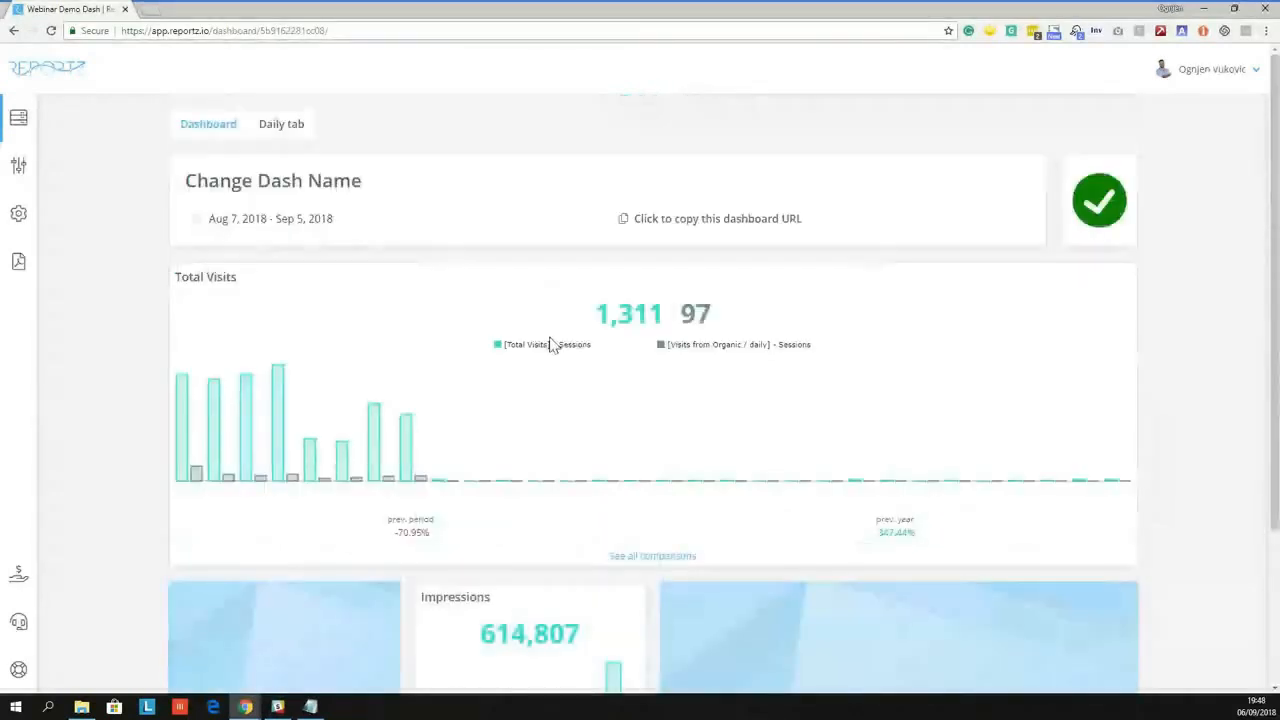
scroll(586, 459, down, 2)
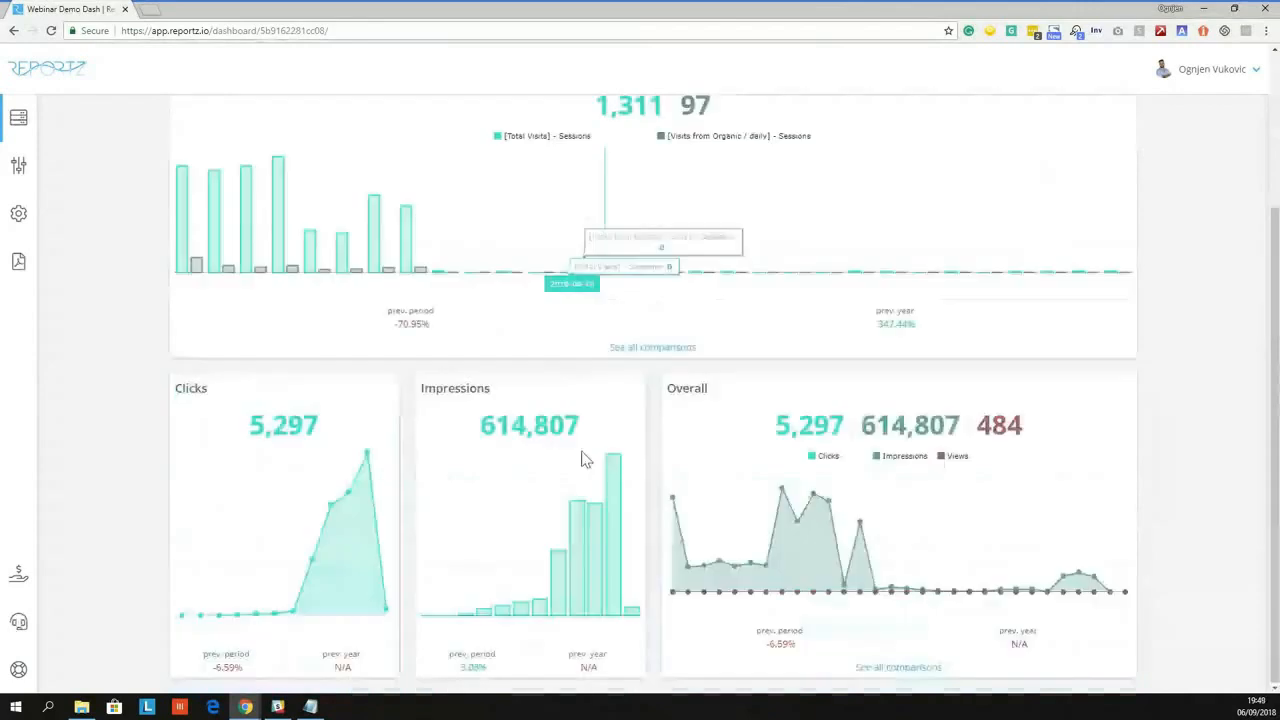
scroll(586, 459, up, 2)
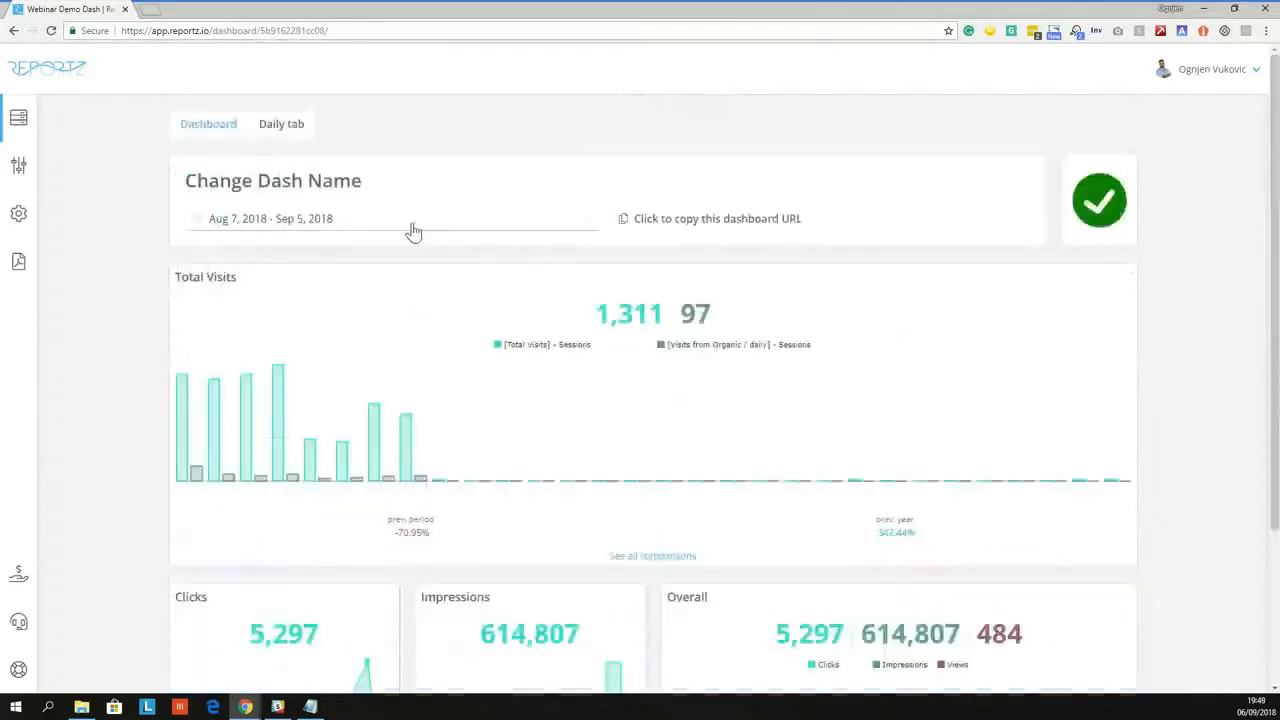
click(346, 231)
click(569, 253)
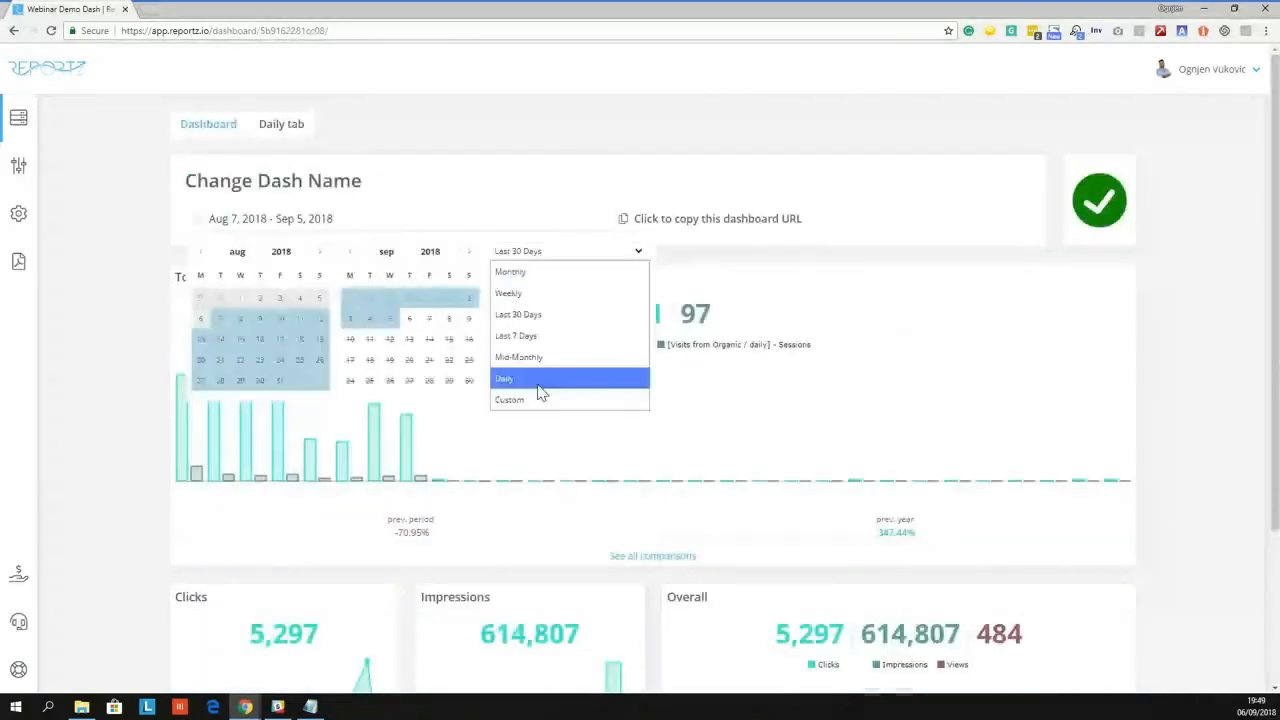
click(525, 399)
click(201, 253)
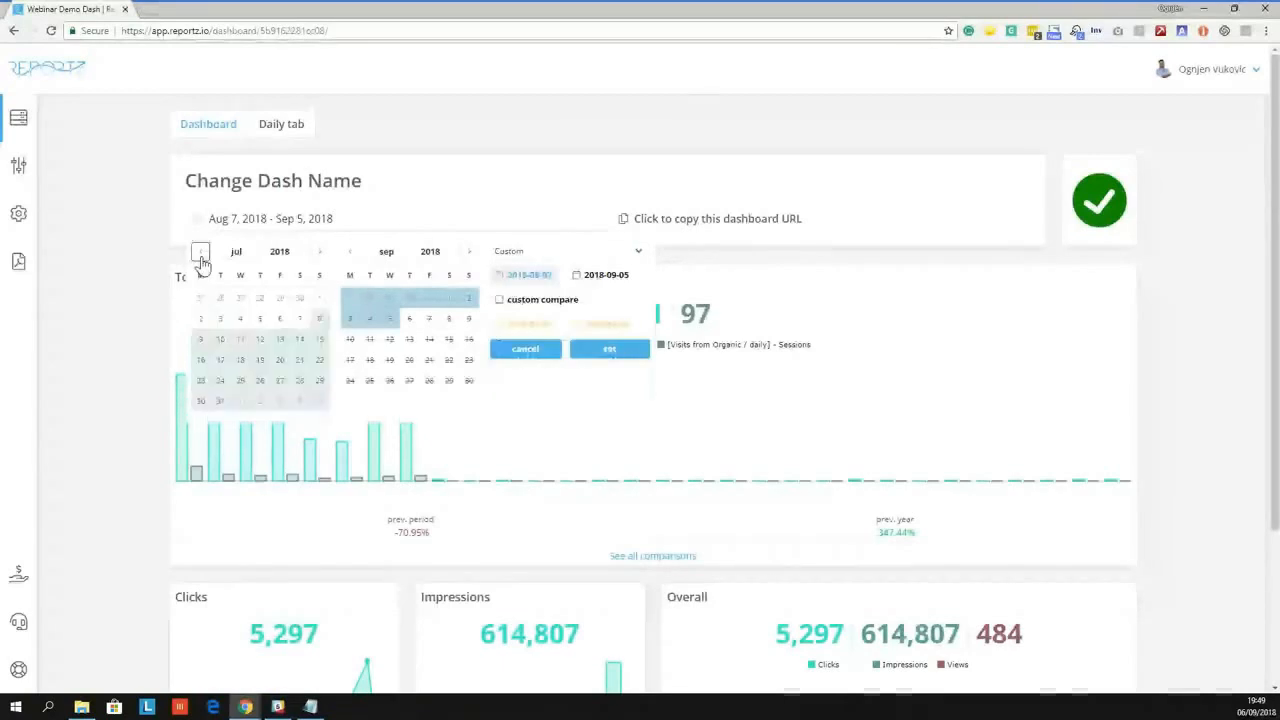
click(201, 253)
click(201, 253)
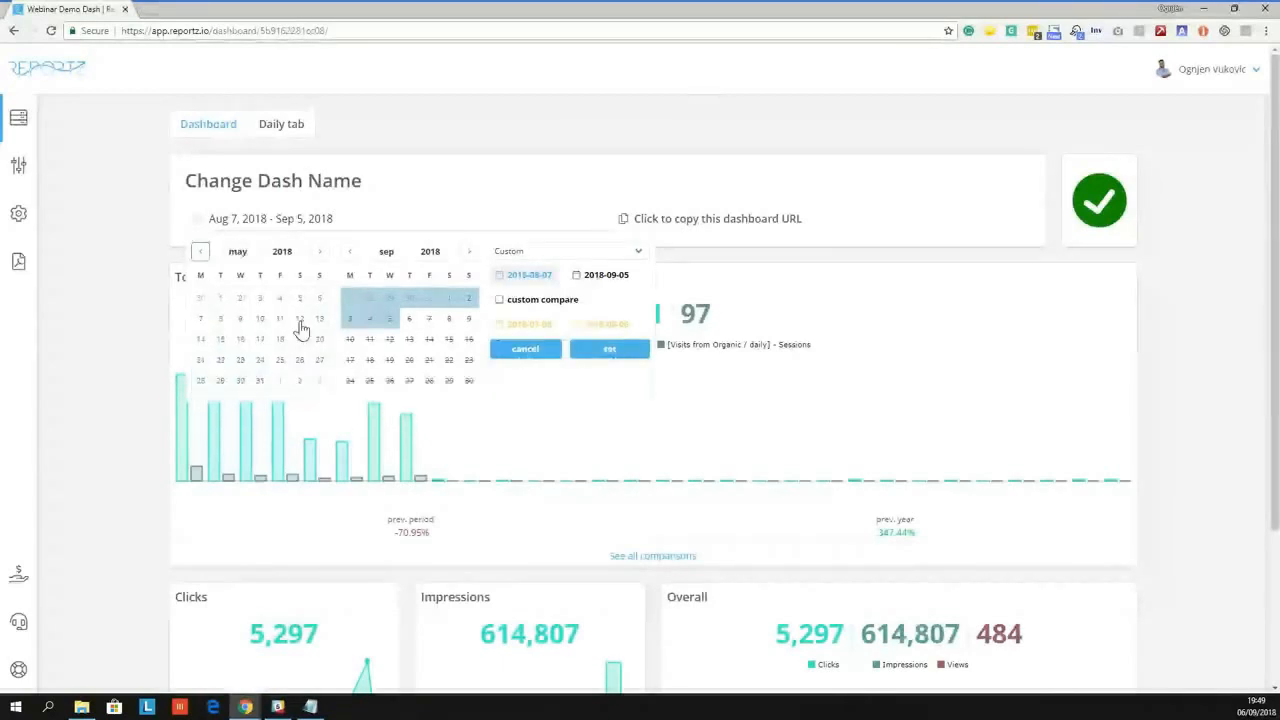
click(260, 319)
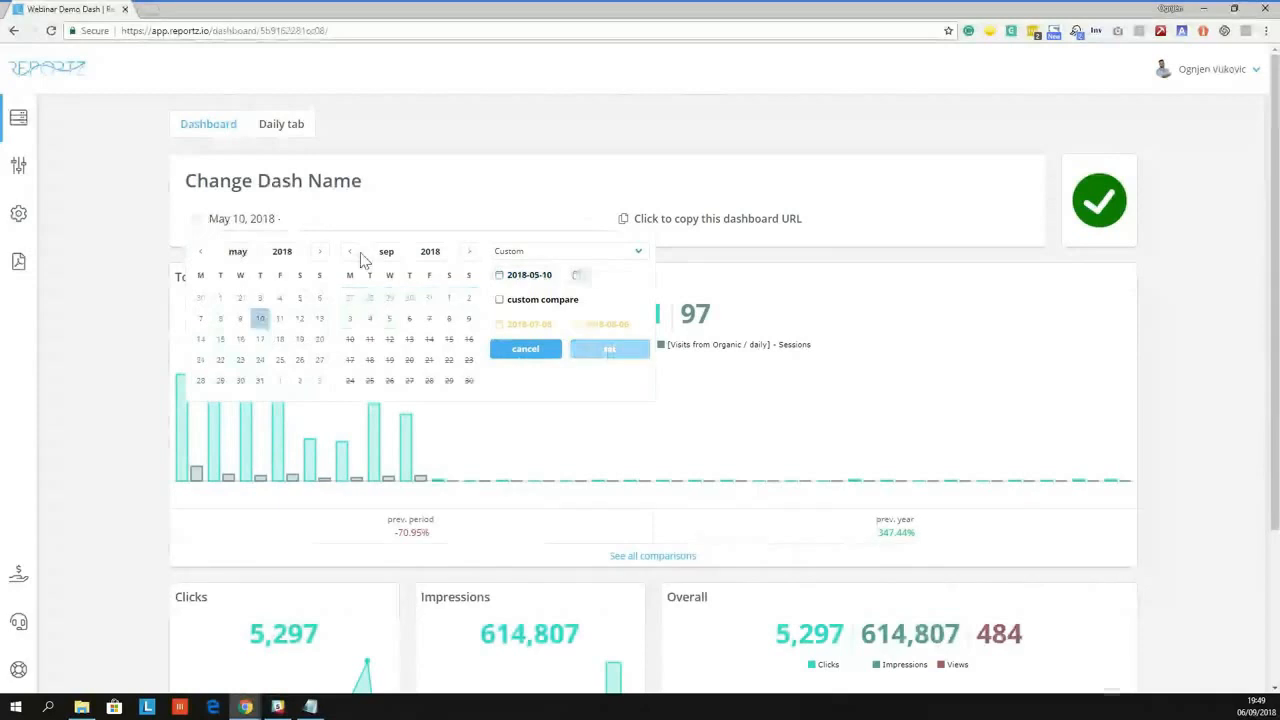
click(351, 253)
click(351, 253)
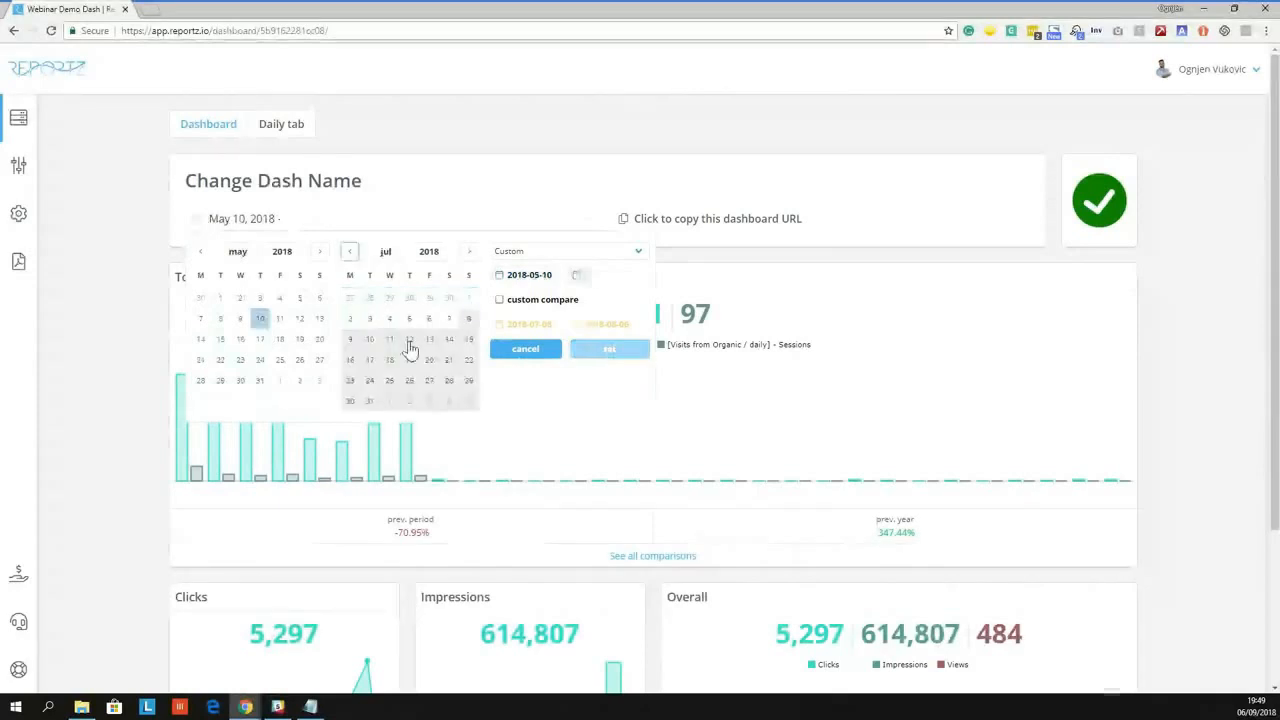
click(409, 341)
click(592, 350)
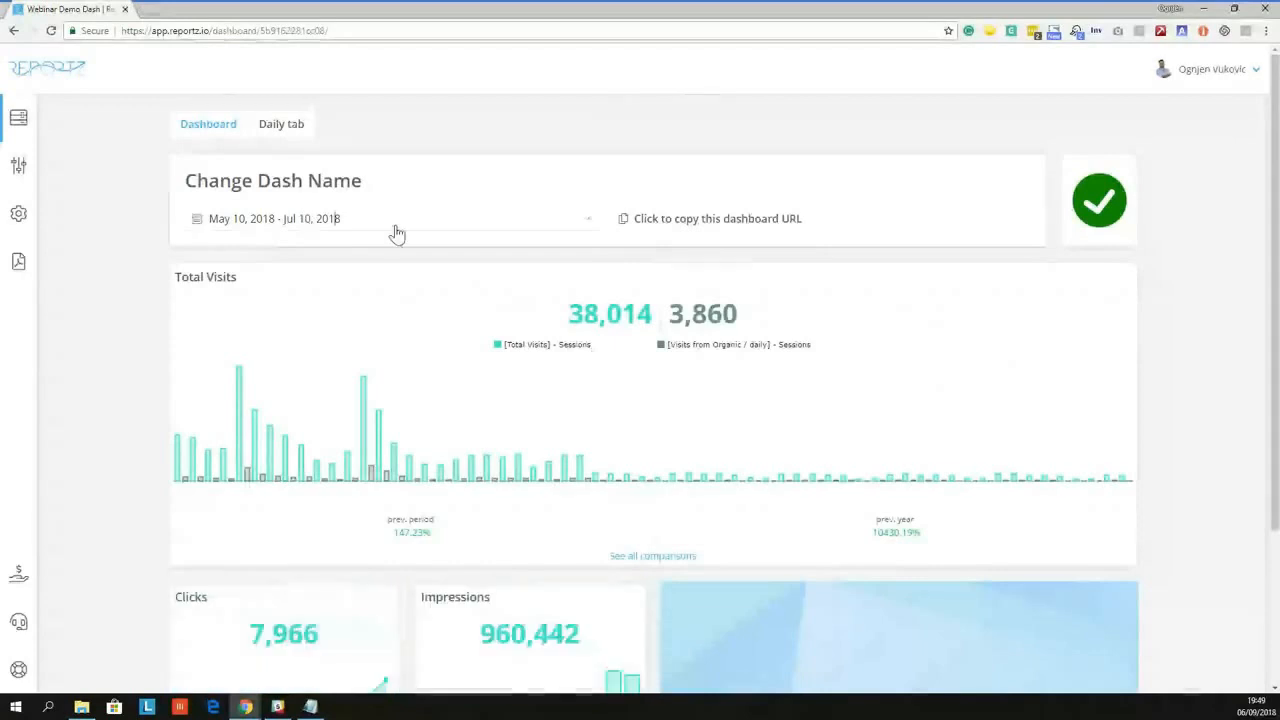
Shorten the custom date range to May 10, 2018 through Jun 10, 2018 and apply it
click(396, 233)
click(349, 251)
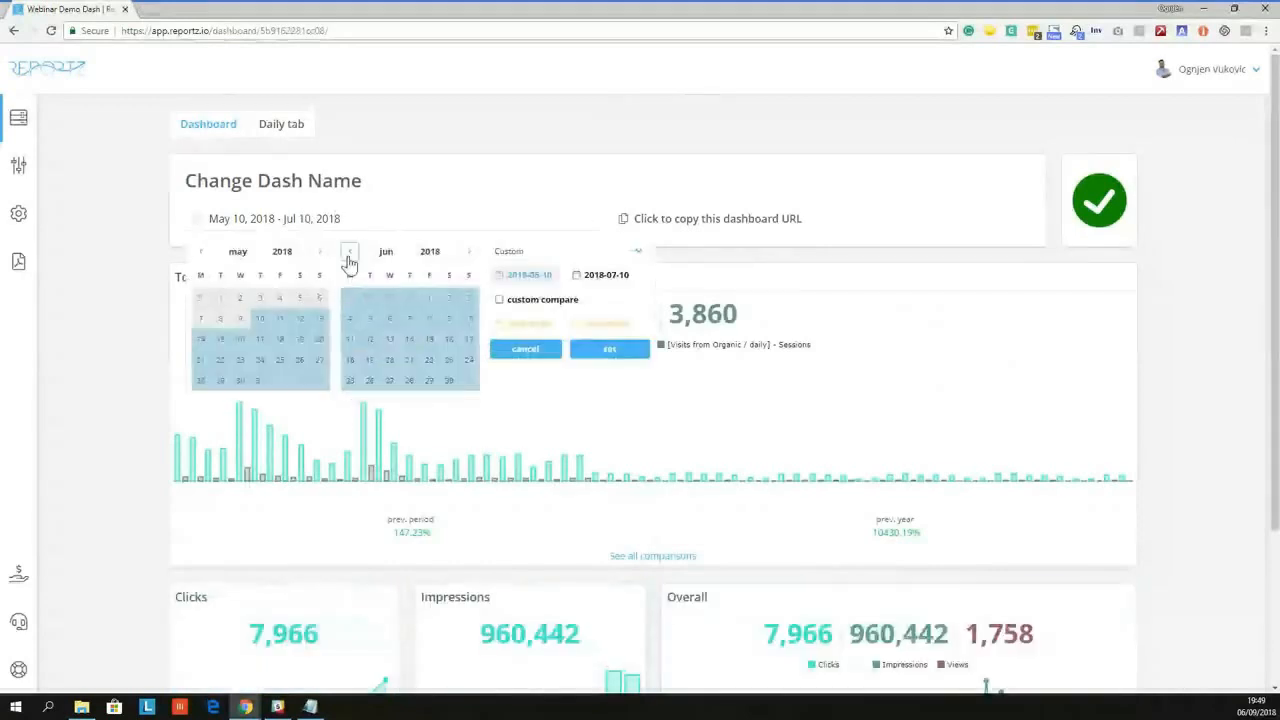
click(261, 320)
click(467, 320)
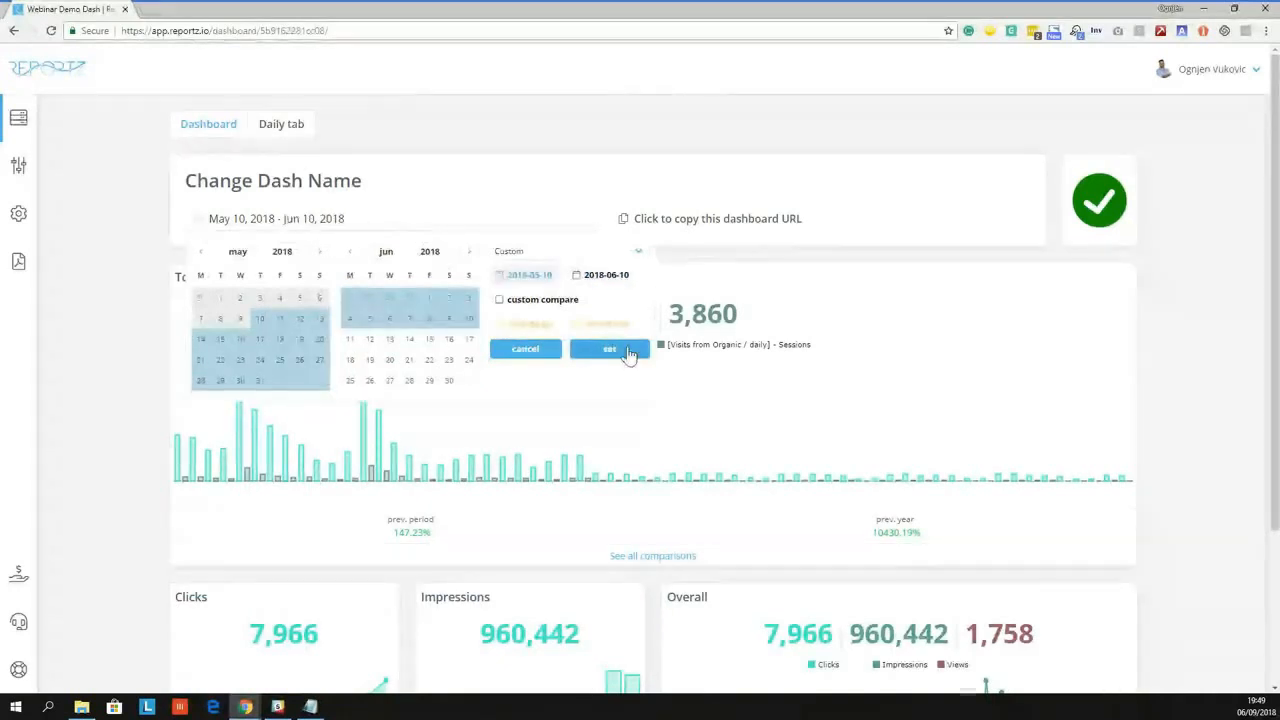
click(612, 350)
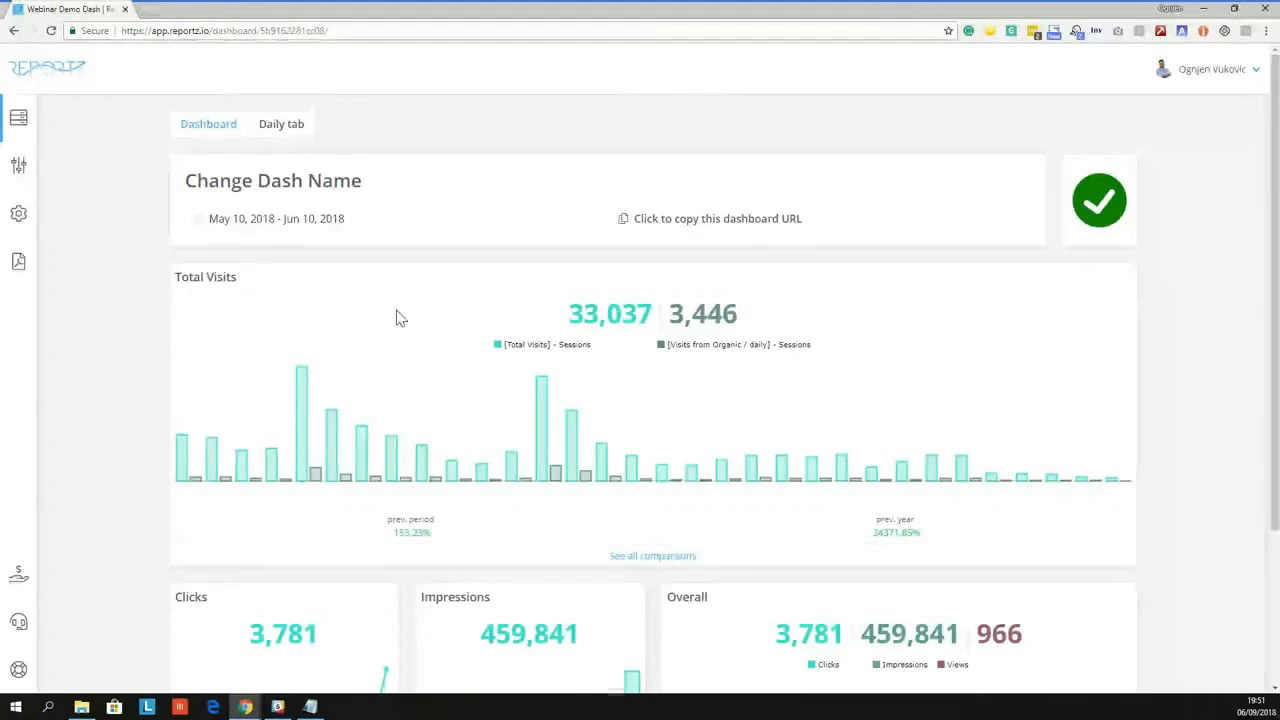
Look over the dashboard, return it to edit mode and collapse the General & Style settings
scroll(826, 430, down, 2)
scroll(826, 430, up, 2)
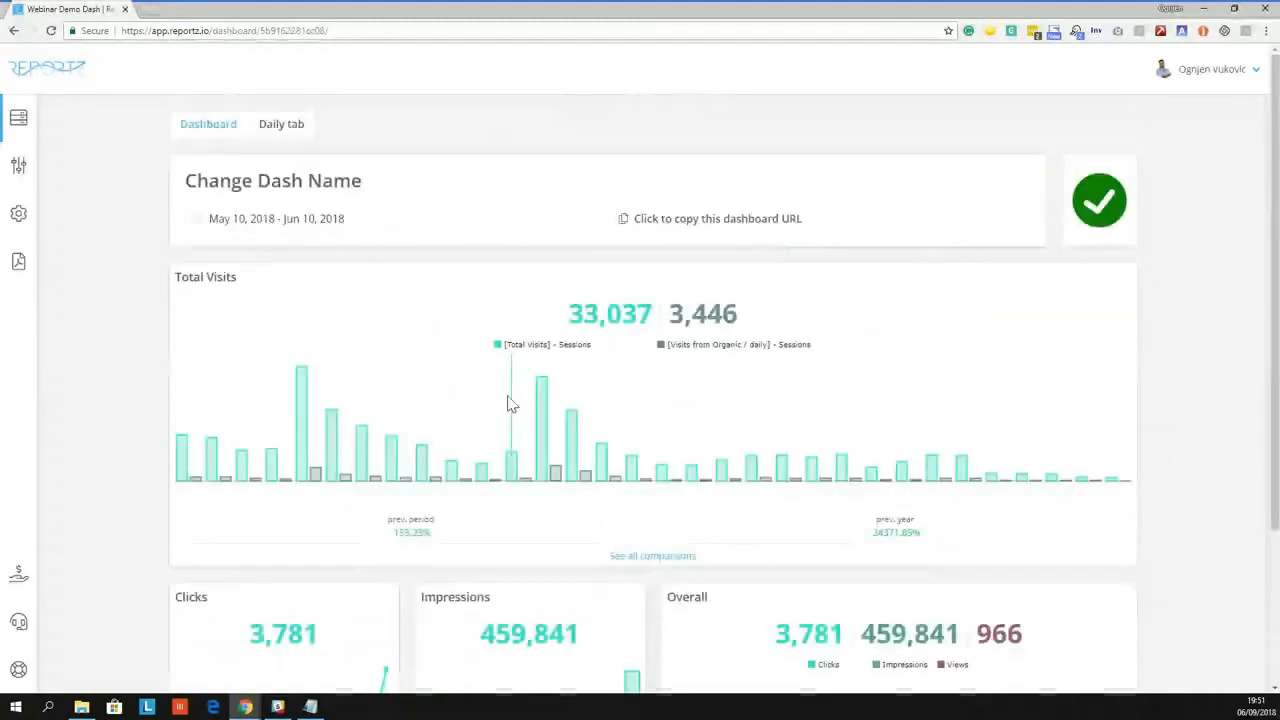
click(18, 213)
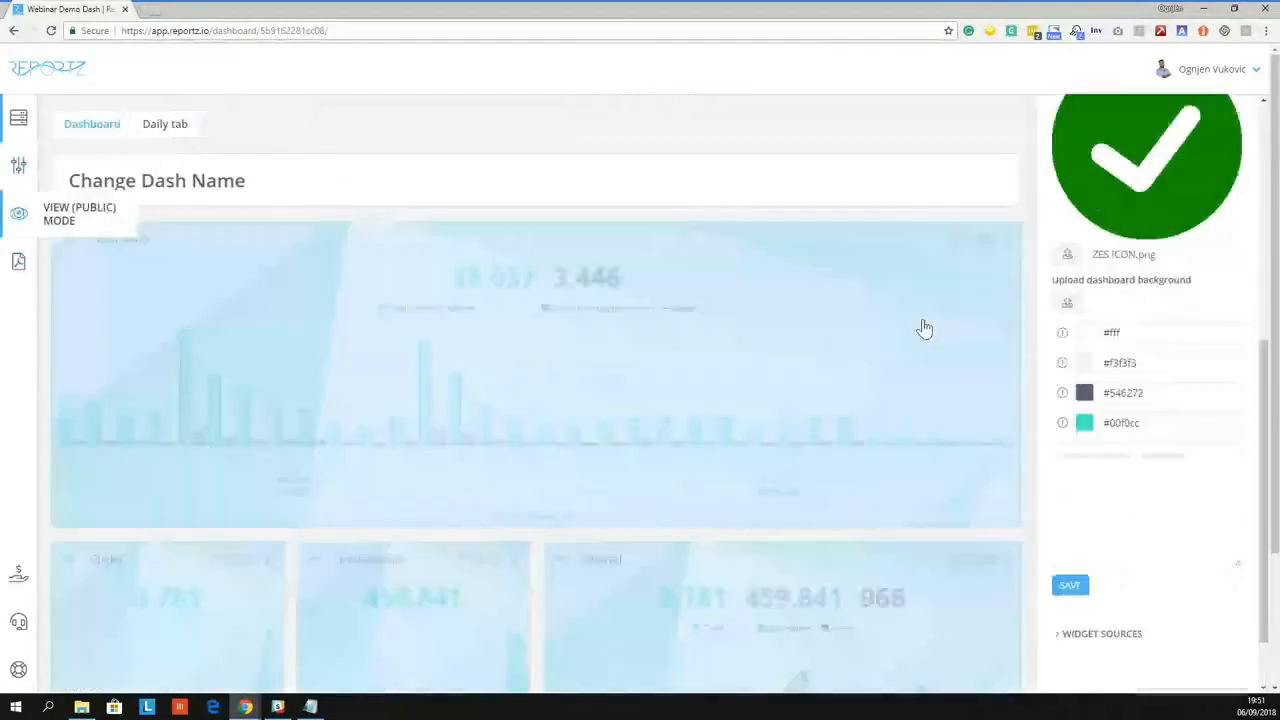
scroll(822, 548, down, 2)
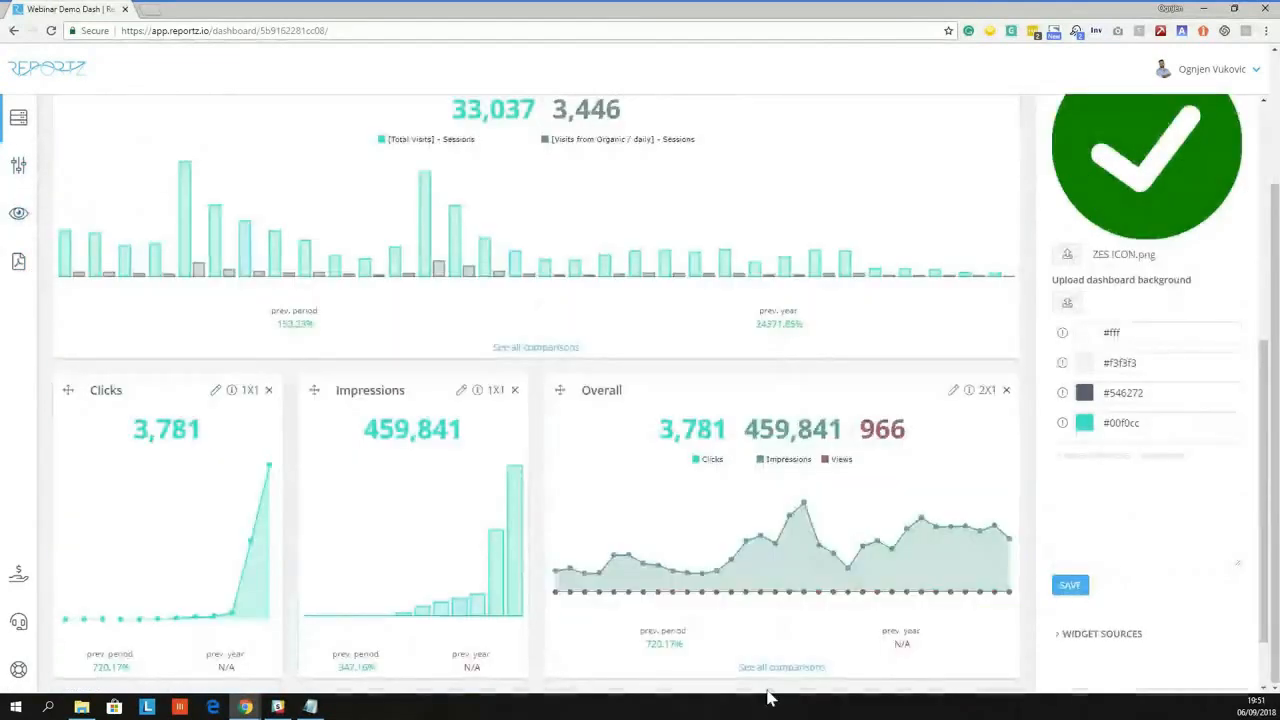
scroll(716, 586, up, 2)
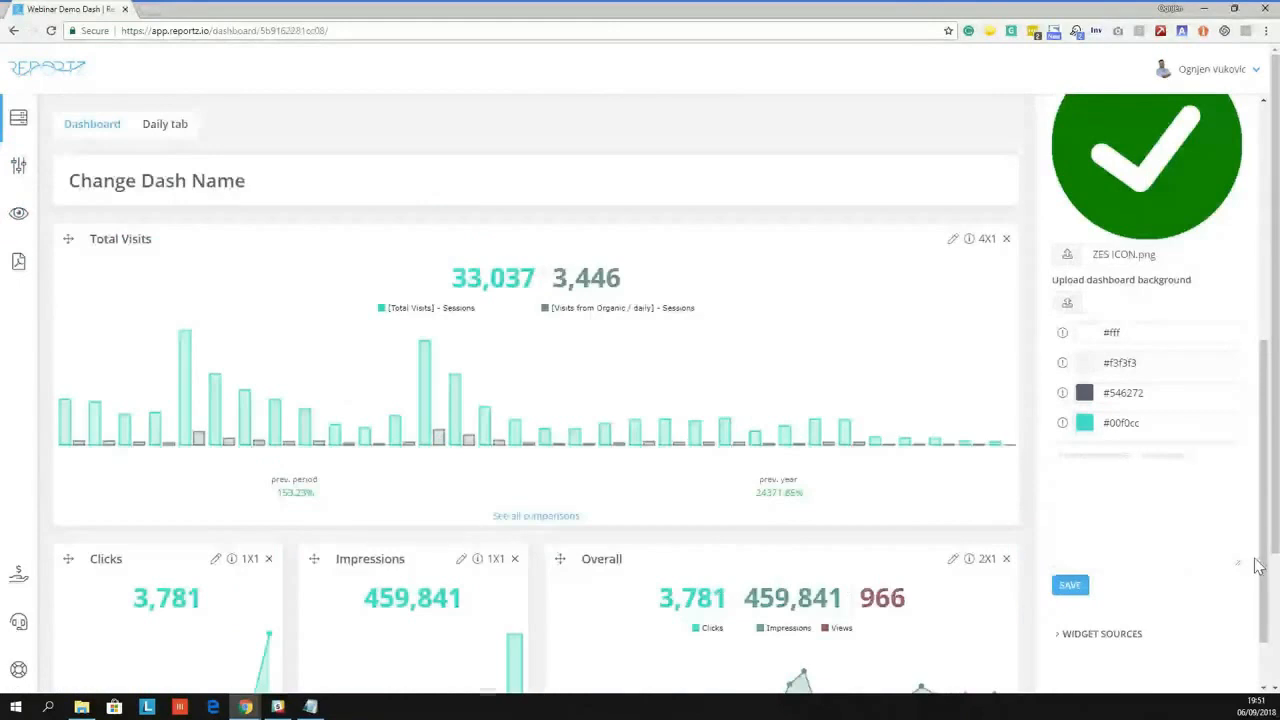
scroll(1258, 566, up, 5)
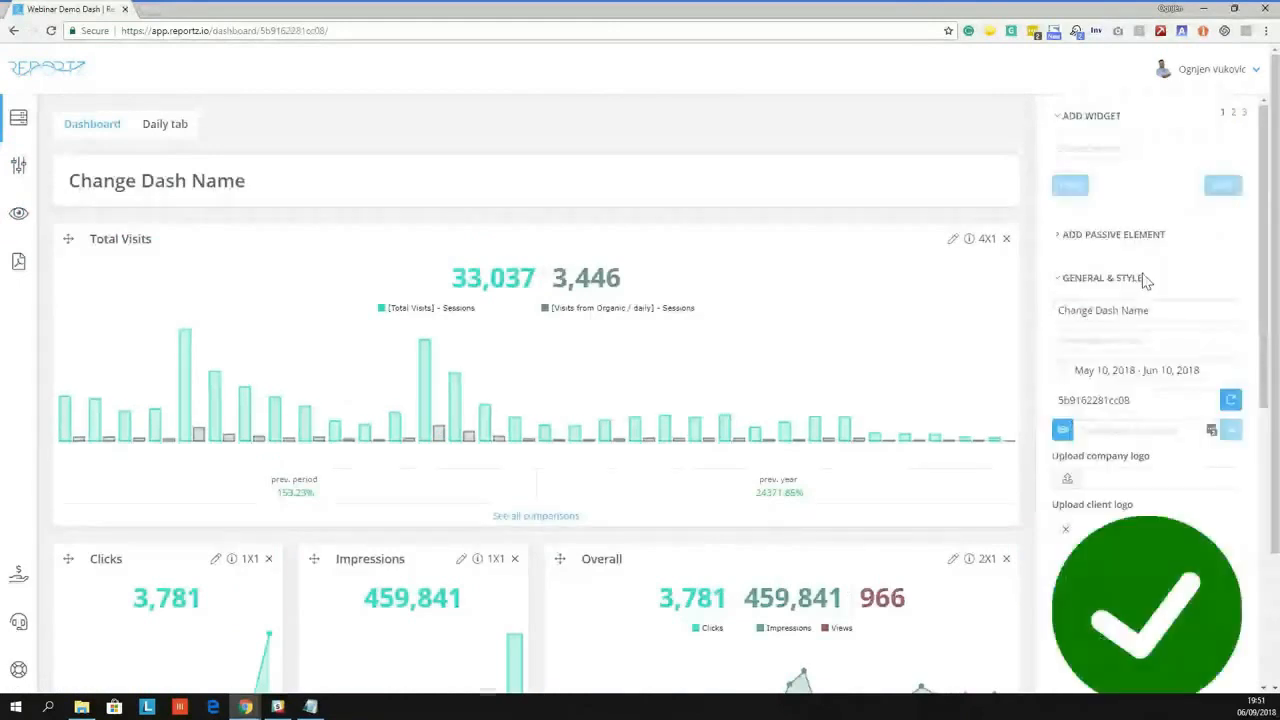
click(1140, 278)
Start adding a widget with Facebook Social as the source and the connected personal account selected
click(1131, 149)
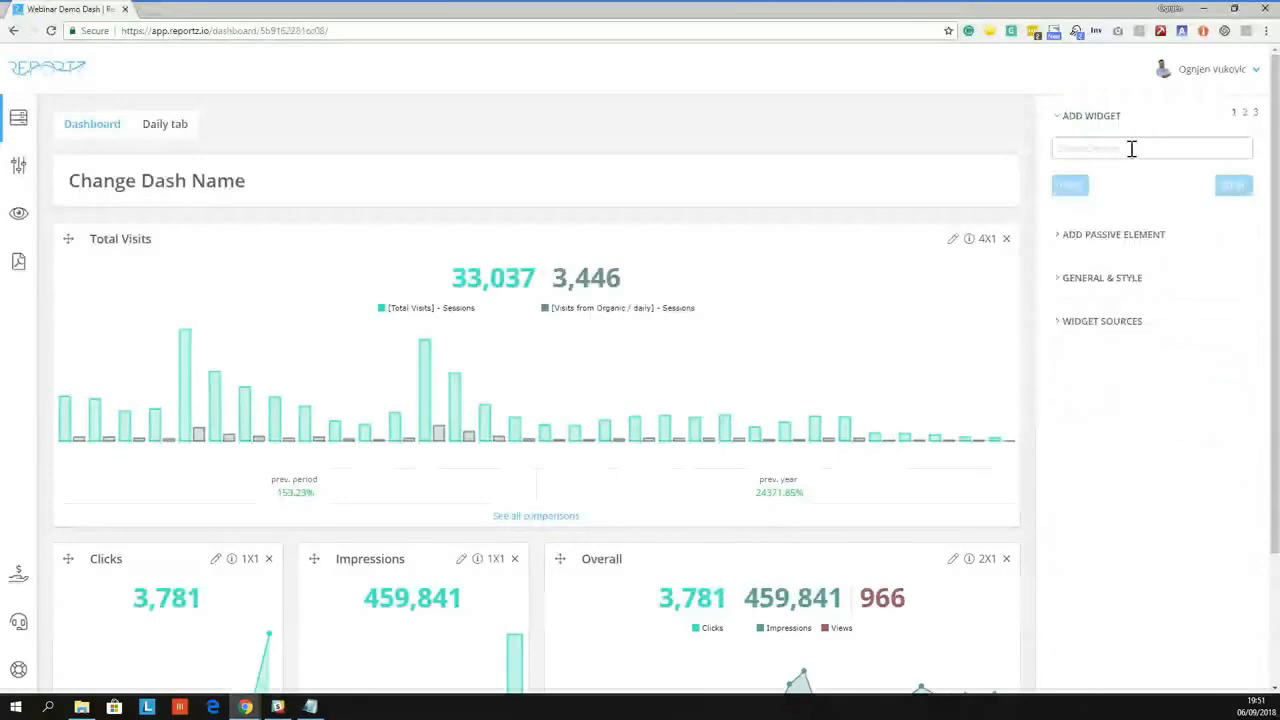
click(1170, 243)
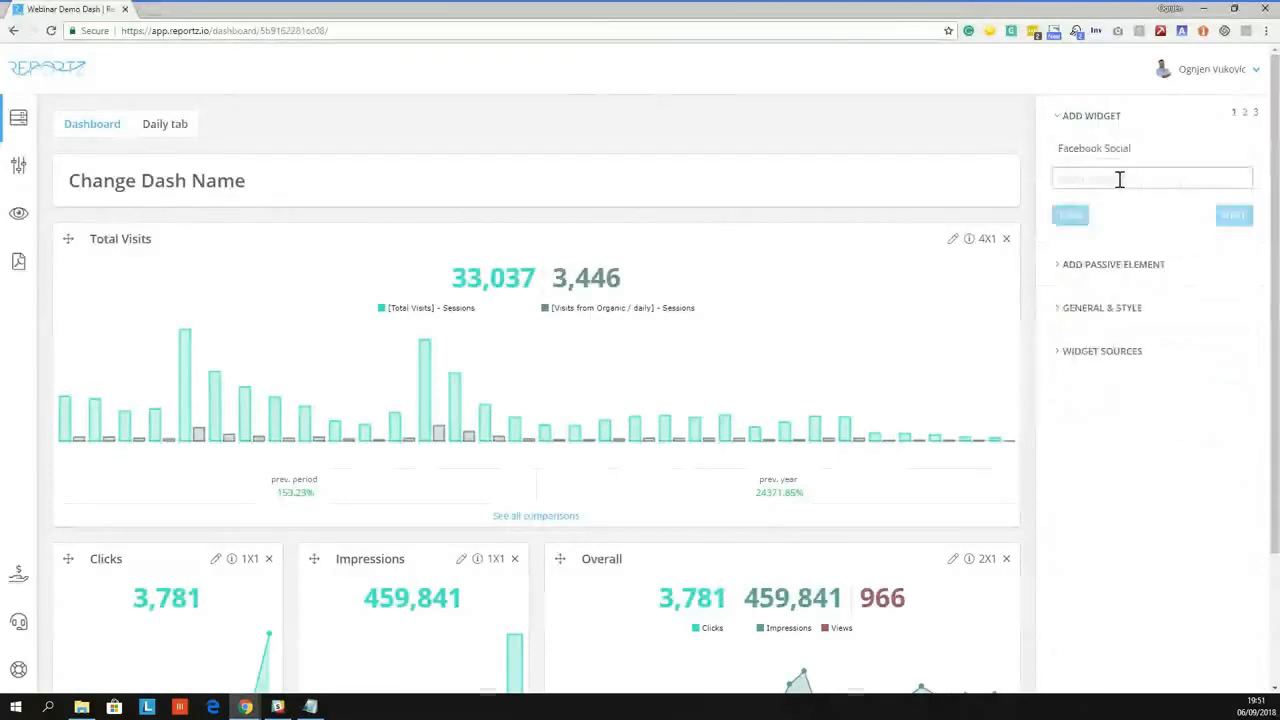
click(1120, 179)
click(1160, 233)
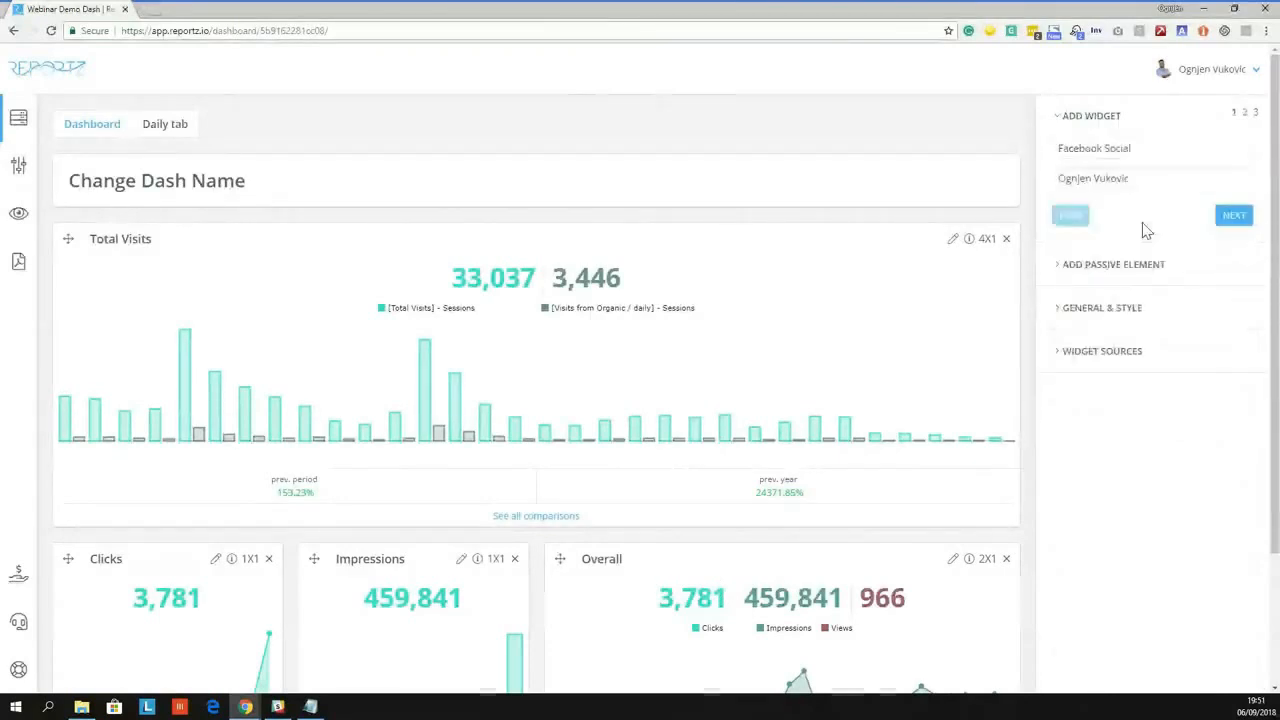
click(1234, 218)
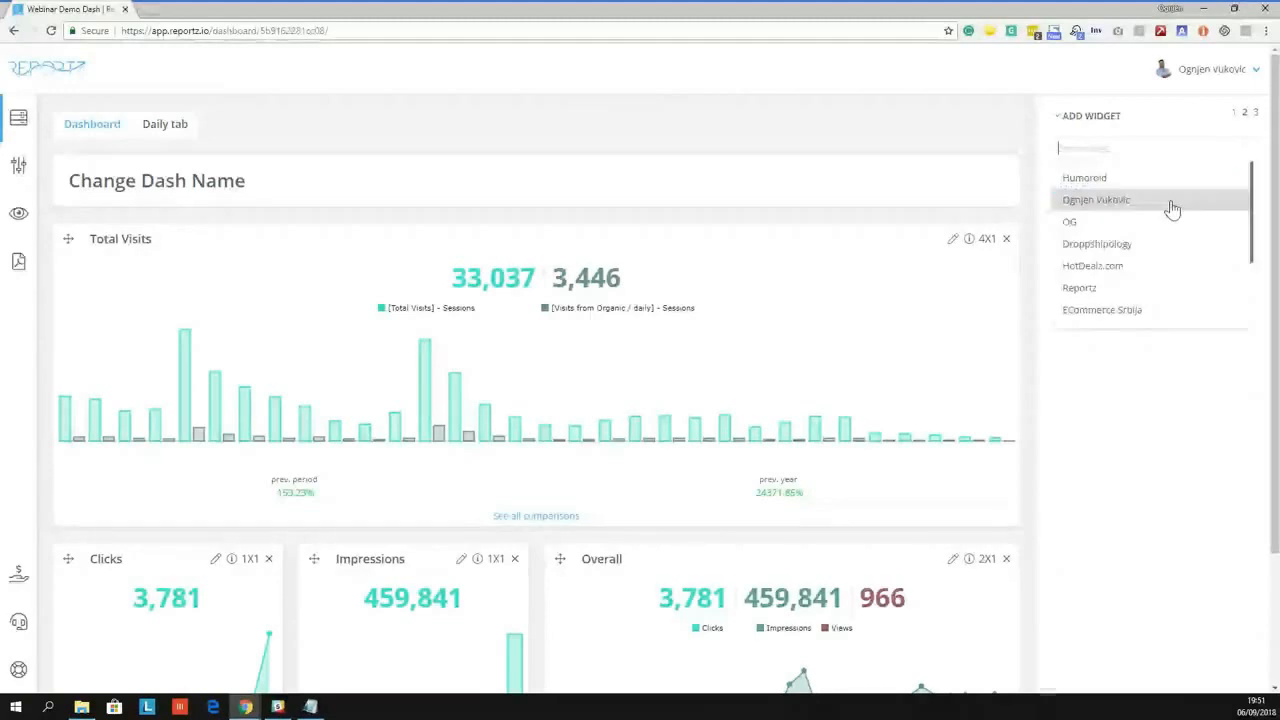
Add a Fans Count widget for the Reportz page with the 2X1 size
click(1133, 287)
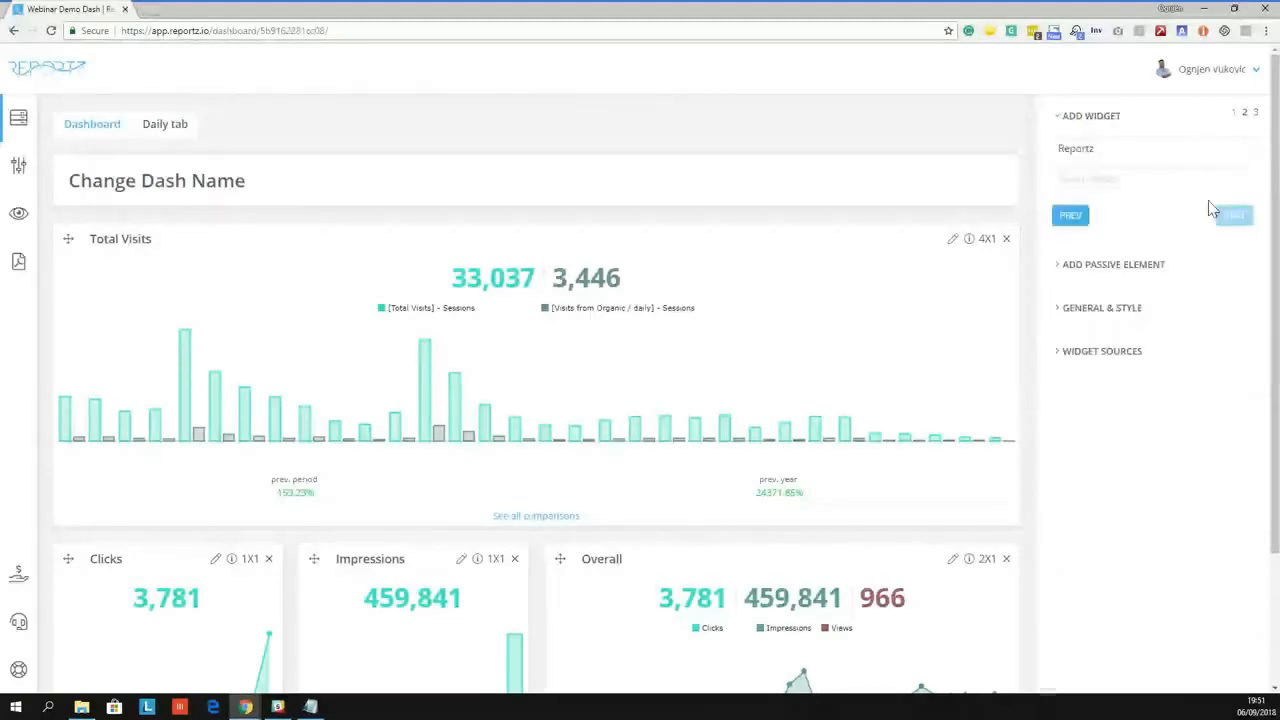
click(1218, 213)
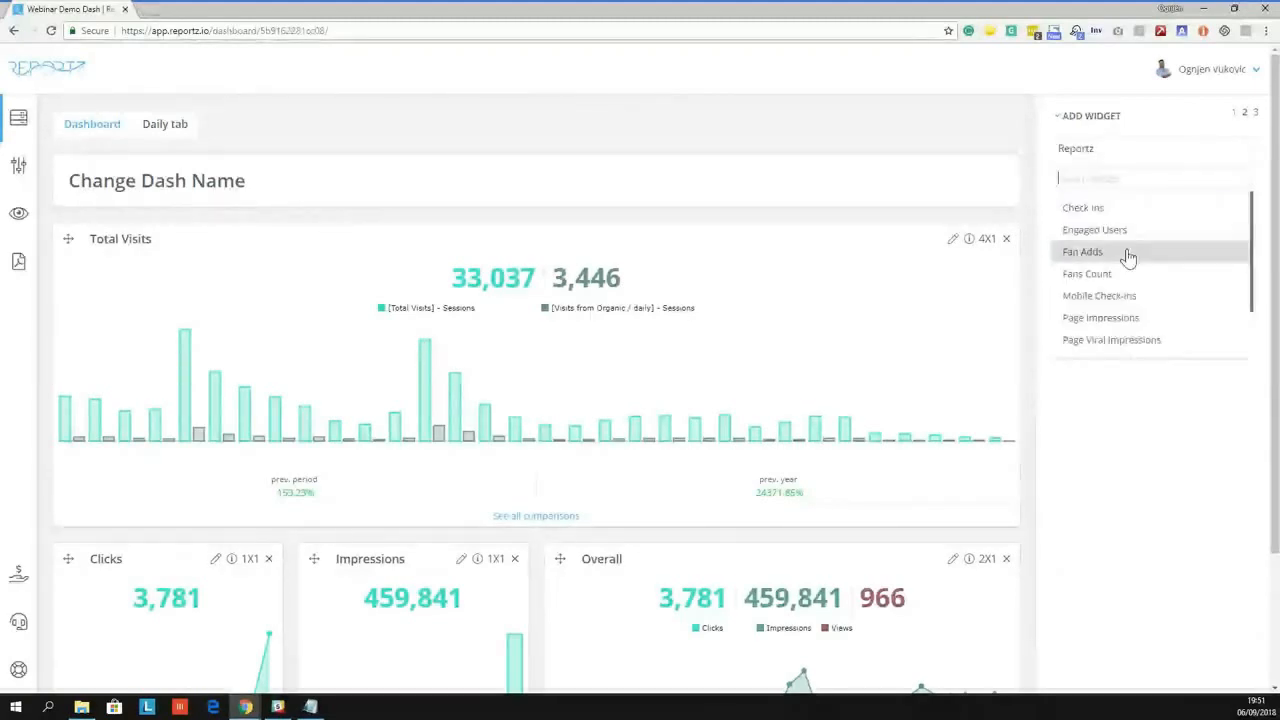
scroll(1120, 330, down, 1)
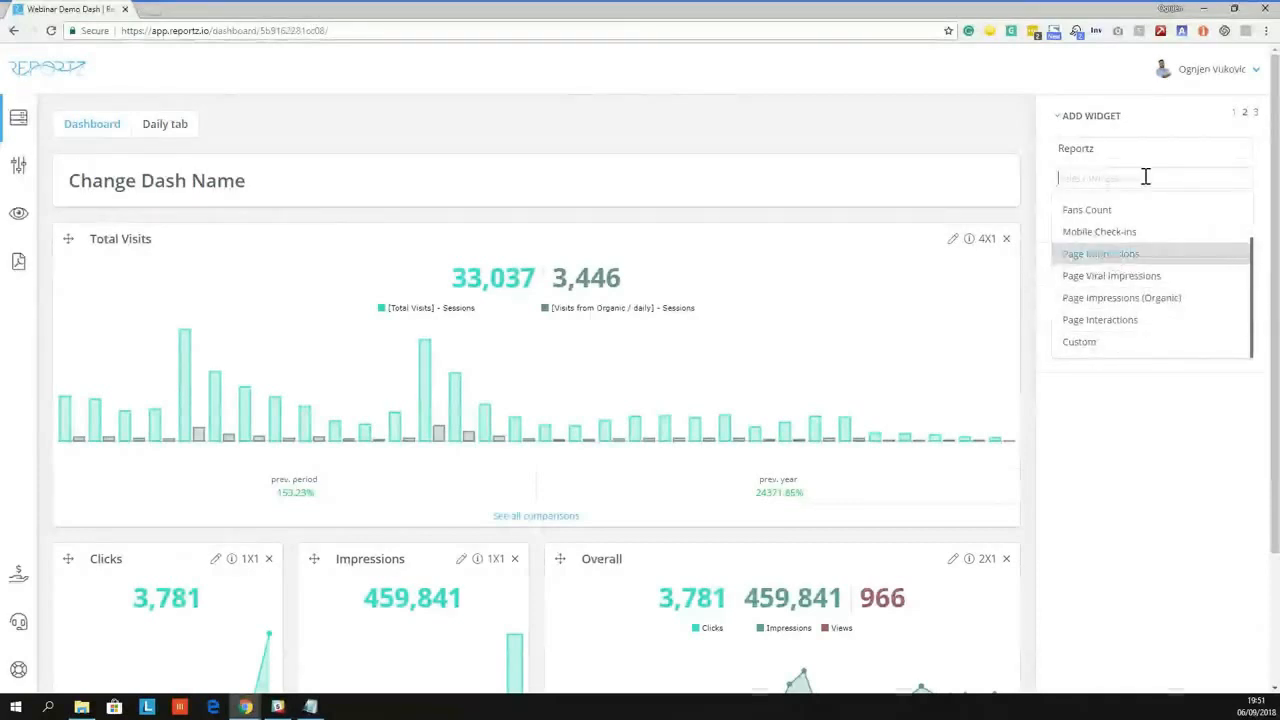
click(1130, 210)
click(1233, 215)
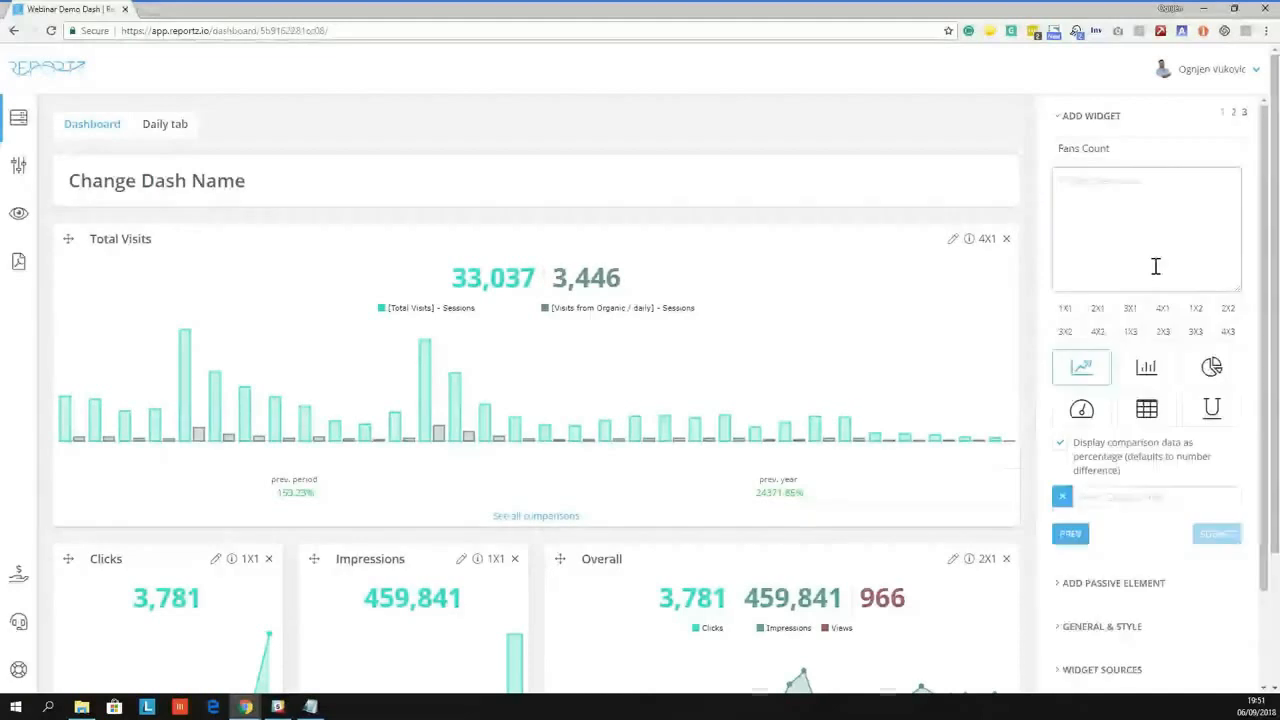
click(1065, 310)
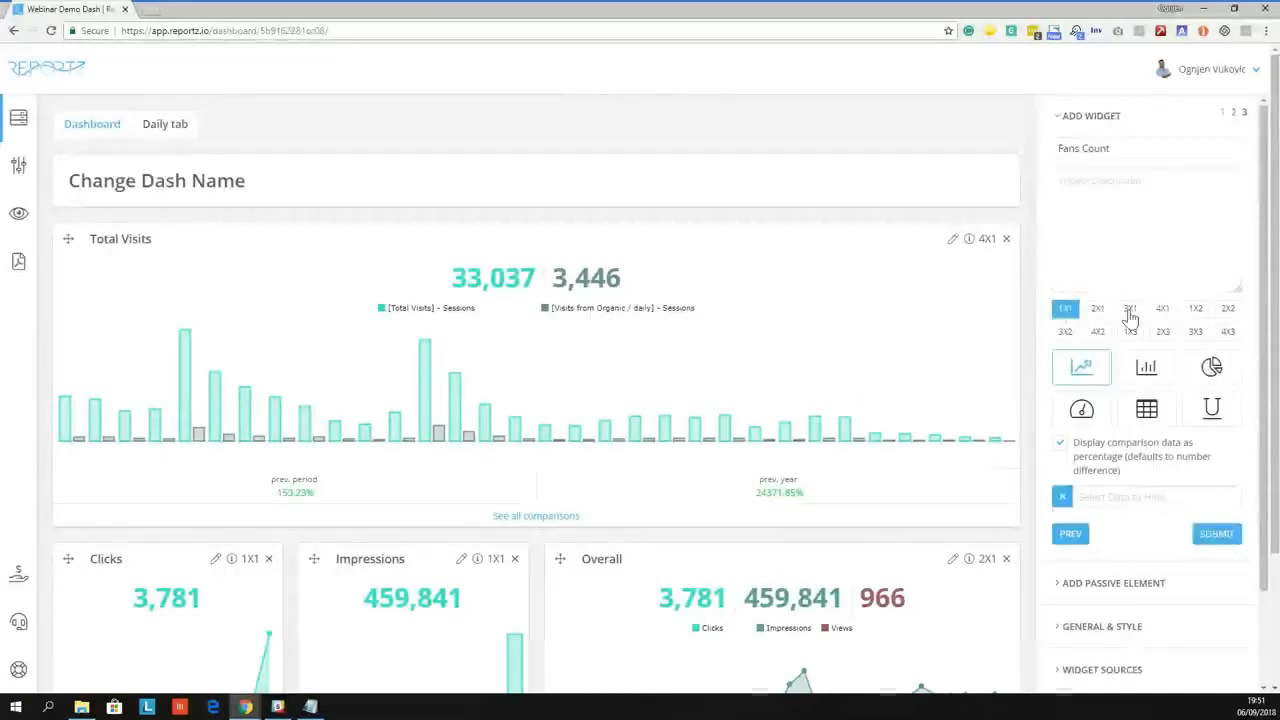
click(1099, 310)
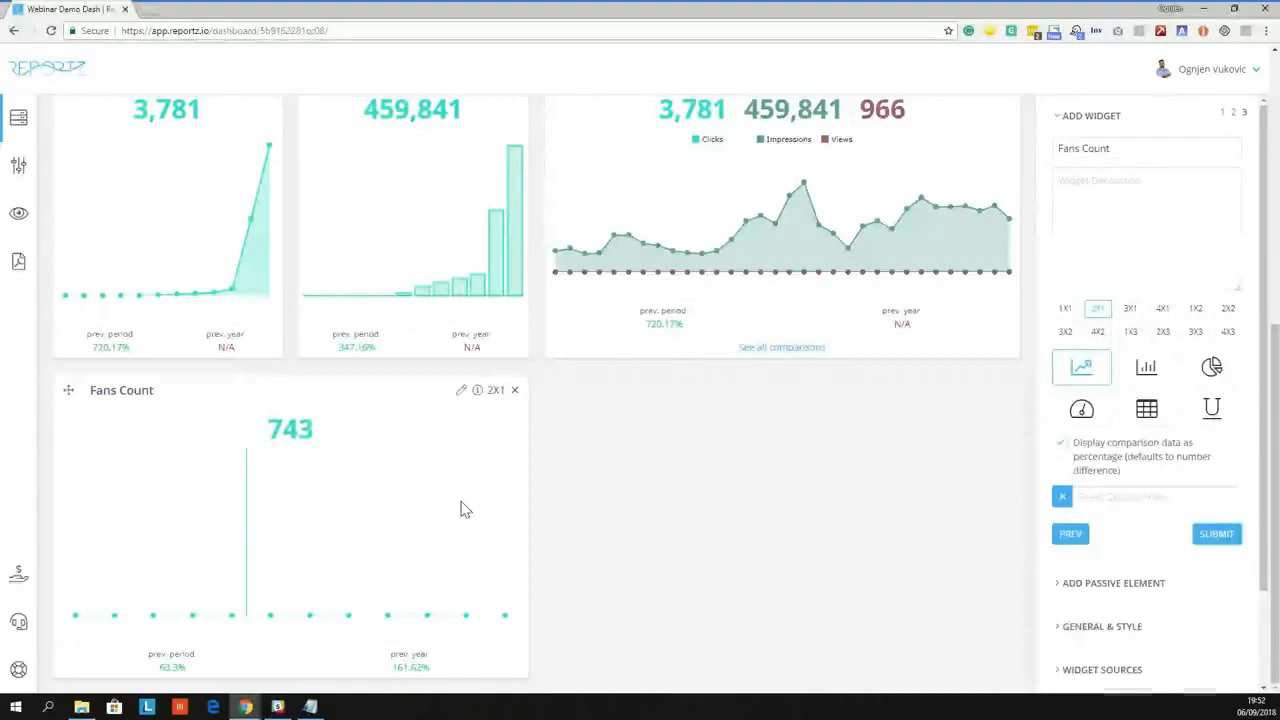
Look over the dashboard's Total Visits, Clicks, Impressions, Overall and Fans Count widgets
scroll(367, 463, up, 2)
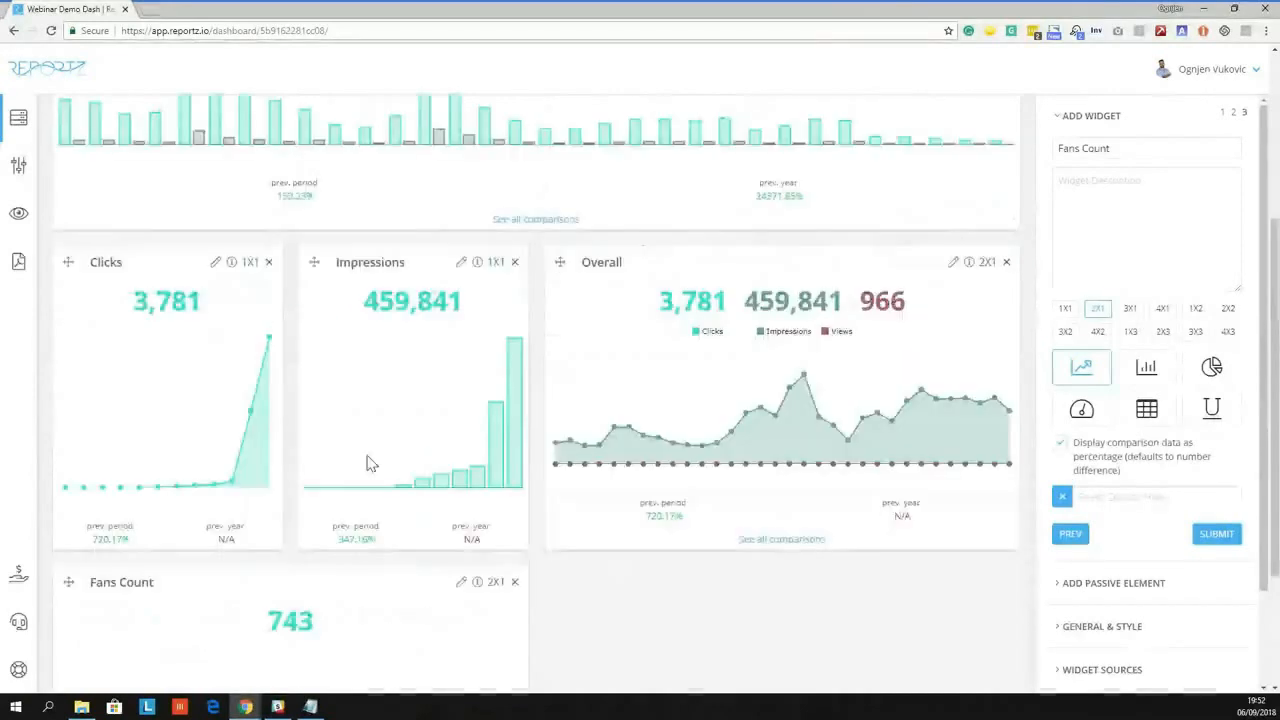
scroll(367, 463, up, 2)
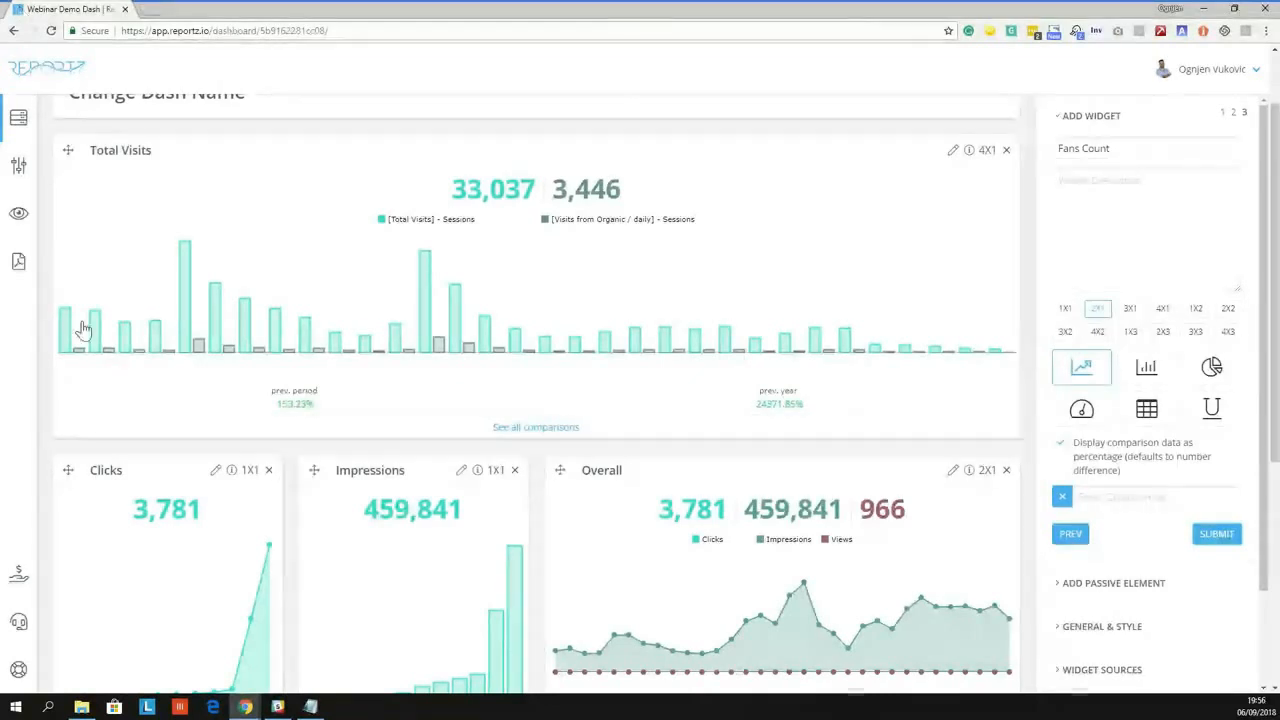
scroll(84, 330, down, 1)
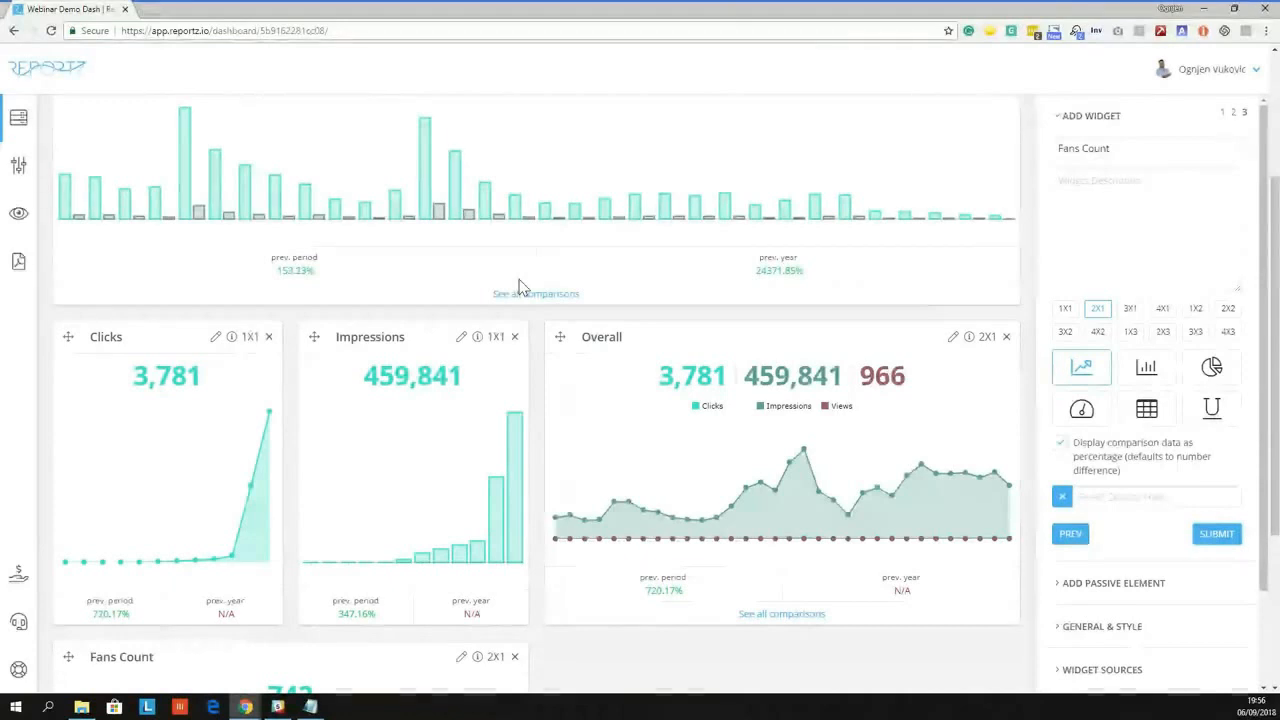
scroll(766, 357, down, 2)
scroll(535, 383, down, 1)
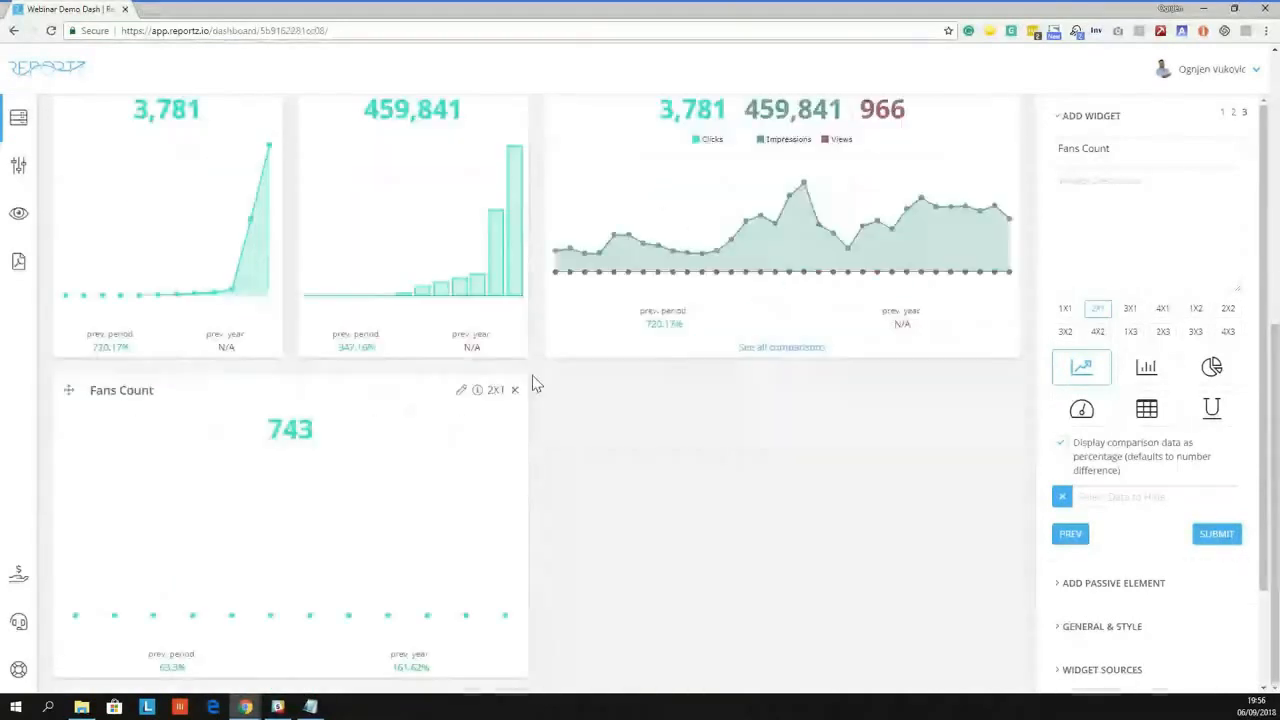
scroll(534, 382, up, 3)
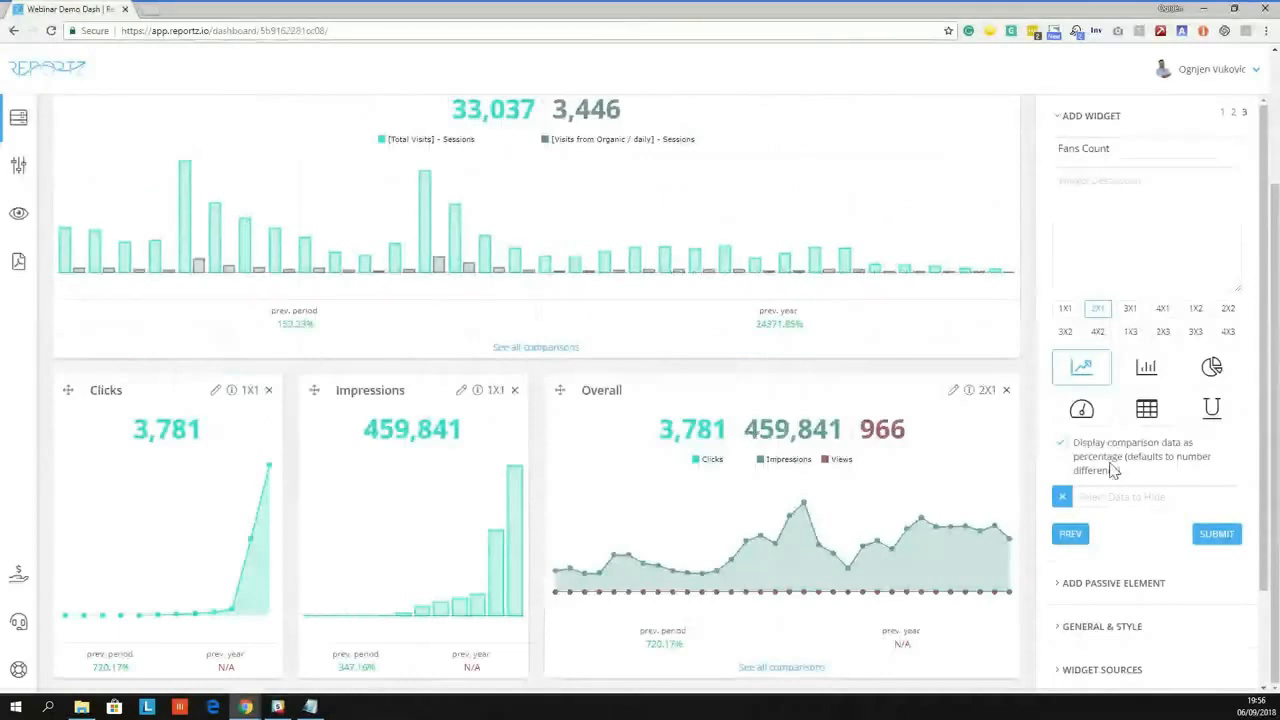
Start adding a passive element of type Plain with "Description" as its text and continue to its title and size settings
click(1068, 536)
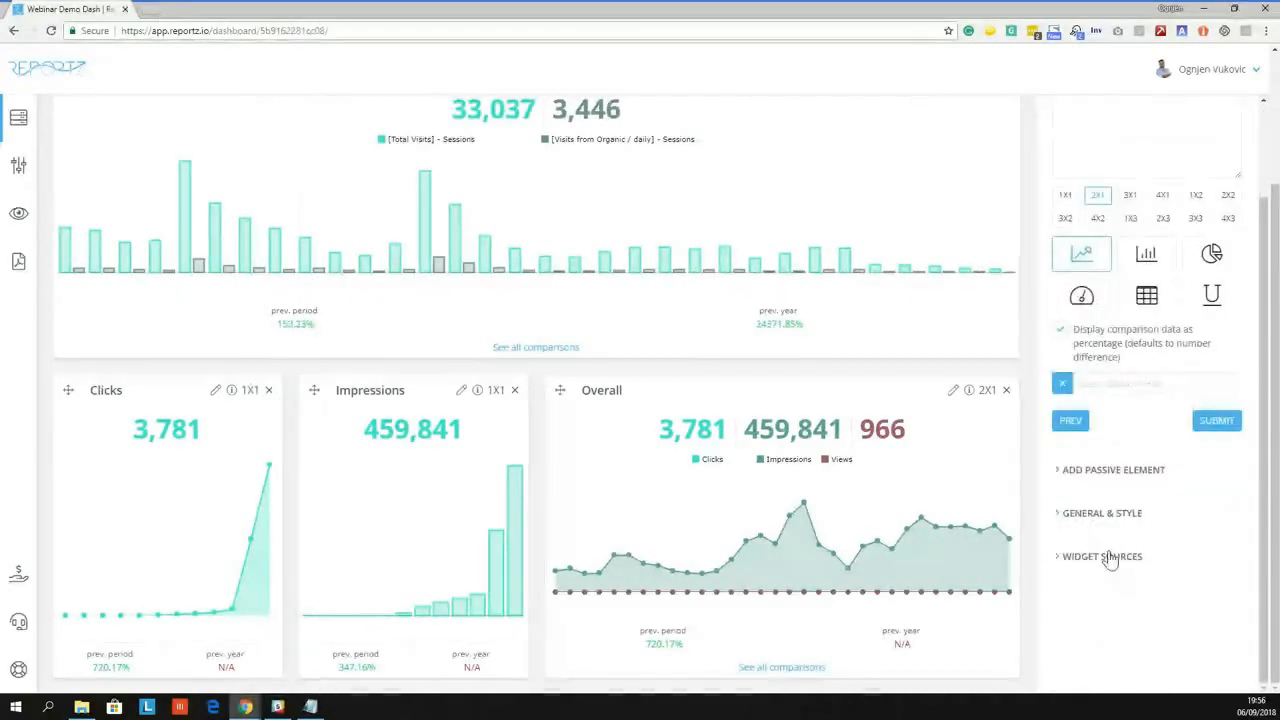
click(1111, 479)
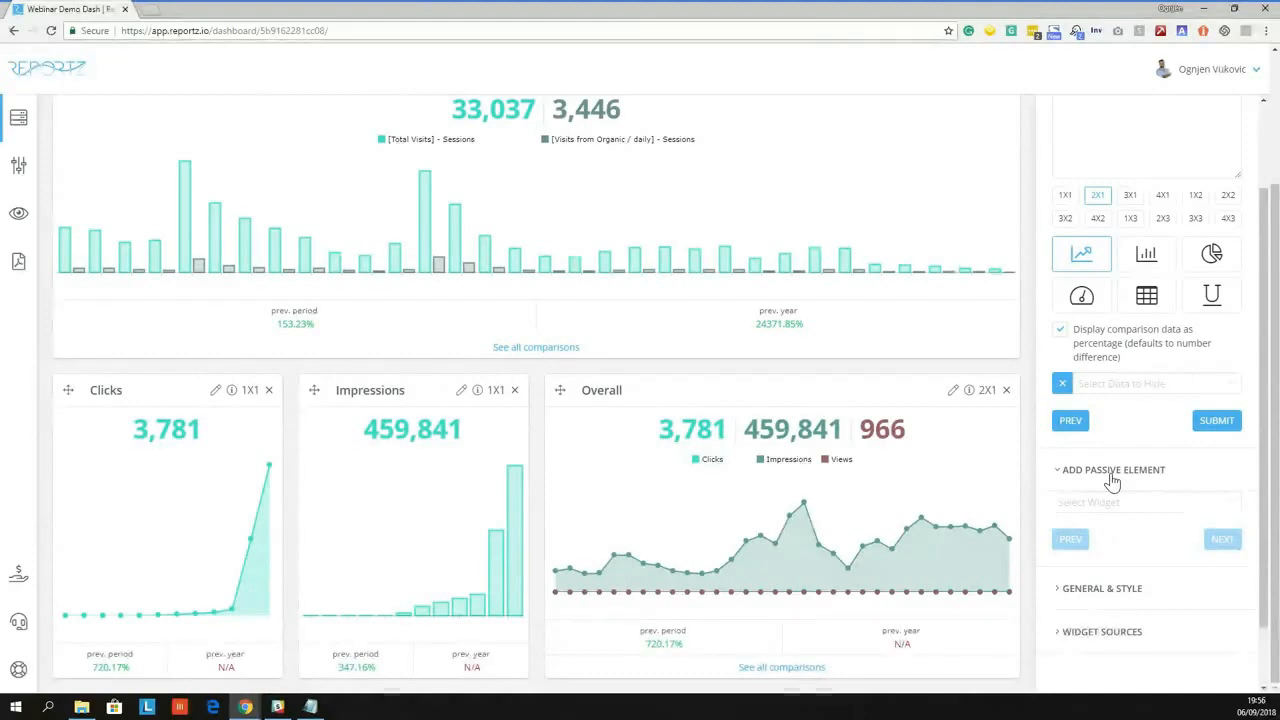
click(1150, 502)
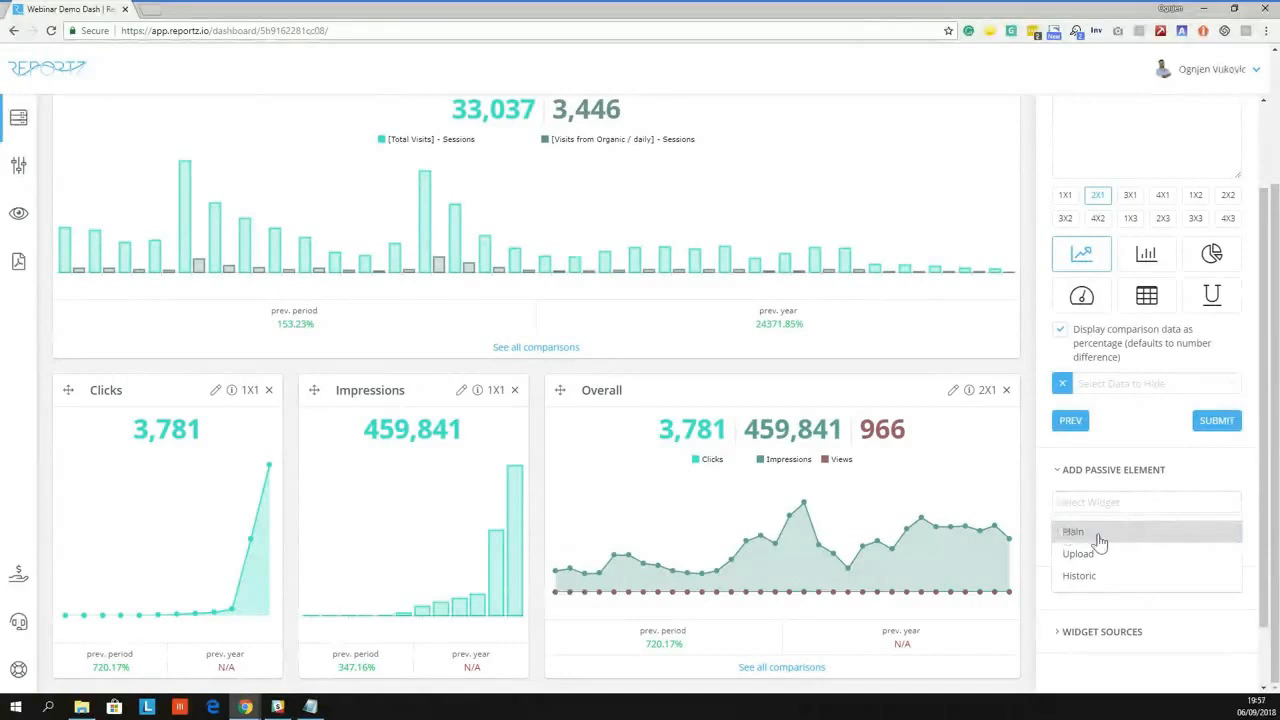
click(1108, 541)
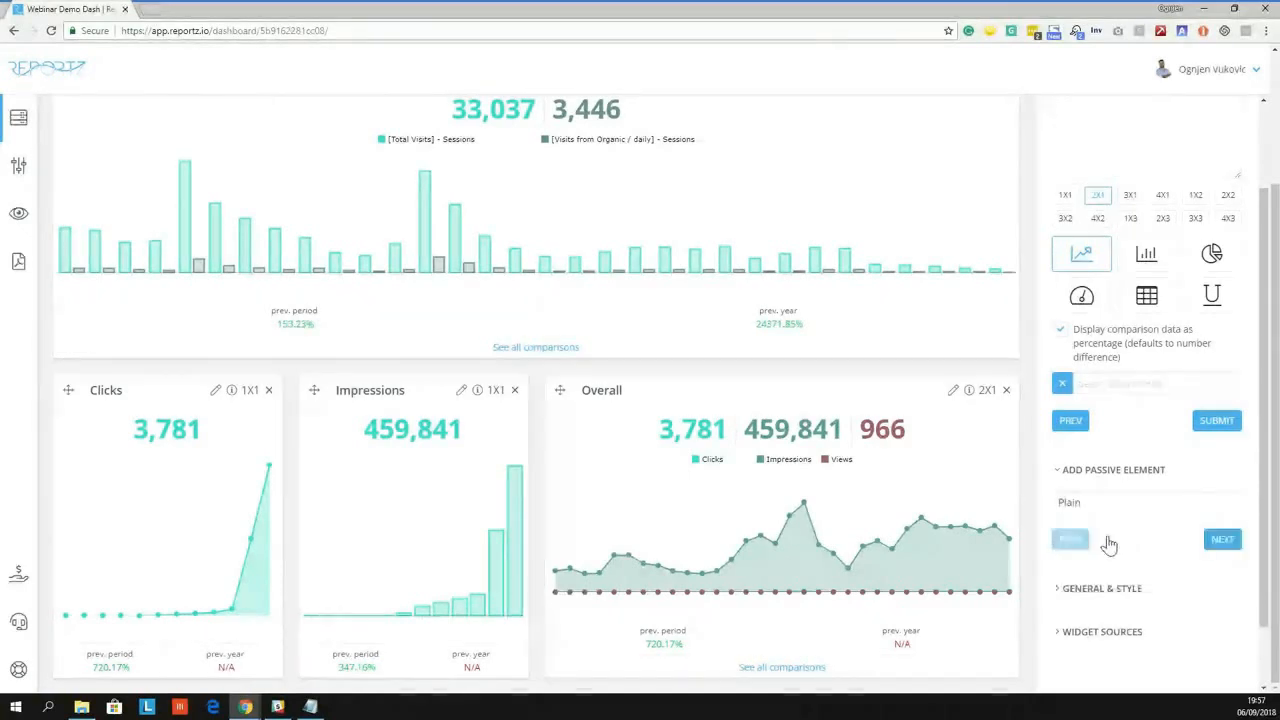
click(1224, 540)
click(1153, 529)
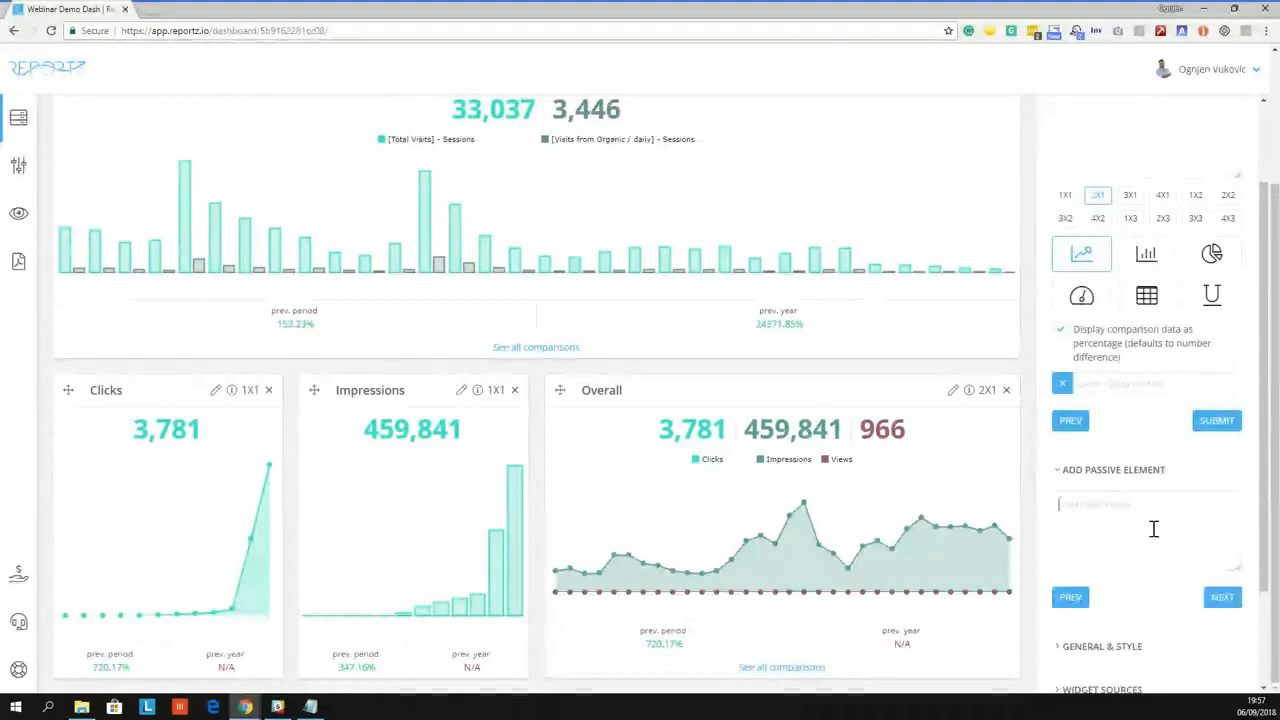
text(S)
scroll(1100, 457, down, 1)
key(BackSpace)
text(Description)
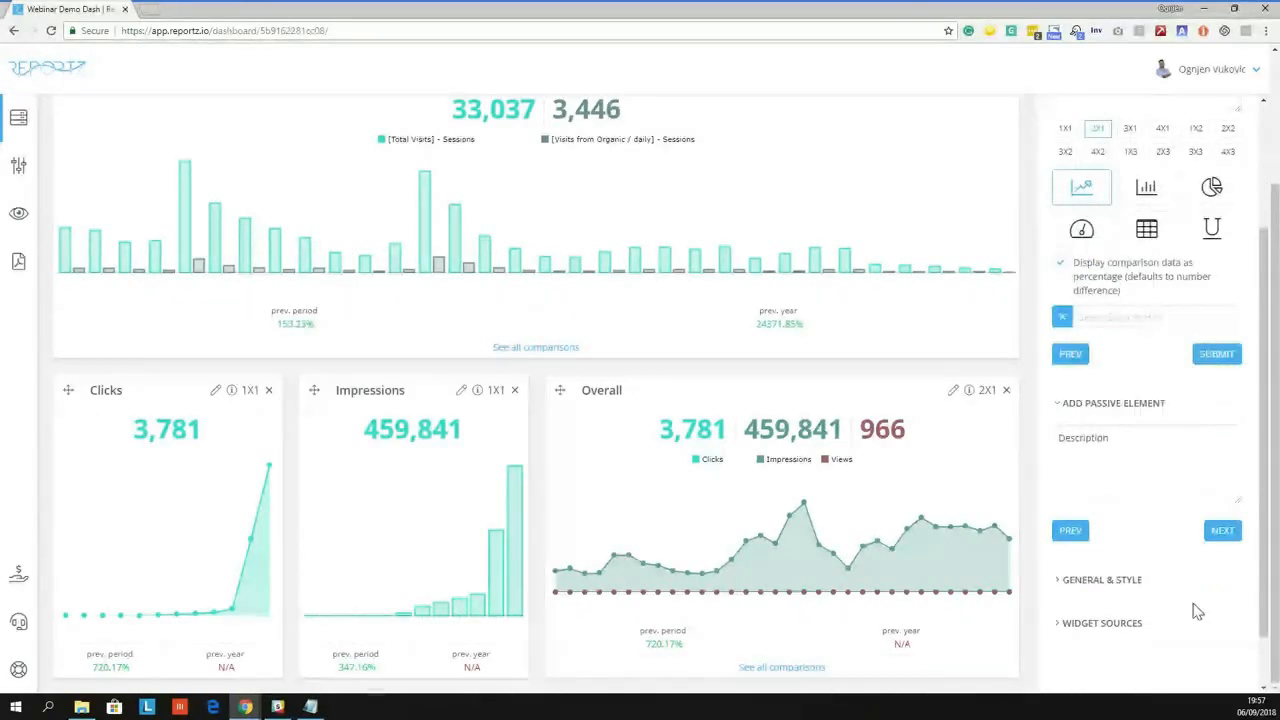
click(1222, 530)
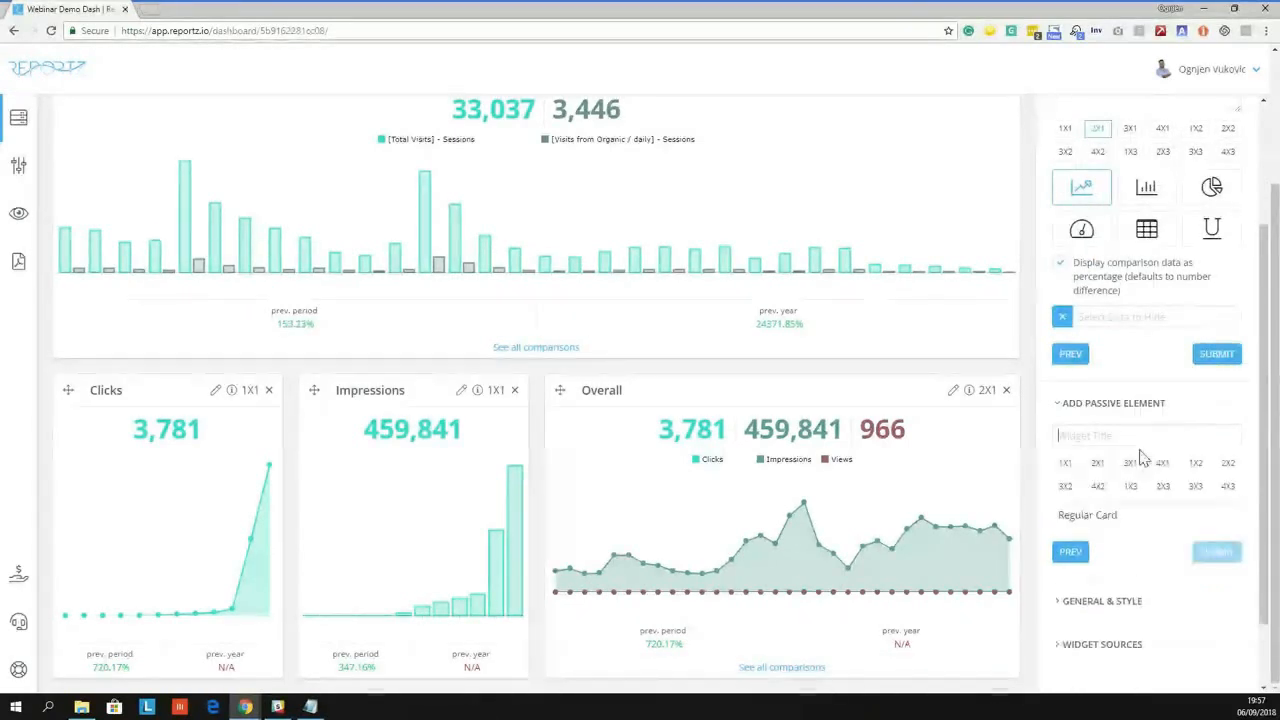
Title the passive element SEO STATS, set its size to 4X1 and its style to Auto Height Card, and submit it
scroll(389, 372, up, 3)
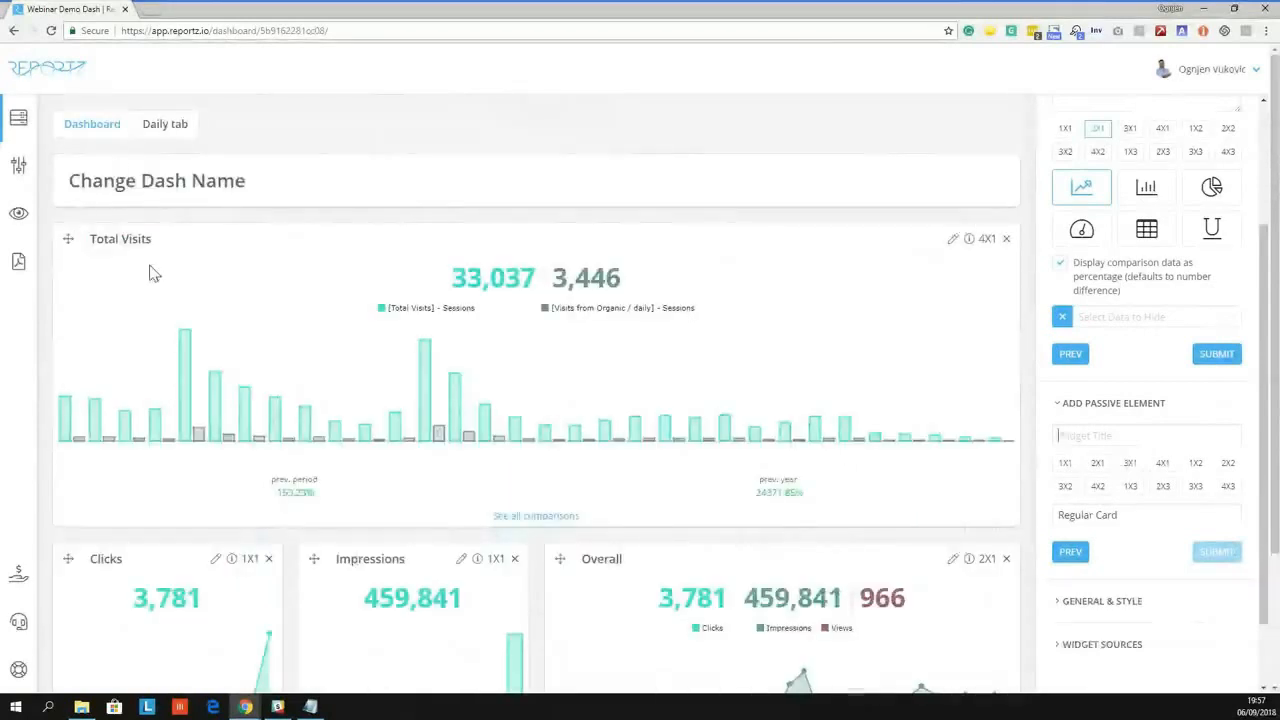
click(1108, 437)
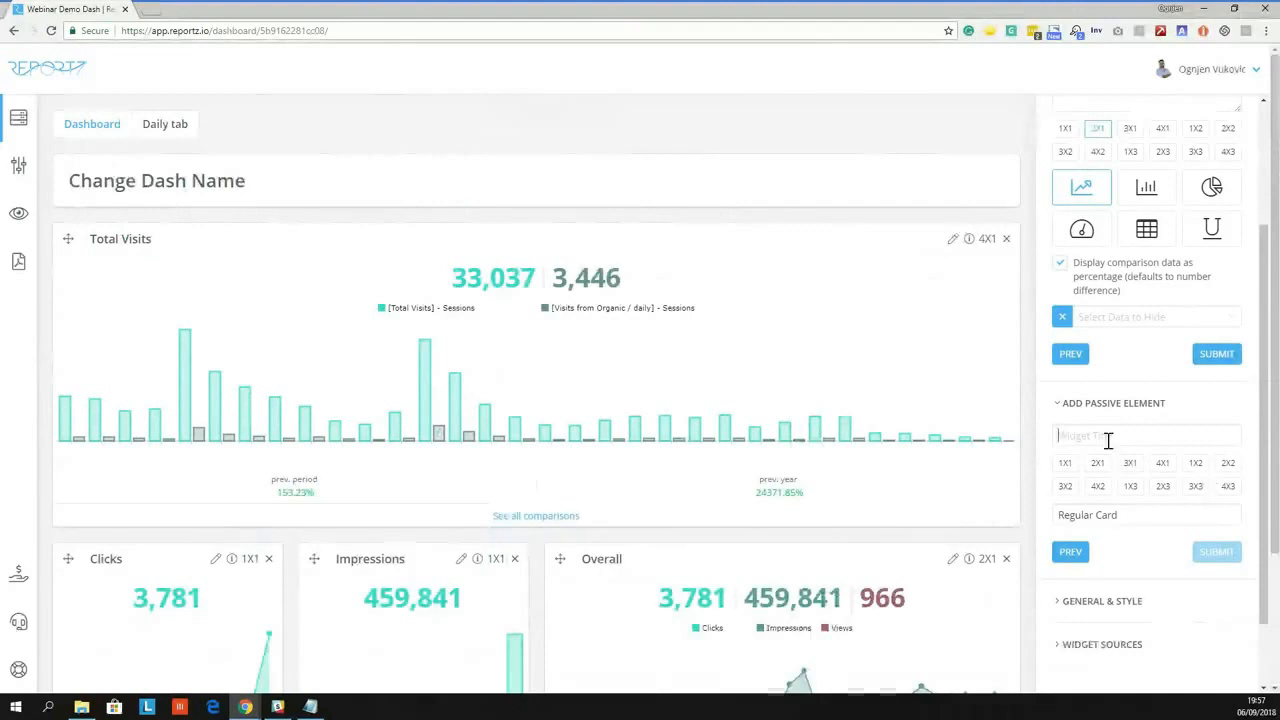
text(SE)
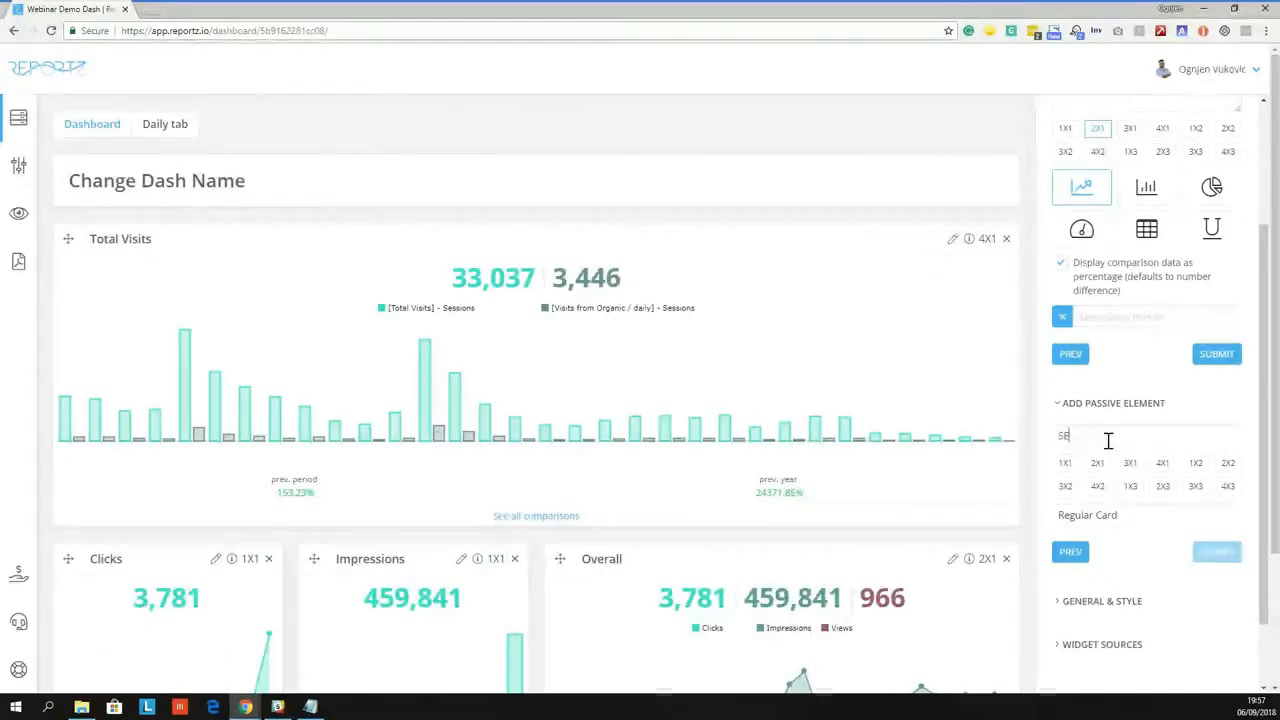
text(O STATS)
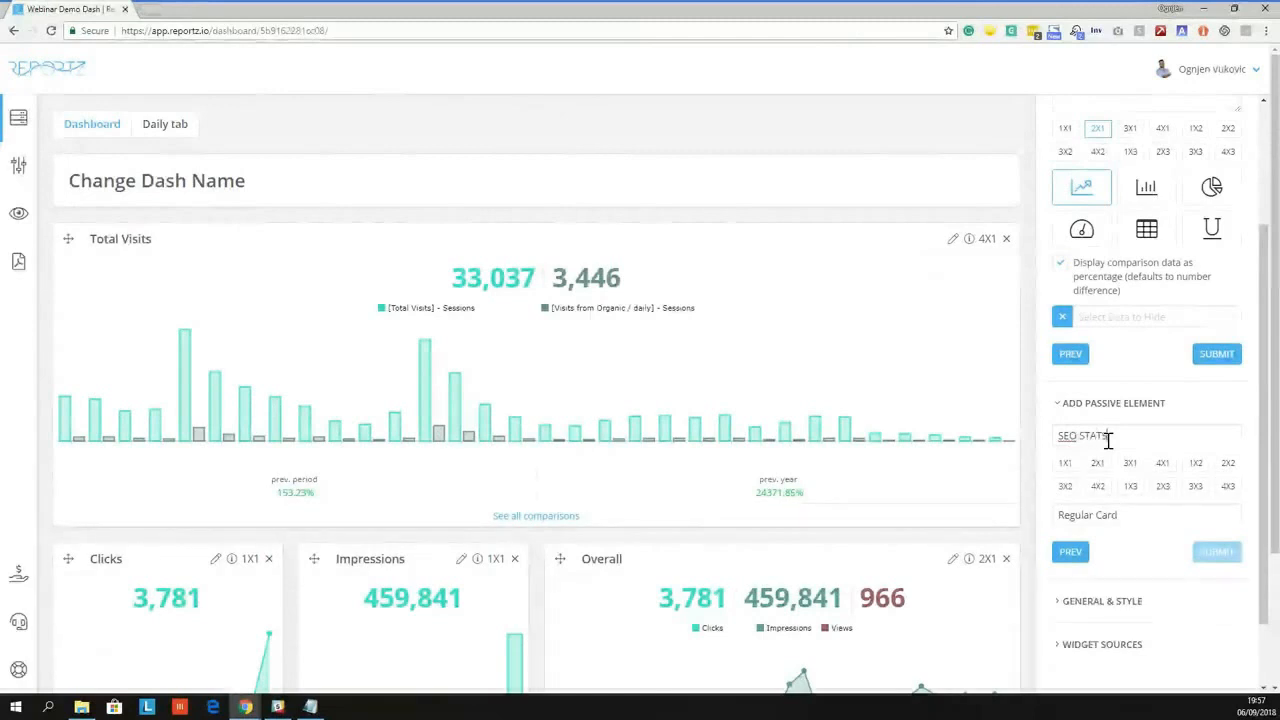
click(1160, 465)
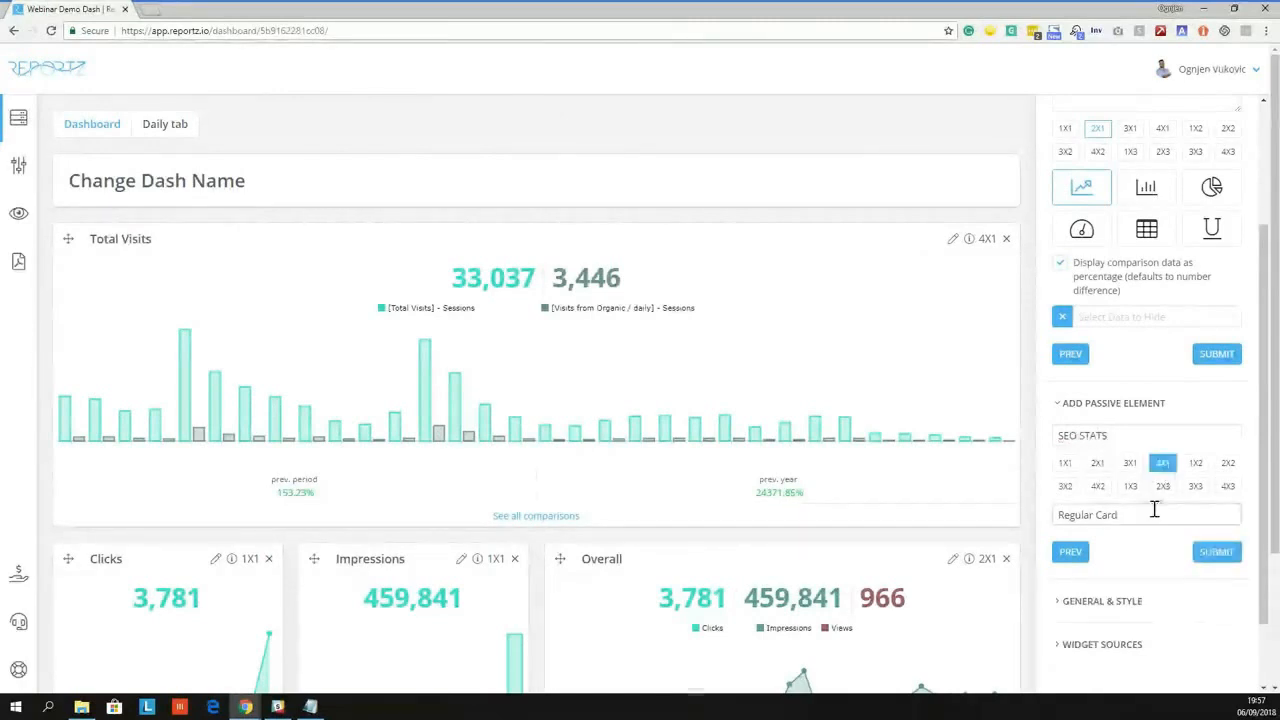
click(1154, 512)
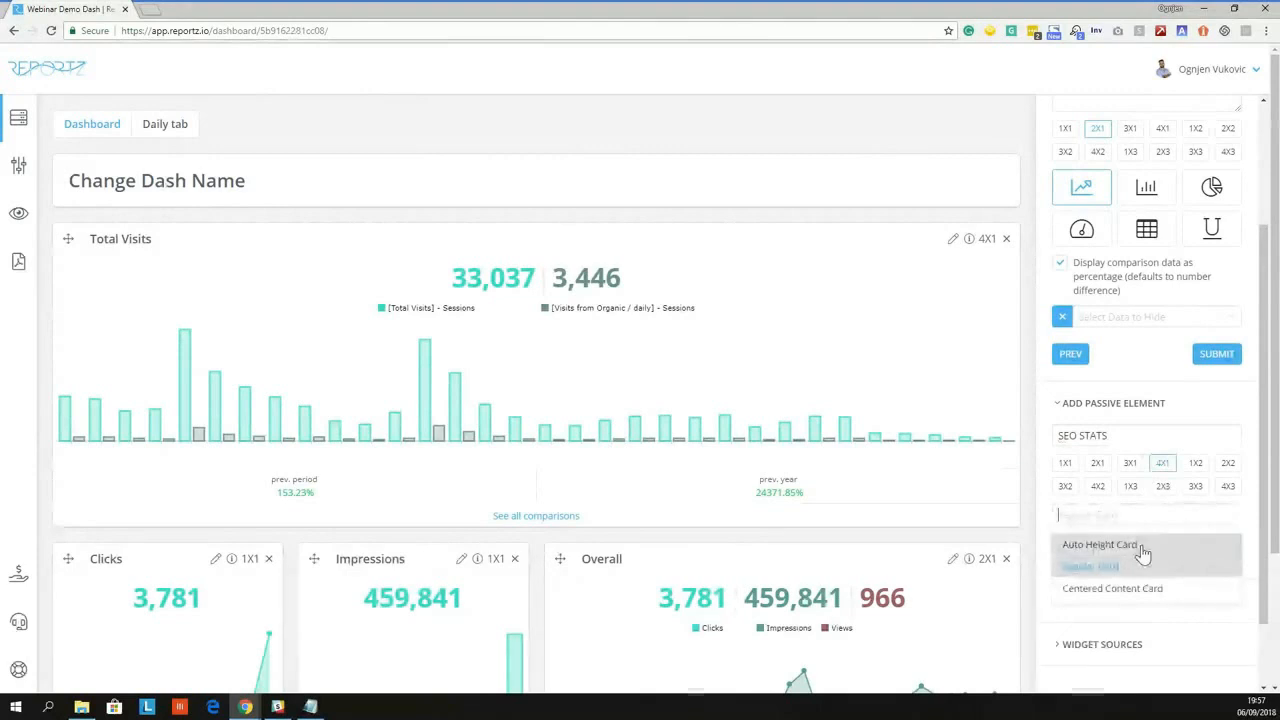
click(1143, 554)
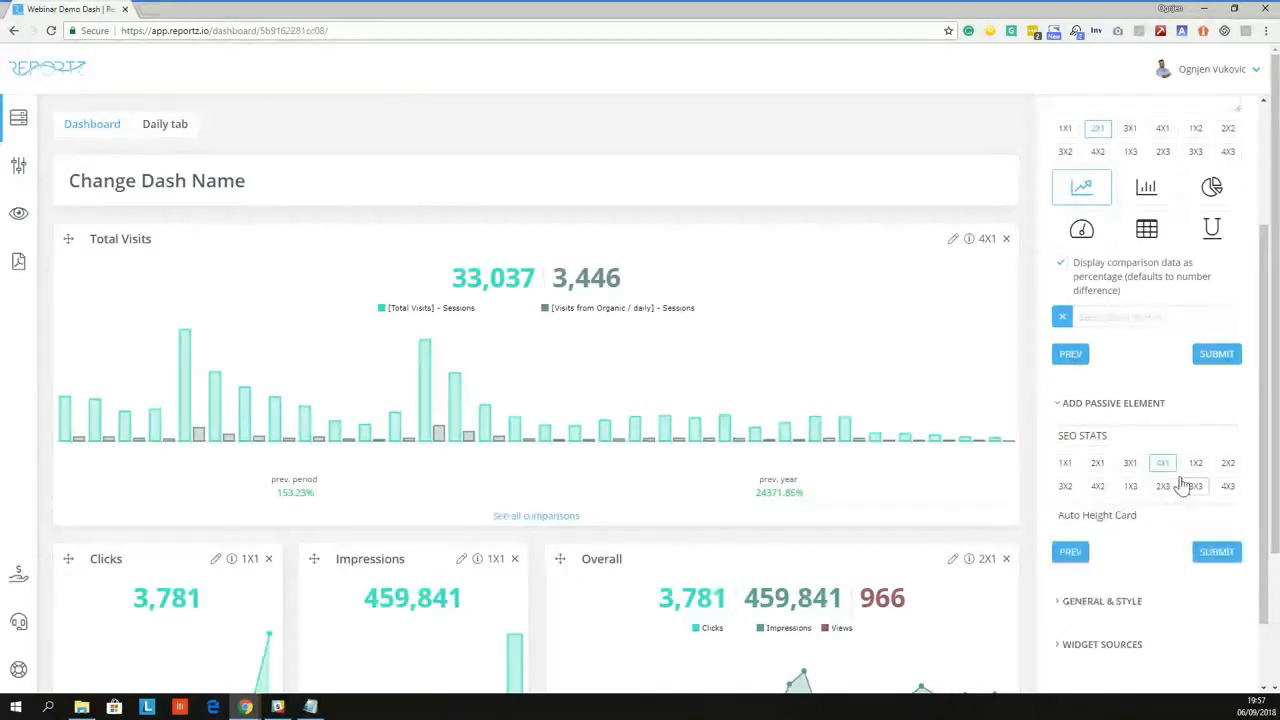
click(1212, 556)
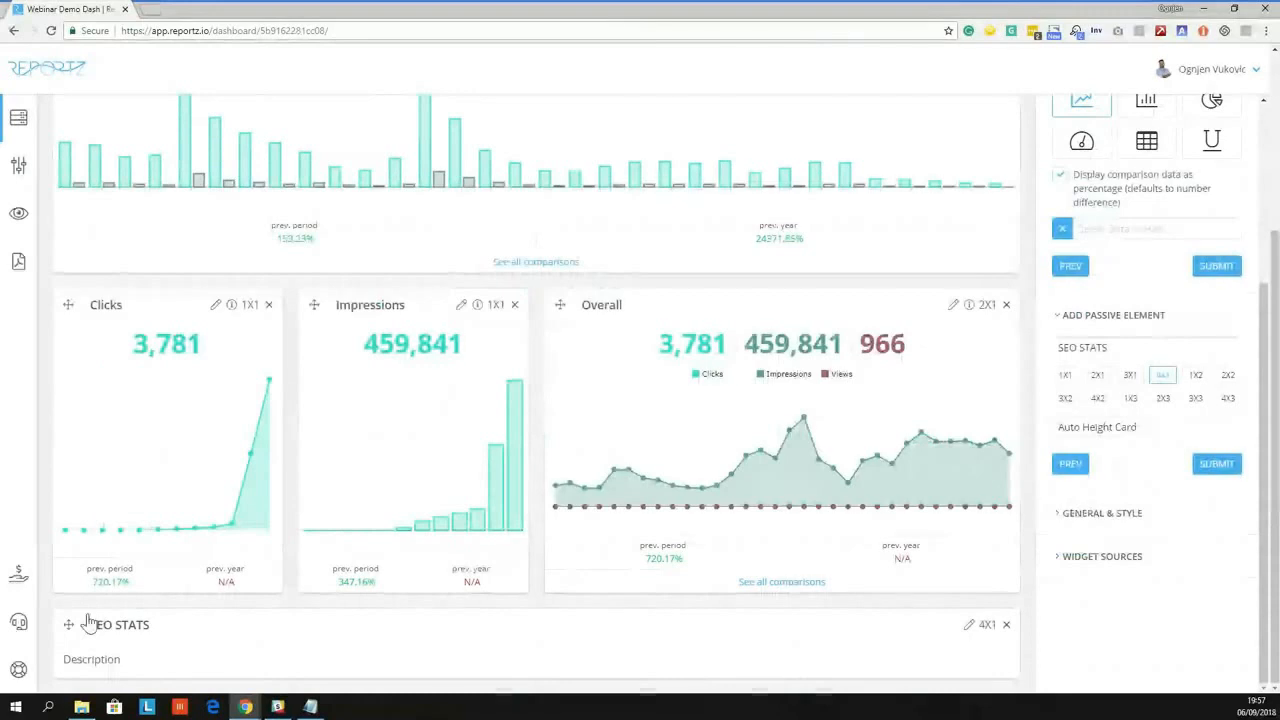
Move the SEO STATS element to the top of the dashboard, above the Total Visits widget
drag(88, 622, 133, 627)
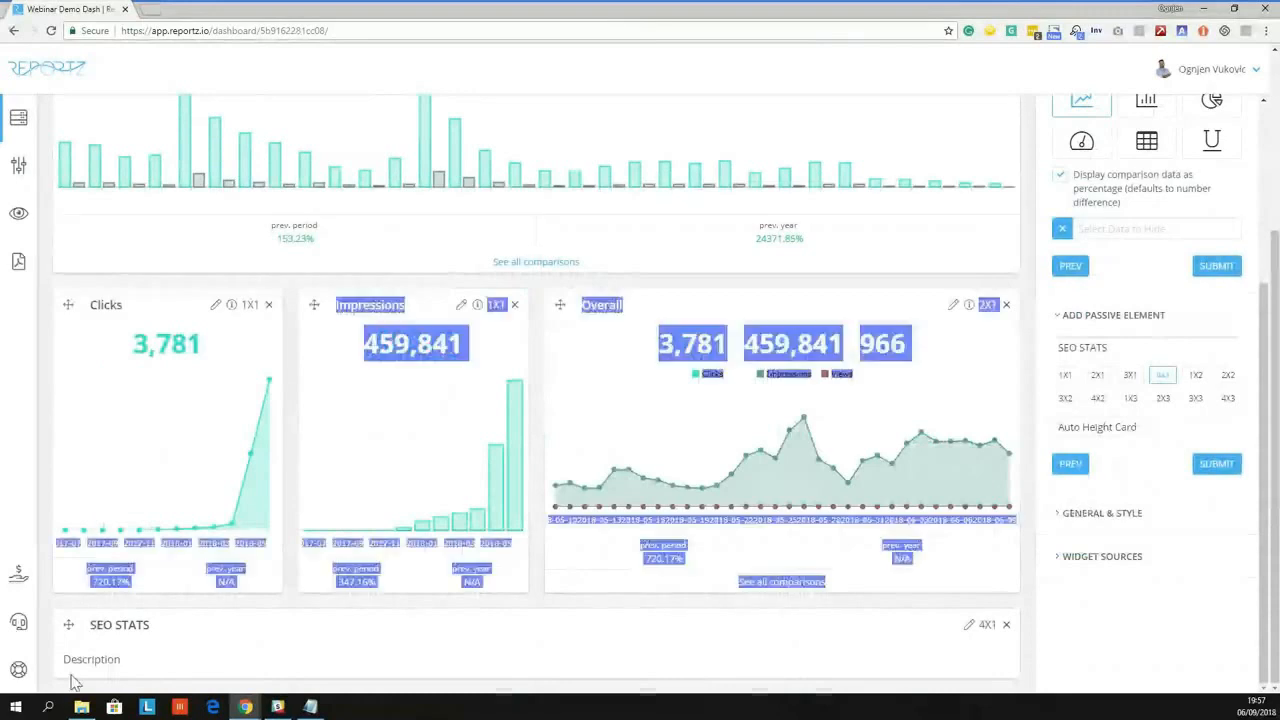
click(133, 627)
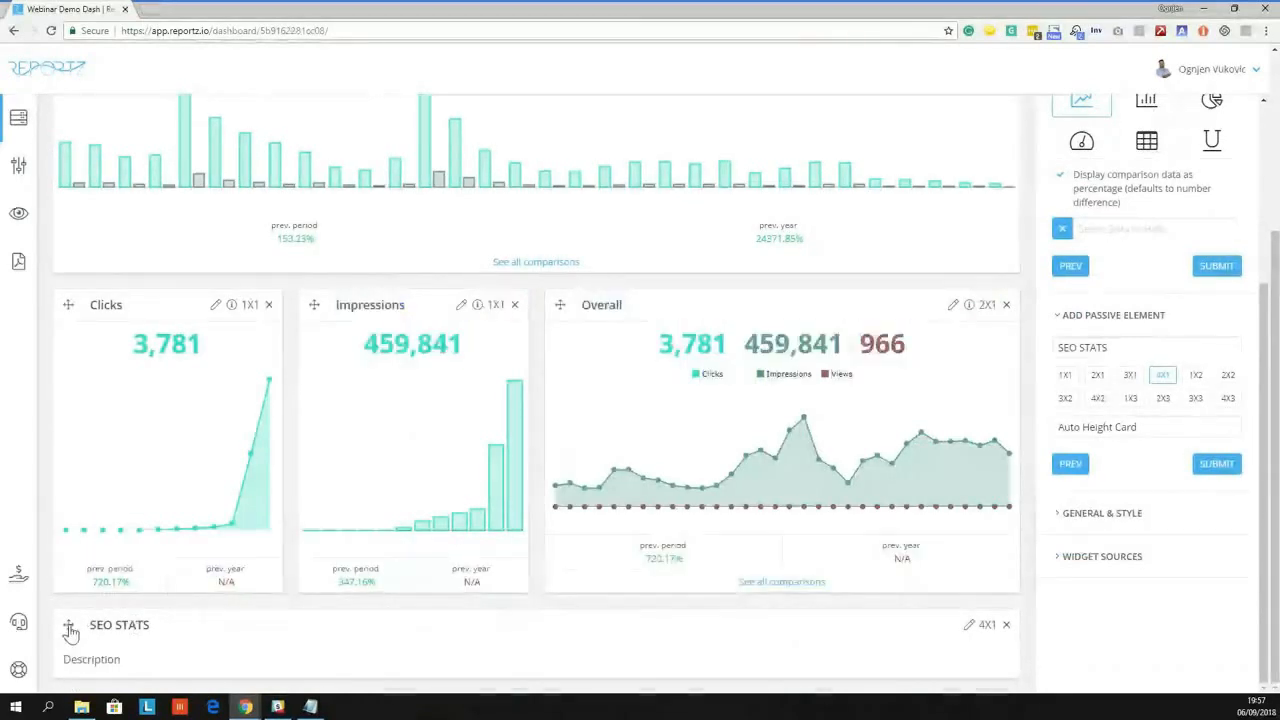
drag(70, 632, 77, 237)
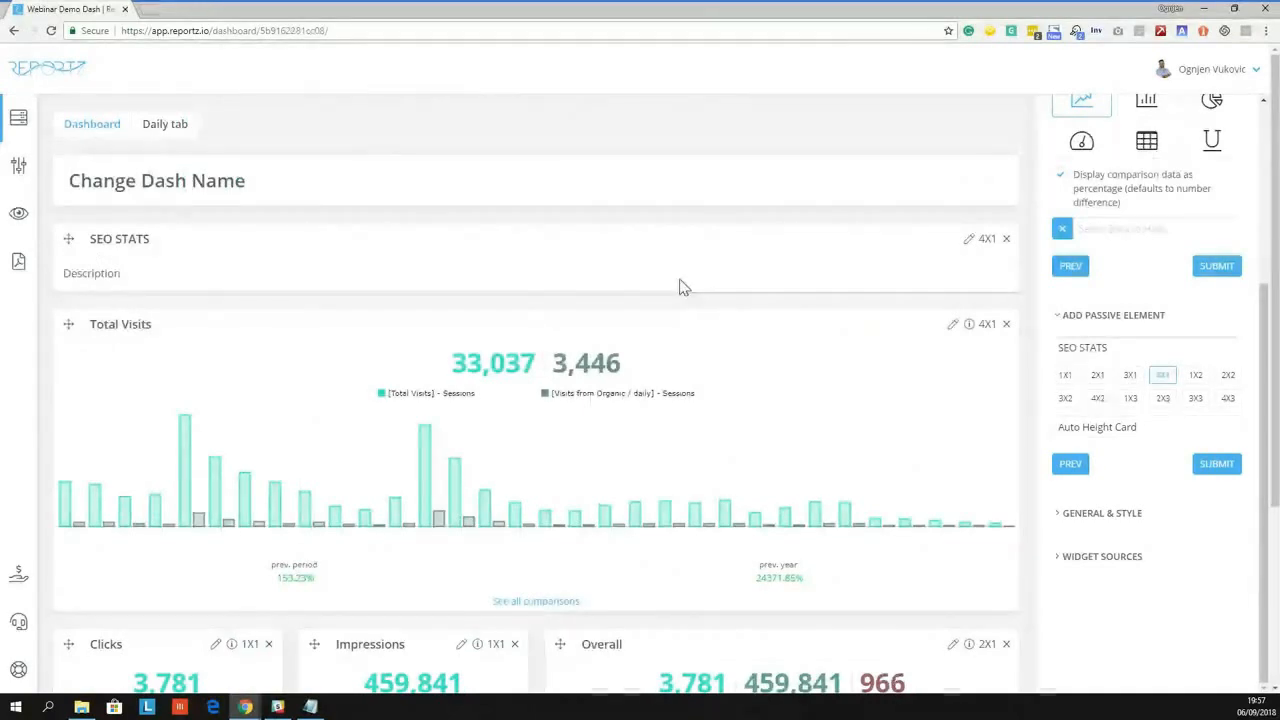
Change the SEO STATS element's text to "This section shows SEO related metrics" and submit the edit
click(967, 241)
click(1123, 157)
key(ctrl+a)
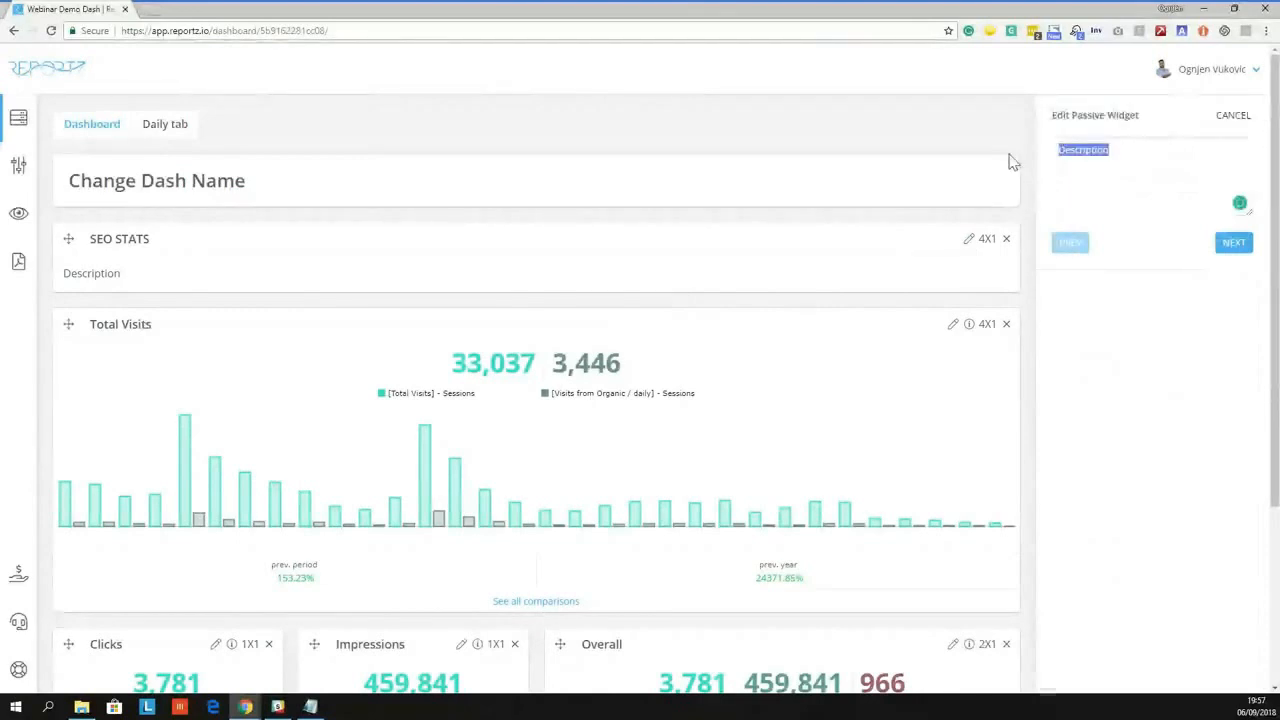
text(This )
text(sectio)
text(n shows )
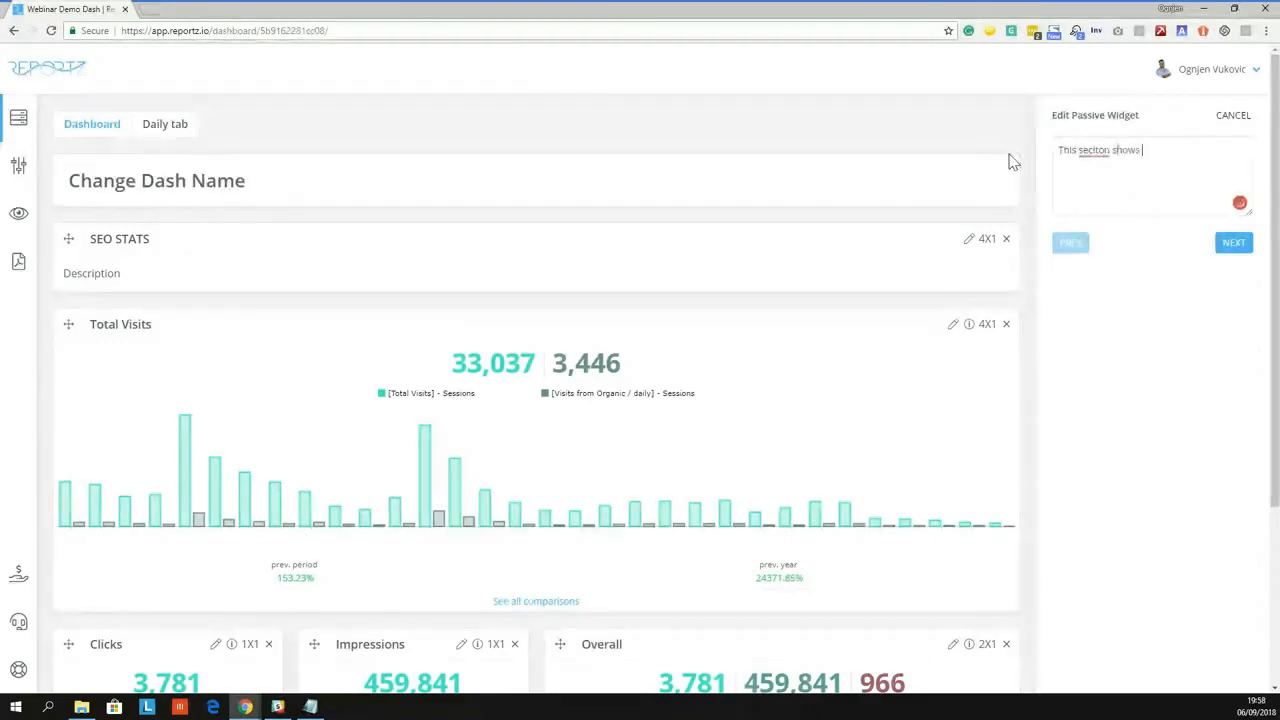
text(SEO related)
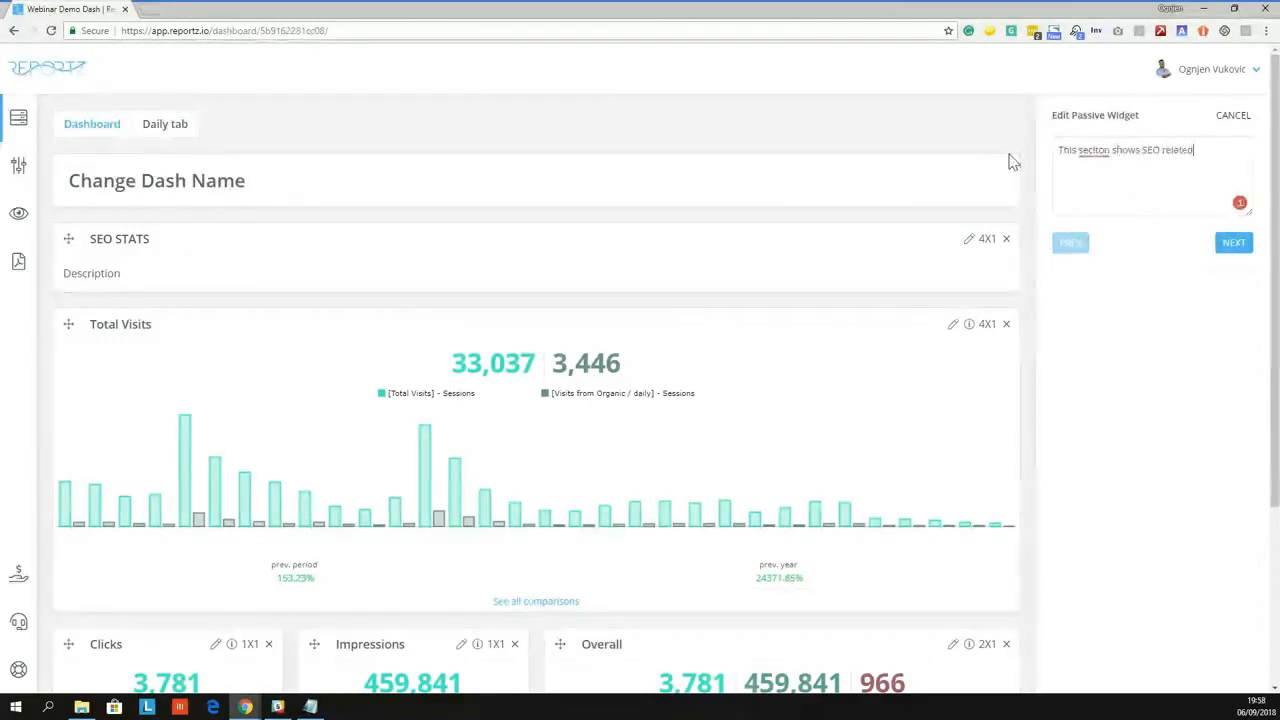
text( metrics)
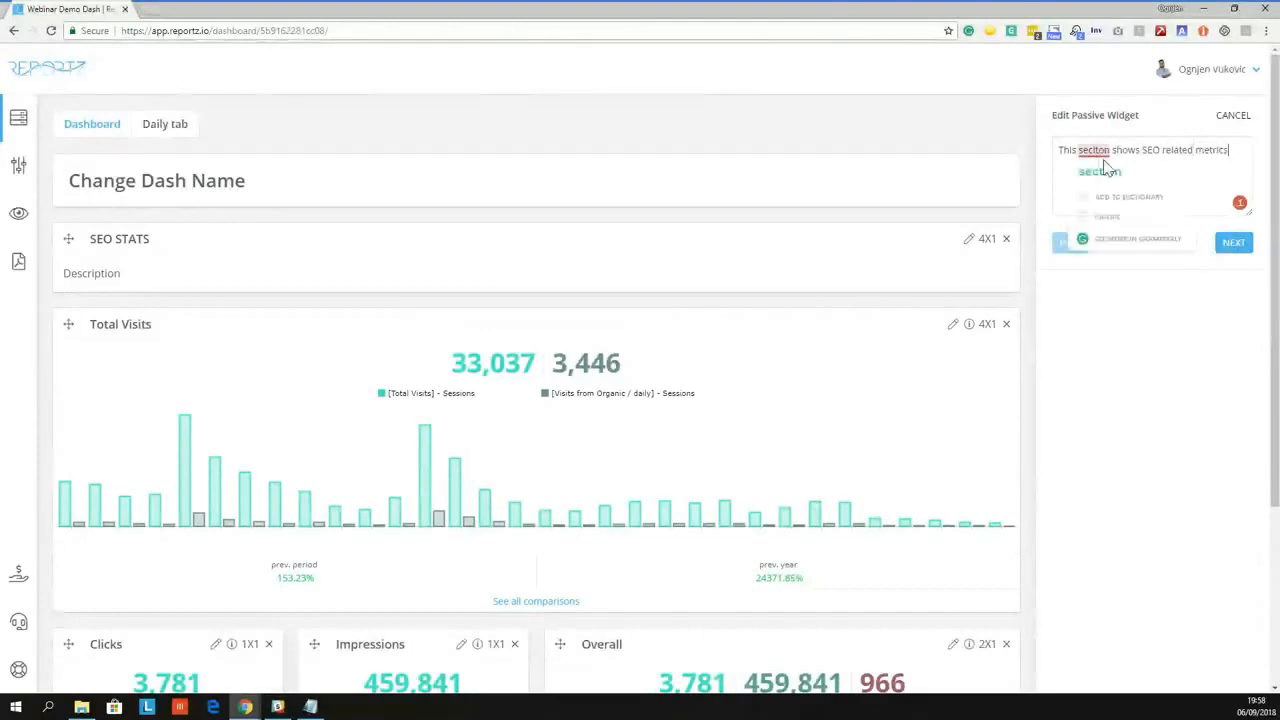
click(1102, 170)
click(1232, 244)
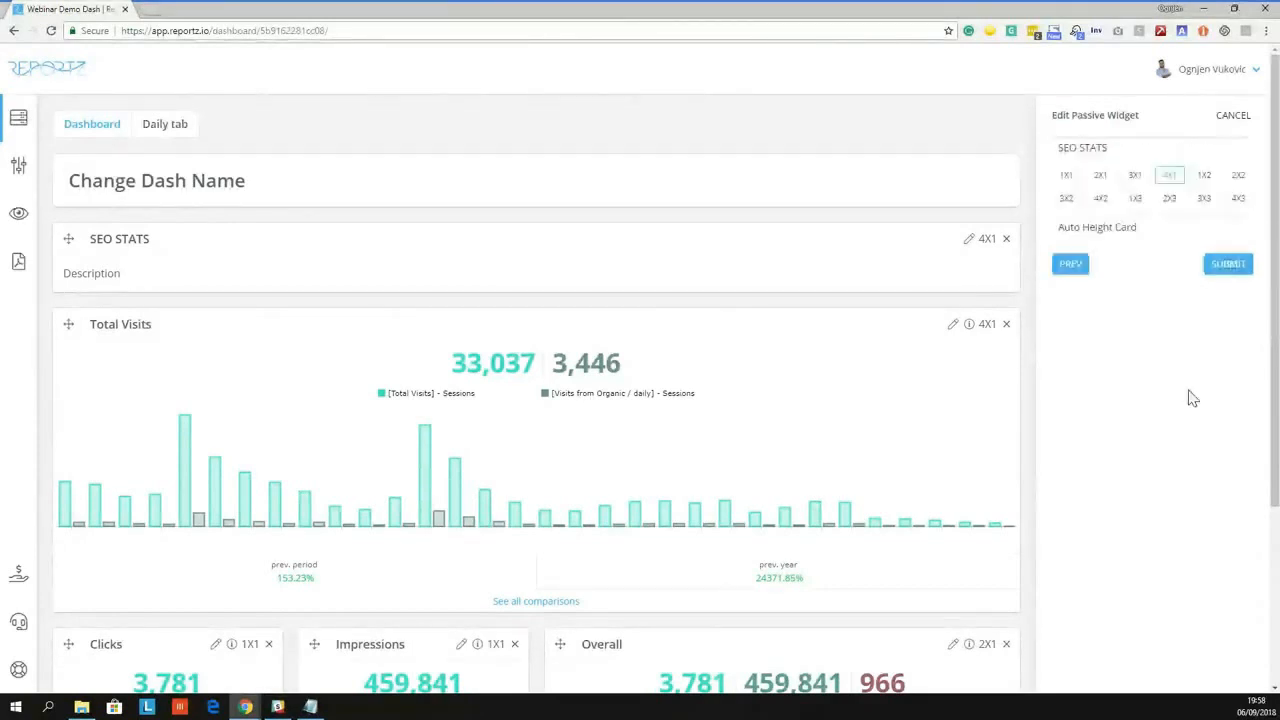
click(1226, 266)
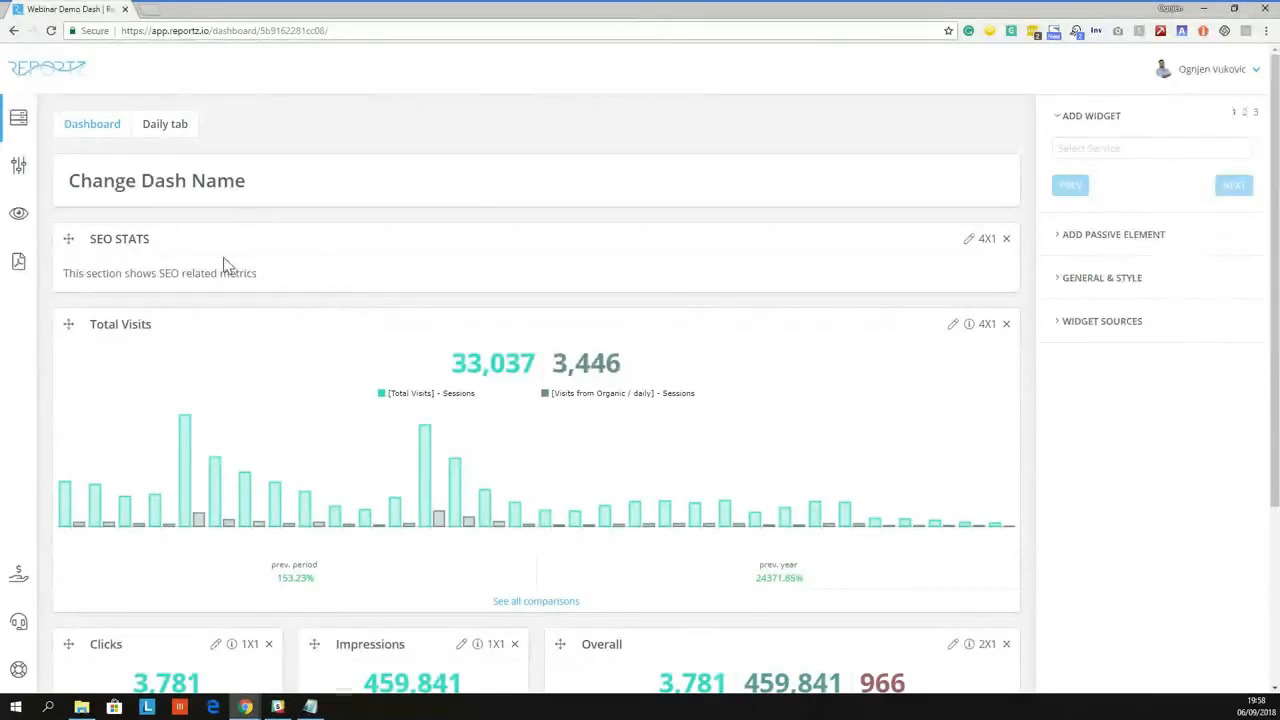
Start adding another passive element of type Plain and continue to its text
scroll(224, 265, down, 3)
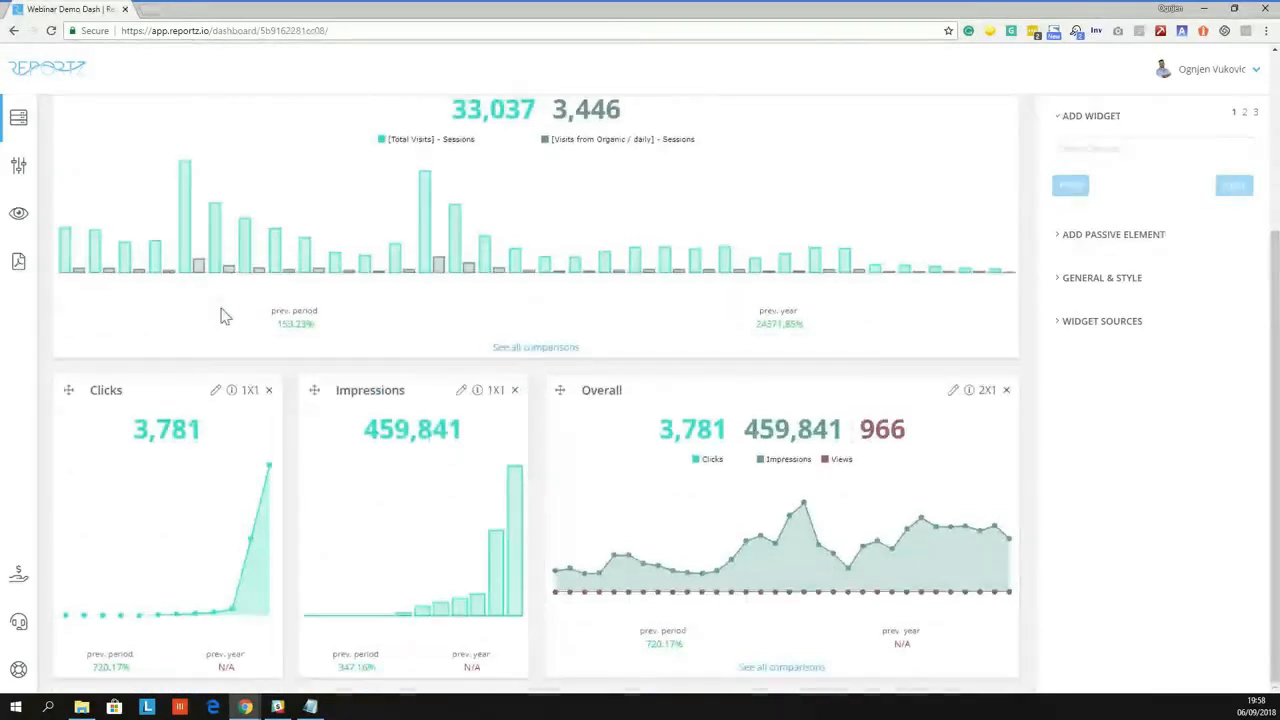
scroll(224, 316, up, 3)
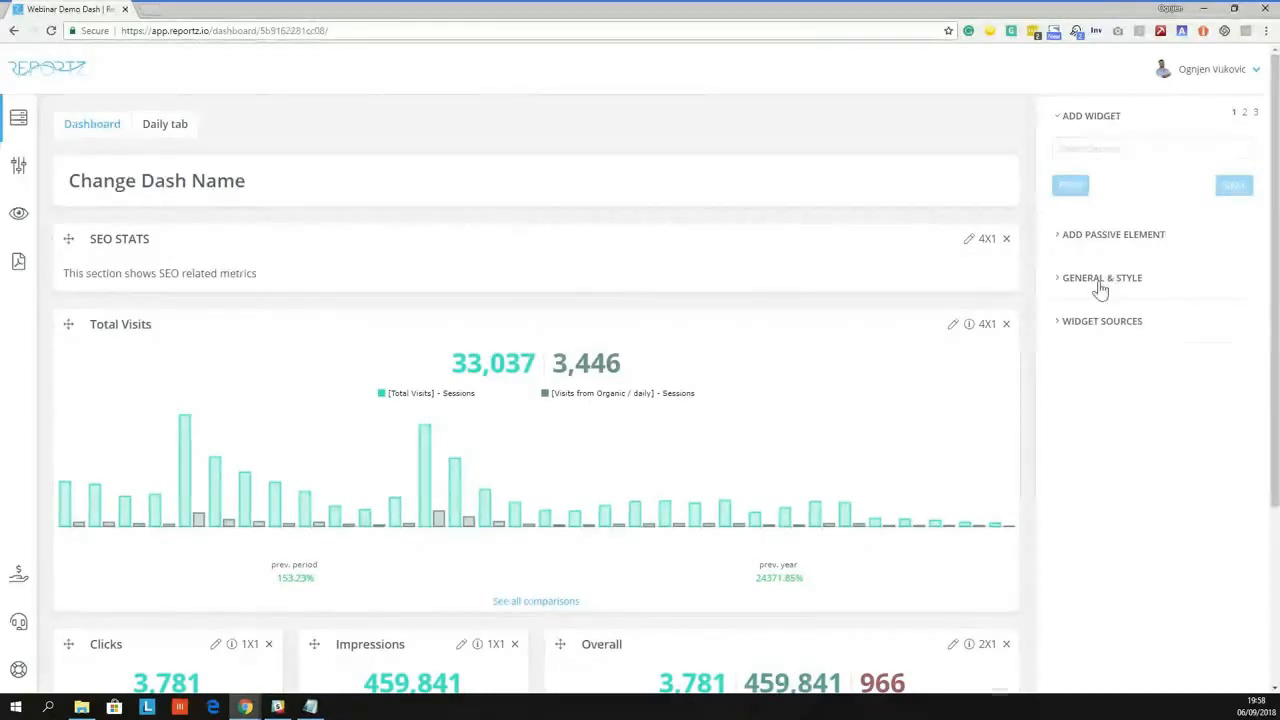
click(1109, 238)
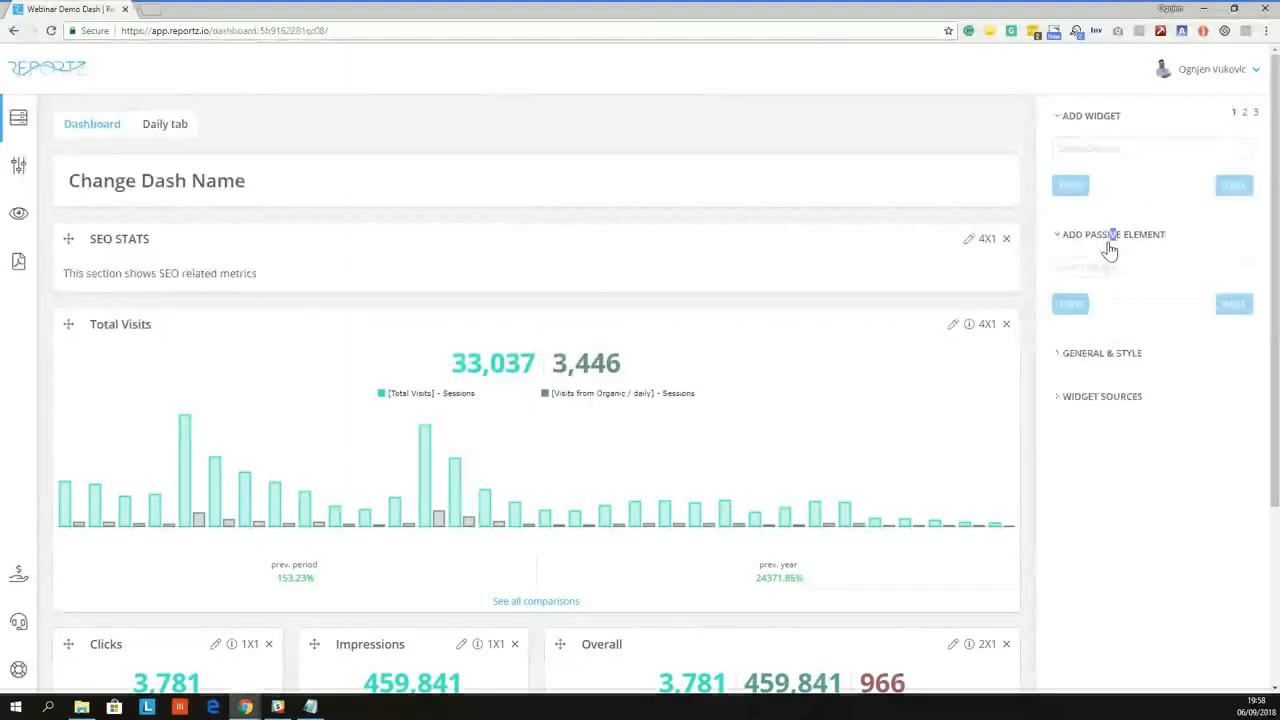
click(1113, 268)
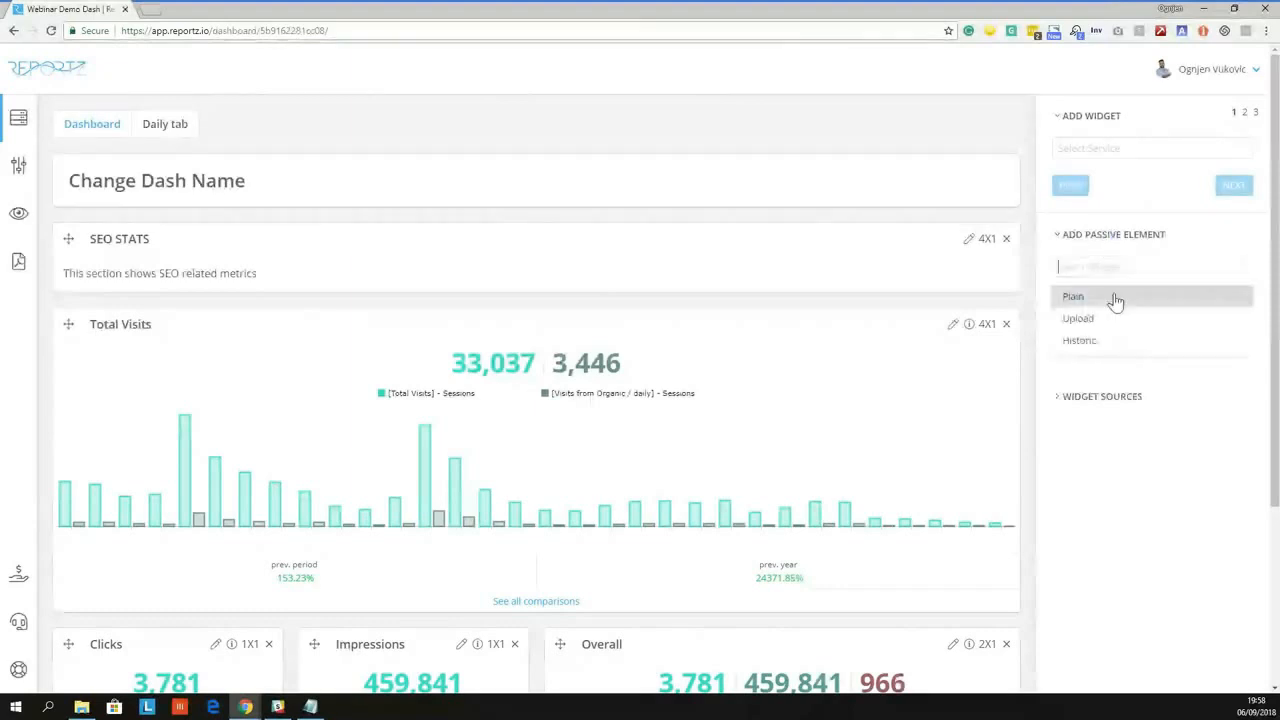
click(1116, 298)
click(1233, 303)
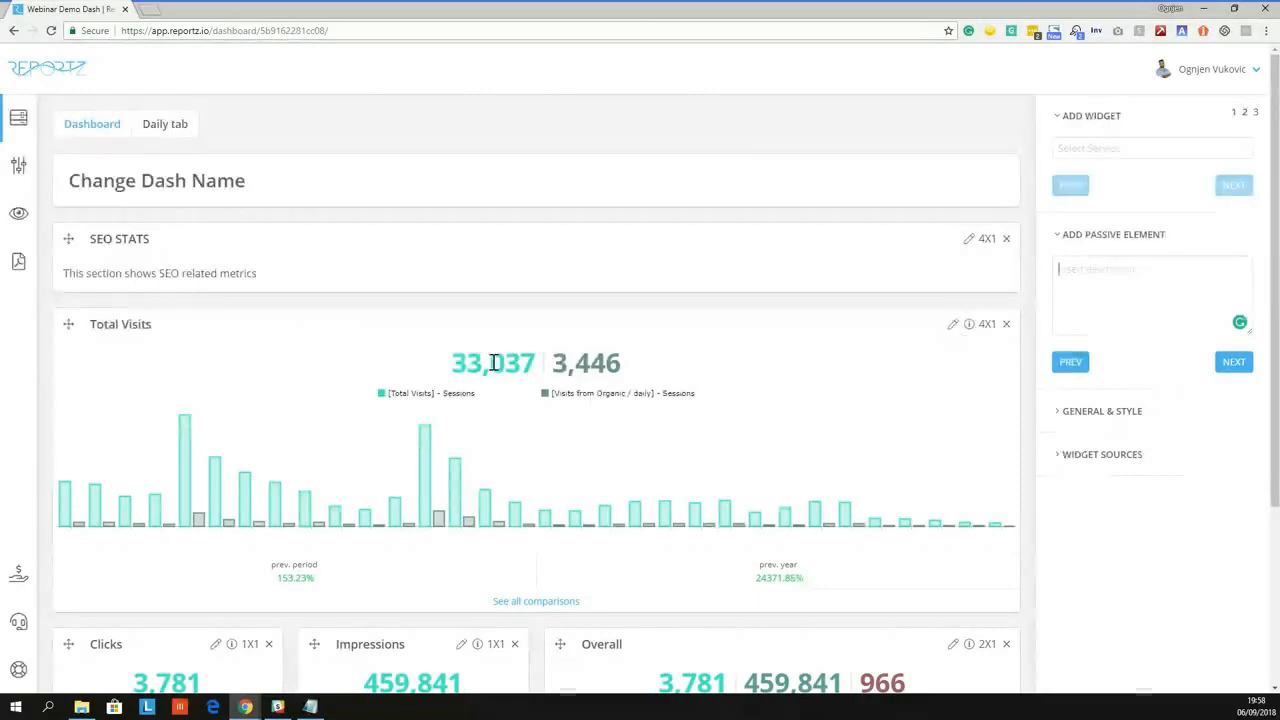
Enter "This widget shows total and all visits from google analytics in one place" as the element's text and continue to its title settings
text(T)
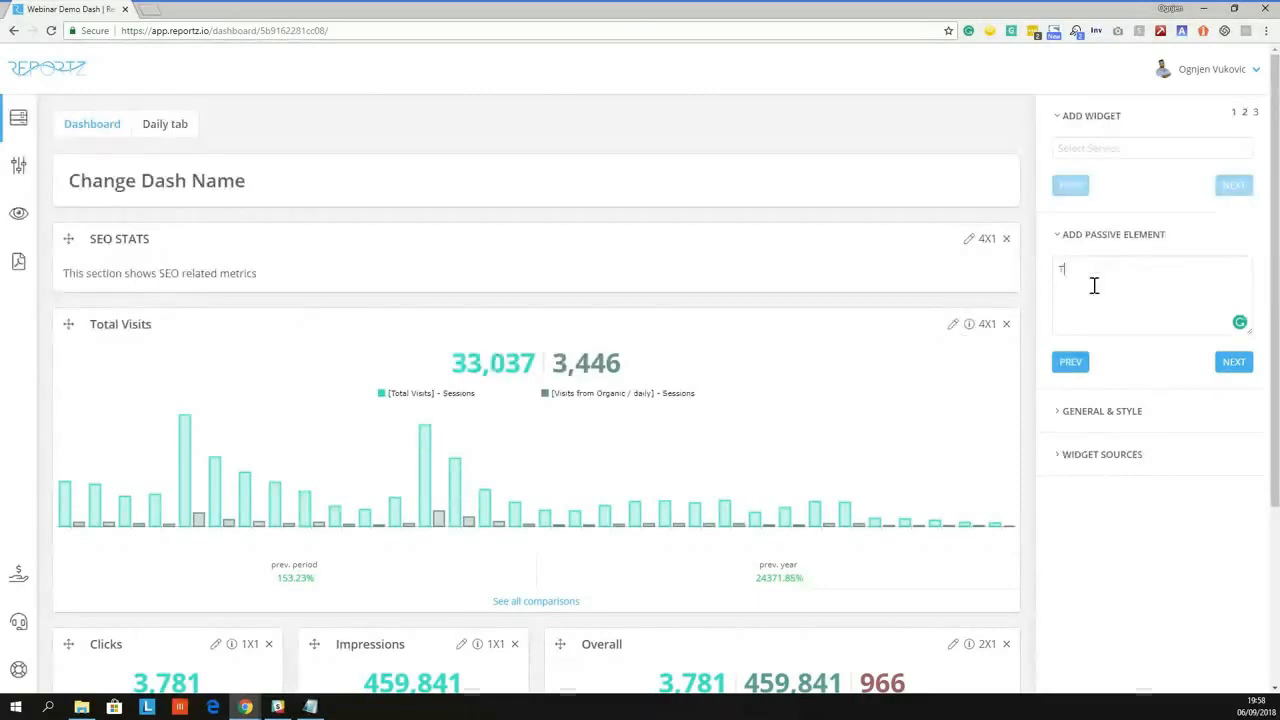
text(his widgets)
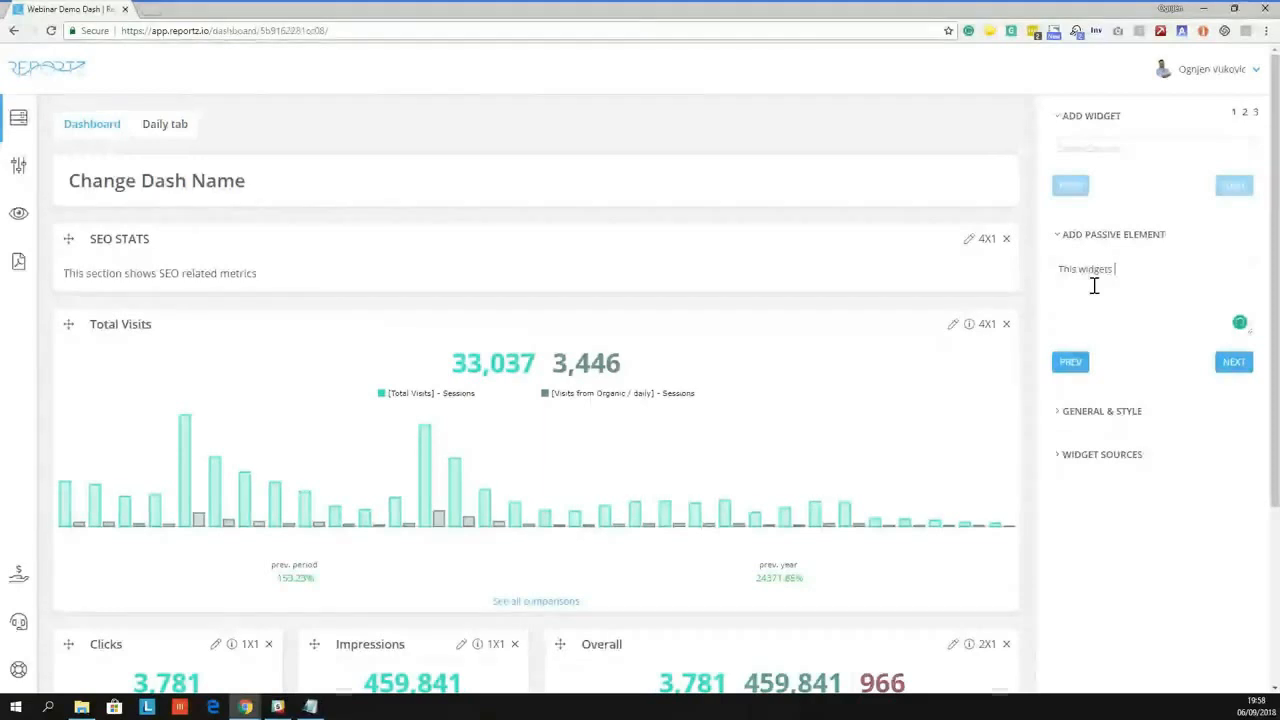
key(BackSpace)
key(BackSpace)
text(sho)
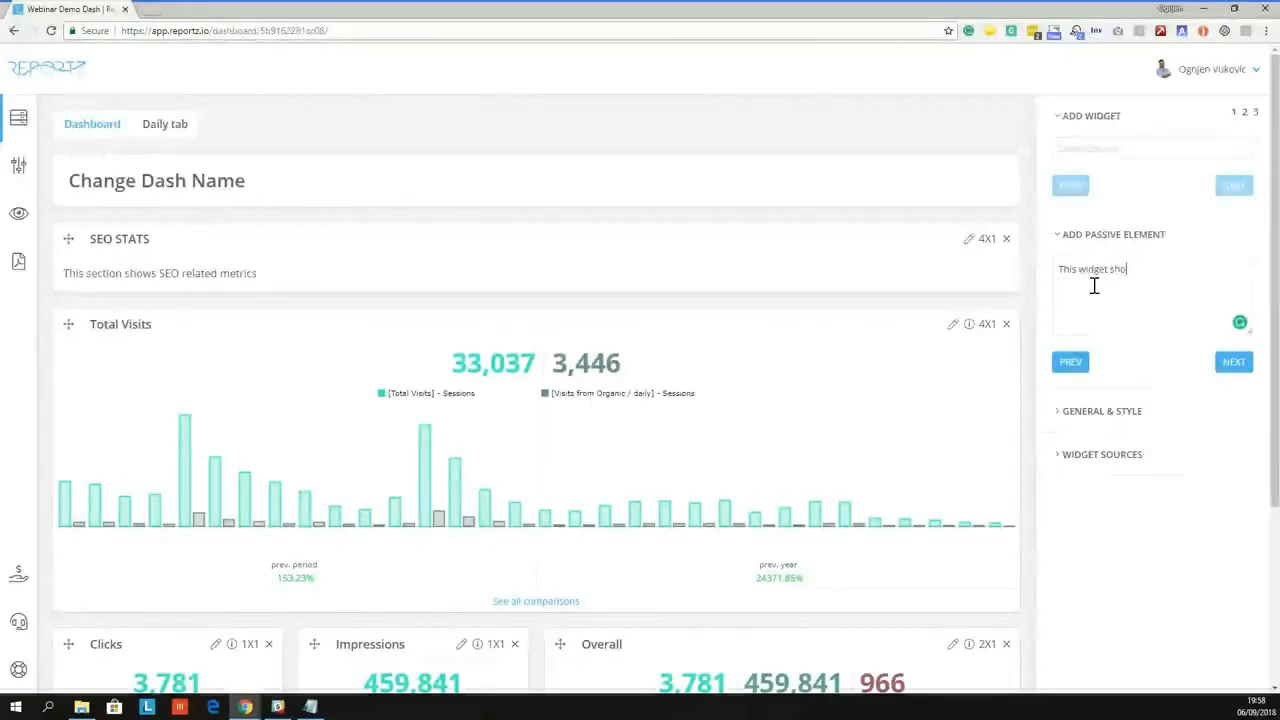
text(ws total and all v)
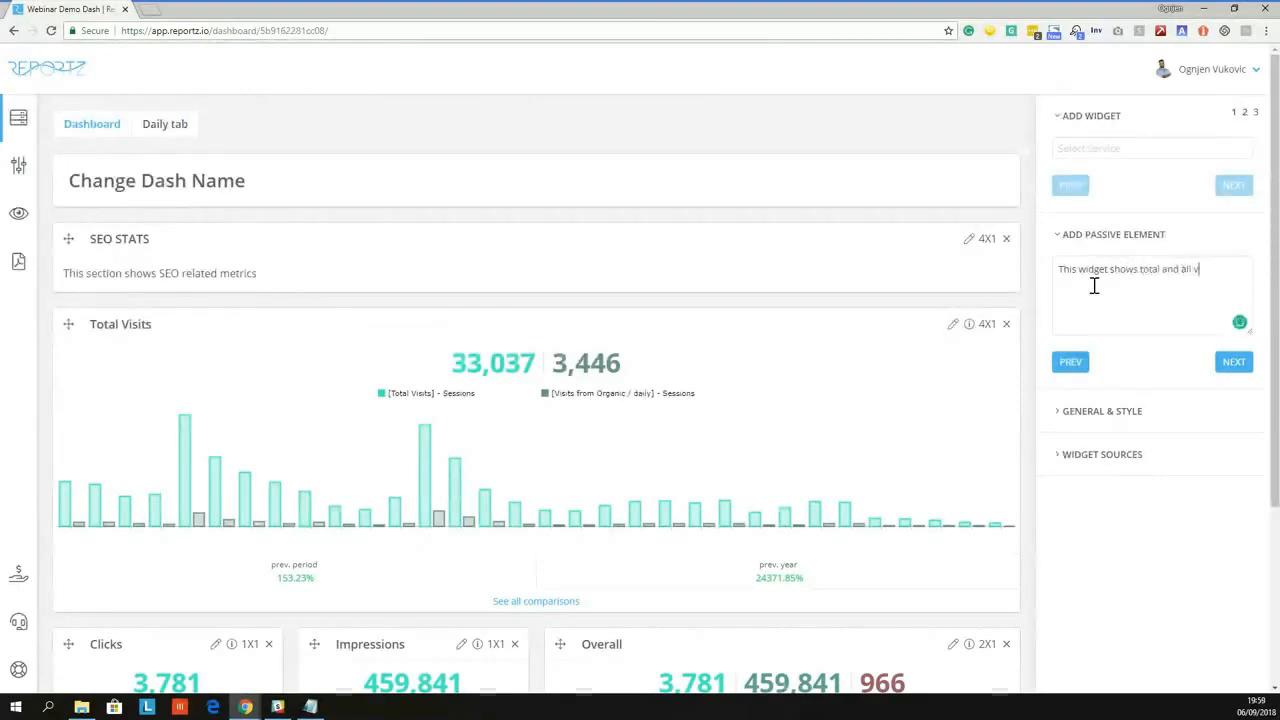
text(isits from g)
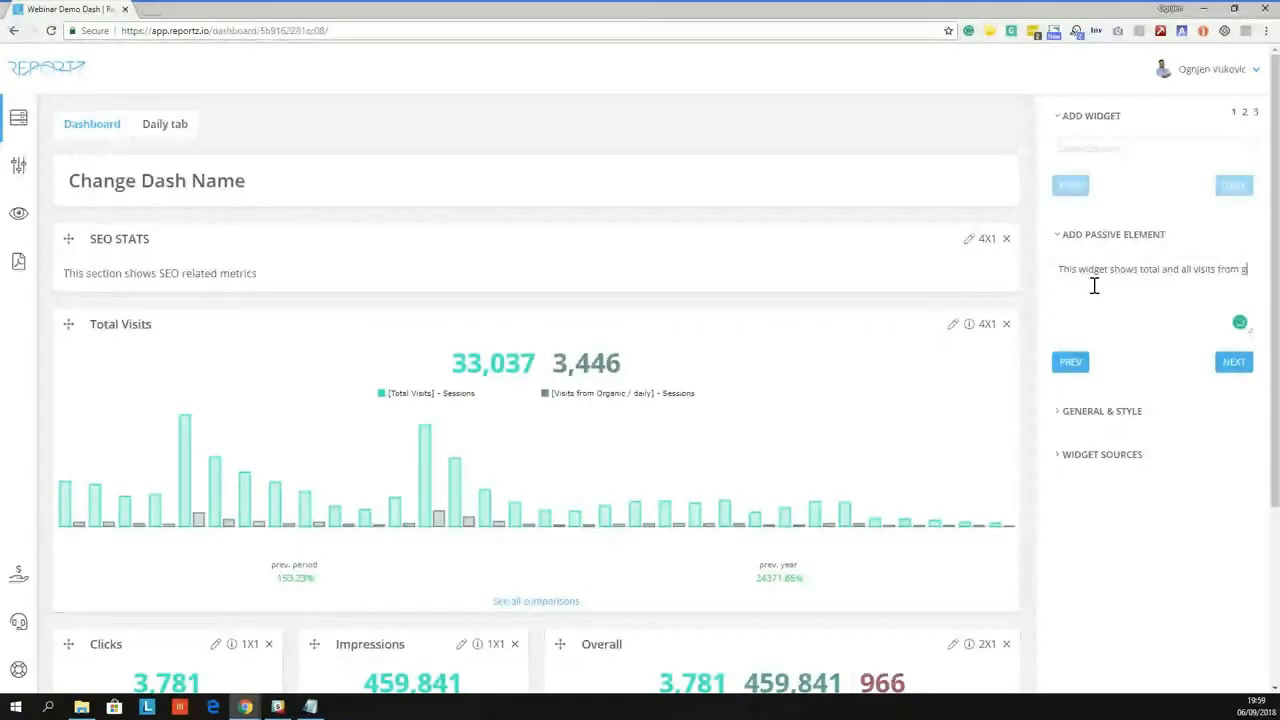
text(oogle analytics in one place)
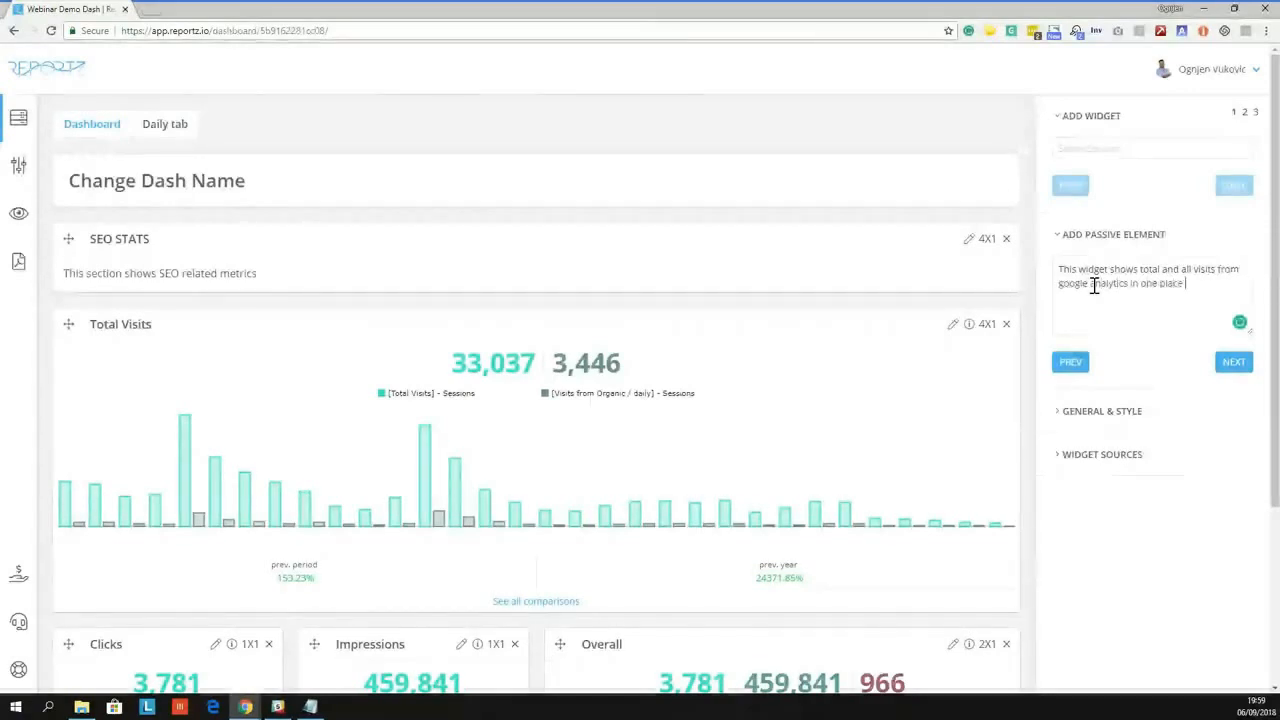
click(1236, 364)
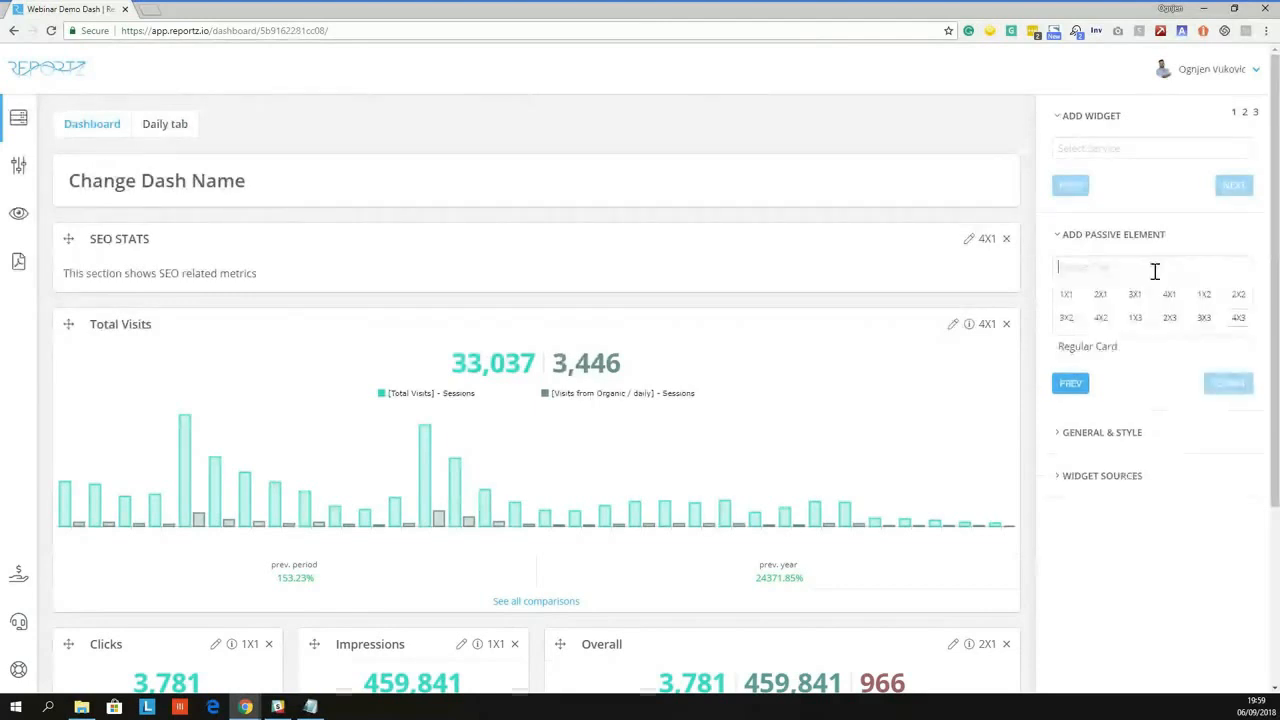
Title the passive element NOTE, set its size to 1X1 and its style to Auto Height Card, and submit it
text(E)
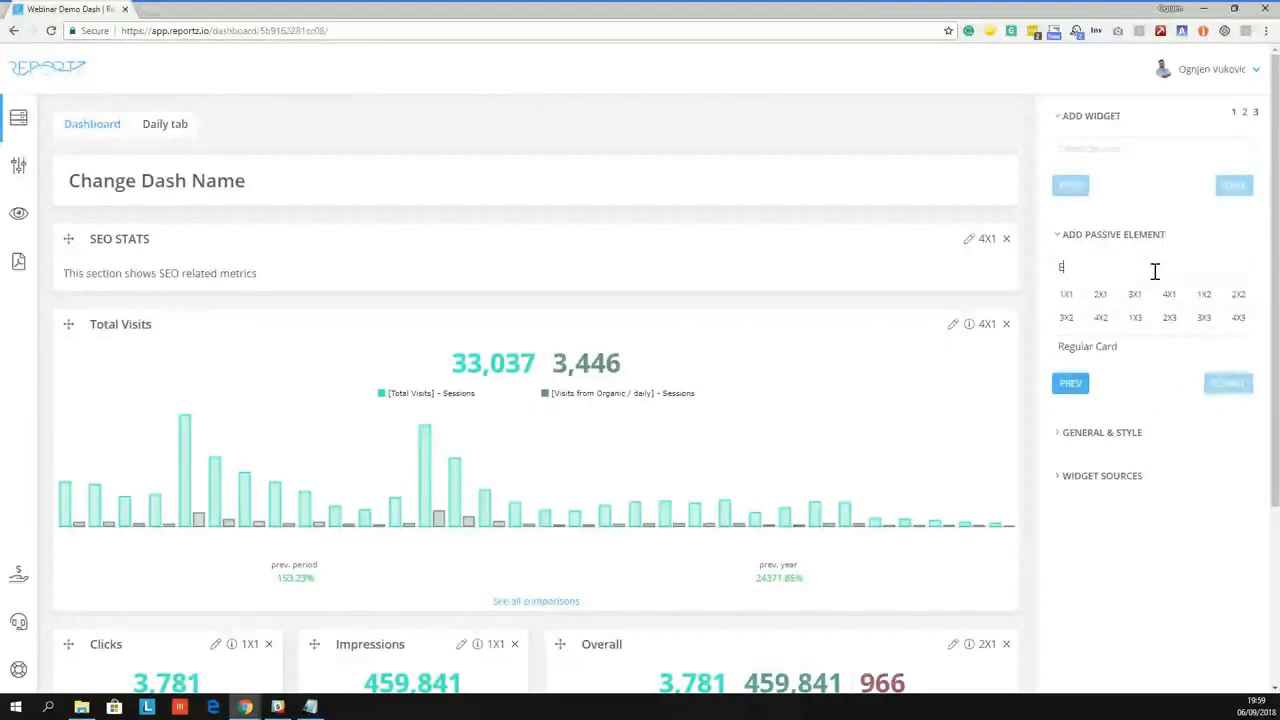
key(BackSpace)
text(NOTE)
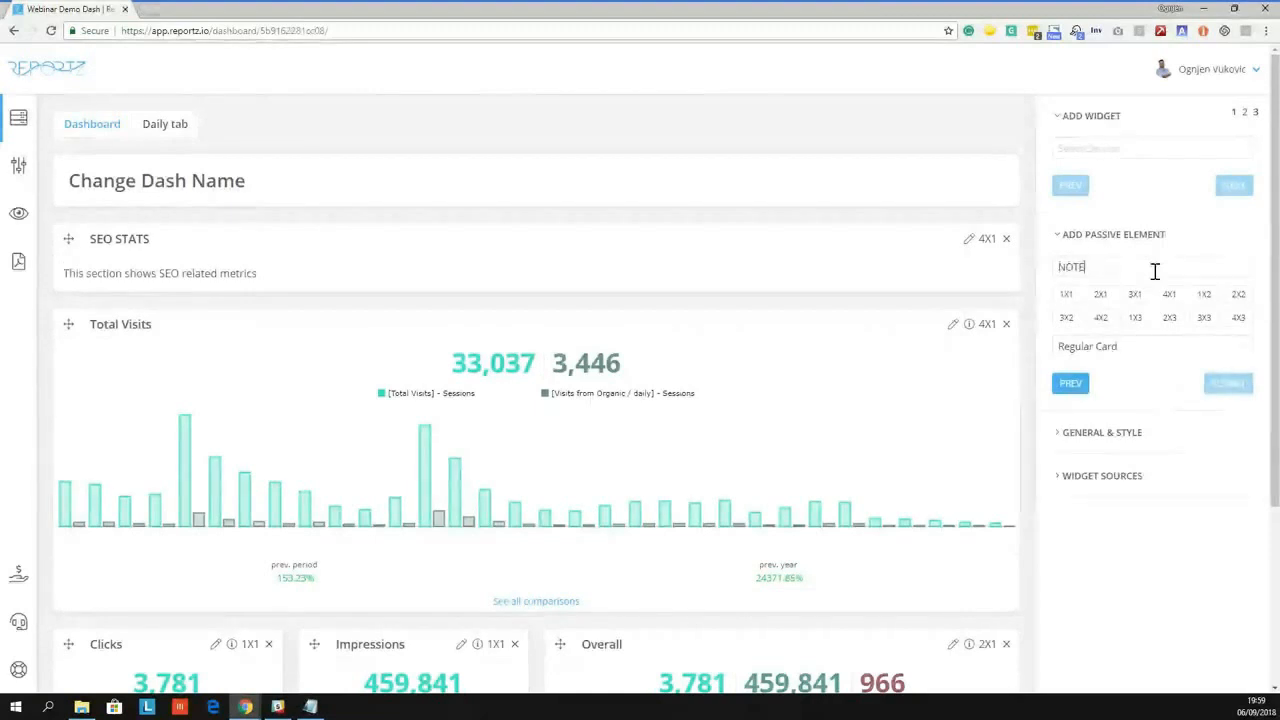
click(1068, 296)
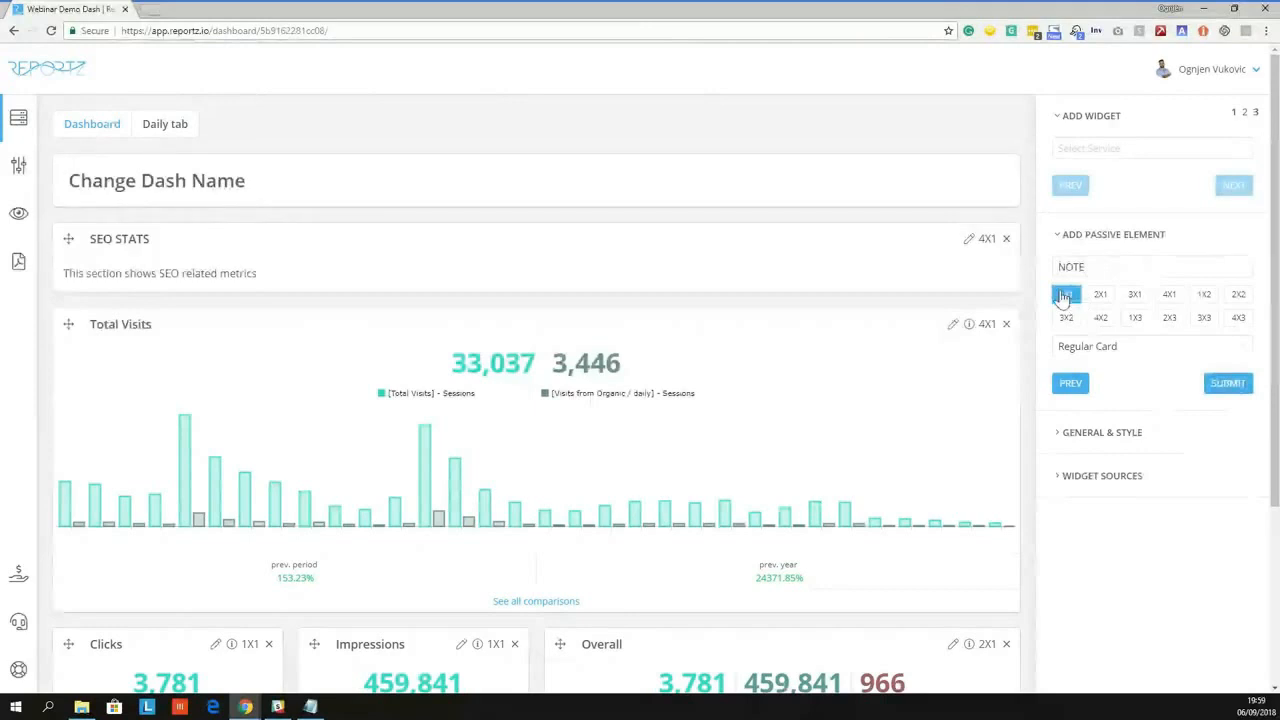
click(1206, 351)
click(1132, 381)
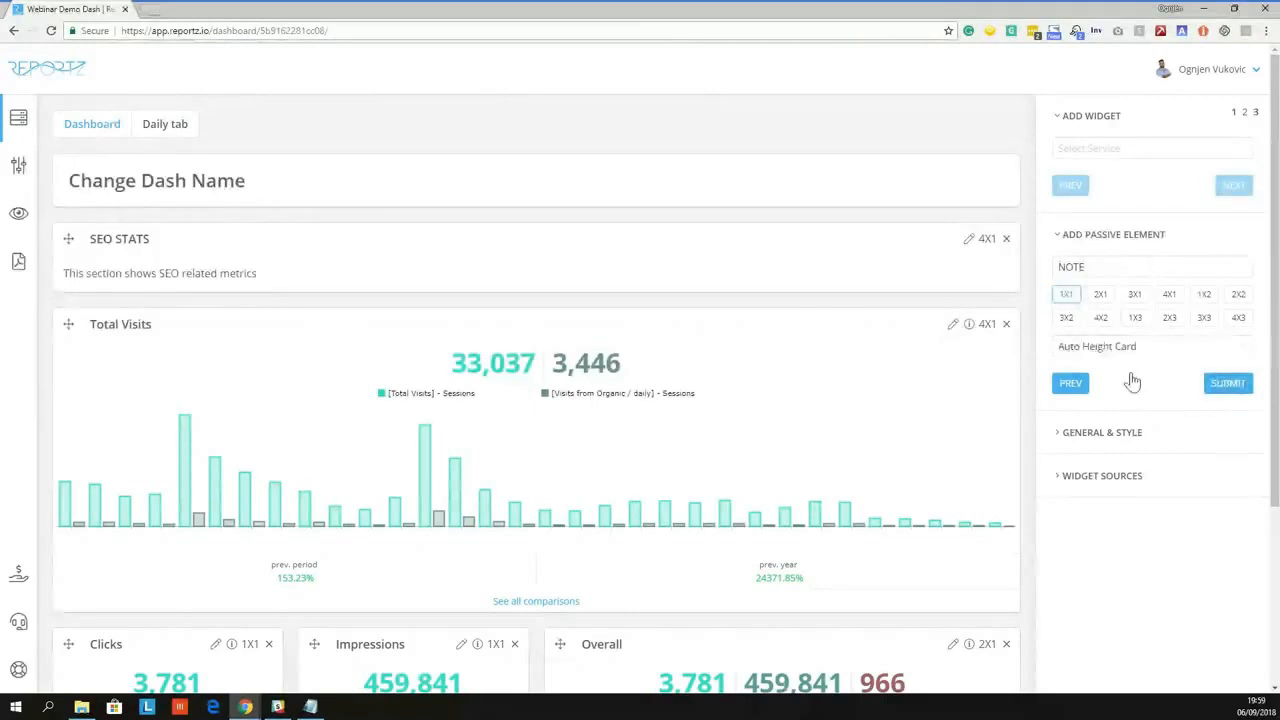
click(1218, 391)
scroll(975, 415, down, 3)
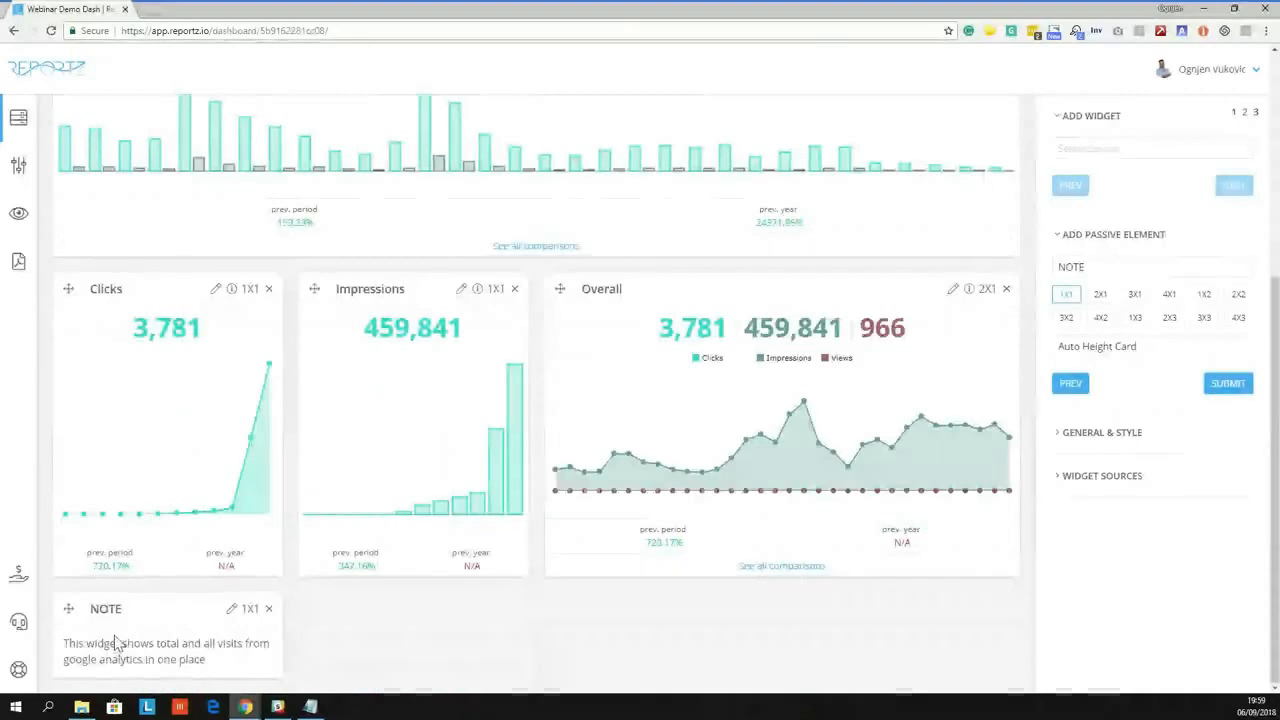
Resize the Total Visits widget to 3X1
scroll(676, 338, up, 3)
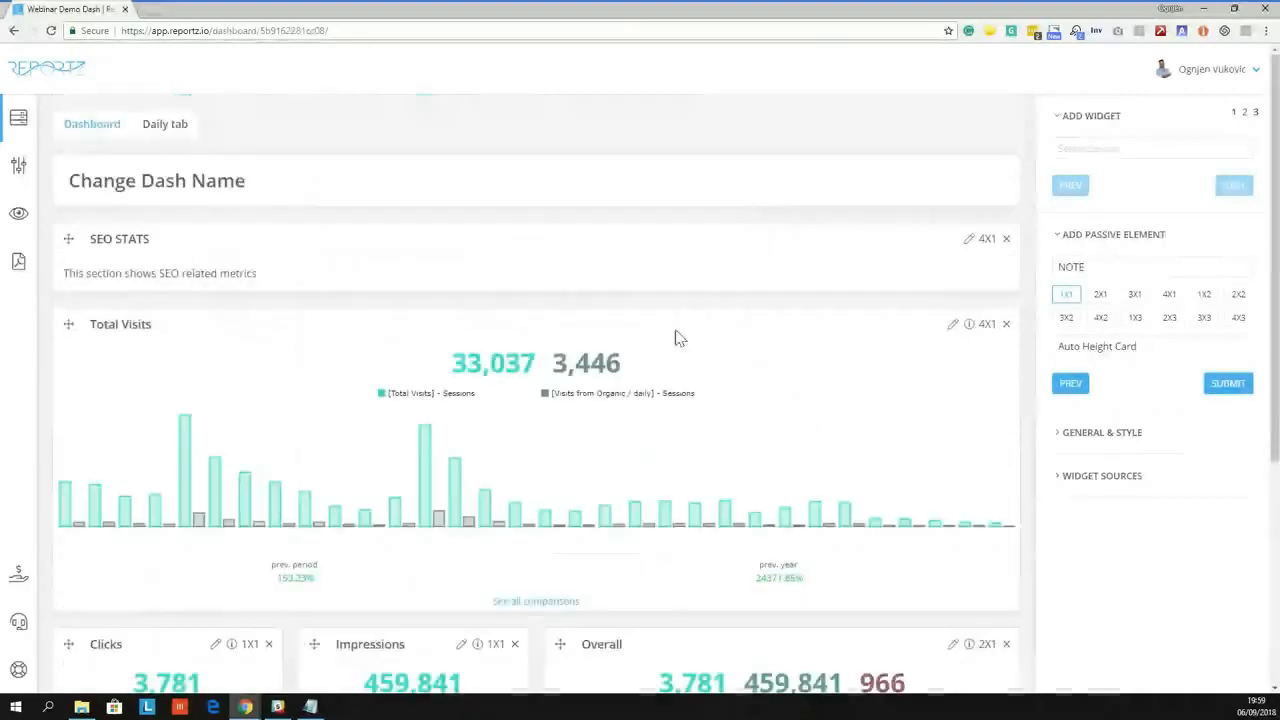
click(985, 336)
click(925, 354)
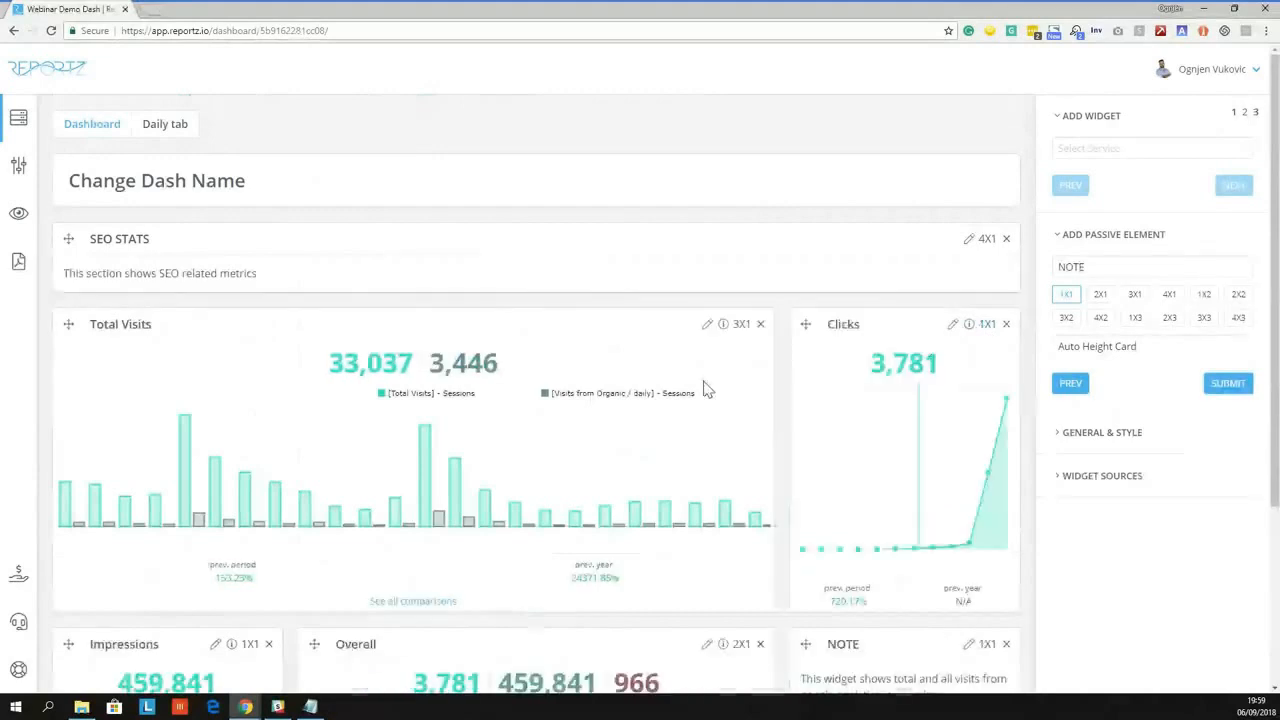
Move the NOTE element up beside the Total Visits widget, ahead of the Clicks widget
scroll(704, 389, down, 2)
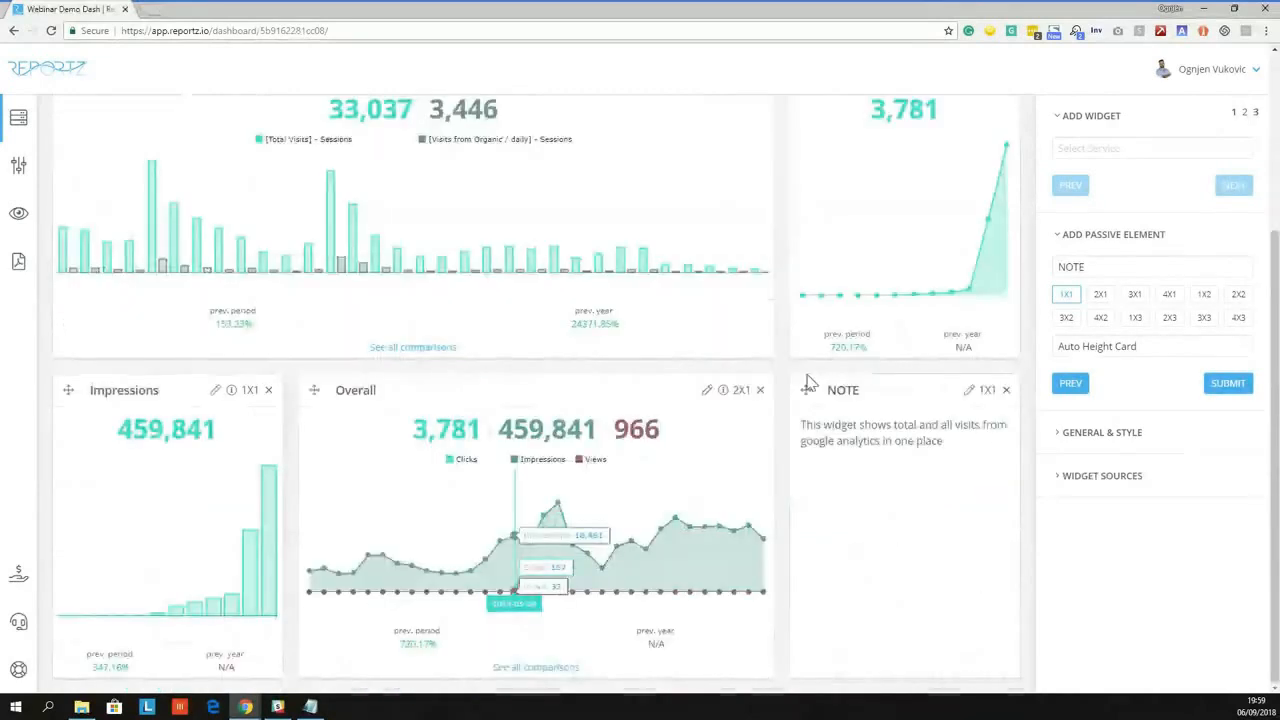
drag(808, 383, 835, 524)
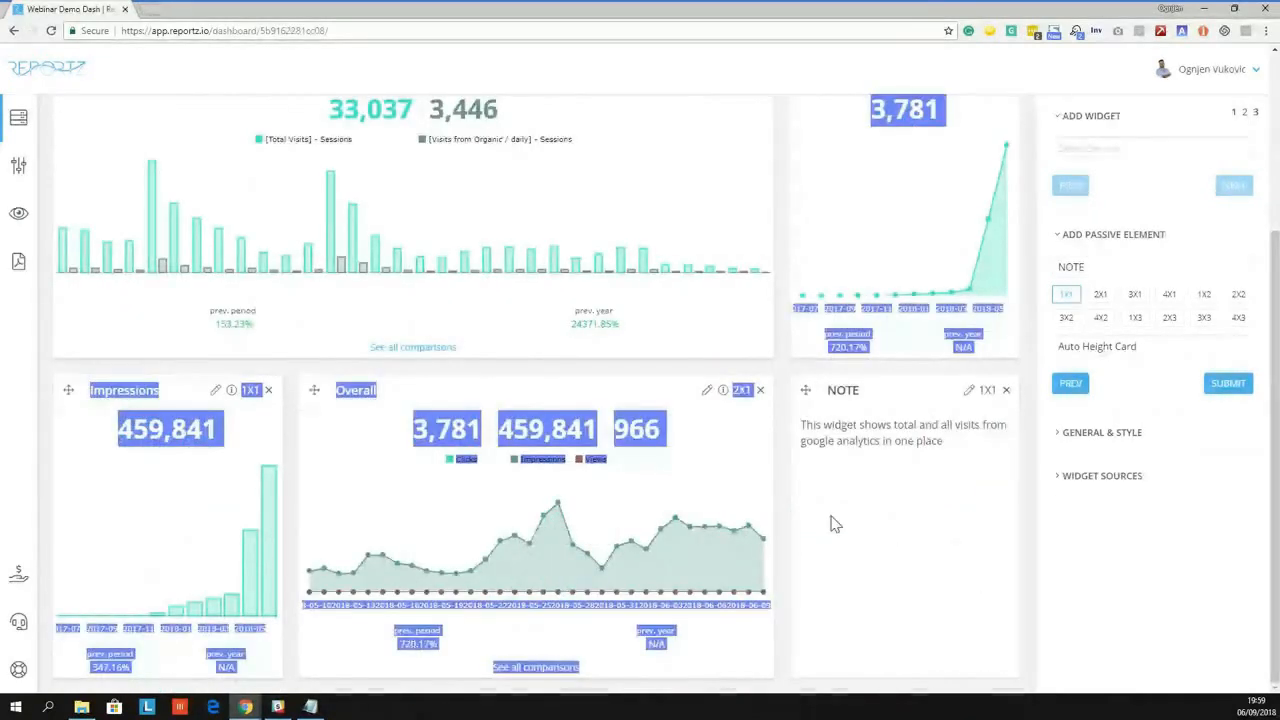
click(785, 512)
scroll(806, 654, up, 3)
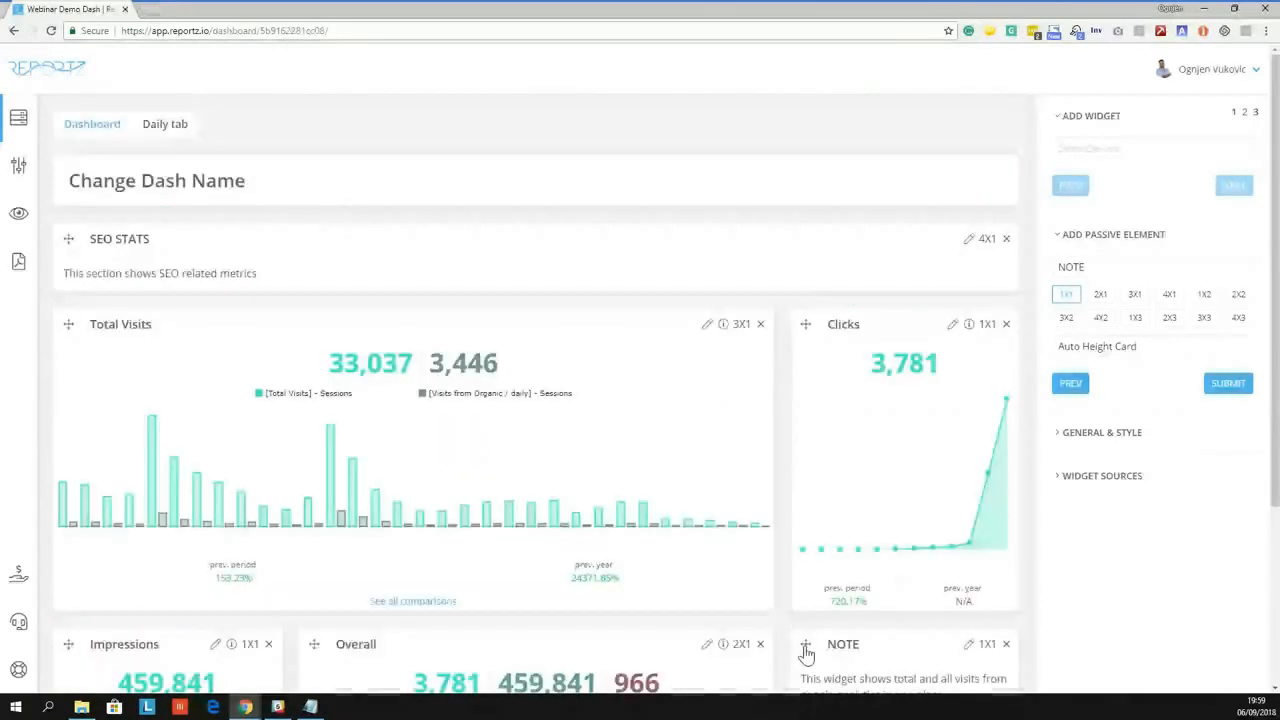
drag(806, 652, 814, 337)
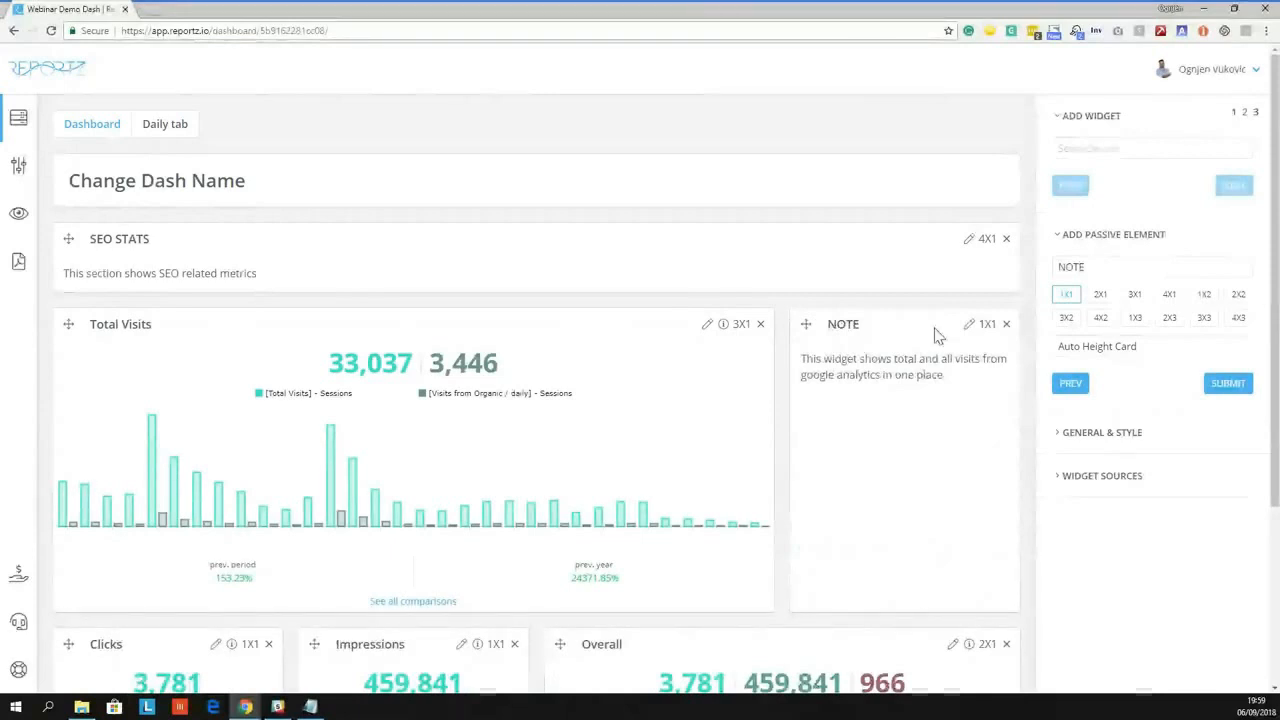
drag(816, 360, 980, 380)
click(857, 353)
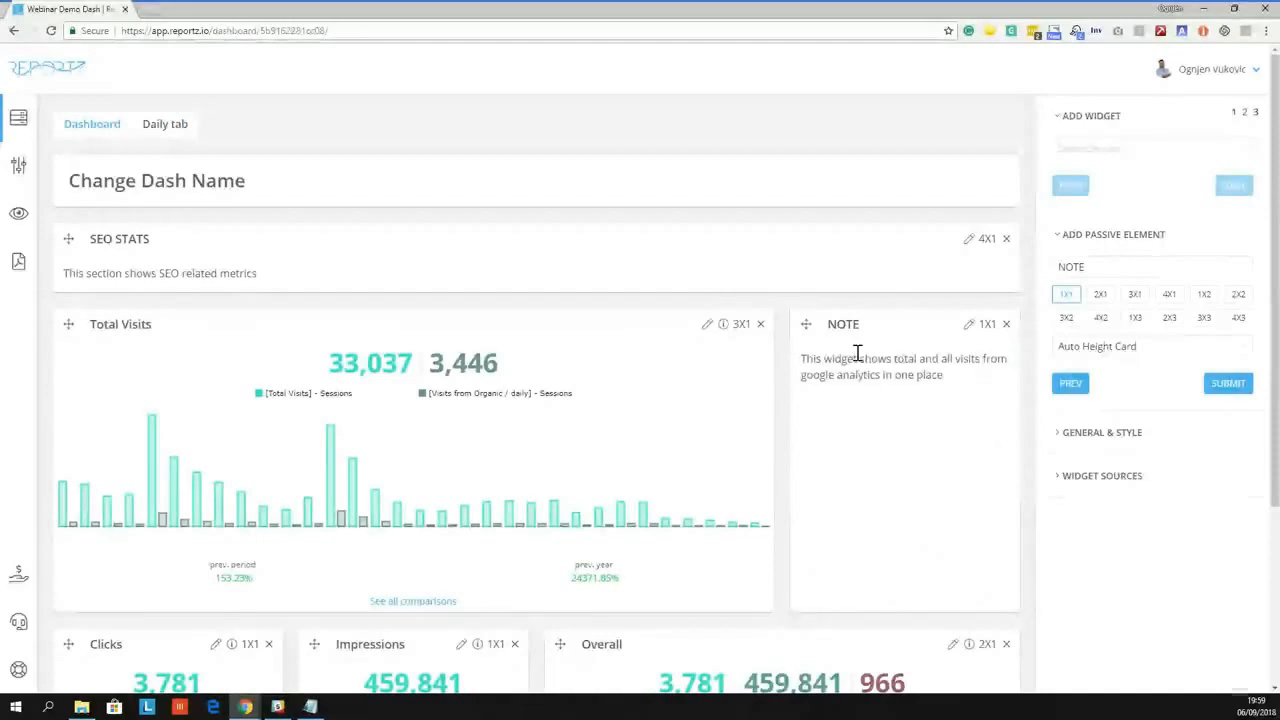
drag(816, 359, 928, 364)
click(695, 363)
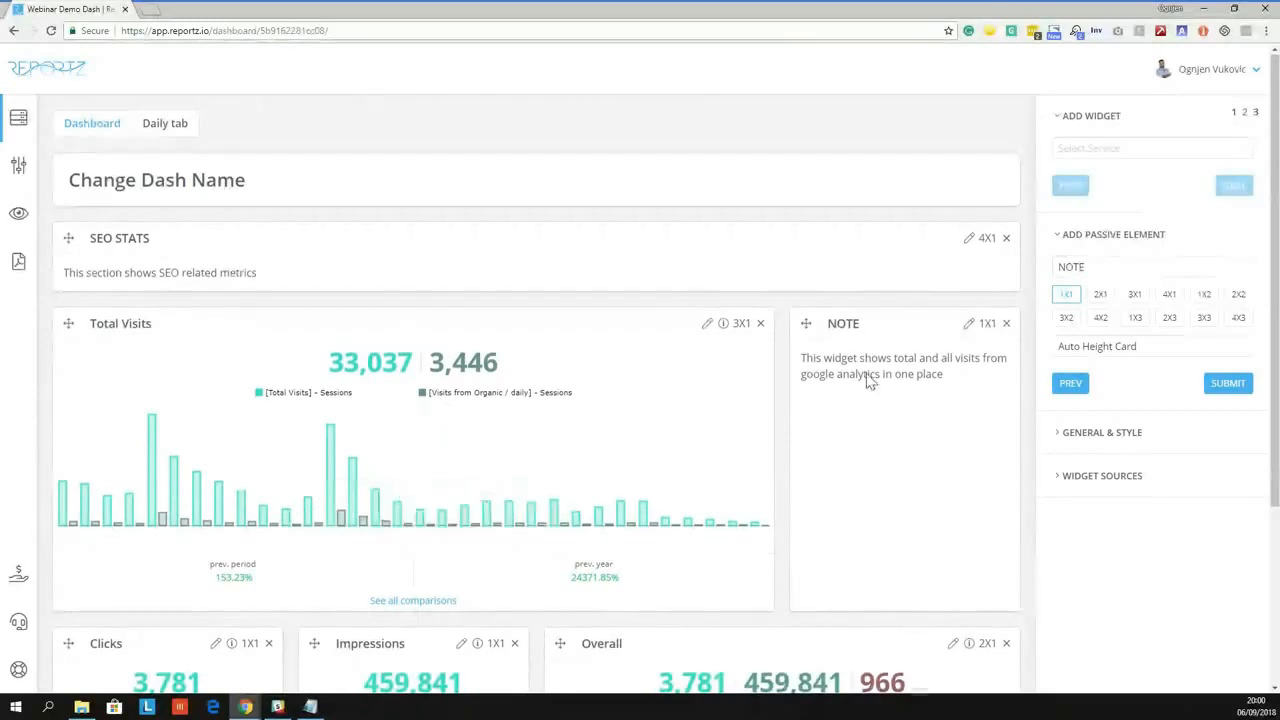
Go back to the passive element's type selection, change the type to Upload and continue to its description and file options
scroll(868, 380, down, 3)
click(1066, 384)
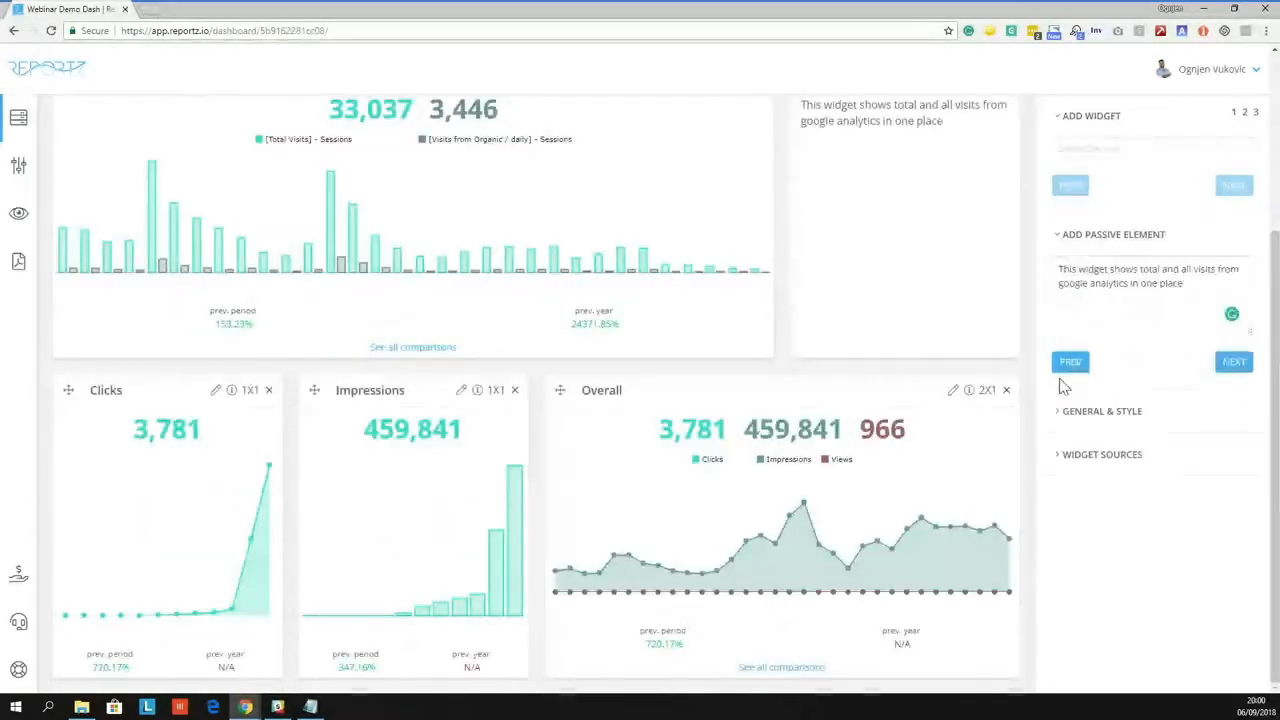
click(1088, 369)
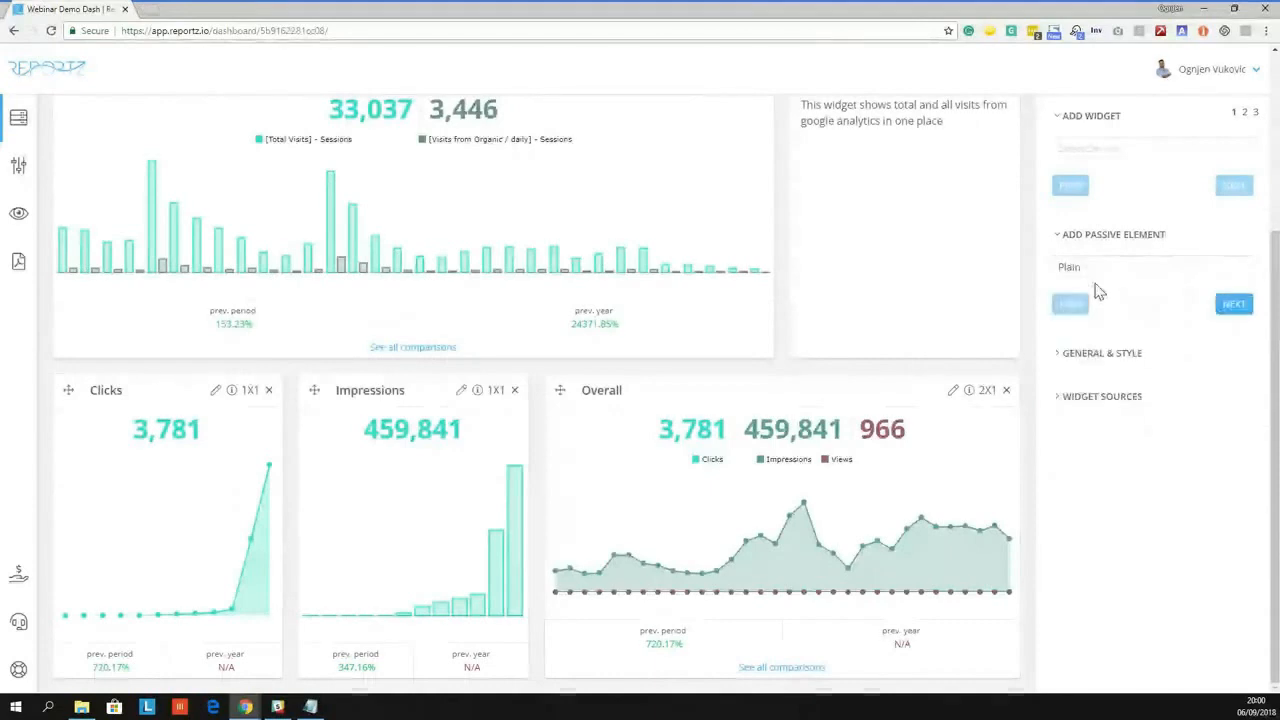
click(1105, 268)
click(1131, 316)
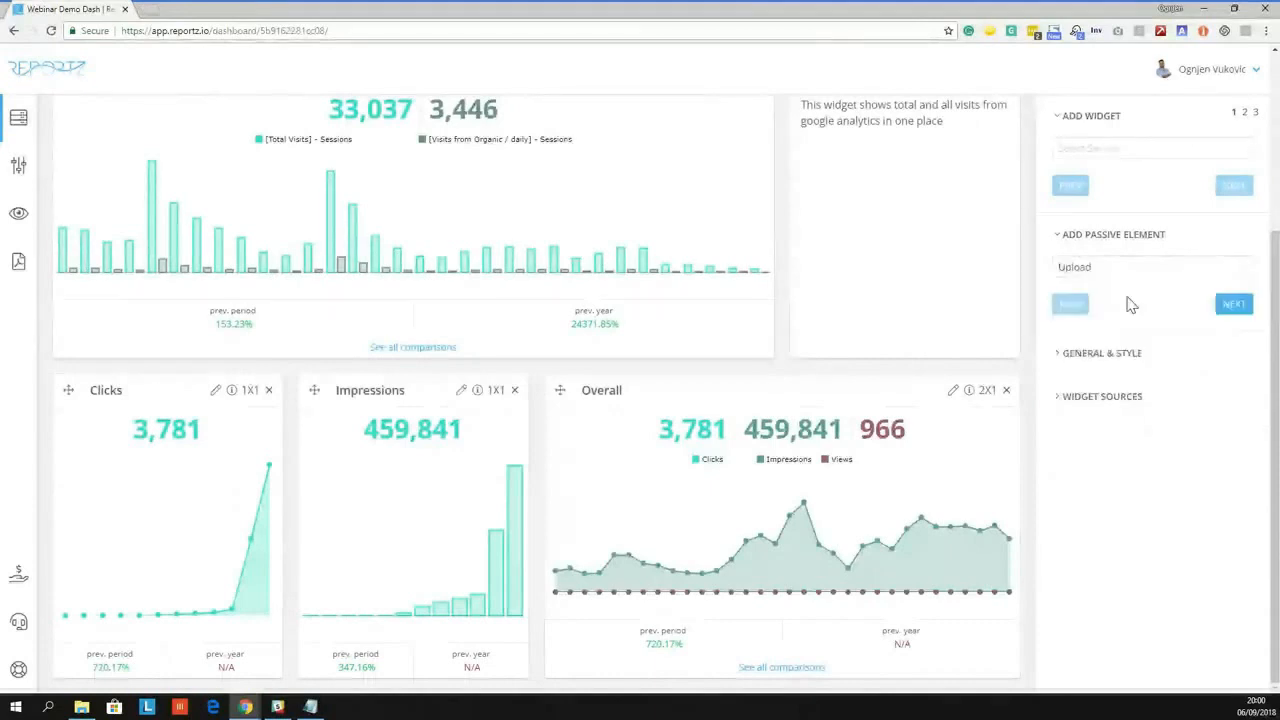
click(1232, 304)
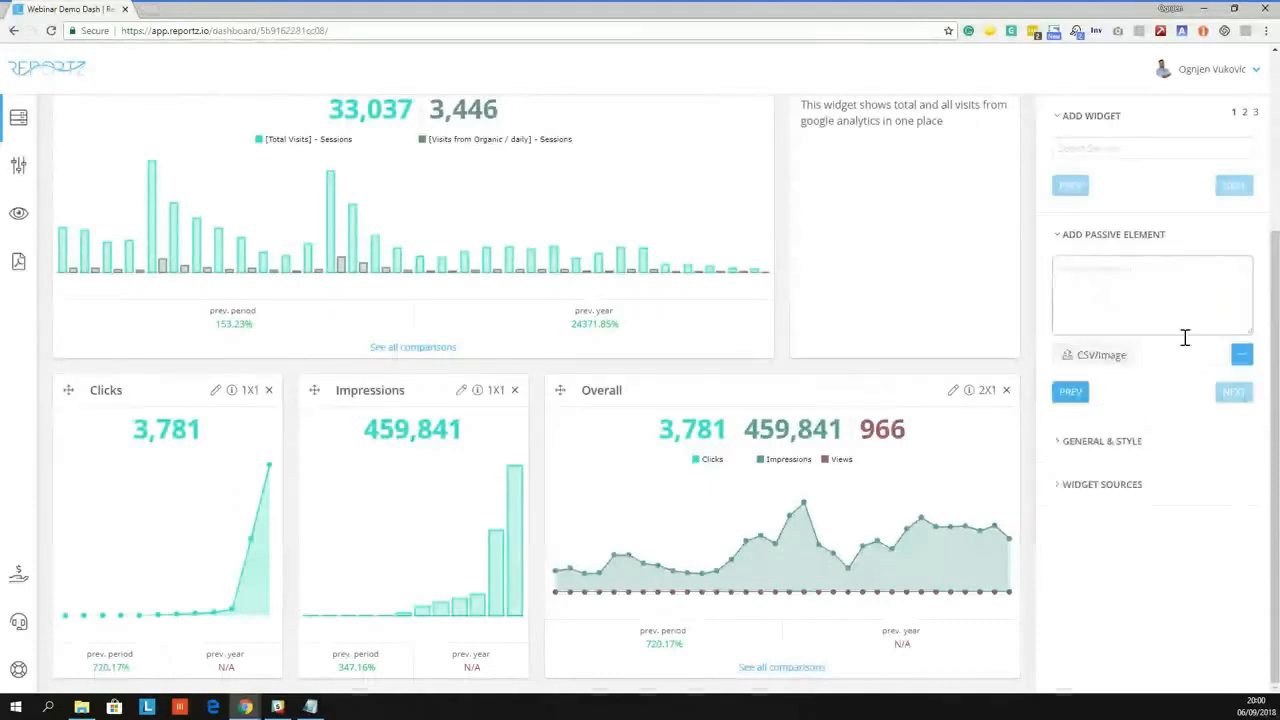
Attach the CSV file ceo-s-toronto-digital-agencies-part-2-91779 from the Downloads folder to the upload element
click(1104, 357)
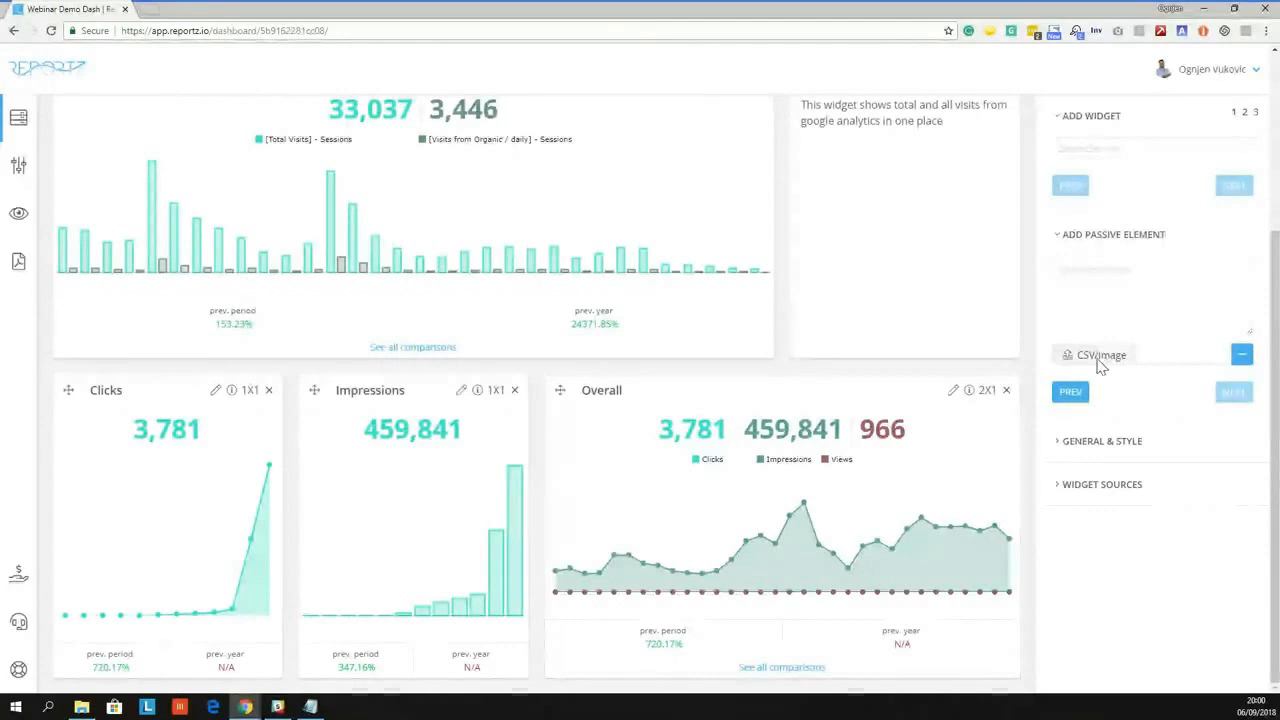
scroll(77, 172, up, 3)
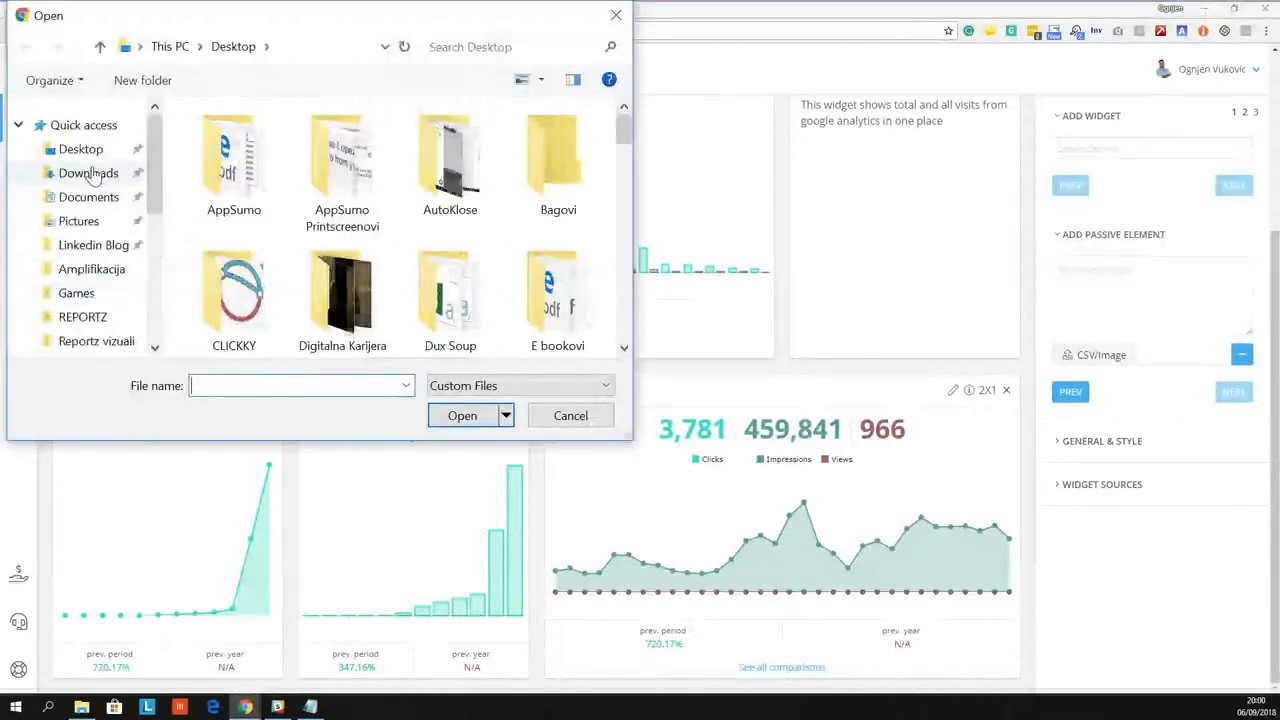
click(100, 173)
scroll(590, 175, down, 10)
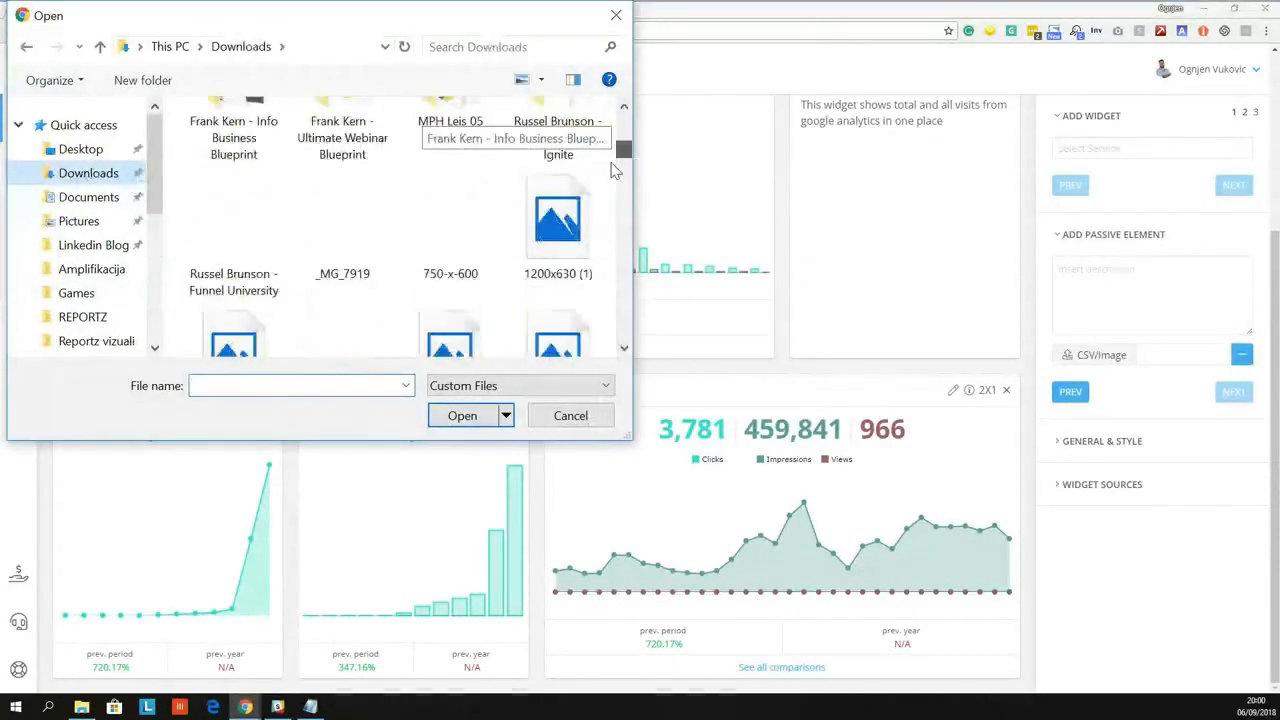
scroll(607, 180, up, 3)
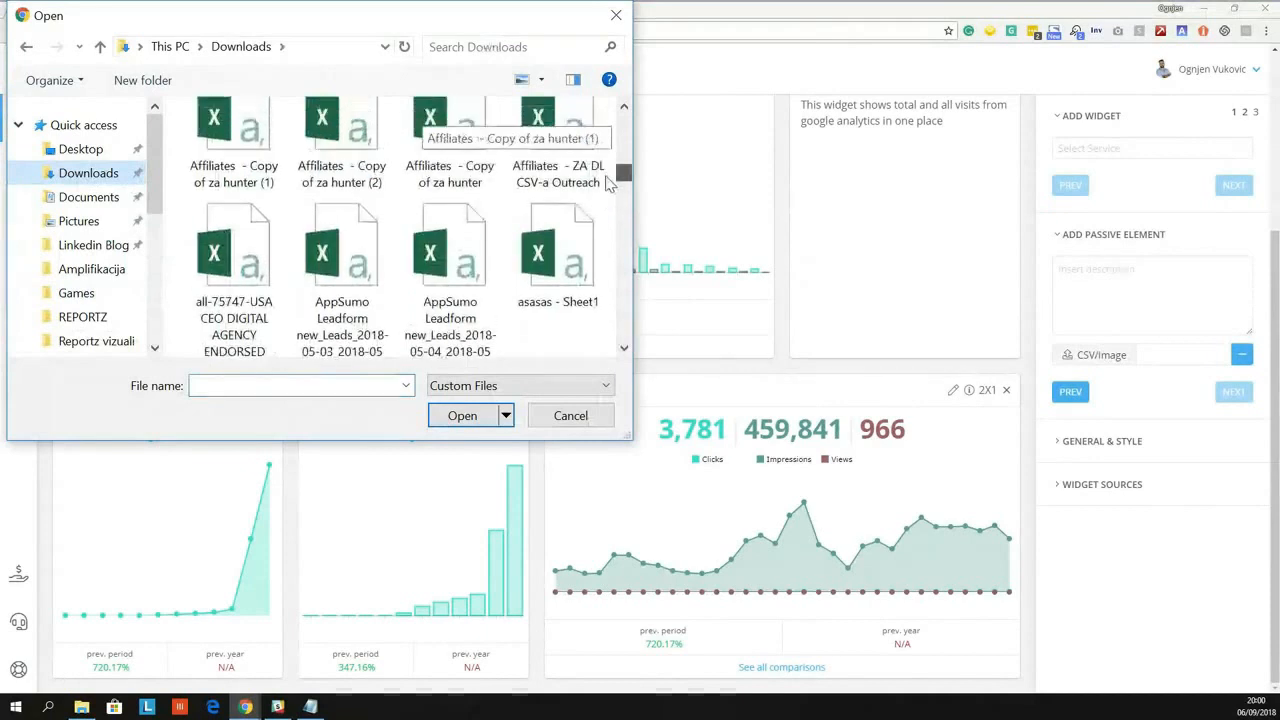
scroll(606, 190, down, 3)
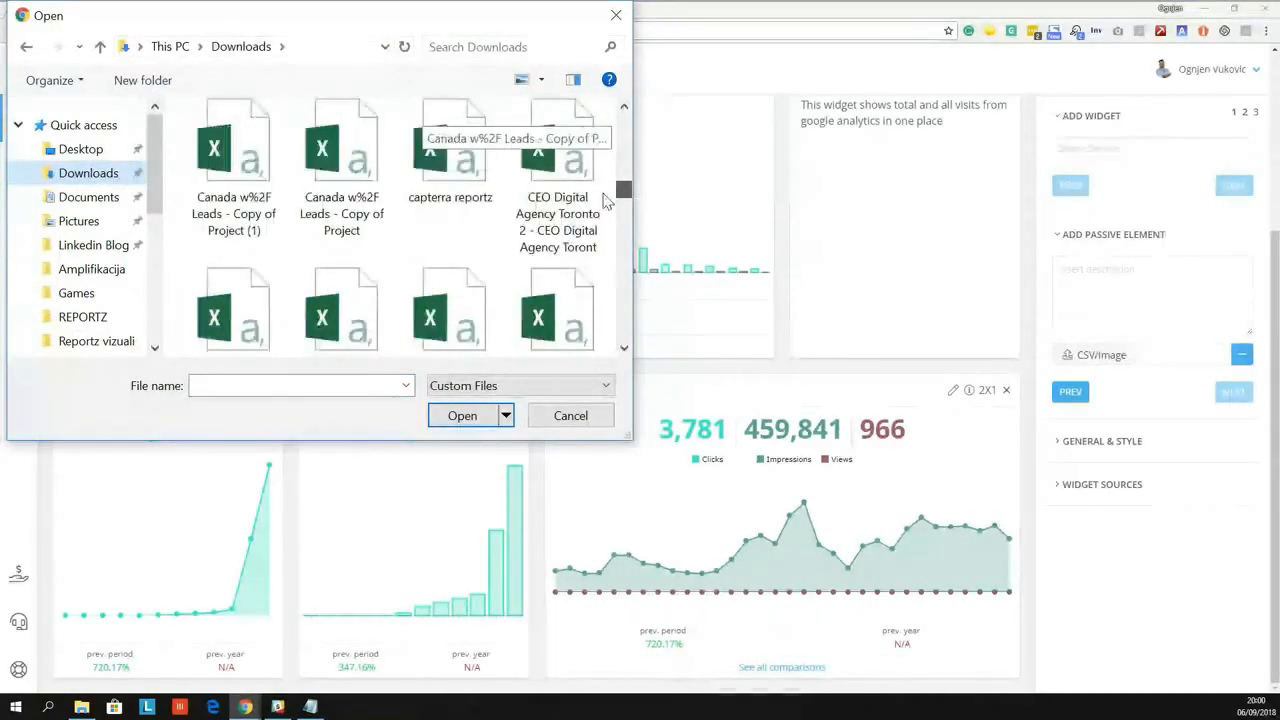
scroll(606, 205, down, 2)
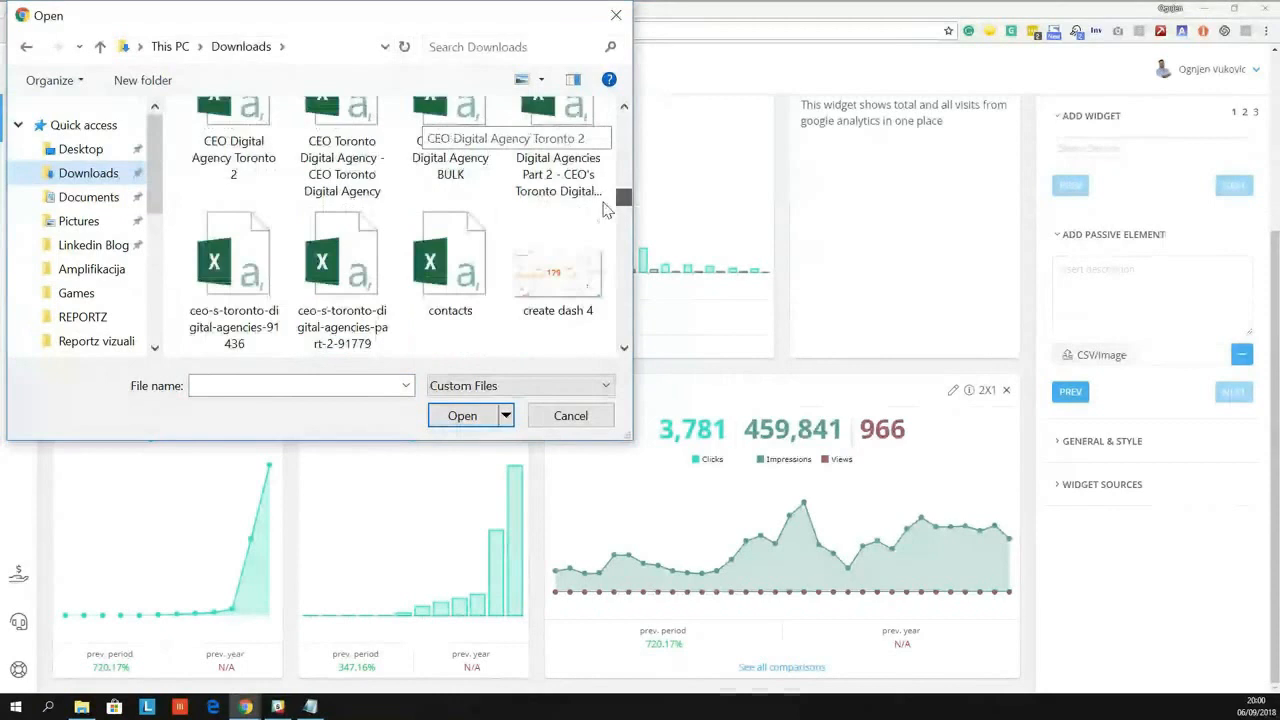
scroll(606, 208, down, 1)
scroll(606, 210, down, 2)
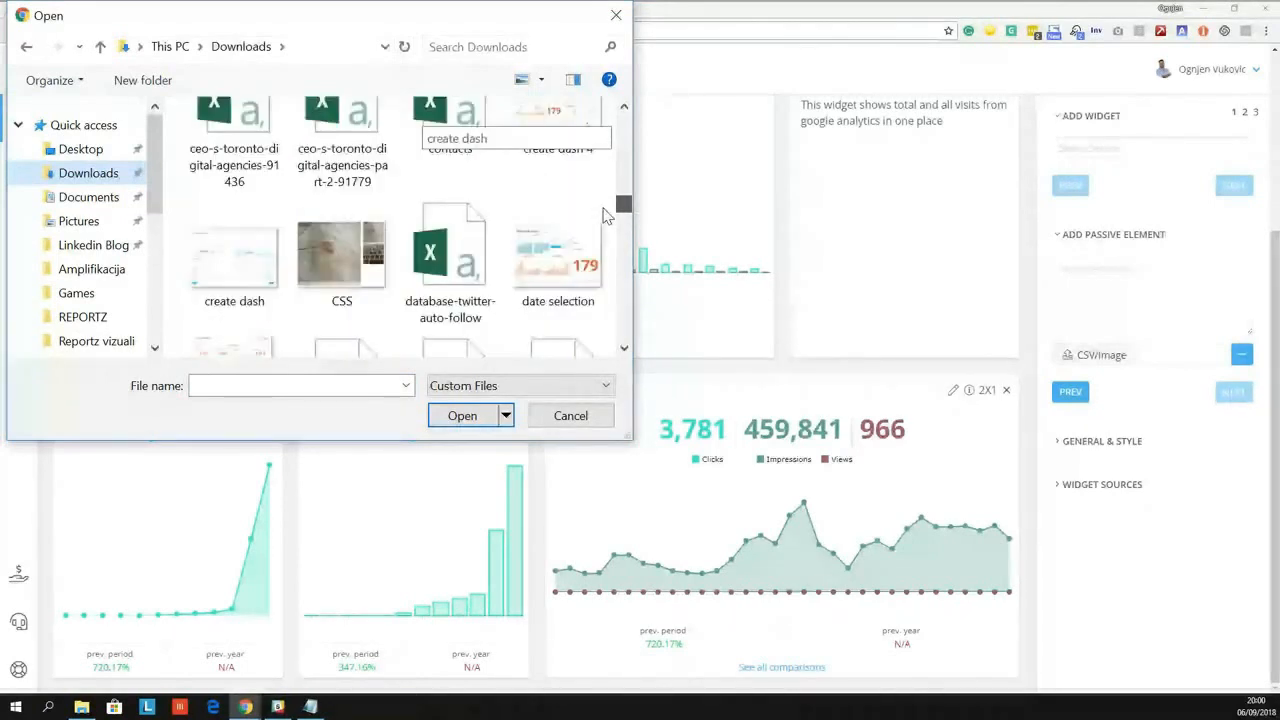
click(357, 150)
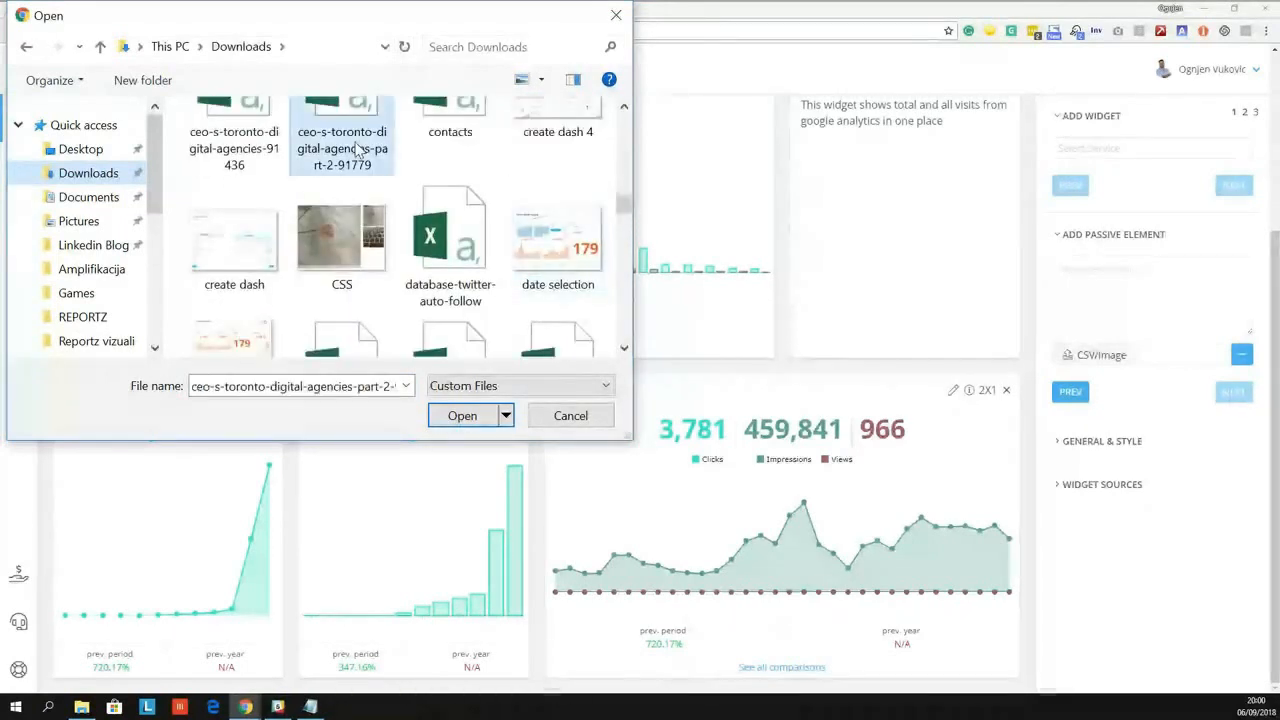
double_click(357, 150)
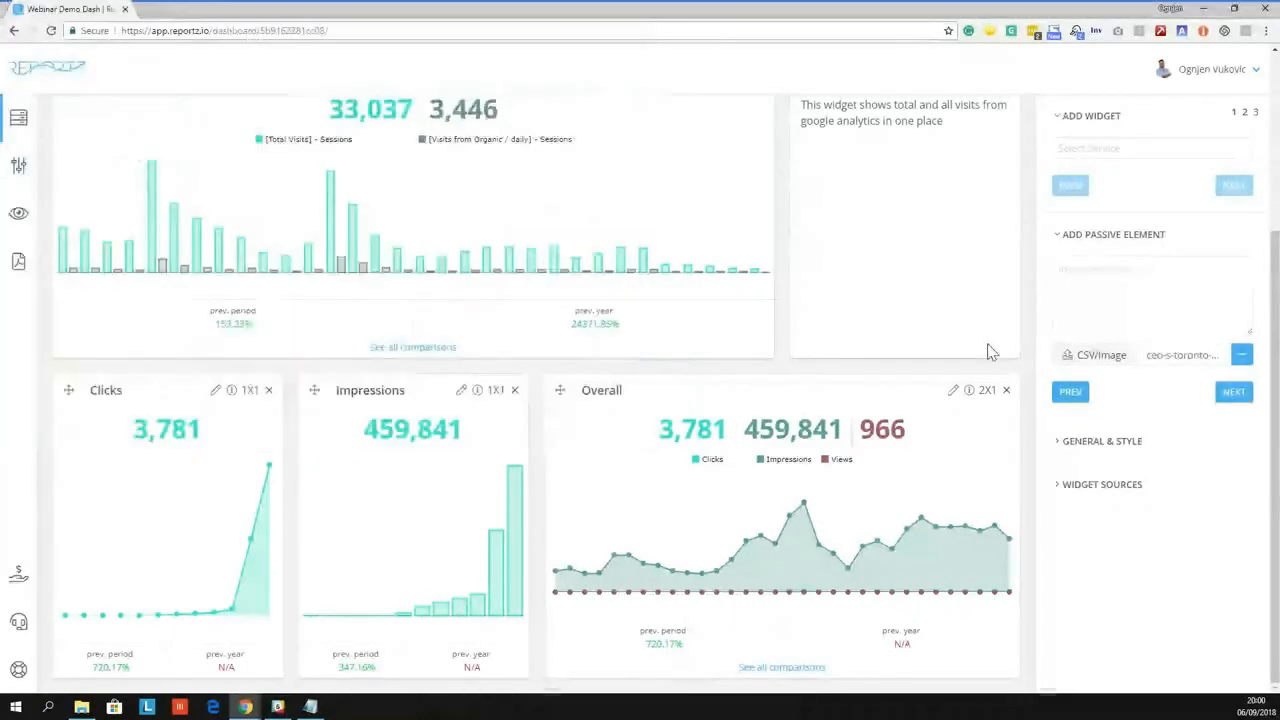
Continue to the upload element's layout options, set its size to 4X1 and submit it to the dashboard
click(1231, 406)
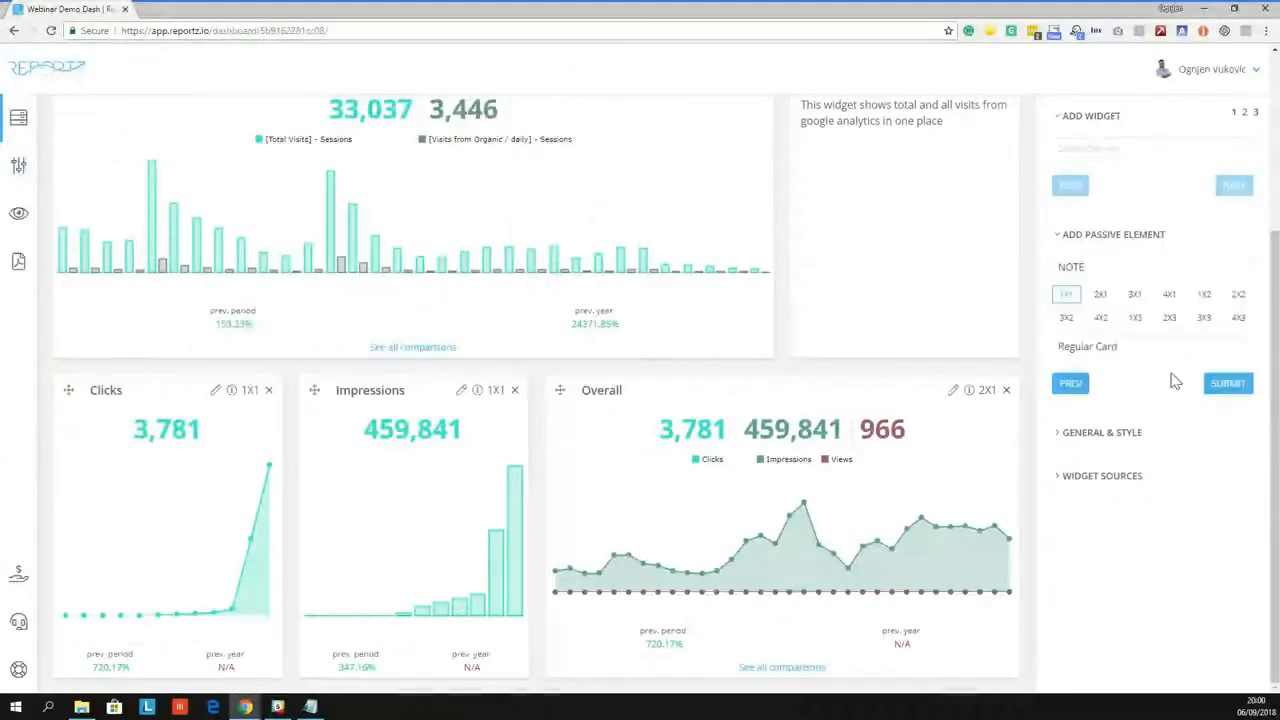
click(1174, 298)
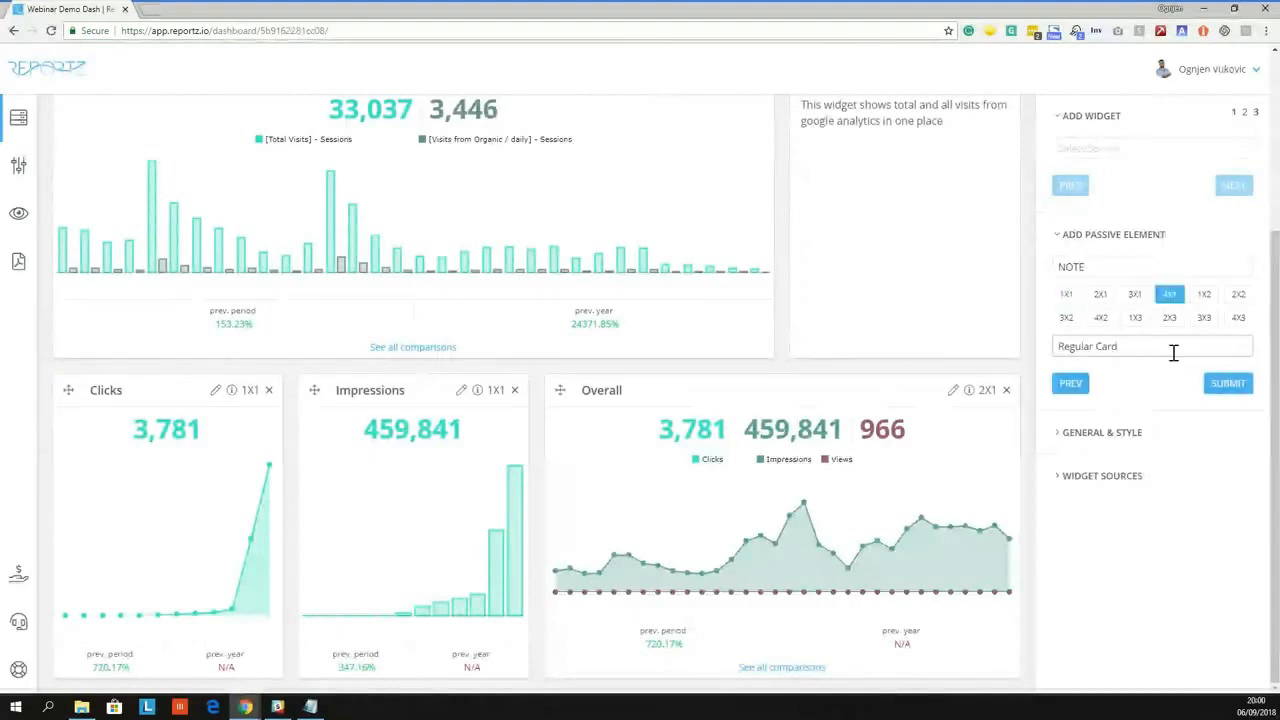
click(1237, 396)
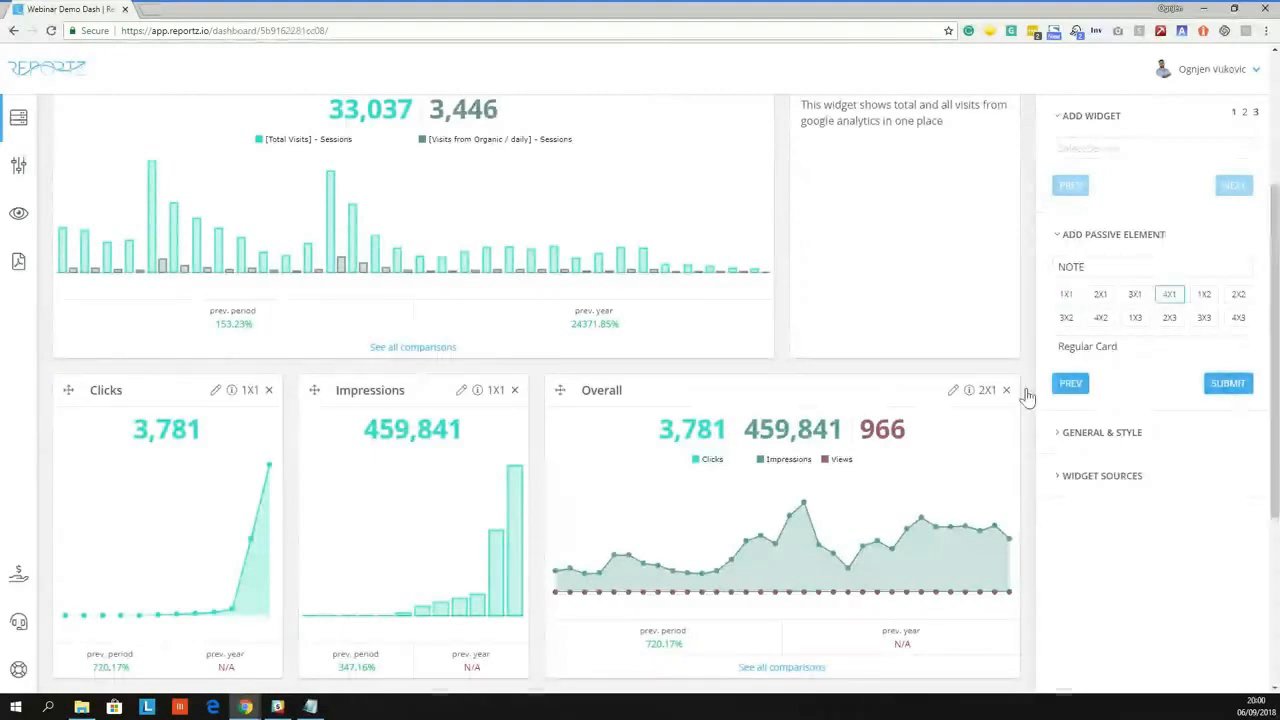
Look through the uploaded CSV table on the dashboard and the list of services available for new widgets
scroll(1020, 395, down, 3)
scroll(773, 527, down, 3)
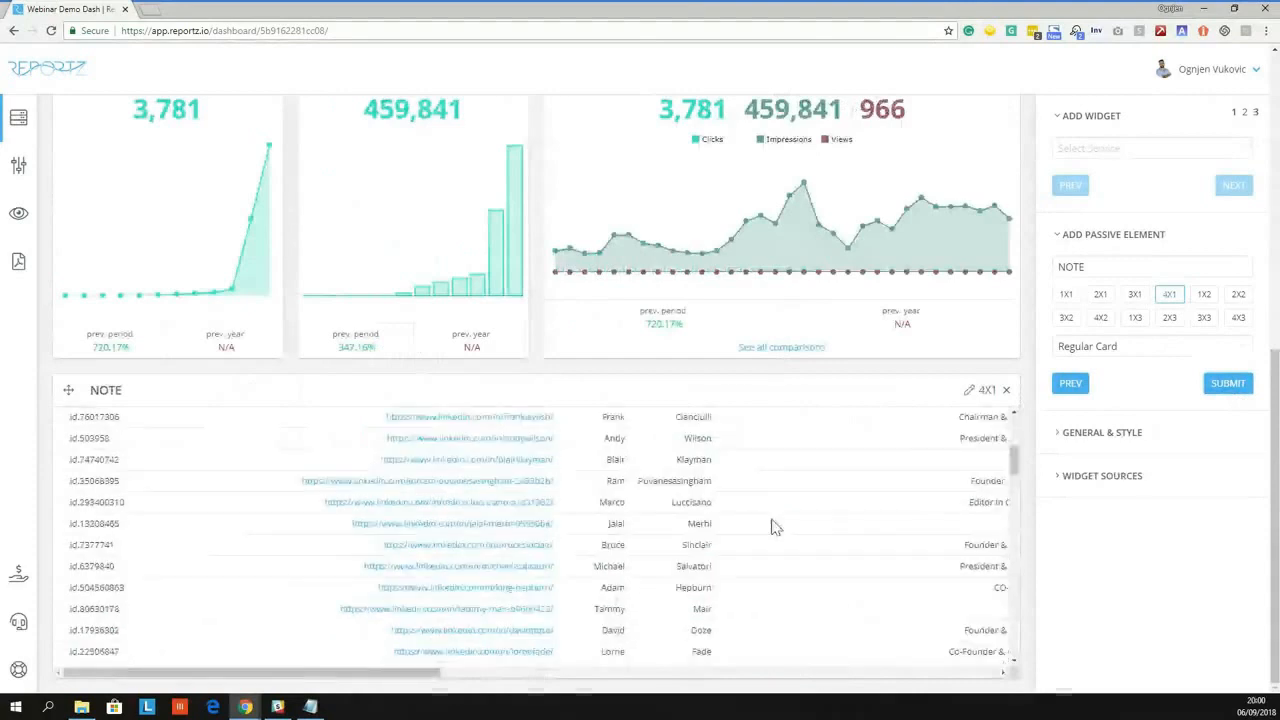
scroll(773, 527, down, 3)
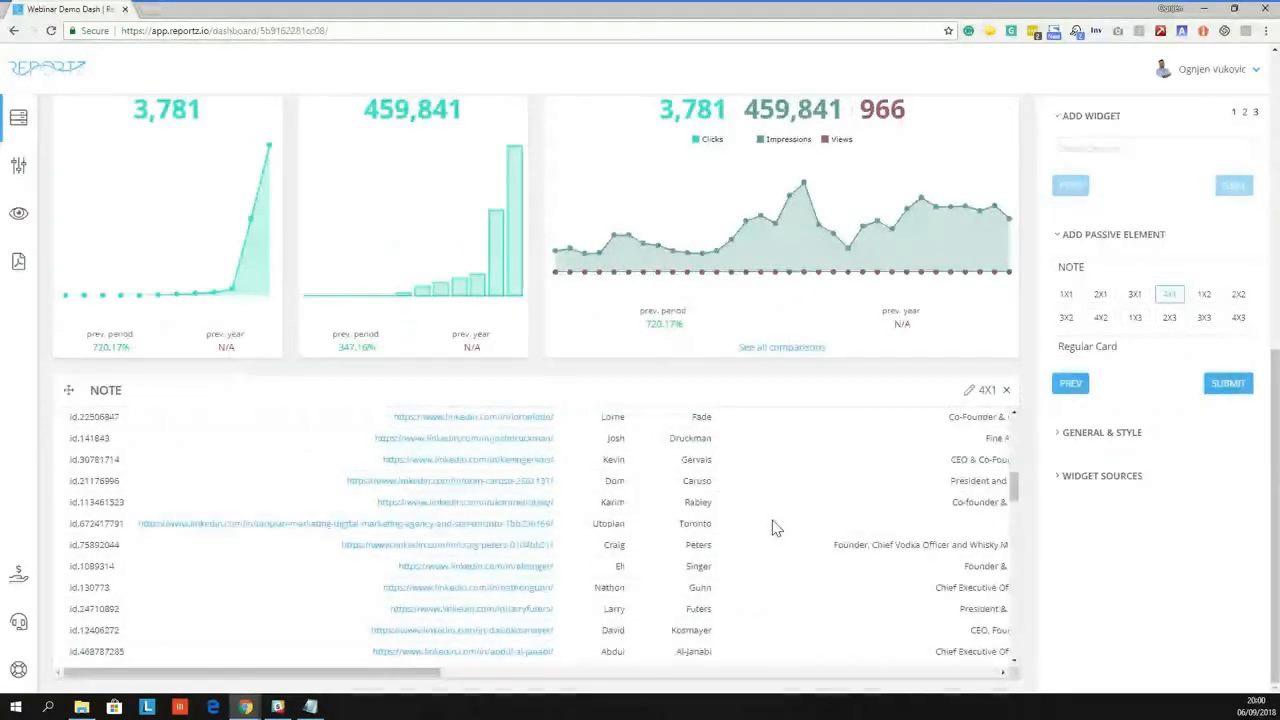
scroll(773, 527, down, 2)
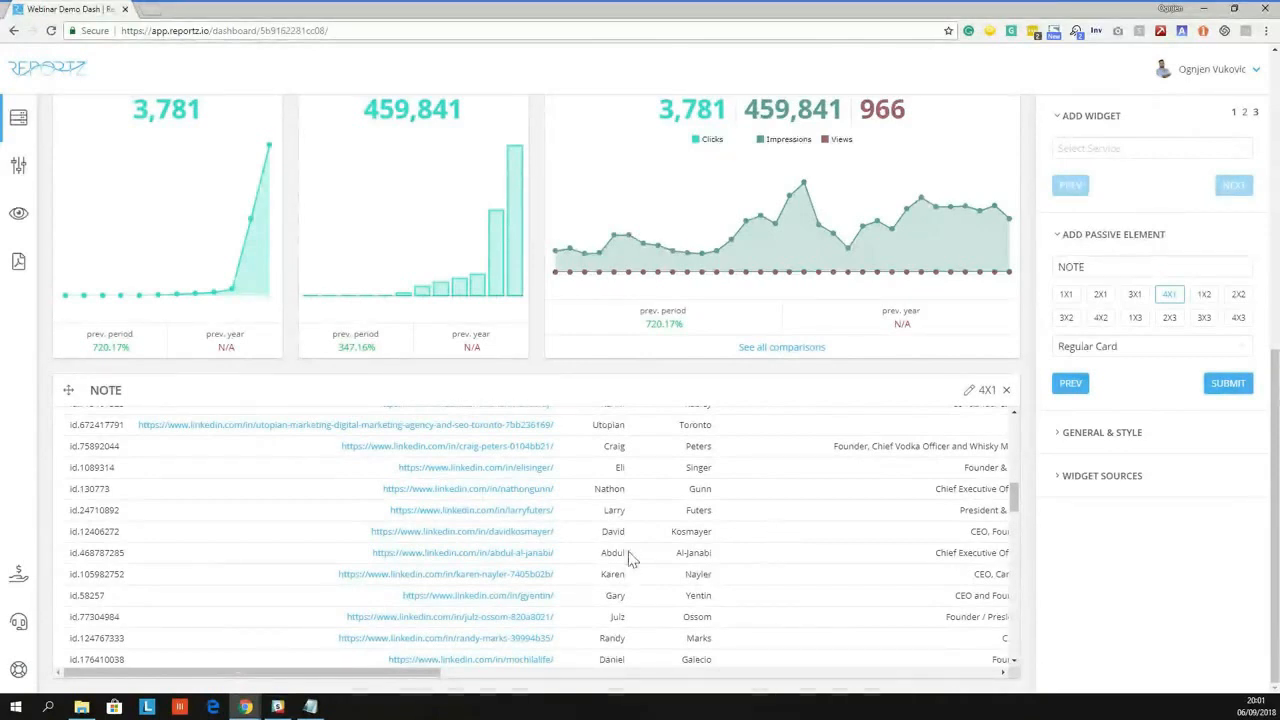
click(1120, 147)
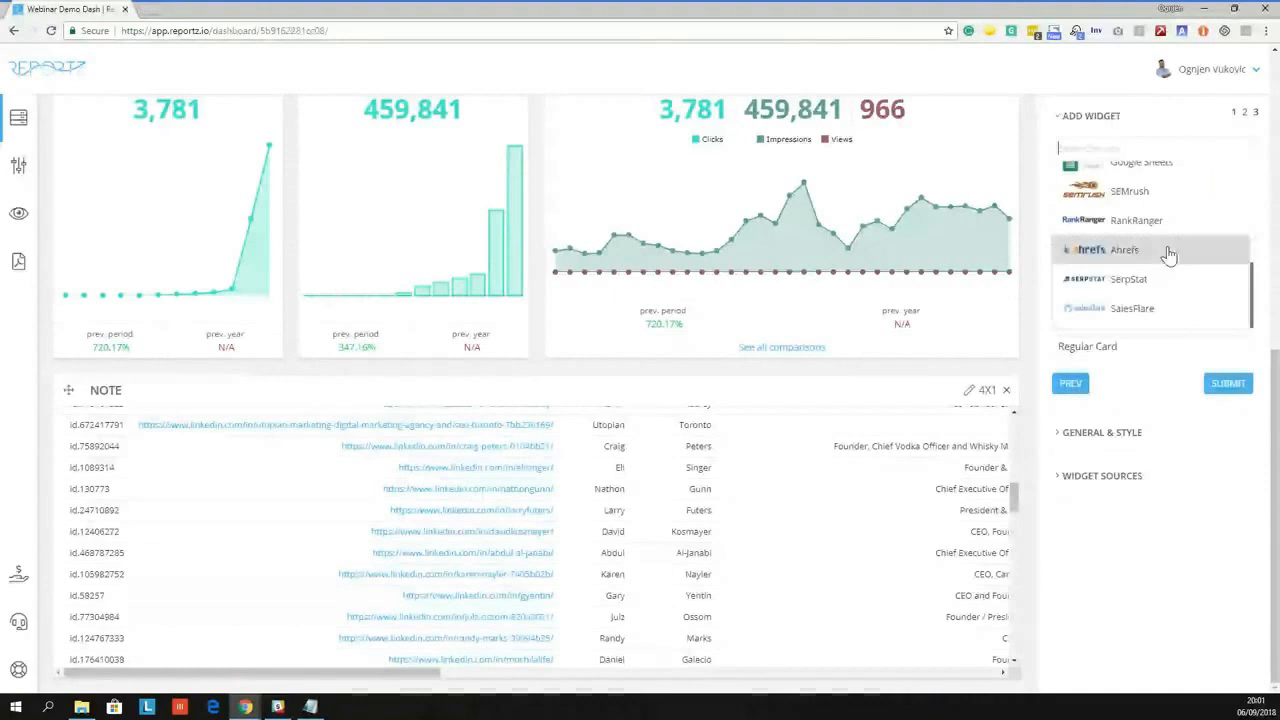
scroll(1168, 250, up, 2)
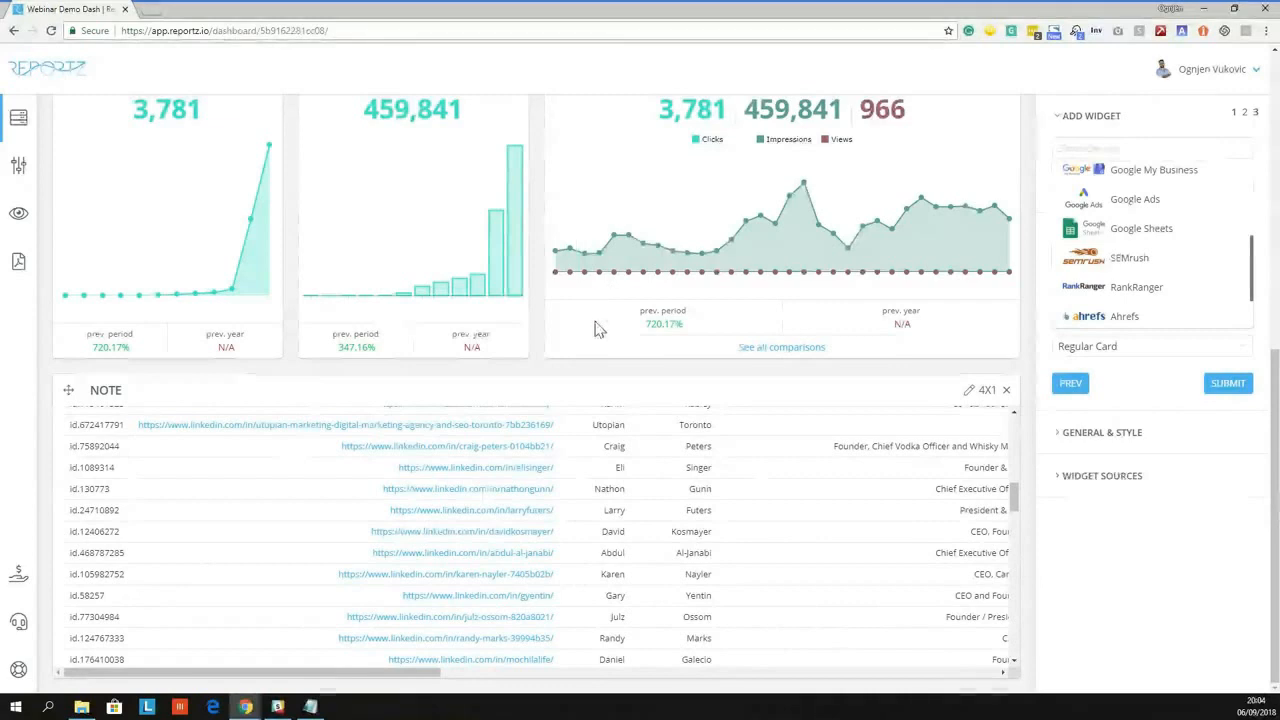
scroll(910, 486, down, 5)
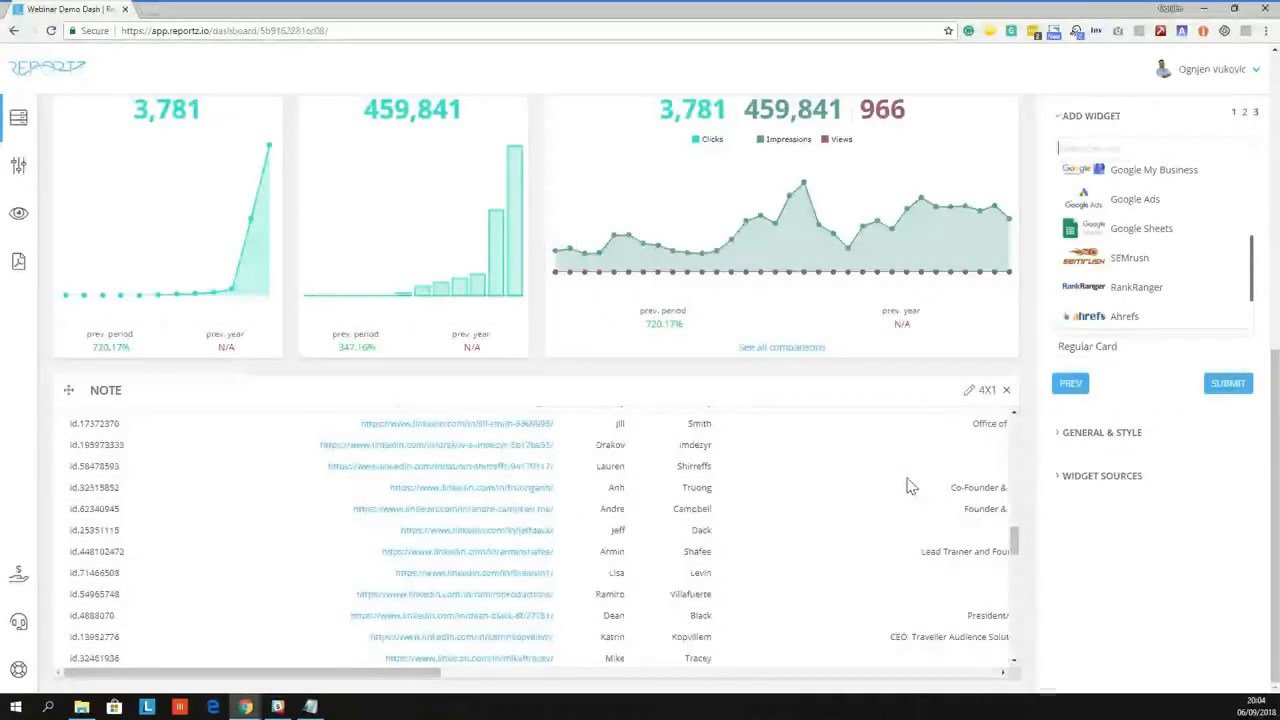
scroll(910, 486, down, 10)
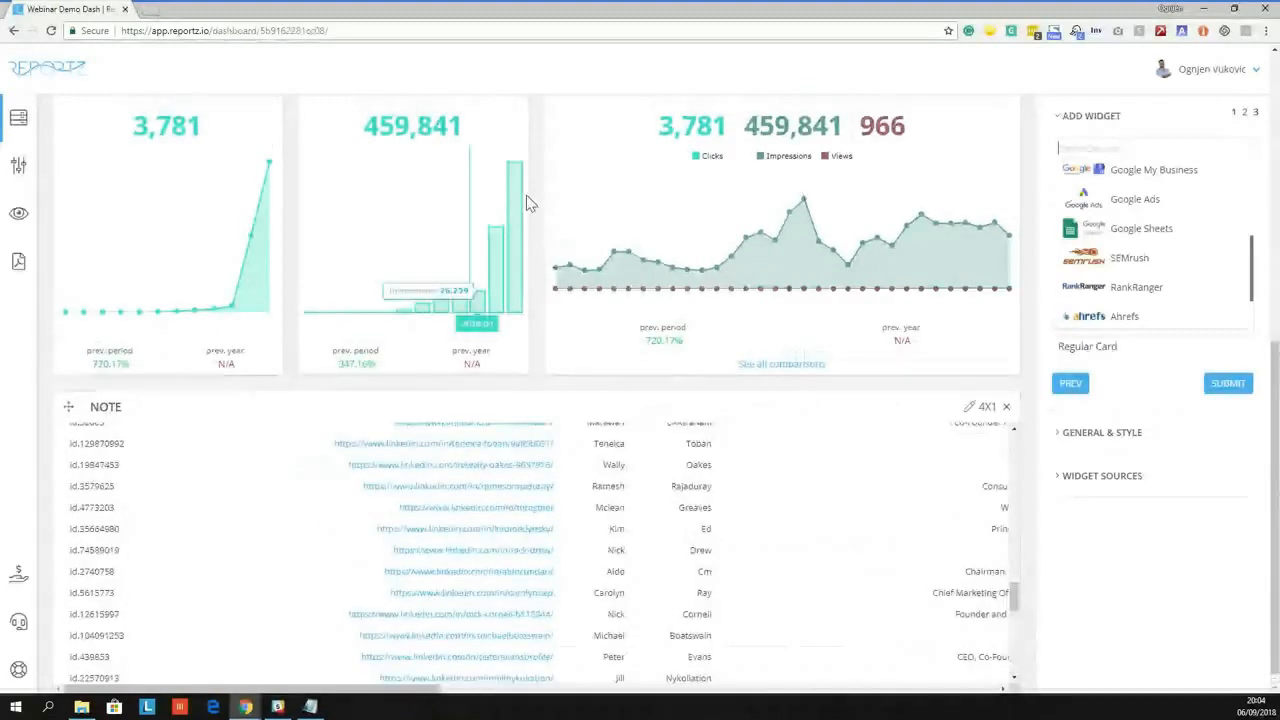
scroll(628, 233, up, 6)
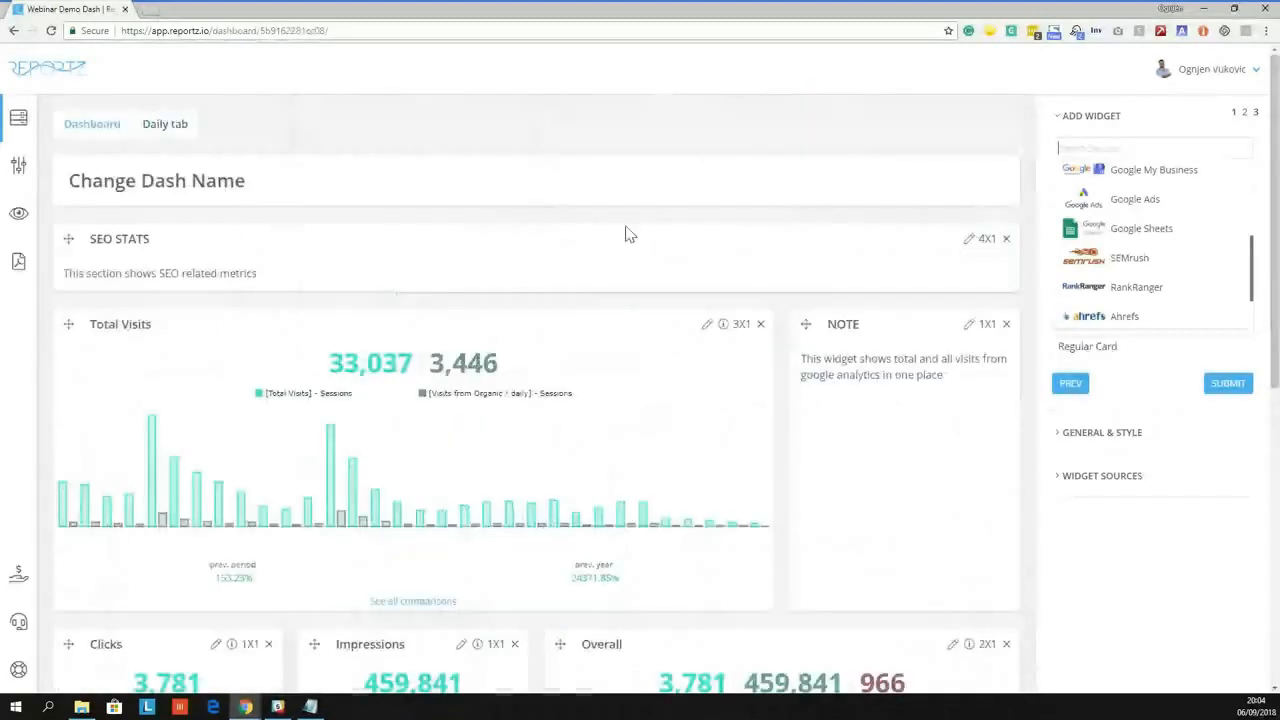
Switch the dashboard to view mode and look over its widgets, notes and uploaded table
click(19, 213)
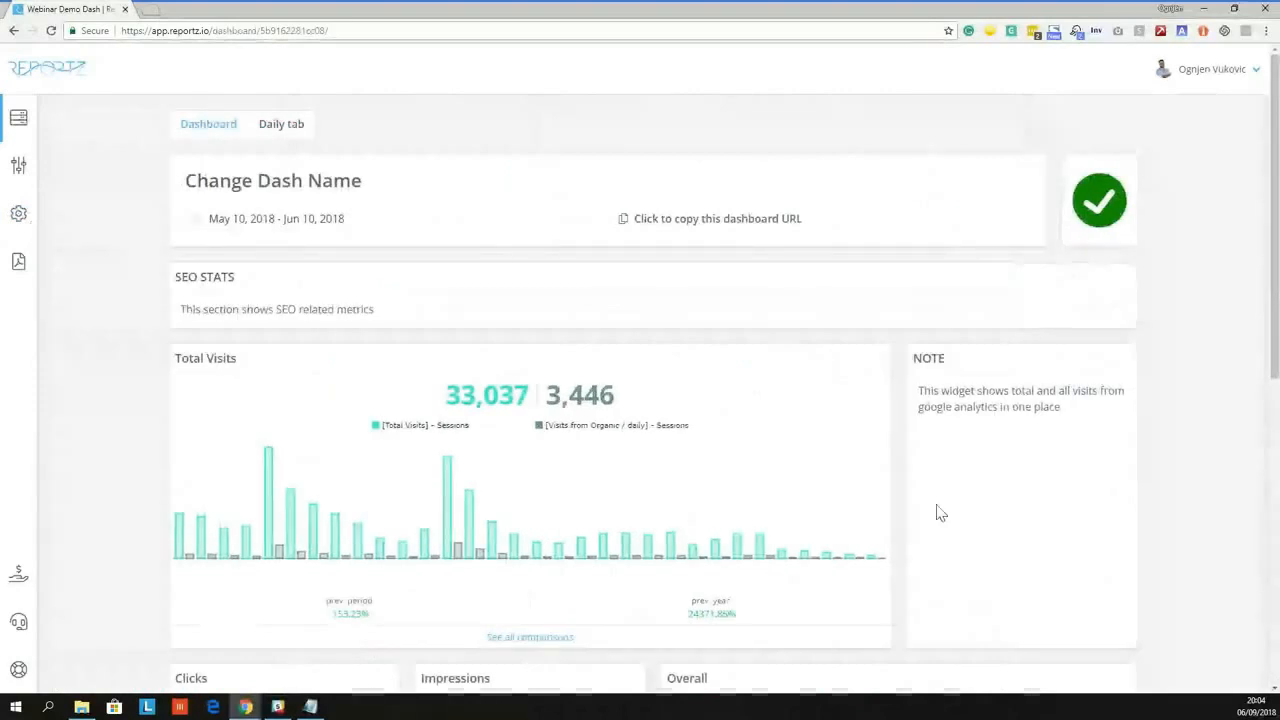
scroll(940, 513, down, 4)
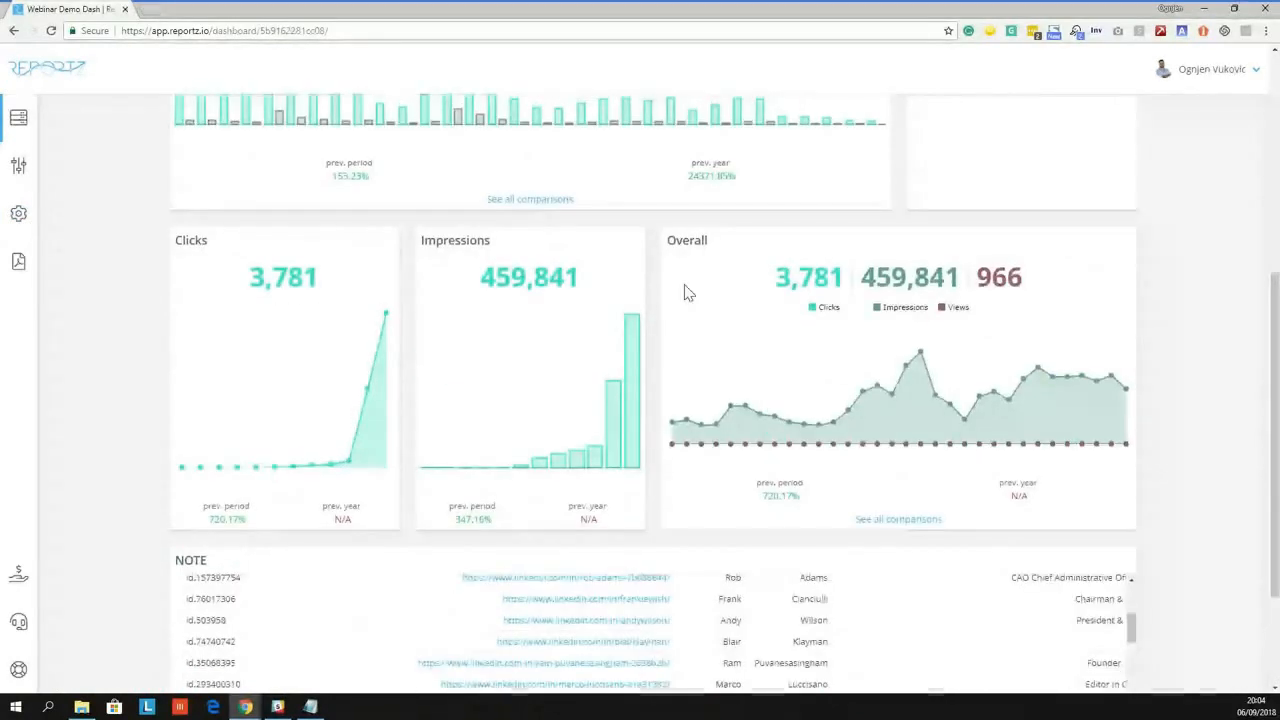
scroll(1137, 493, up, 4)
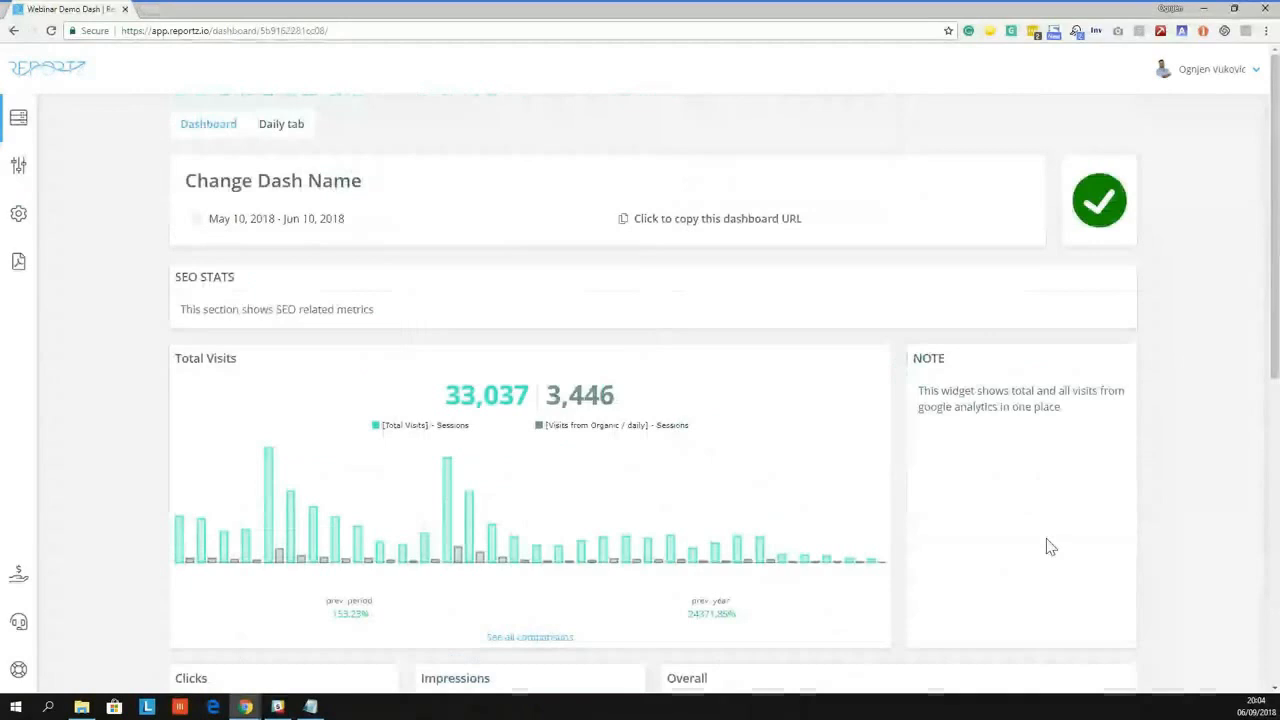